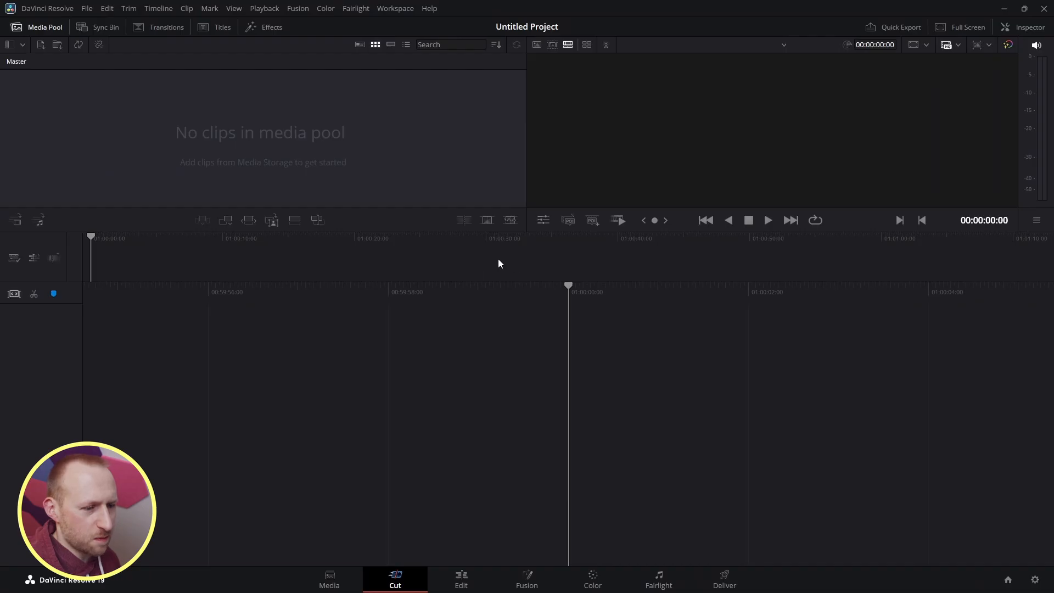
Look through the Media, Cut, Edit, Fusion, Color, Fairlight and Deliver pages of the empty project.
left_click(341, 584)
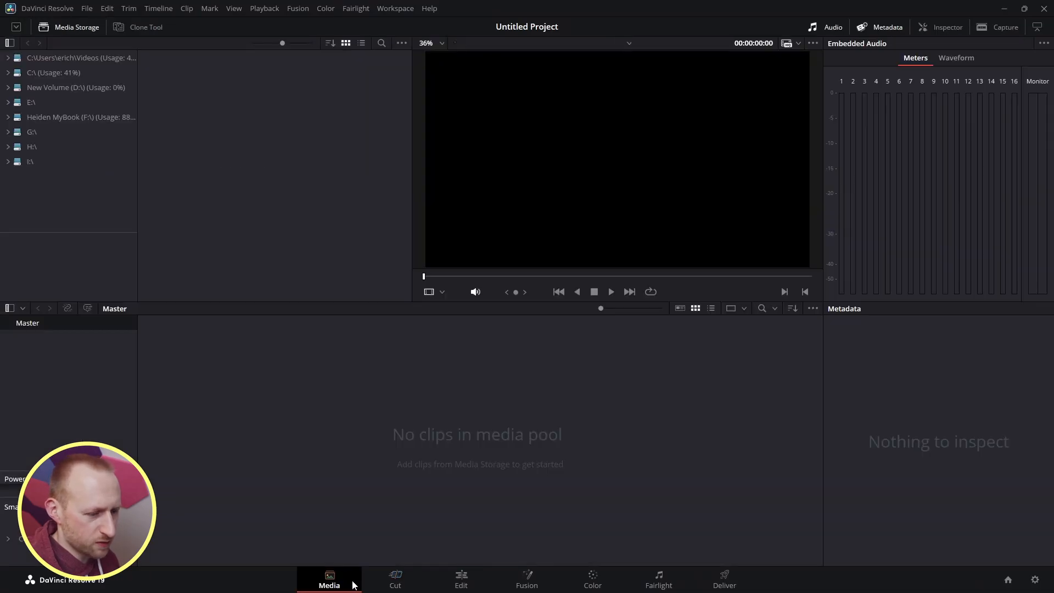
left_click(391, 581)
left_click(461, 581)
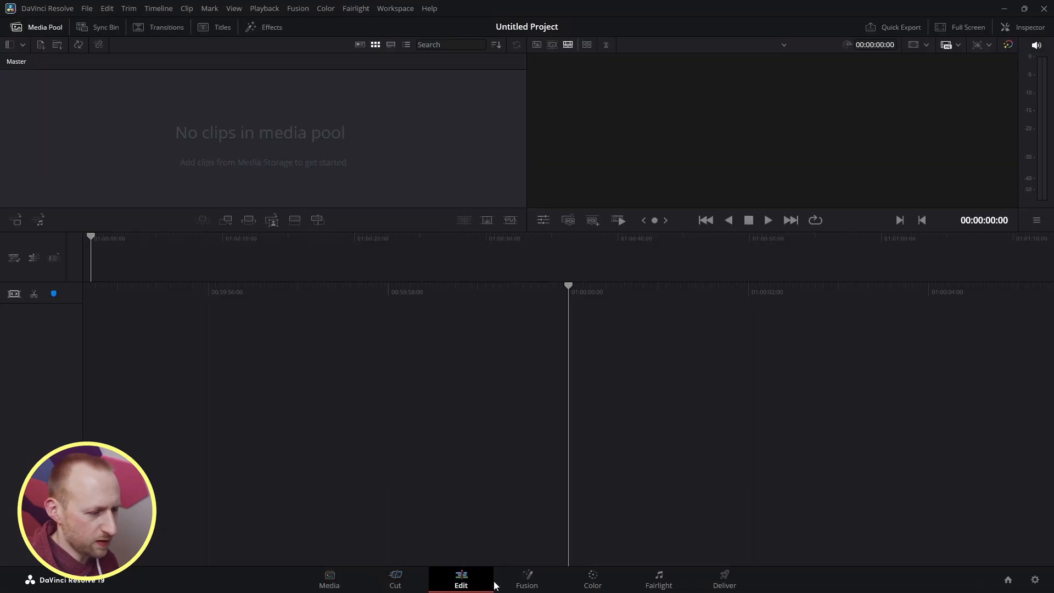
left_click(535, 583)
left_click(596, 580)
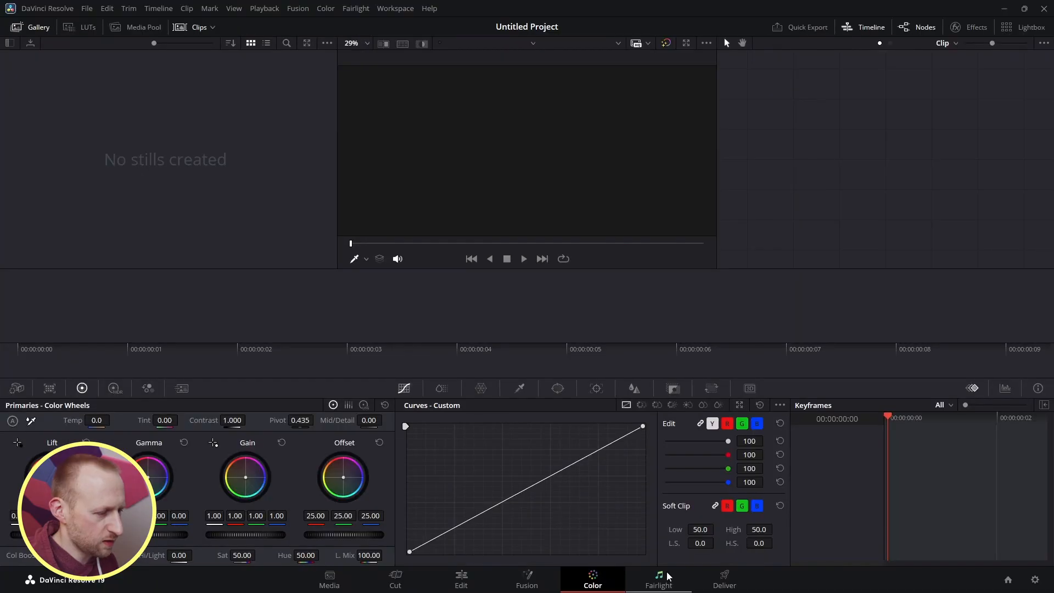
left_click(677, 578)
left_click(723, 576)
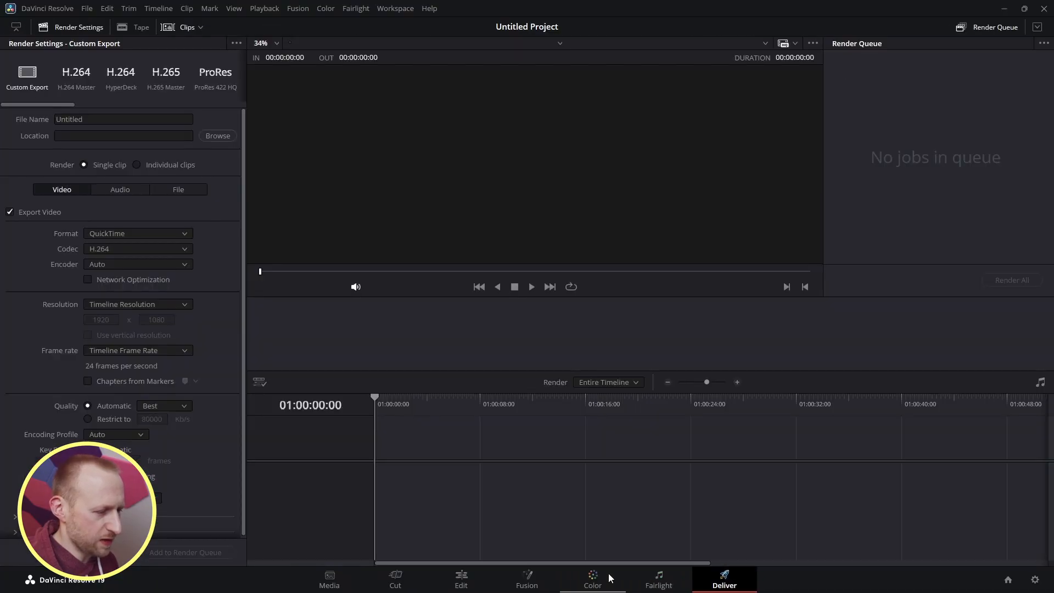
left_click(328, 582)
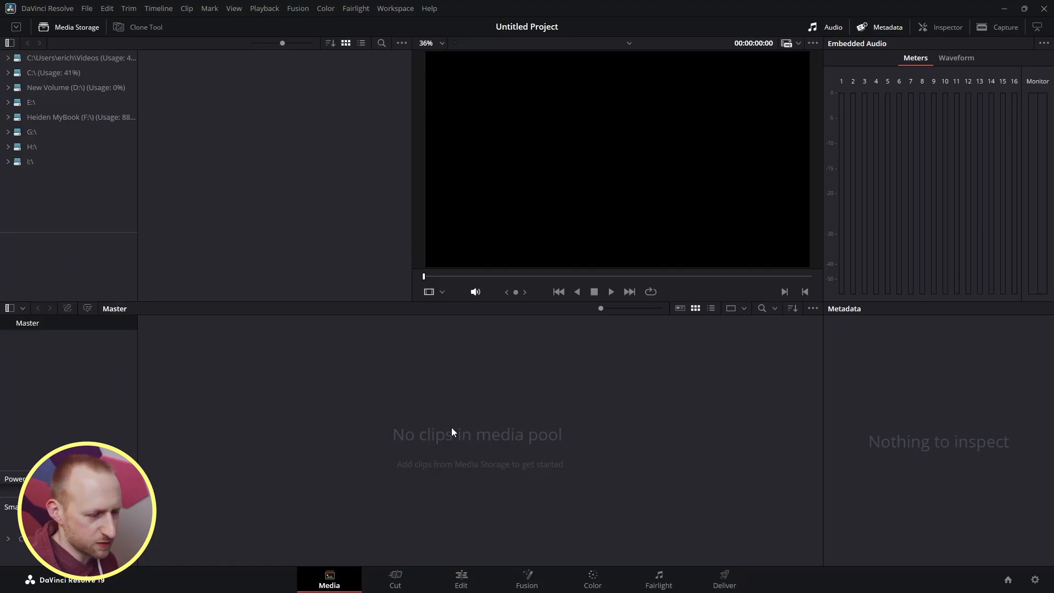
left_click(479, 581)
left_click(522, 581)
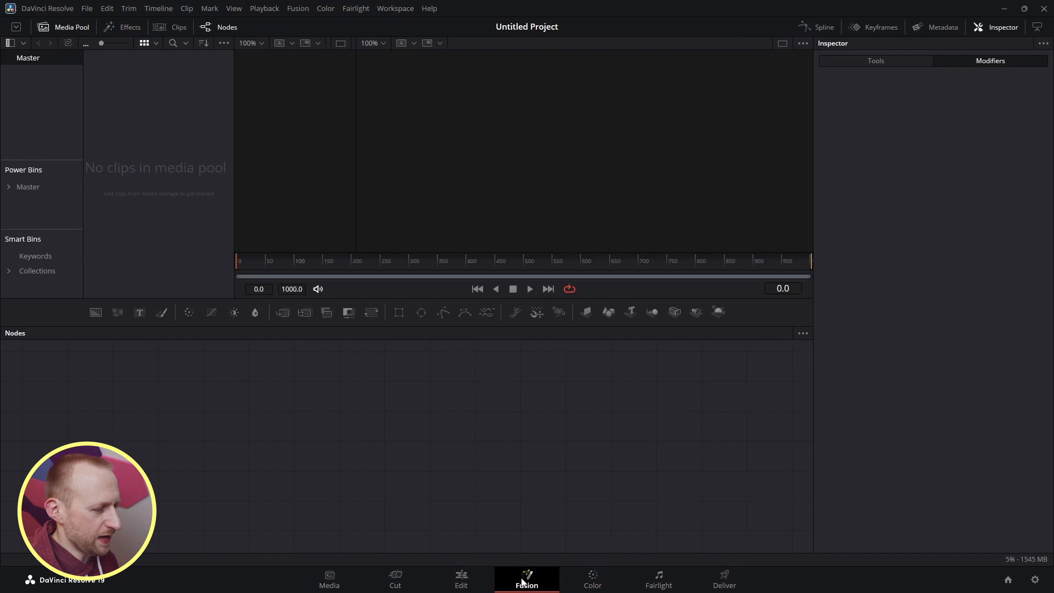
left_click(489, 581)
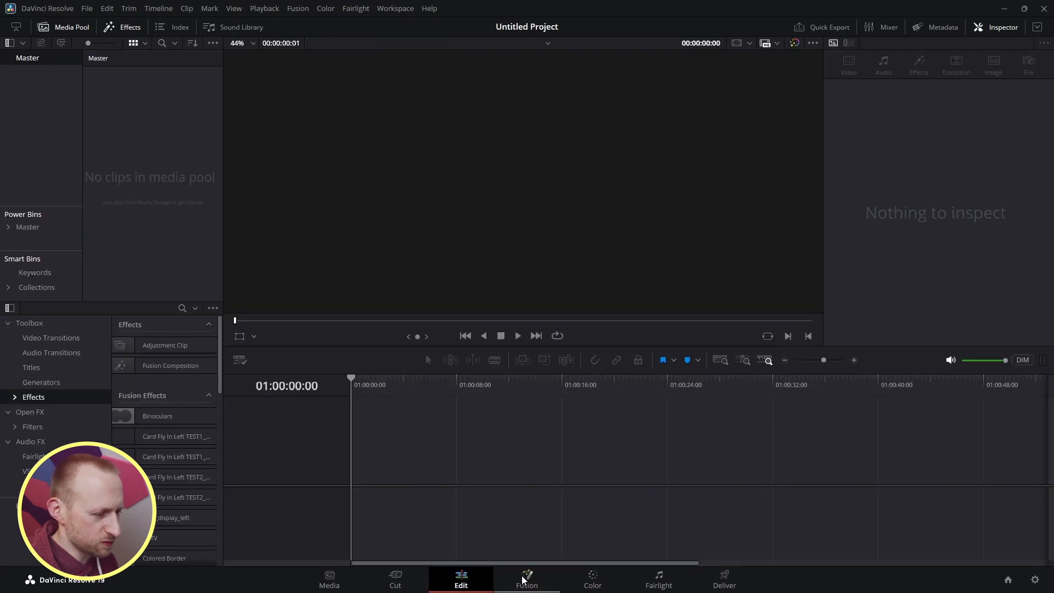
left_click(725, 577)
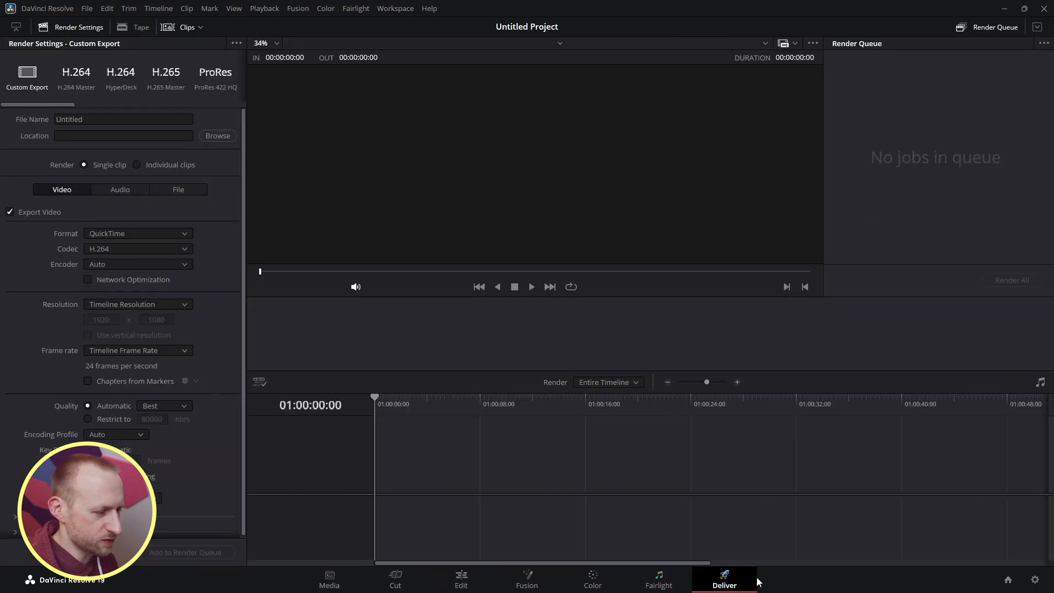
On the Edit page, place a Fusion Composition at the timeline's start and extend it to about 8 seconds.
left_click(458, 576)
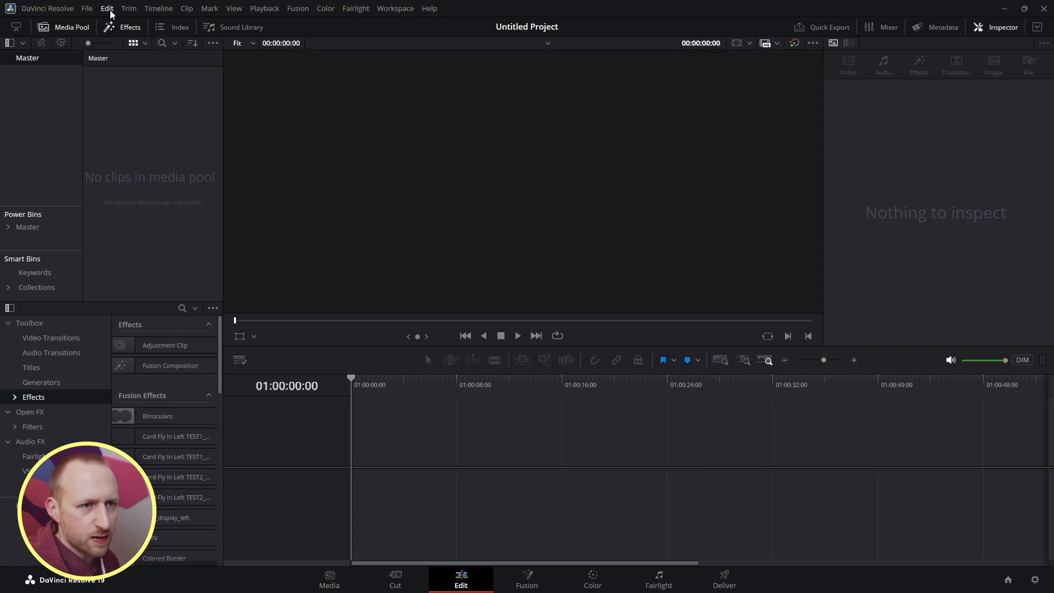
left_click_drag(181, 366, 352, 472)
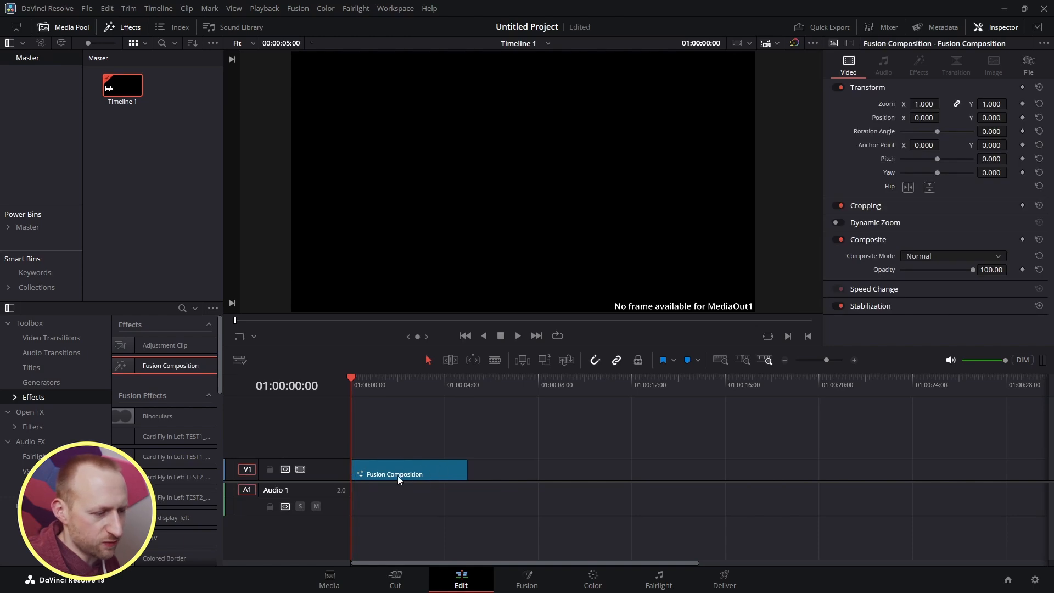
left_click_drag(466, 472, 538, 465)
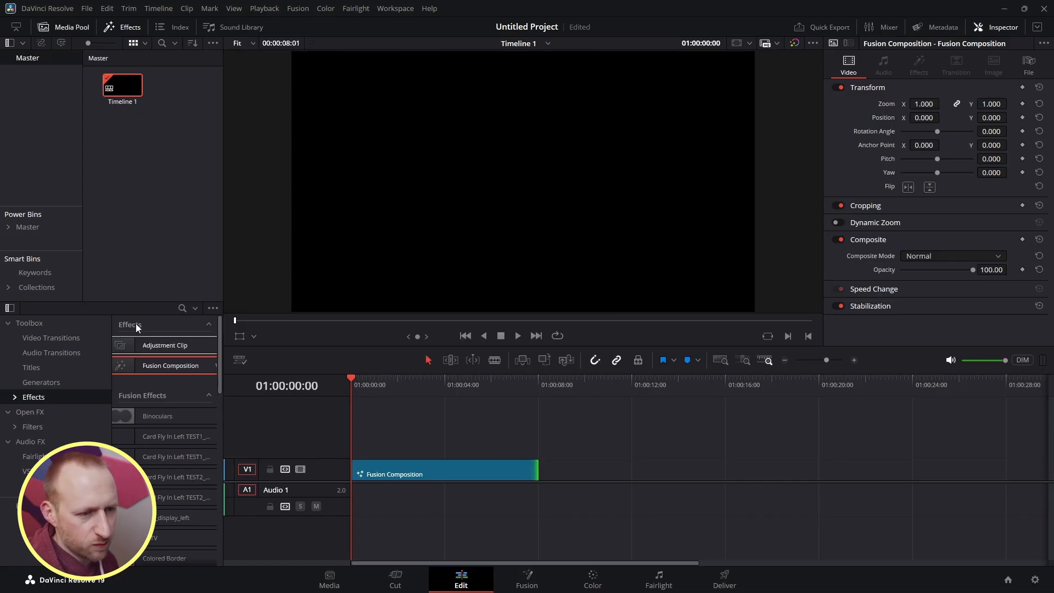
Hide the Effects panel in the Edit page workspace and show it again.
left_click(381, 8)
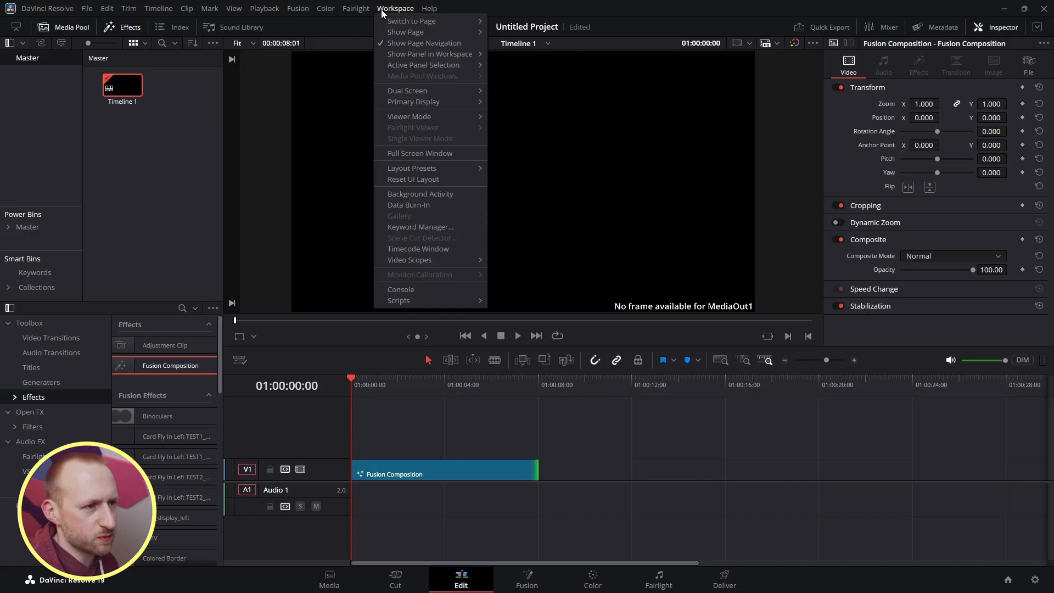
mouse_move(424, 57)
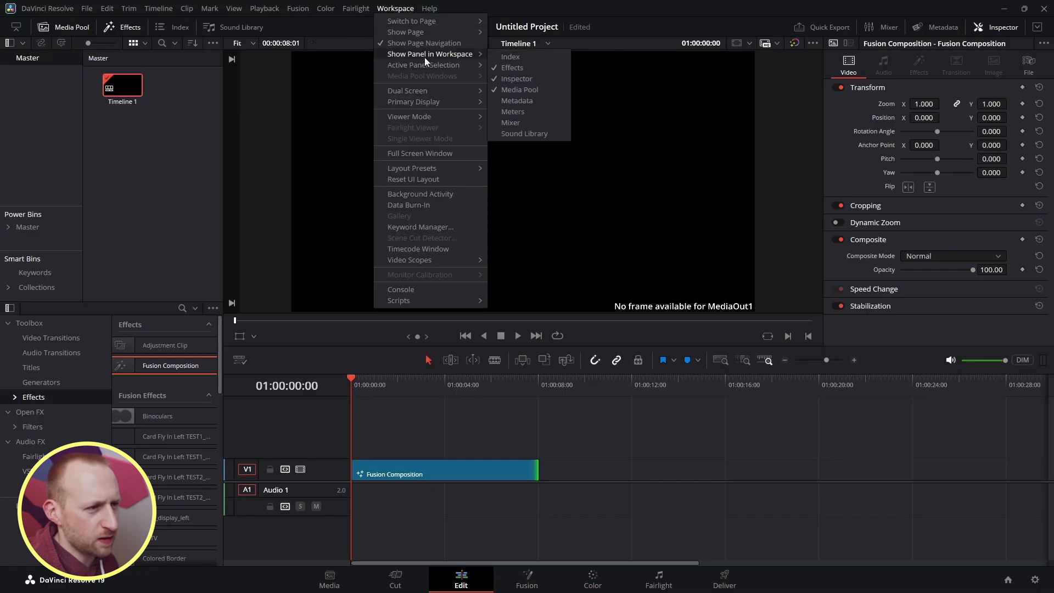
left_click(503, 69)
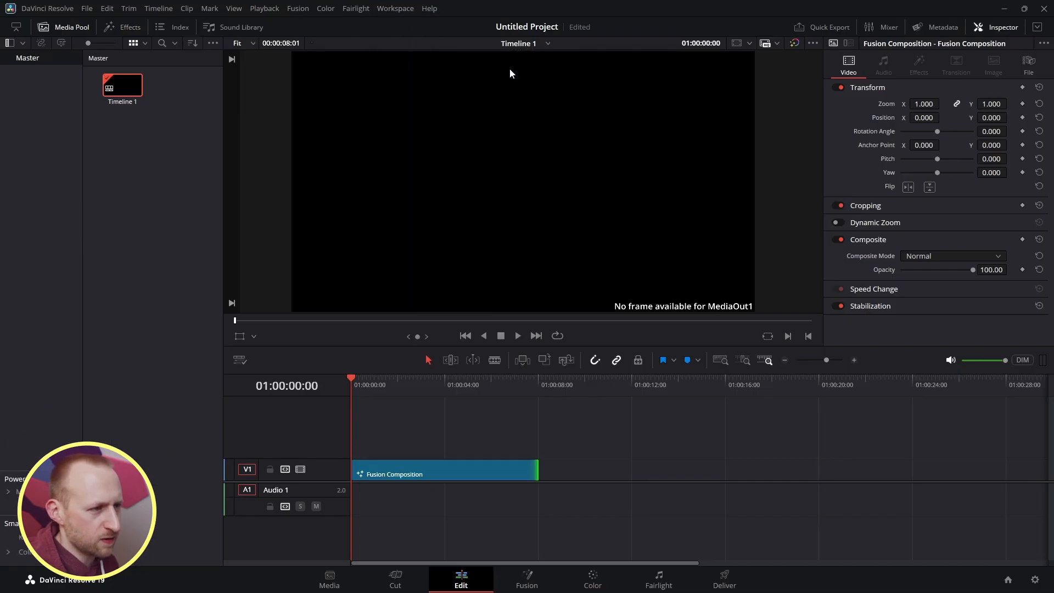
left_click(386, 9)
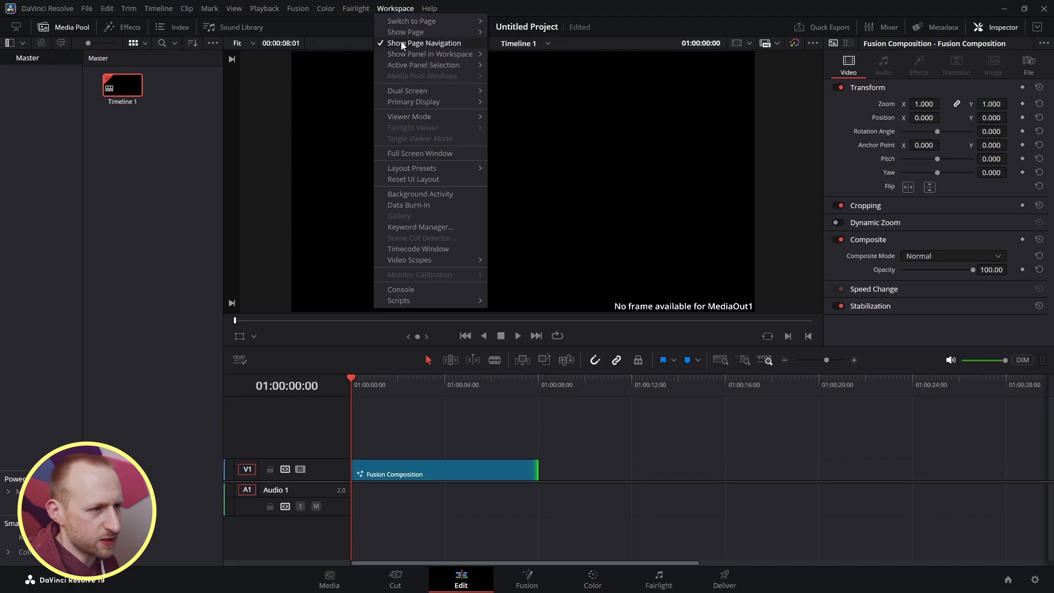
mouse_move(405, 56)
left_click(515, 68)
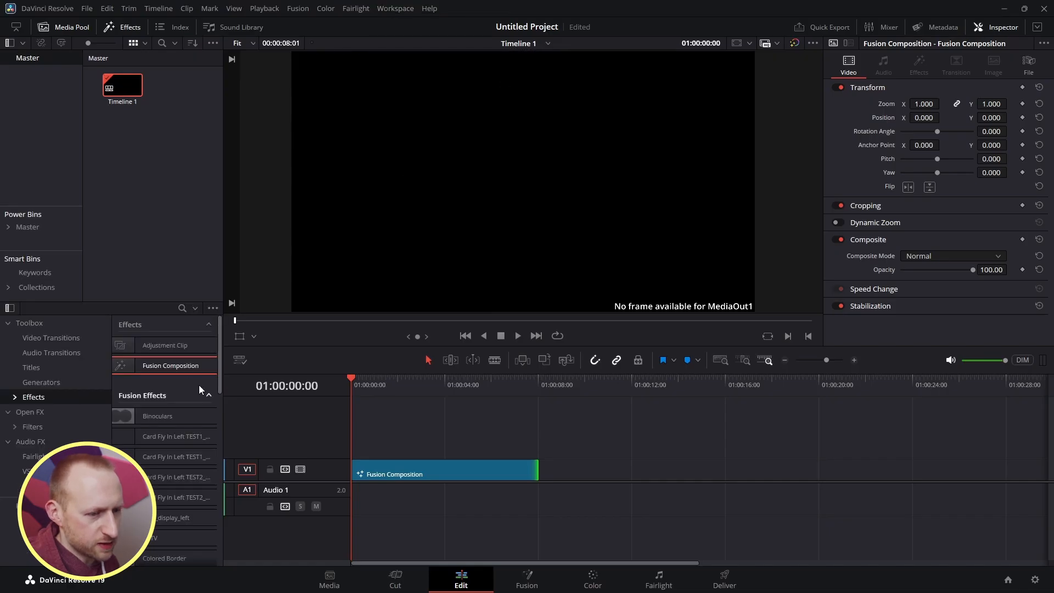
Open the Fusion Composition on the Fusion page with the playhead at about 4 seconds, and move MediaOut1 further right.
left_click(433, 475)
left_click_drag(355, 382, 447, 383)
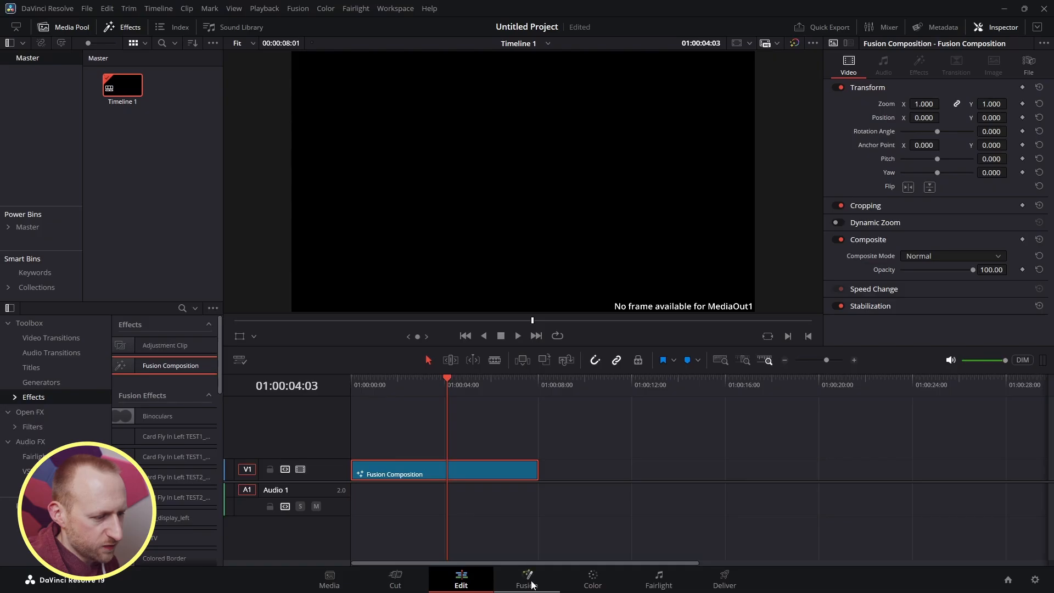
left_click(544, 585)
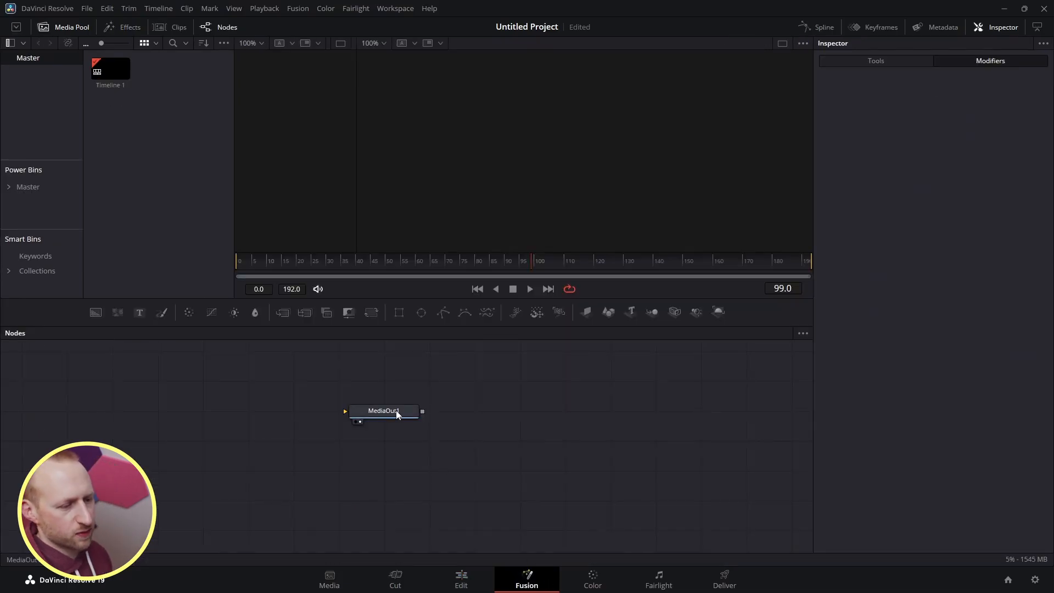
left_click_drag(398, 415, 537, 445)
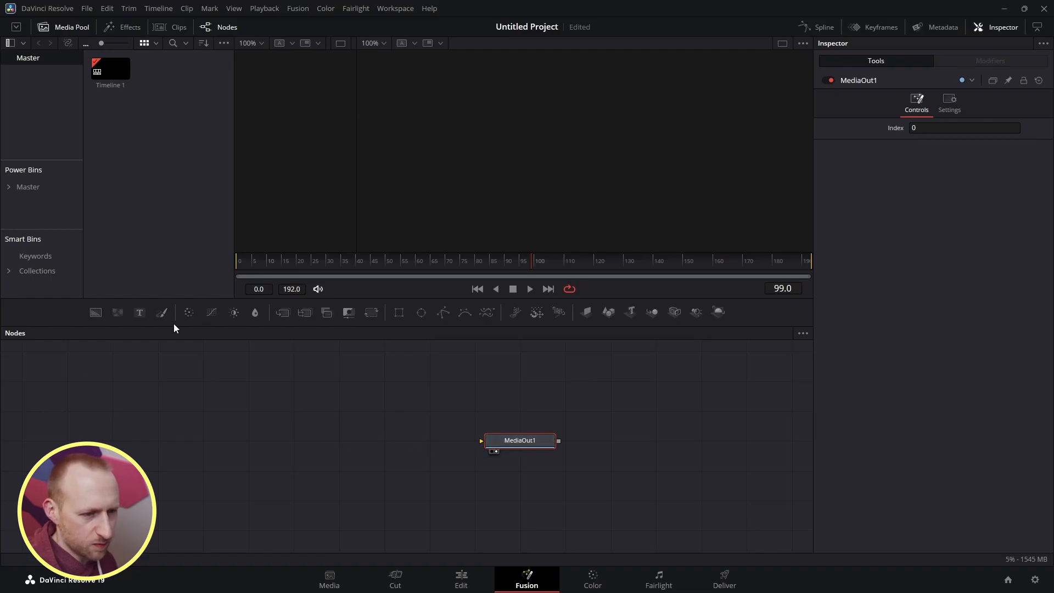
Try a Text node feeding MediaOut1, and undo its addition.
left_click(141, 313)
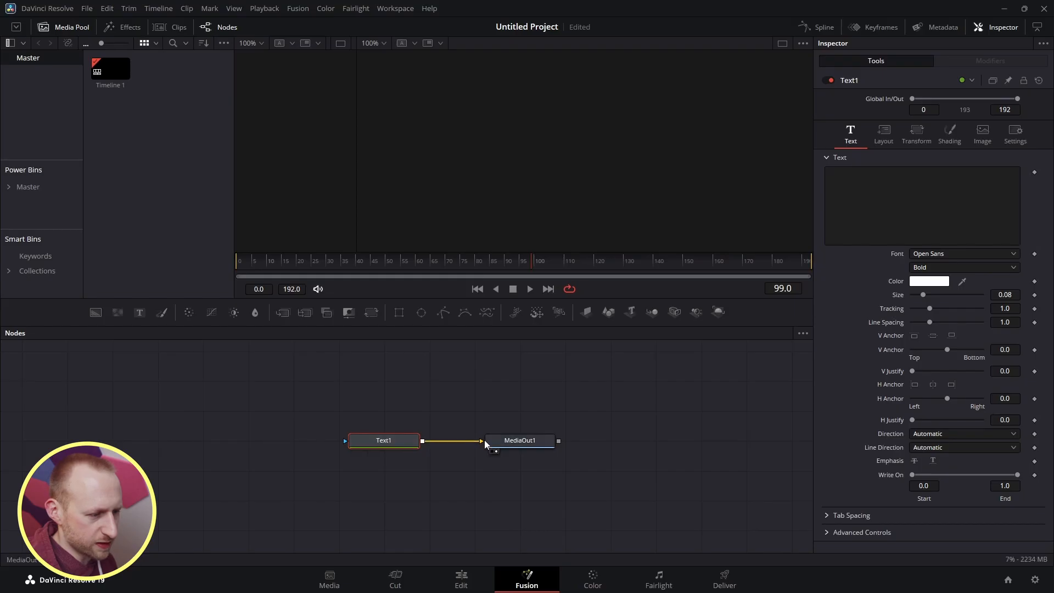
key("ctrl+z")
key("ctrl+z")
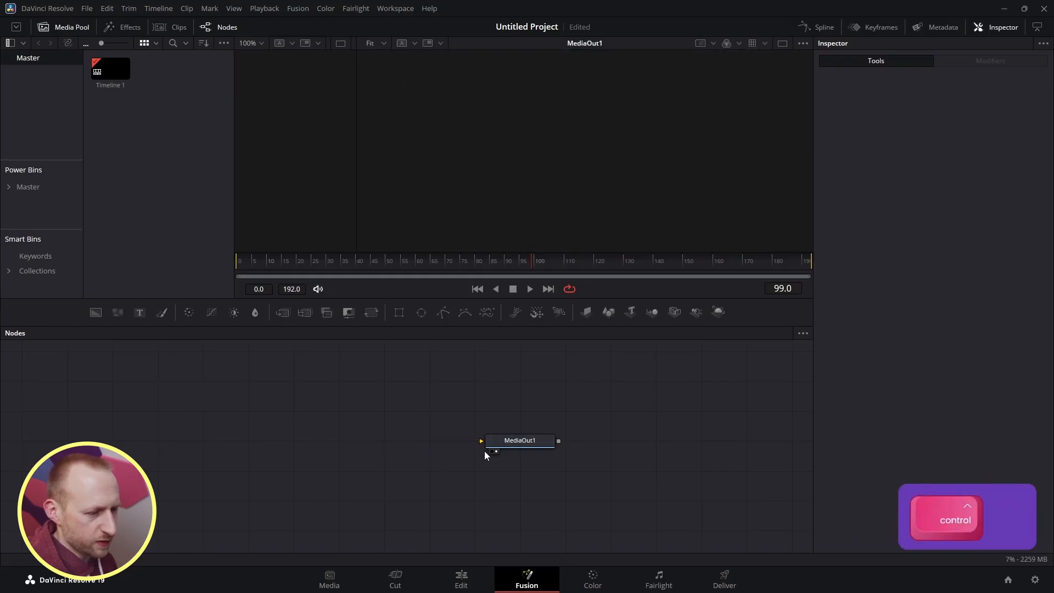
key("ctrl+z")
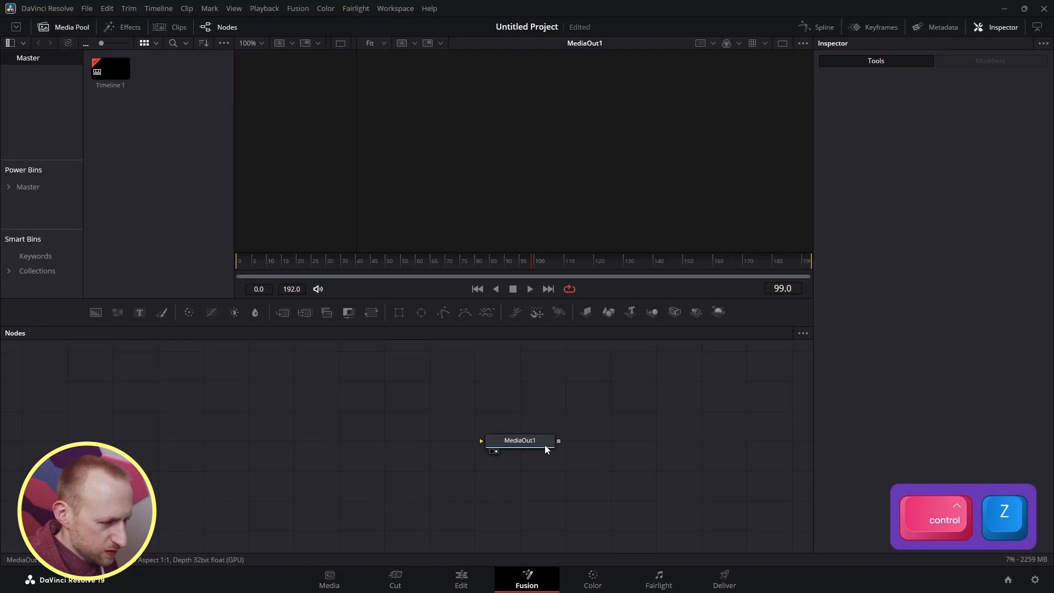
Check the Fusion Composition's output on the Edit page by scrubbing the playhead slightly.
left_click(465, 582)
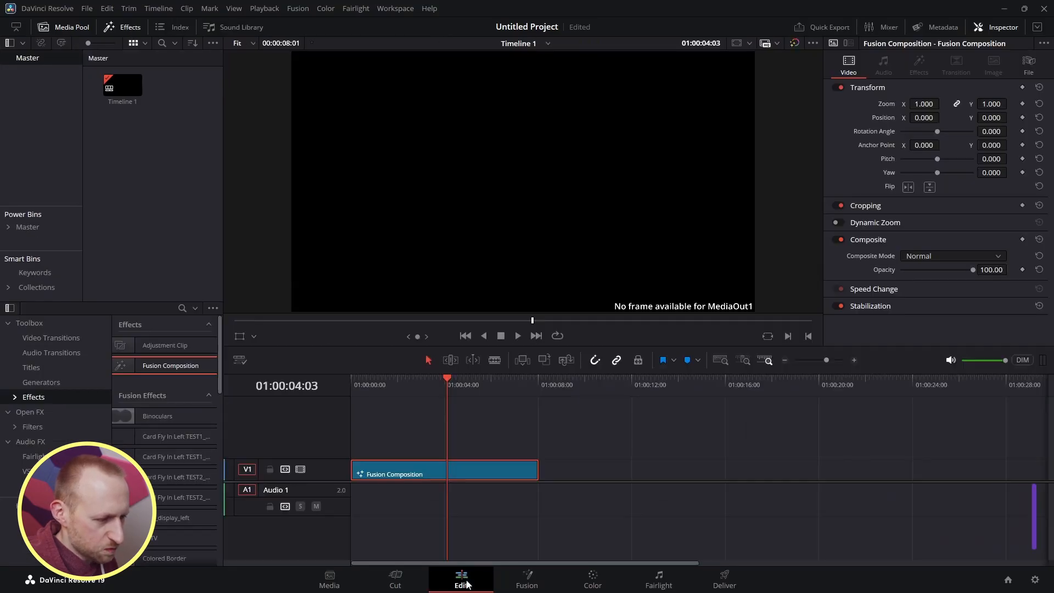
mouse_move(450, 376)
left_mouse_down()
mouse_move(516, 384)
mouse_move(419, 404)
mouse_move(443, 392)
left_mouse_up()
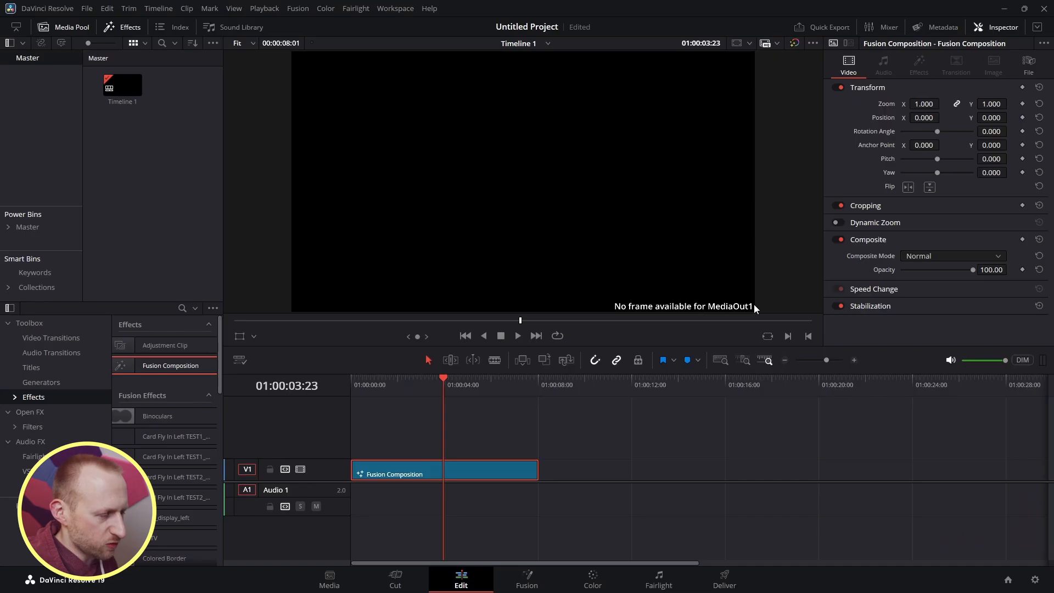
Add a Background node to the Fusion composition and connect its output to MediaOut1.
left_click(527, 579)
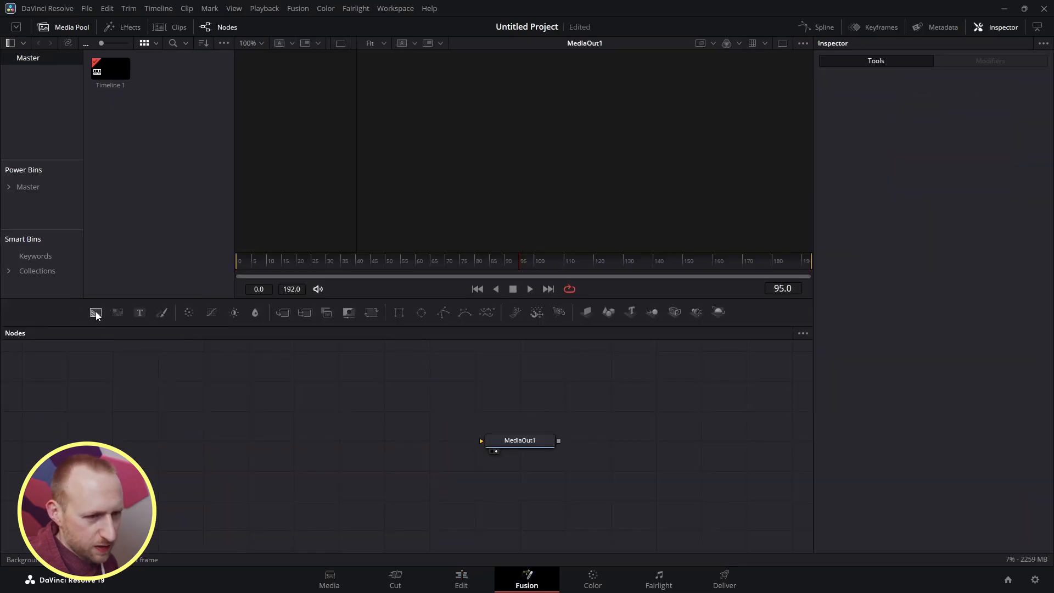
left_click_drag(96, 316, 371, 449)
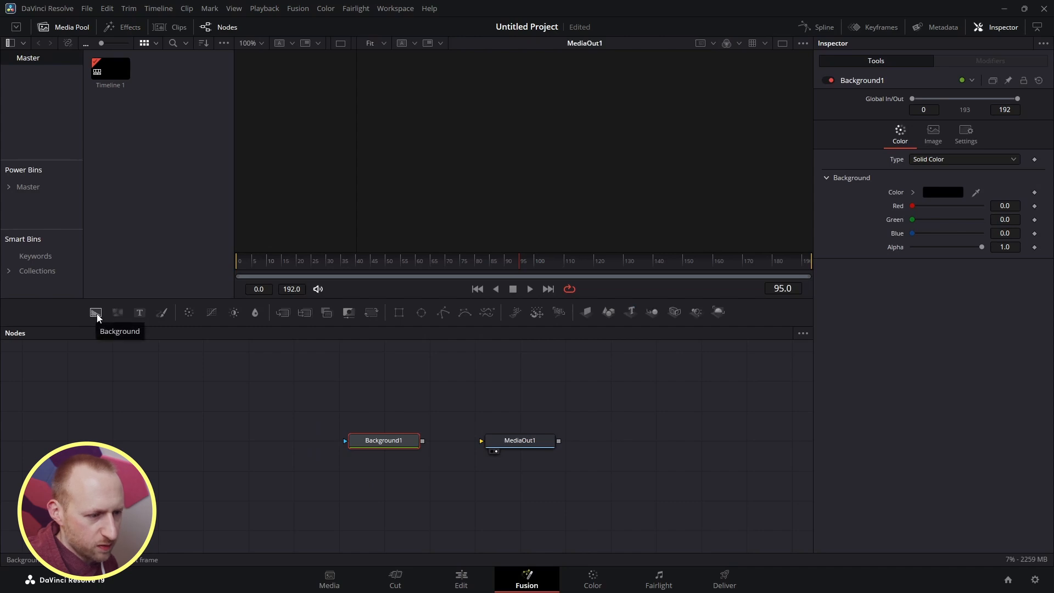
left_click_drag(422, 442, 481, 443)
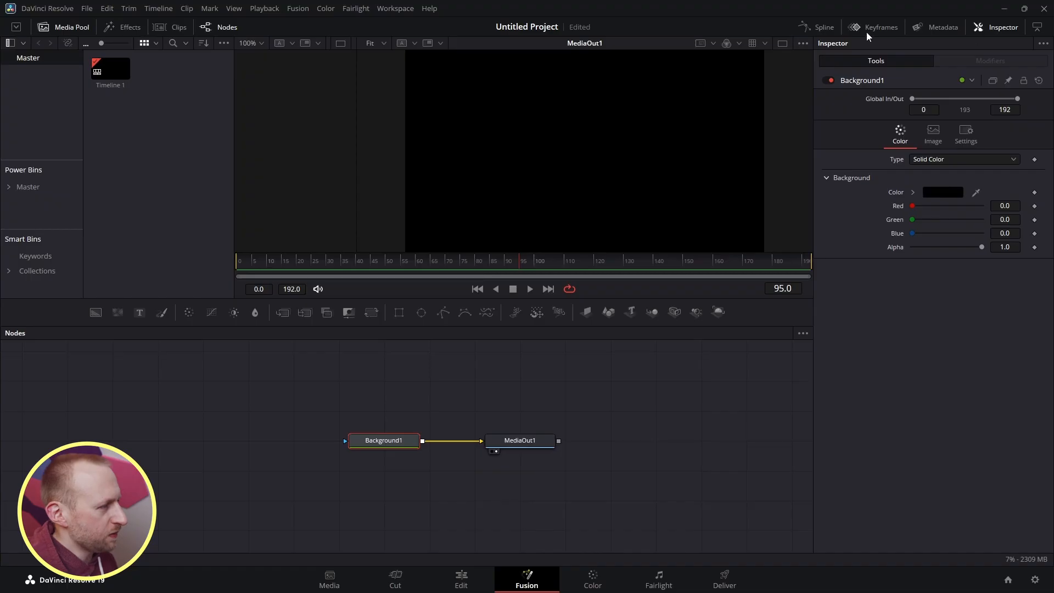
Try to give the Background node a new solid color by picking only a hue.
left_click(945, 193)
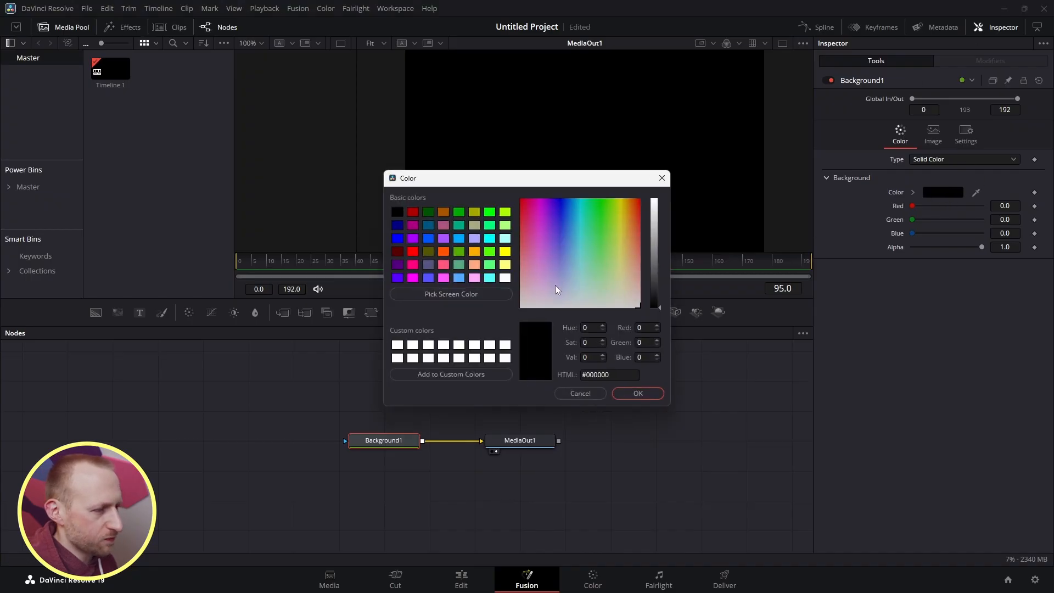
left_click_drag(555, 282, 556, 239)
left_click(645, 393)
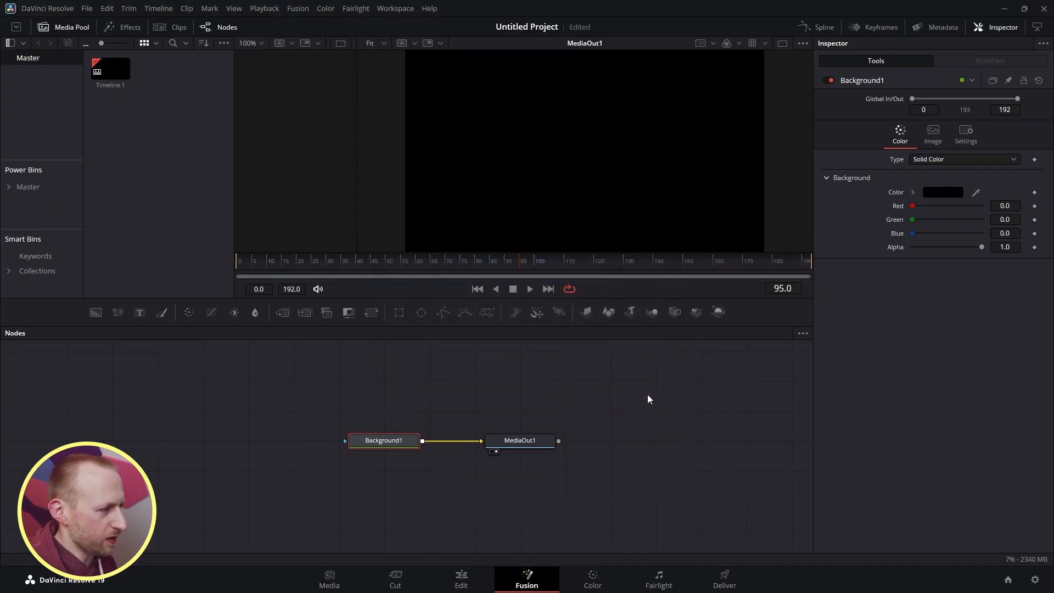
Set the Background node's solid color to turquoise #40becc, raising the brightness value to 204.
left_click(942, 192)
left_click(578, 233)
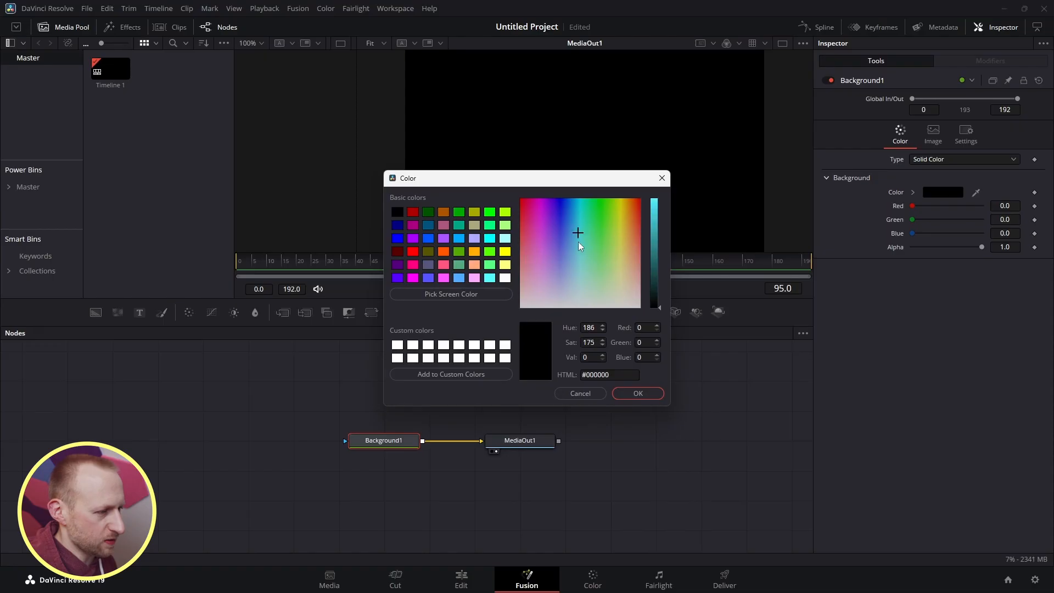
left_click_drag(654, 254, 653, 220)
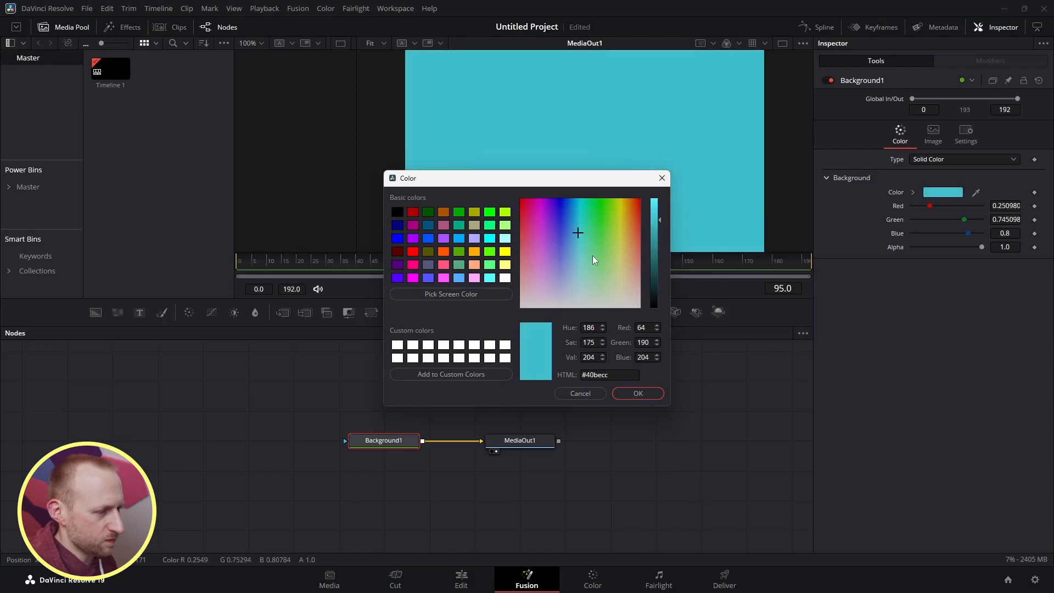
left_click(638, 393)
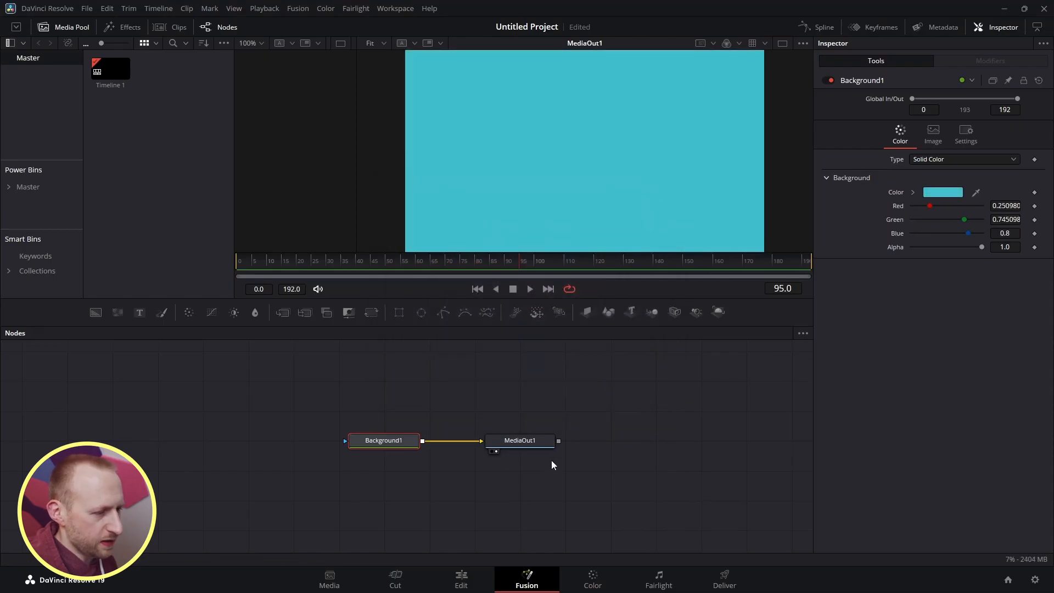
Preview the turquoise composition on the Edit page by scrubbing to about 3 seconds 10 frames.
left_click(475, 570)
left_click_drag(387, 380, 431, 386)
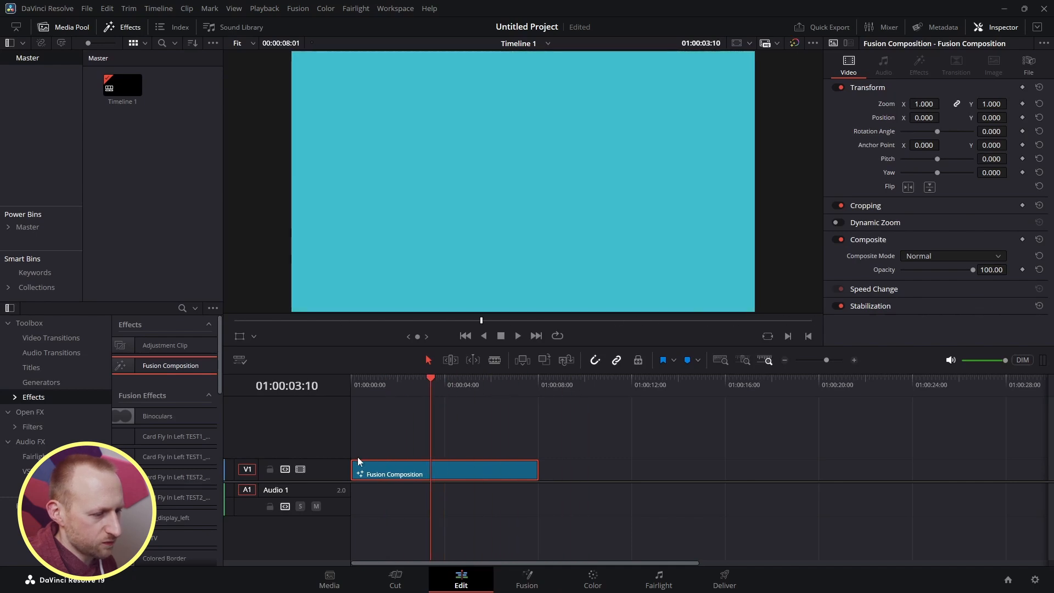
Back on the Fusion page, set the Background node's alpha to 0.0.
left_click(528, 578)
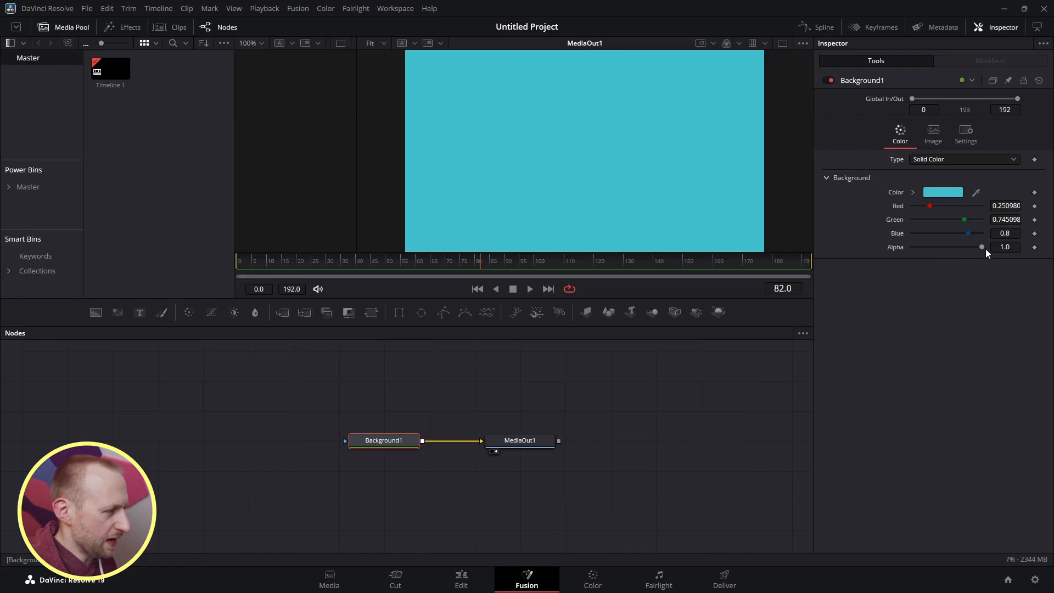
left_click_drag(980, 247, 900, 246)
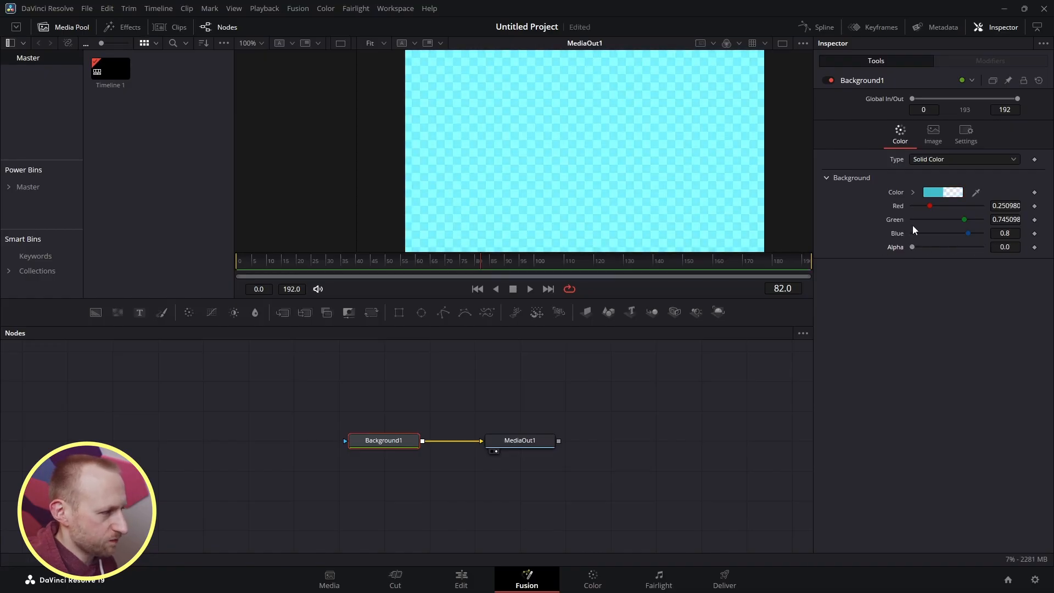
Set the Background node's solid color to black #000000 by lowering the brightness value to 0.
left_click(936, 194)
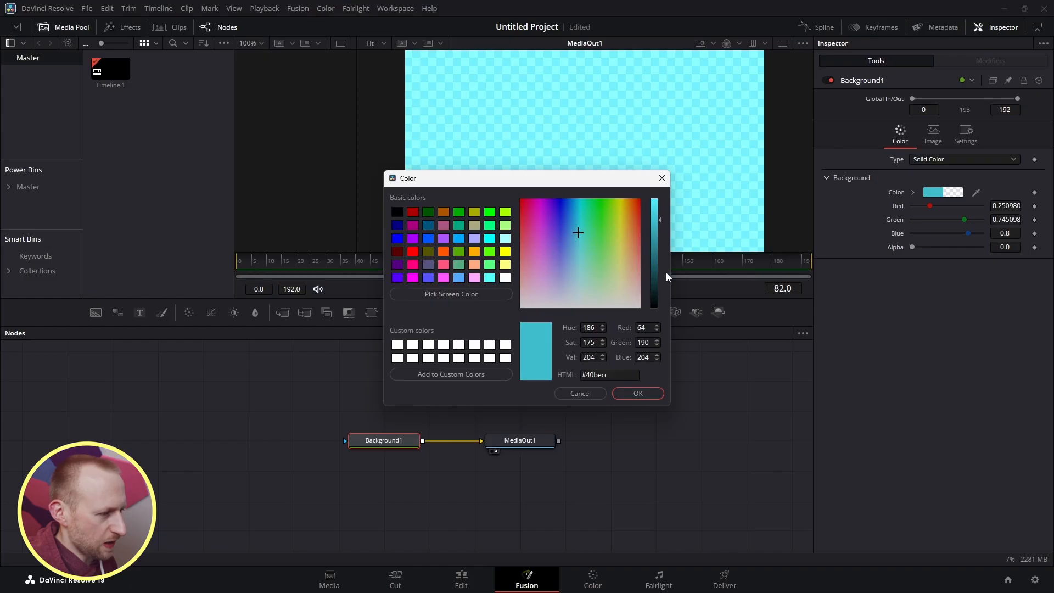
left_click_drag(653, 277, 654, 312)
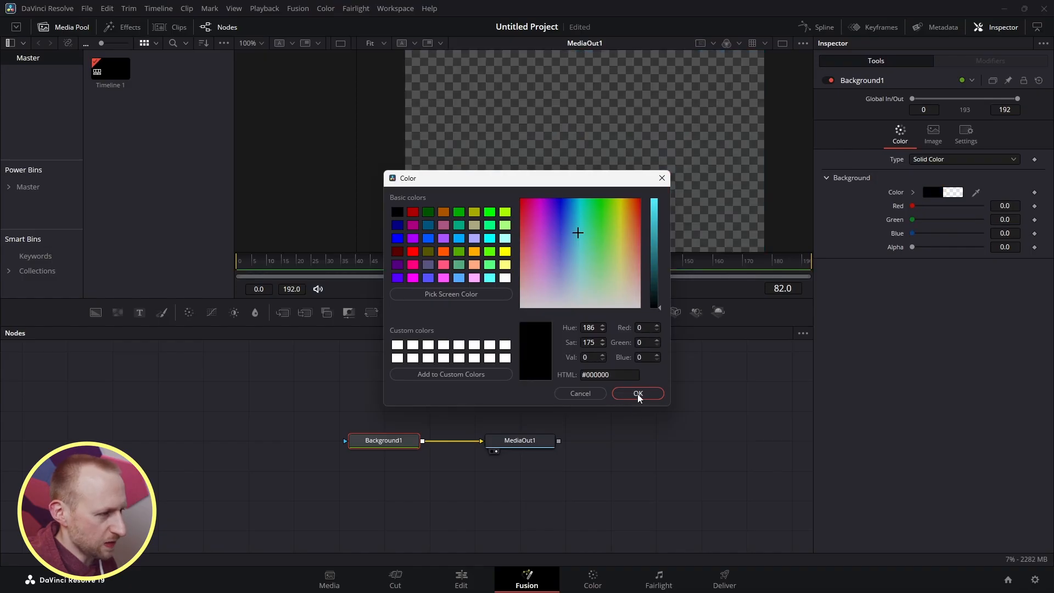
left_click(637, 393)
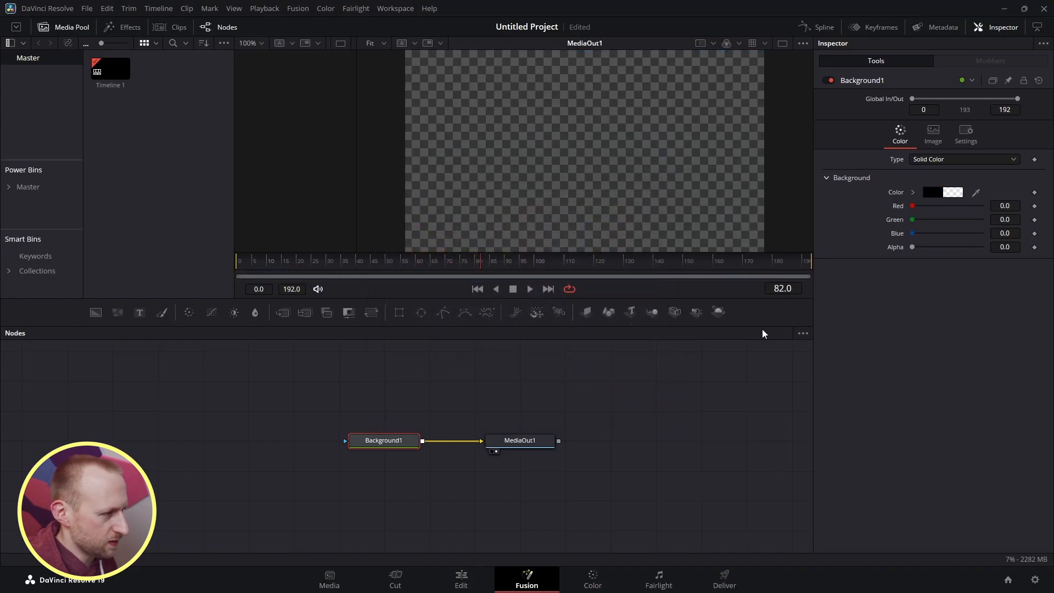
Preview the transparent composition on the Edit page and set the timeline viewer background to Black.
left_click(461, 583)
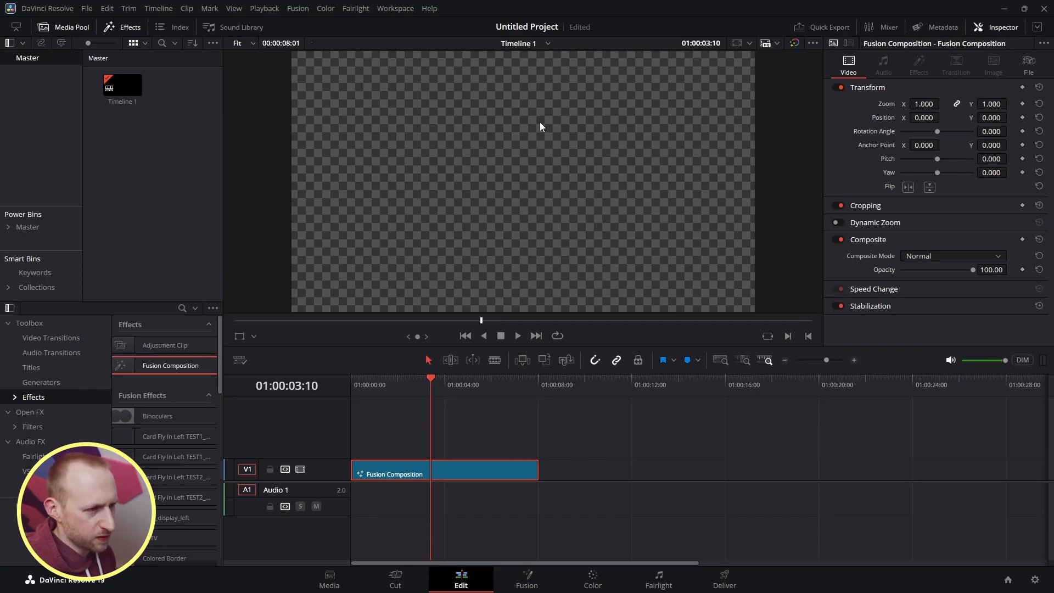
left_click(245, 360)
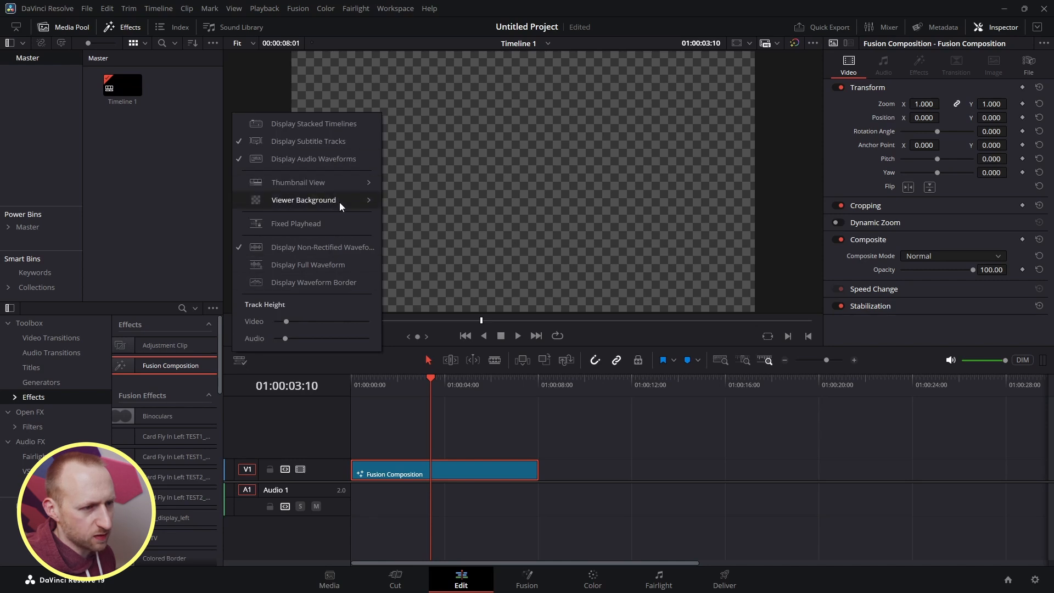
mouse_move(341, 202)
left_click(433, 219)
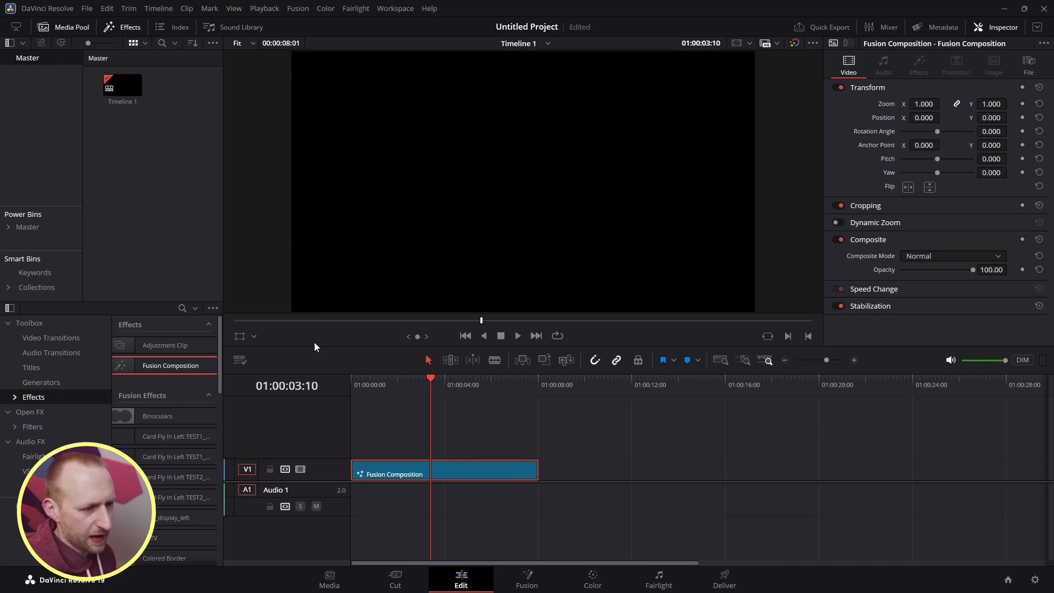
Switch the timeline viewer background back to Checkerboard.
left_click(241, 361)
mouse_move(340, 200)
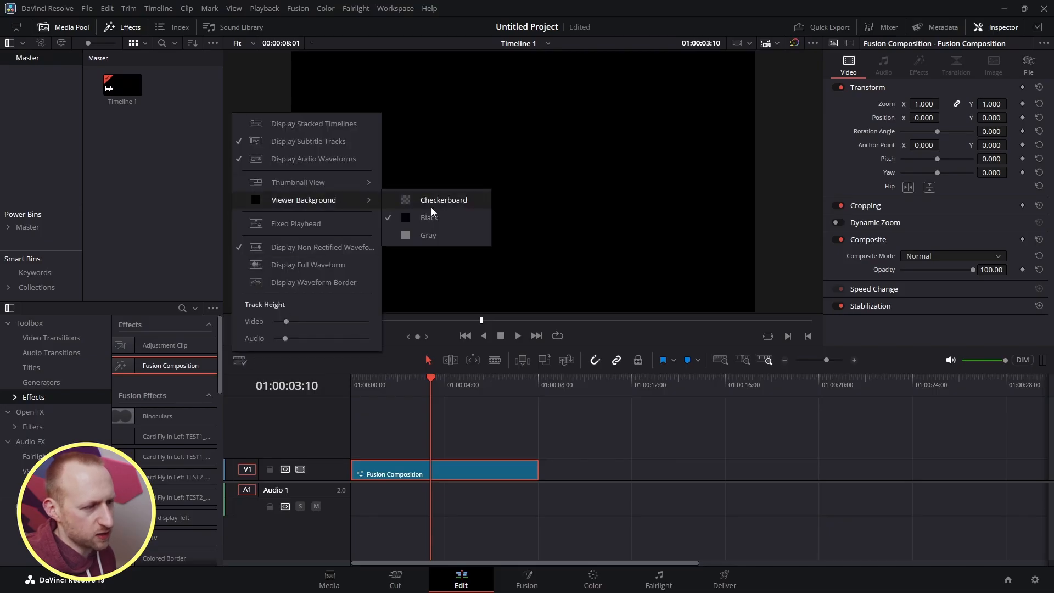
left_click(435, 205)
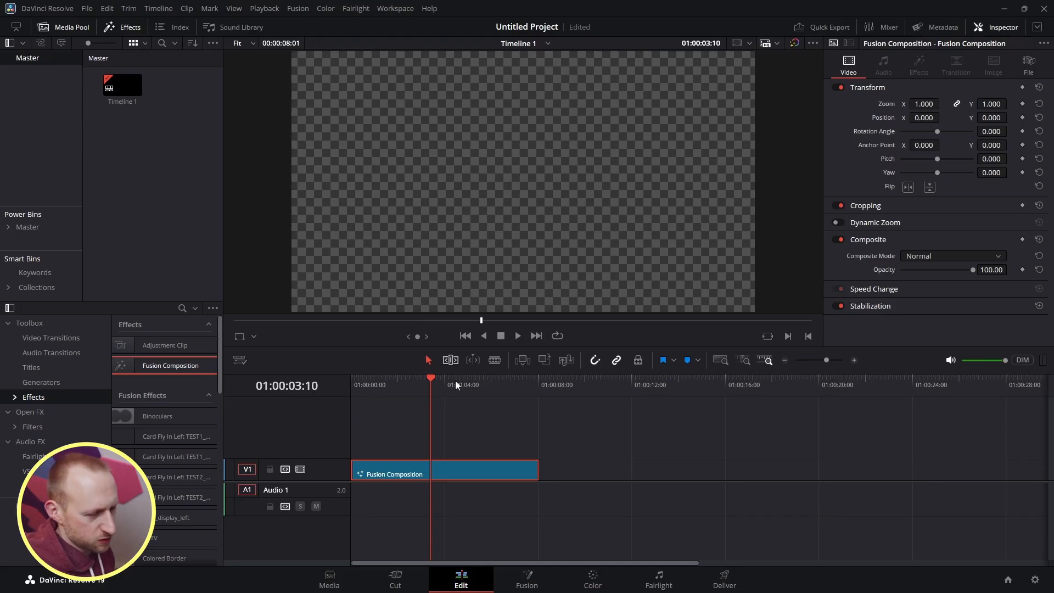
Return to the Fusion page and move the Background node farther from MediaOut1.
left_click(419, 584)
left_click(461, 581)
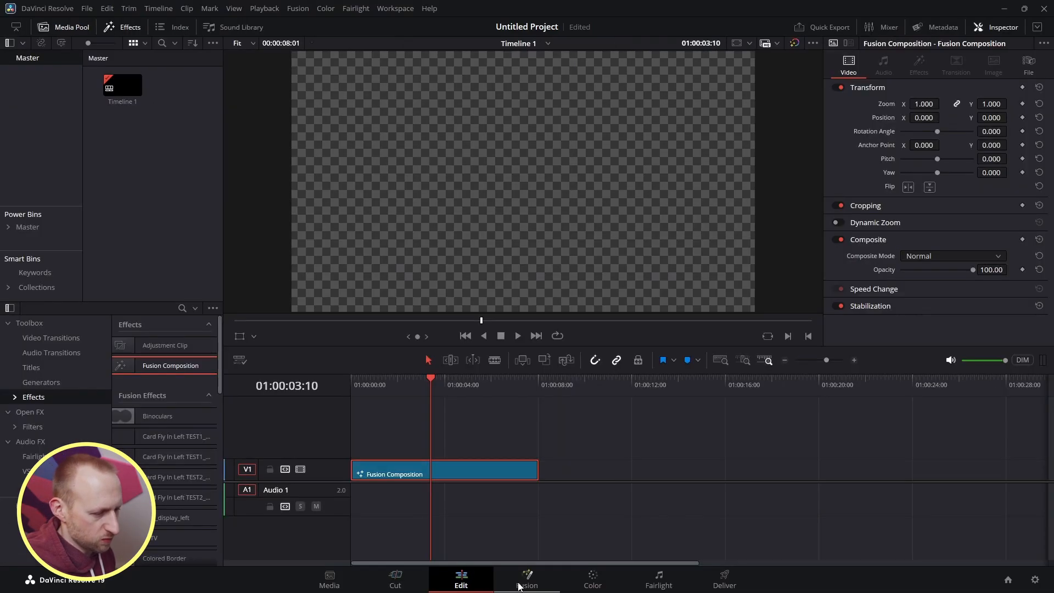
left_click(519, 583)
left_click_drag(383, 448, 338, 448)
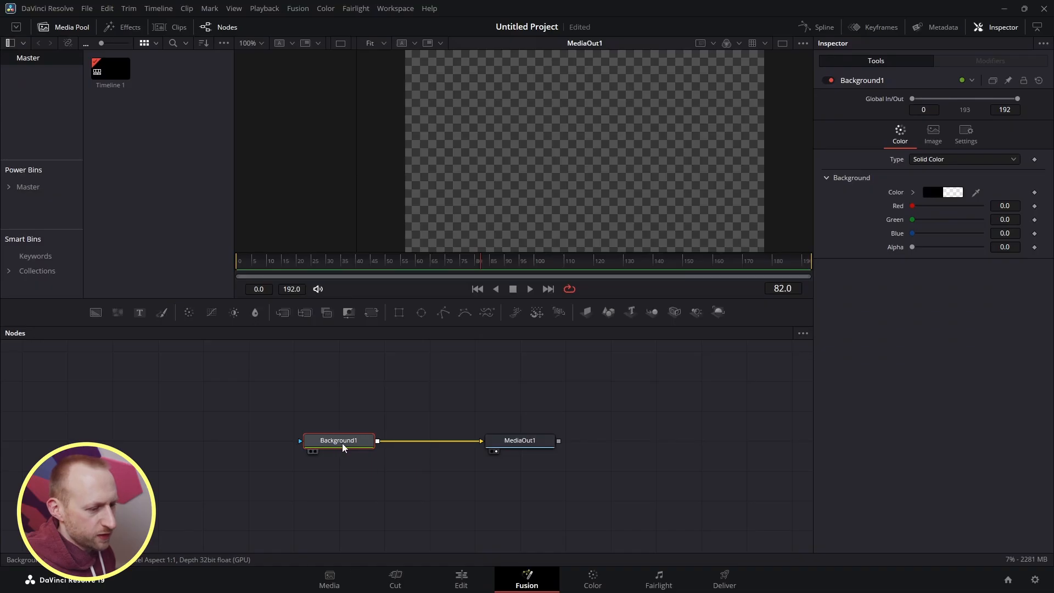
Add a Loader node above the Background node and load the image airblade_x_jsrf_ed.png.
left_click(350, 400)
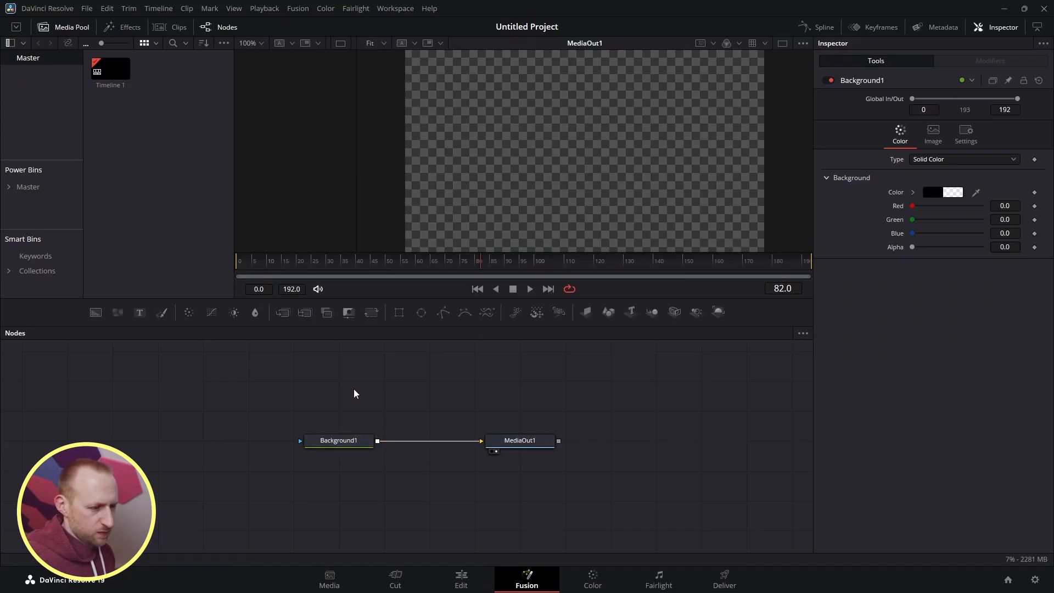
key("shift+space")
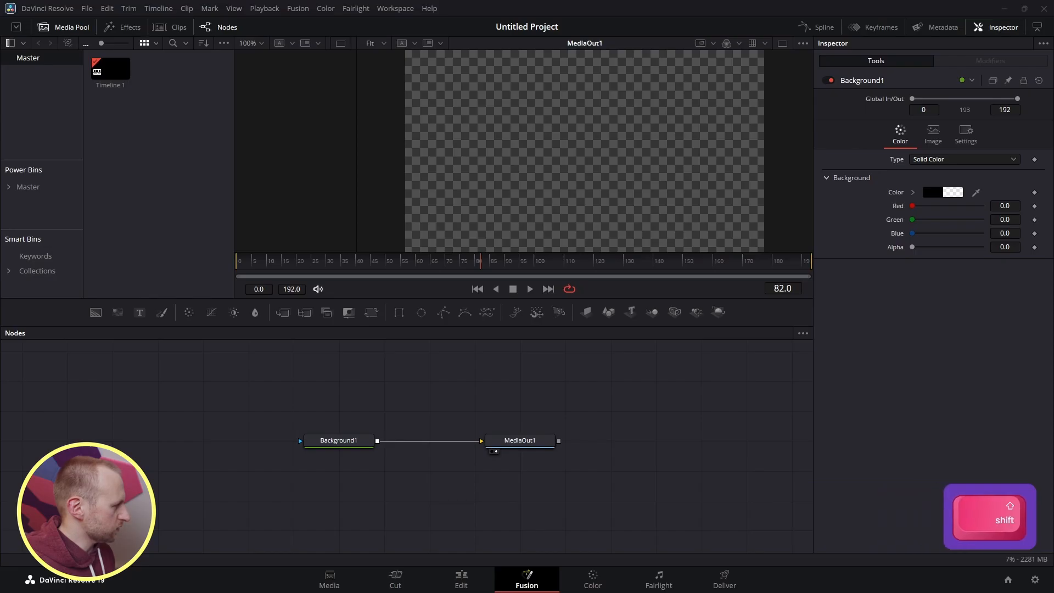
left_click_drag(605, 168, 610, 134)
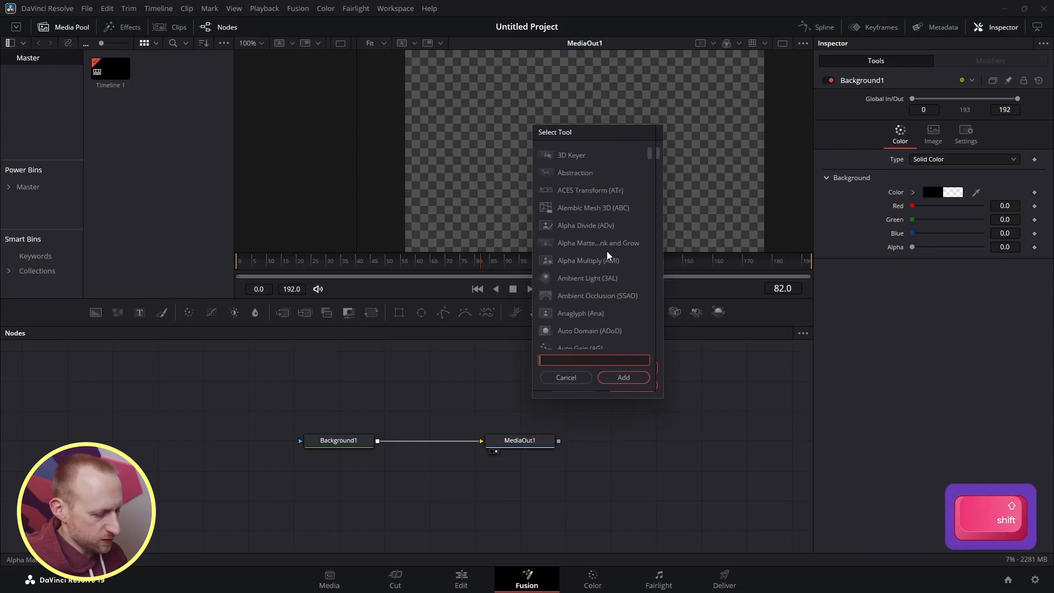
type("loader")
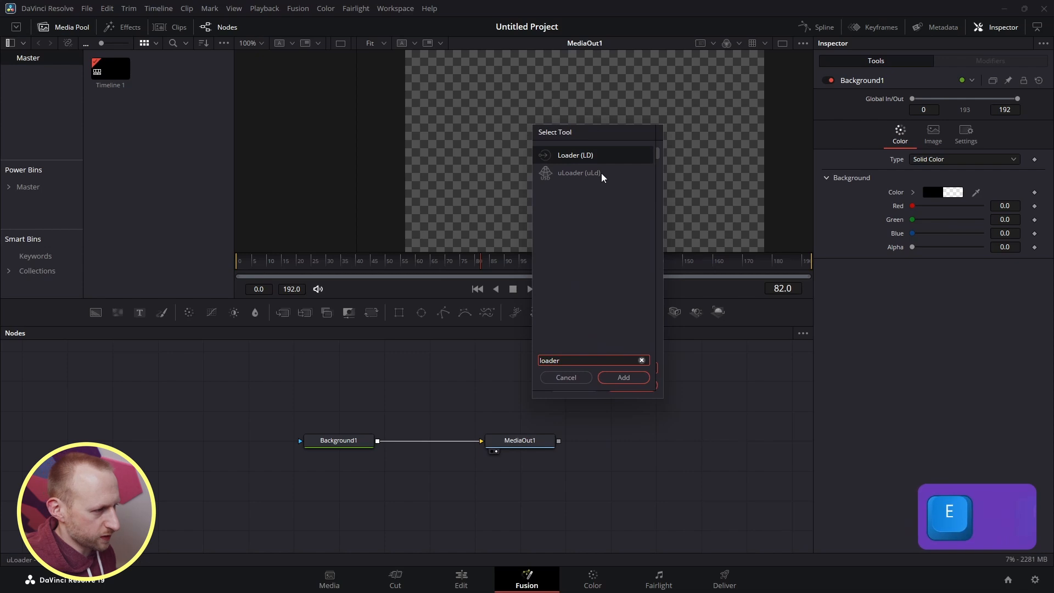
left_click(624, 378)
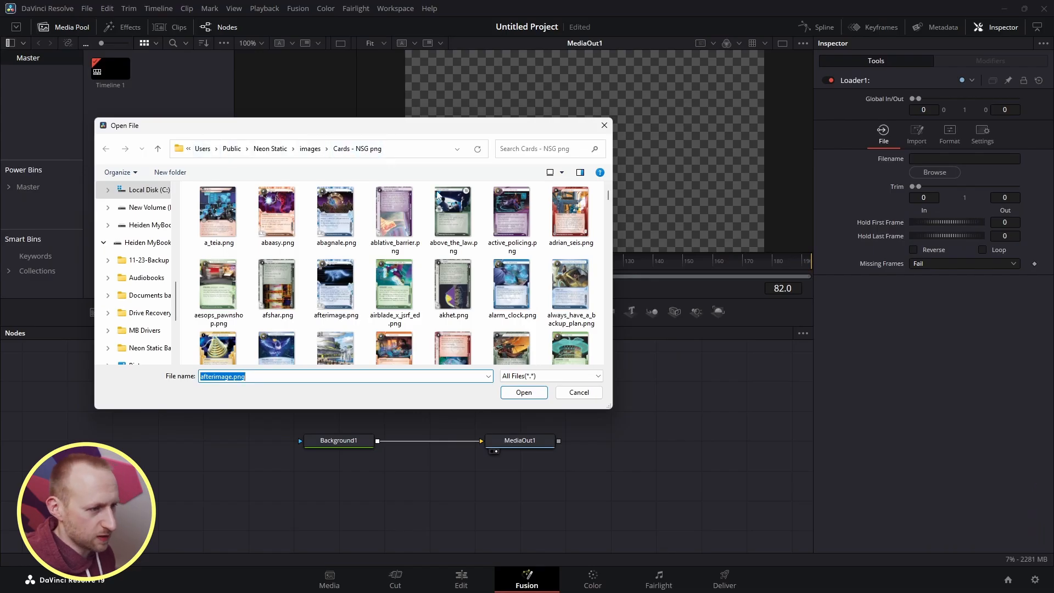
double_click(400, 283)
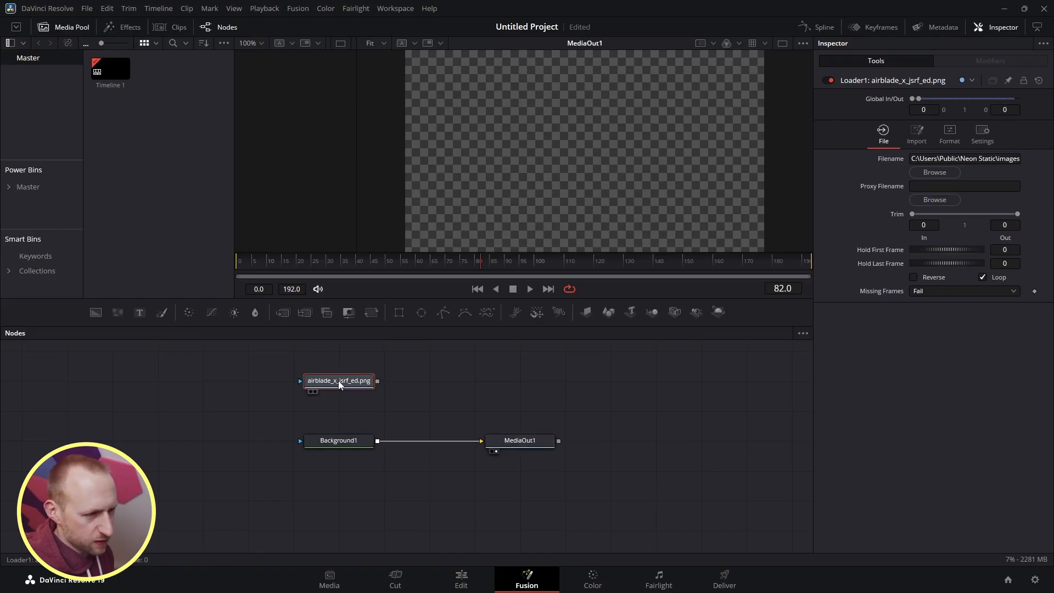
Display the loaded card image in both viewers and resize the two viewers to equal width.
key("2")
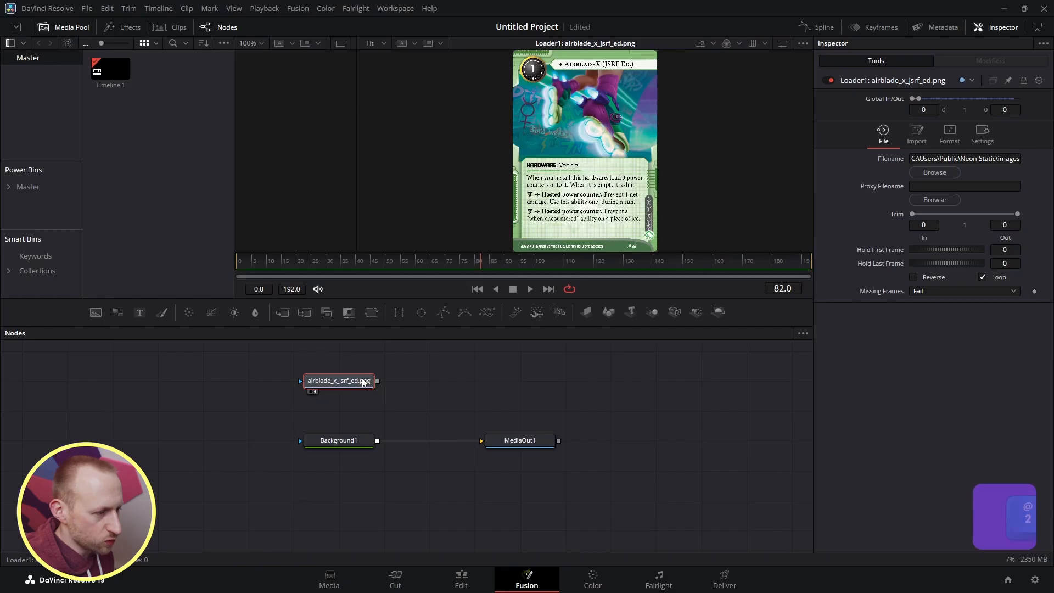
key("1")
key("2")
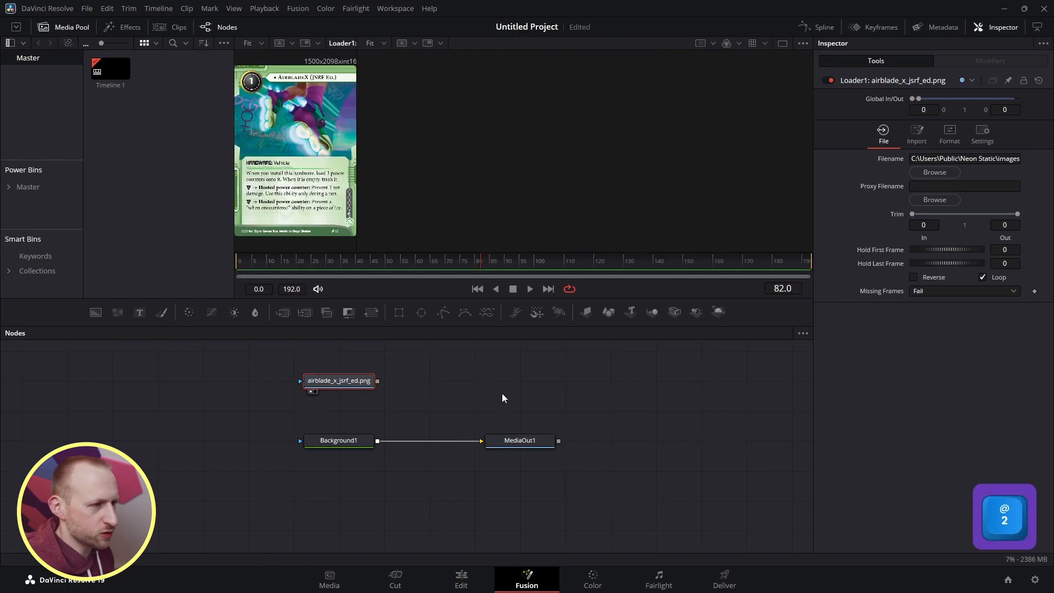
key("1")
key("2")
key("1")
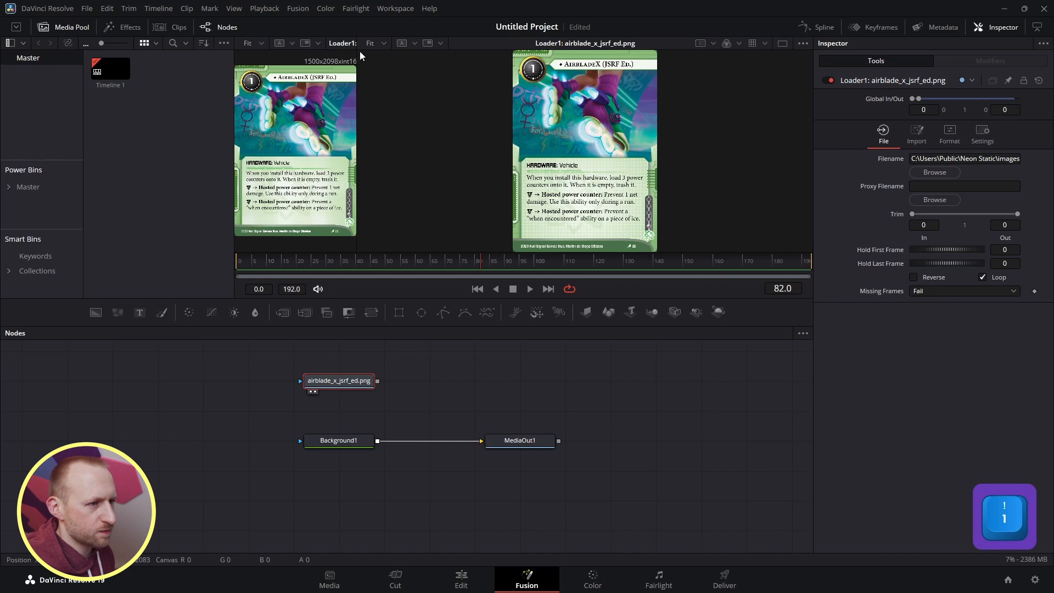
left_click_drag(363, 55, 523, 74)
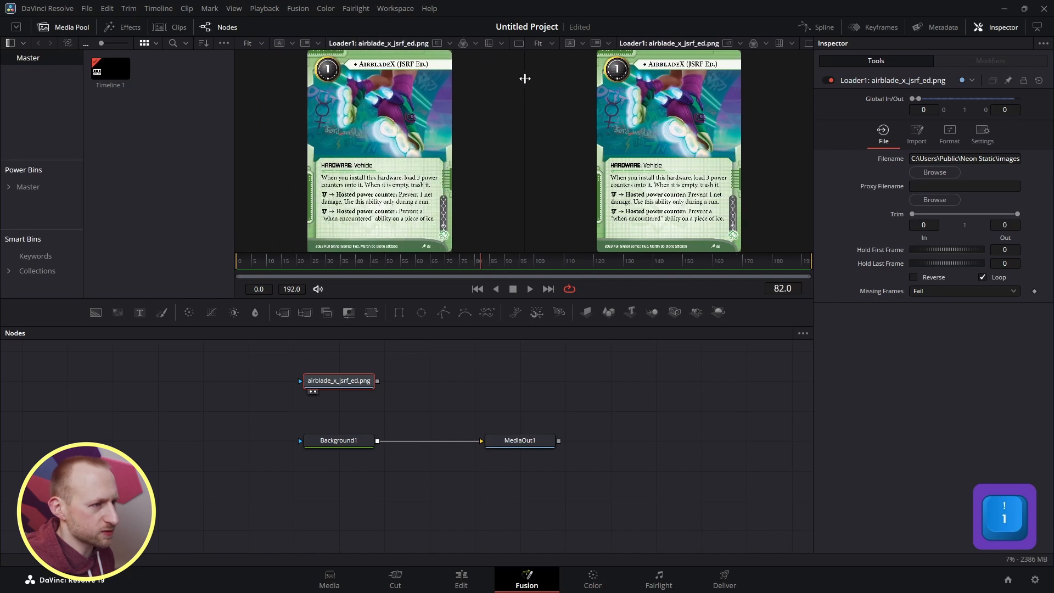
Examine the Background node in the first viewer beside the card image, leaving only the Loader displayed in the second viewer.
left_click(356, 442)
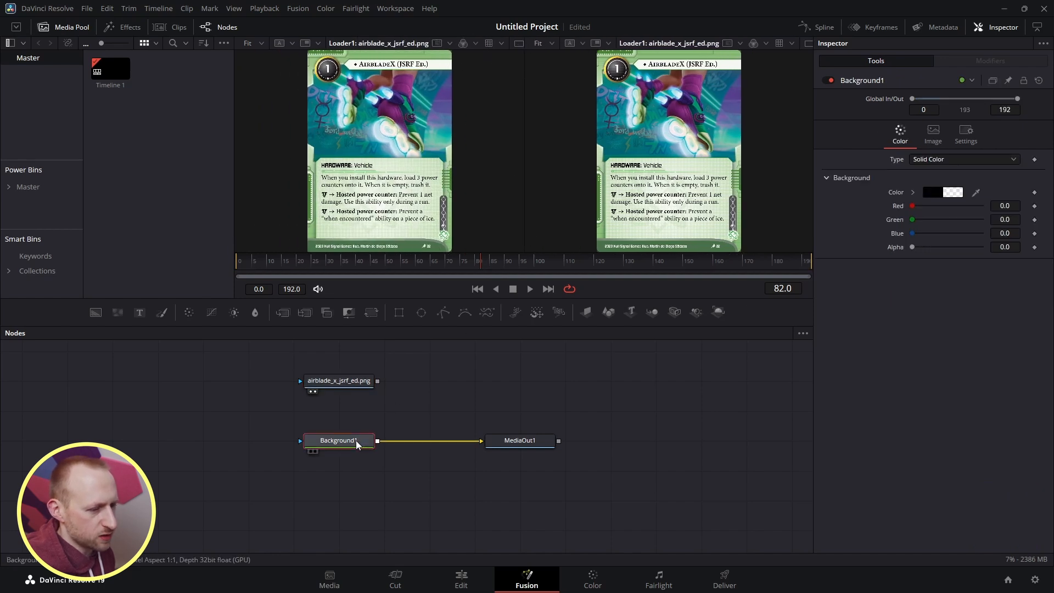
key("1")
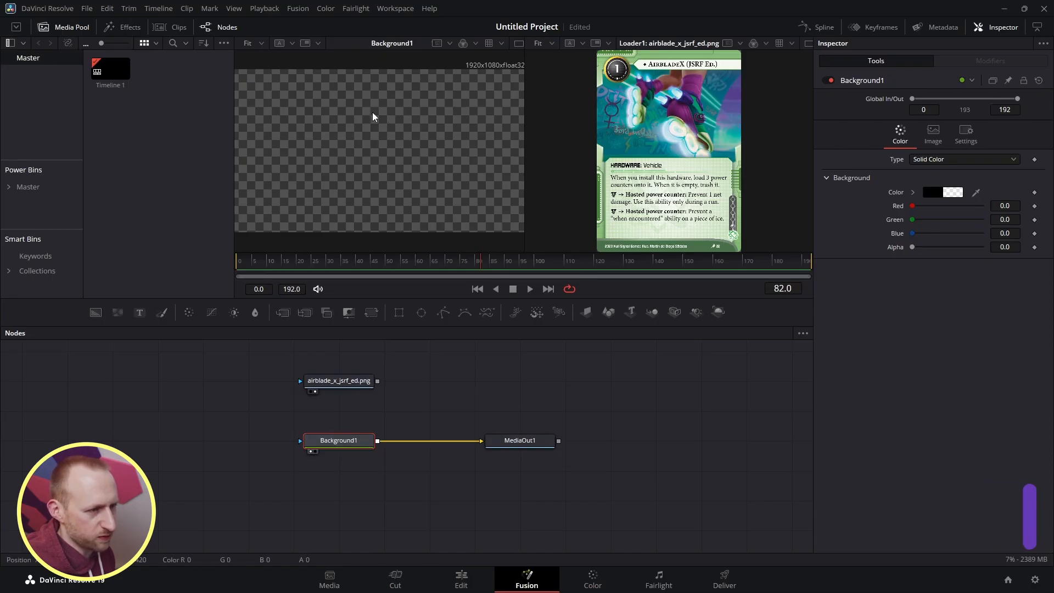
left_click(346, 380)
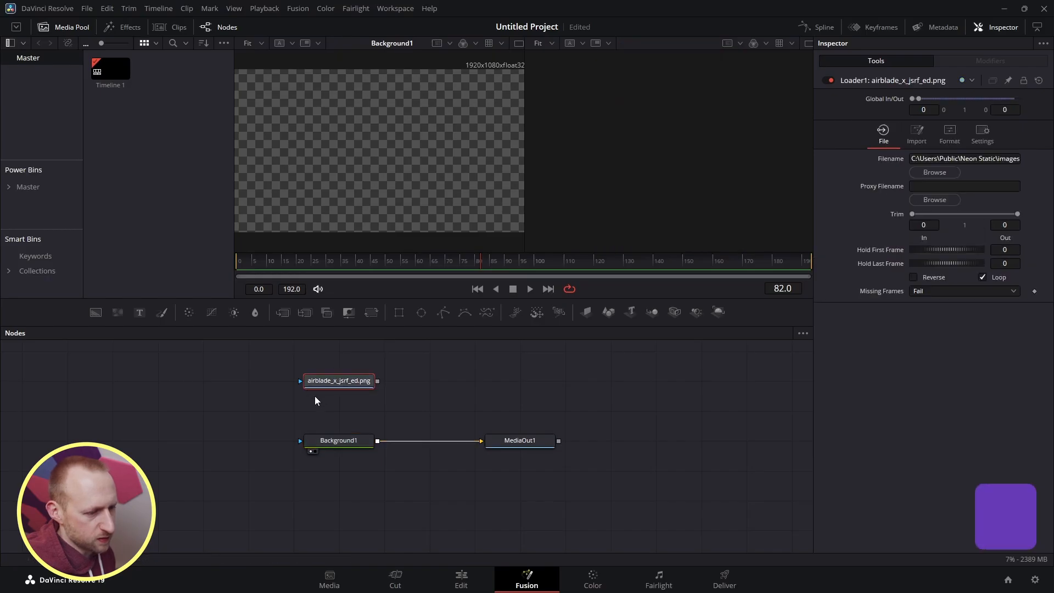
key("1")
key("2")
key("1")
key("2")
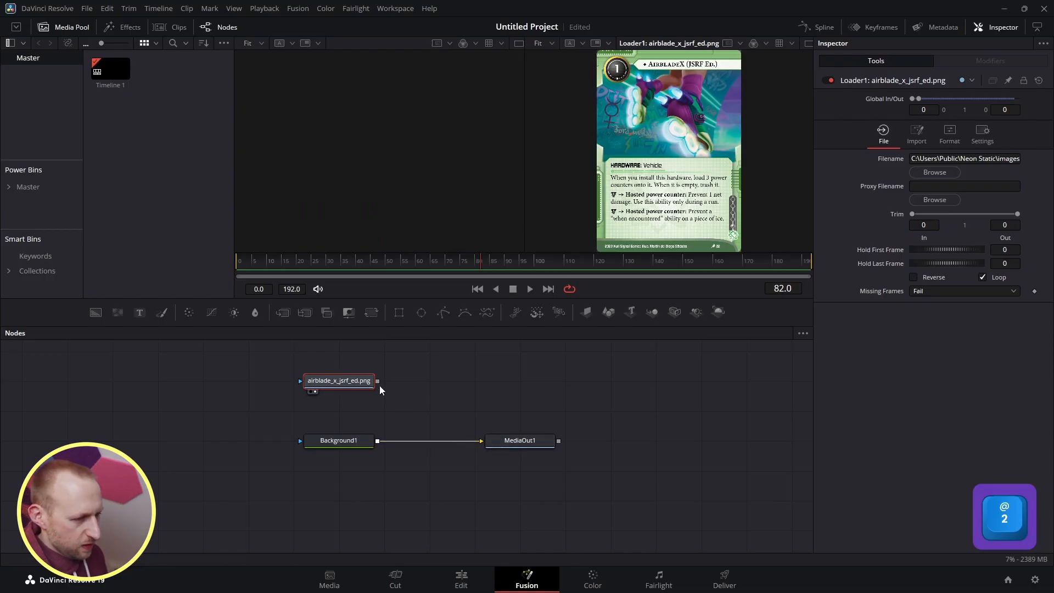
Connect the Loader node's output directly to MediaOut1 and preview the card image on the Edit page.
left_click_drag(377, 380, 483, 442)
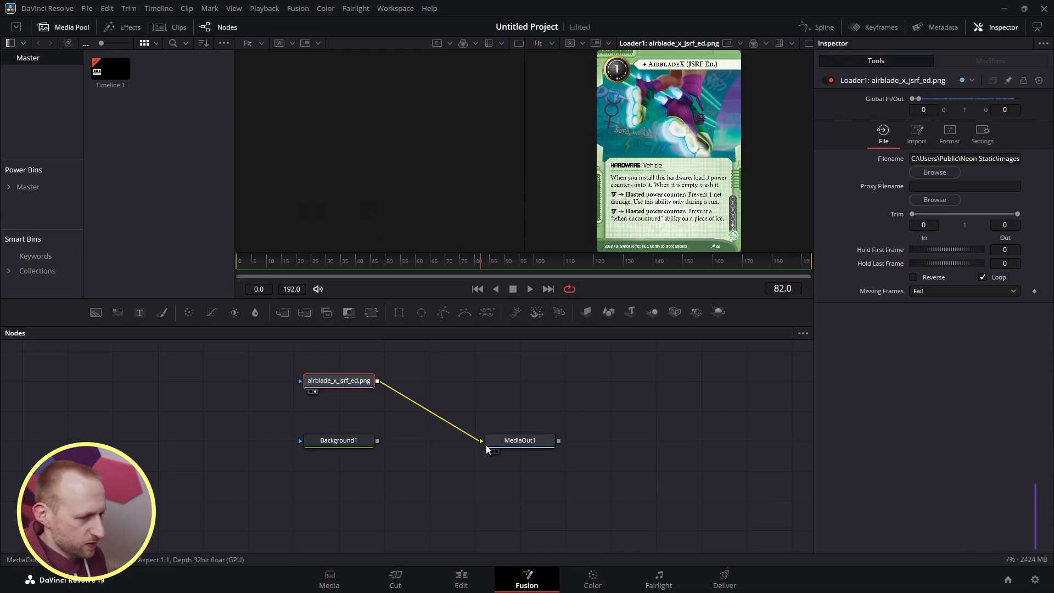
left_click(518, 445)
left_click(480, 579)
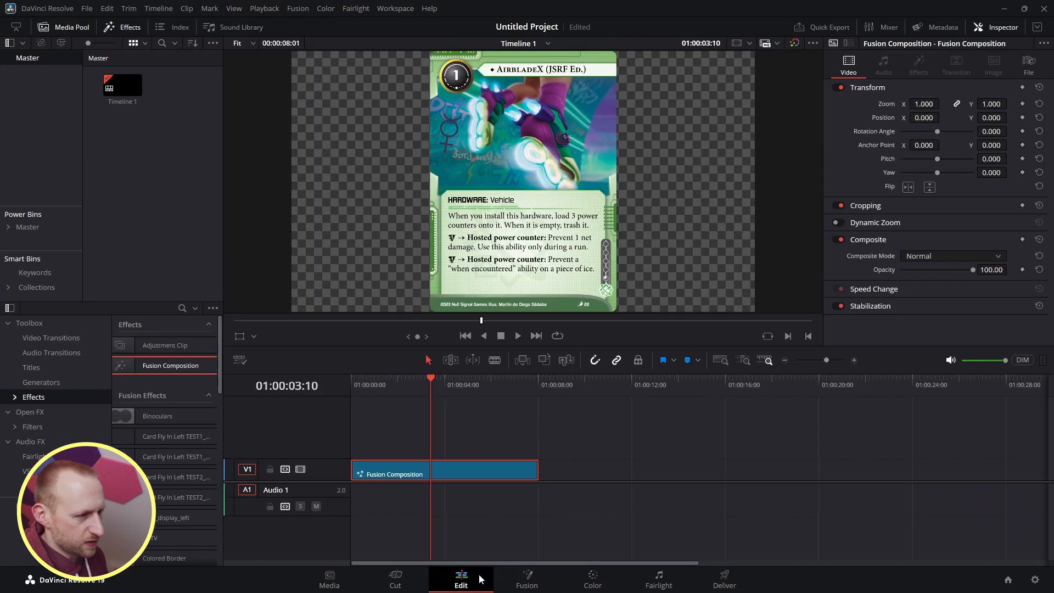
Back on the Fusion page, move the Background and Loader nodes farther from MediaOut1 to make room between them.
left_click(523, 578)
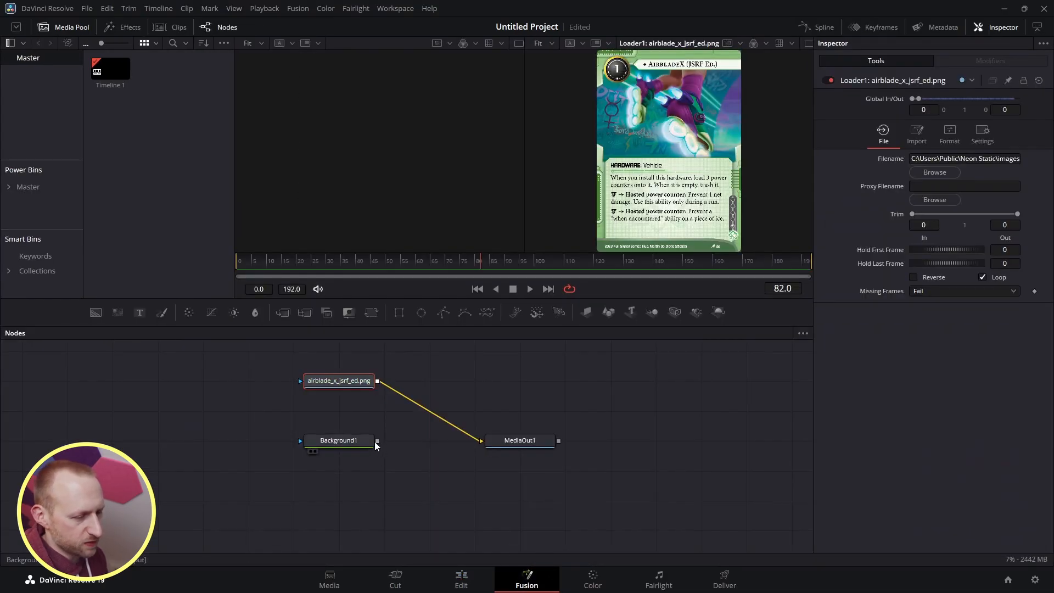
left_click_drag(376, 445, 330, 443)
left_click_drag(377, 383, 331, 383)
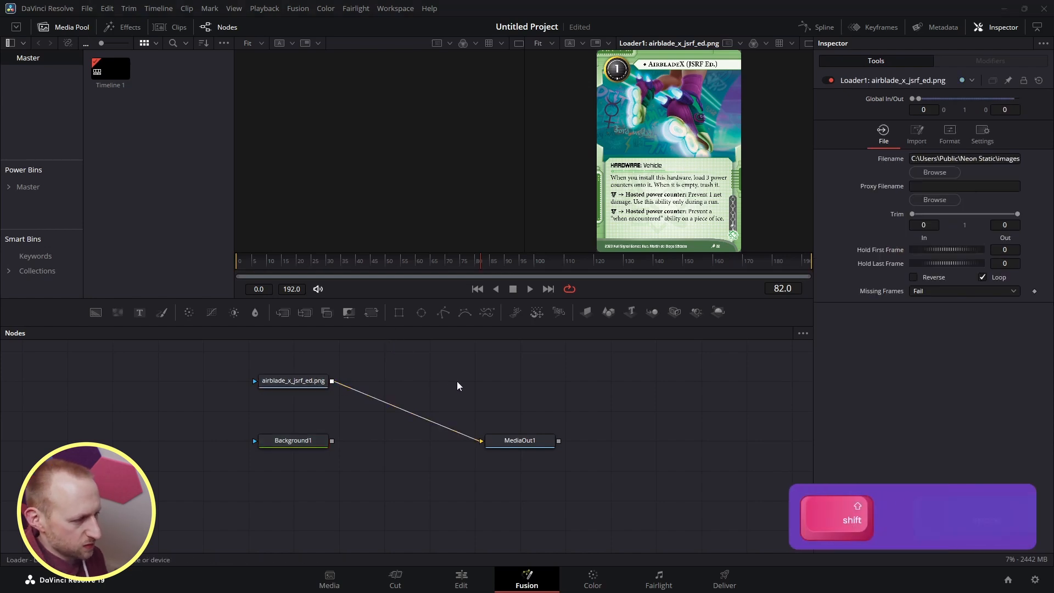
key("shift+space")
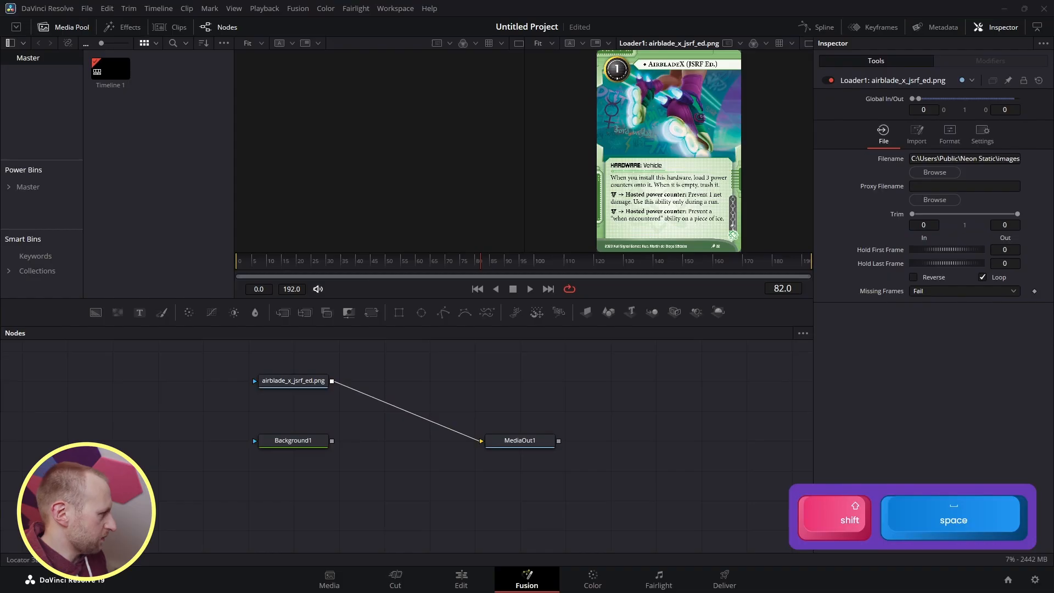
key("shift+space")
left_click_drag(927, 130, 726, 176)
type("mer")
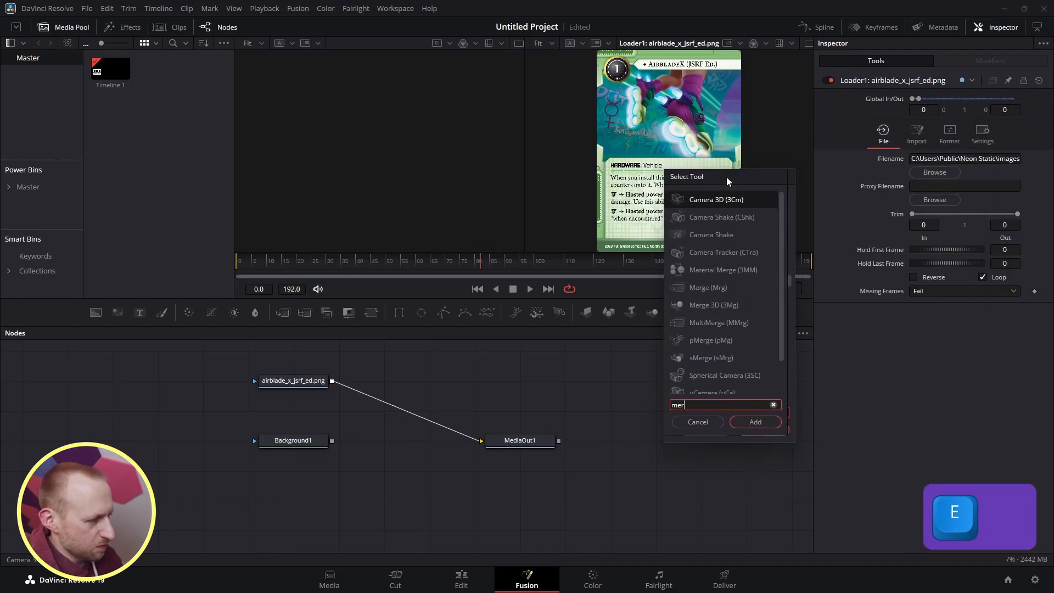
type("g")
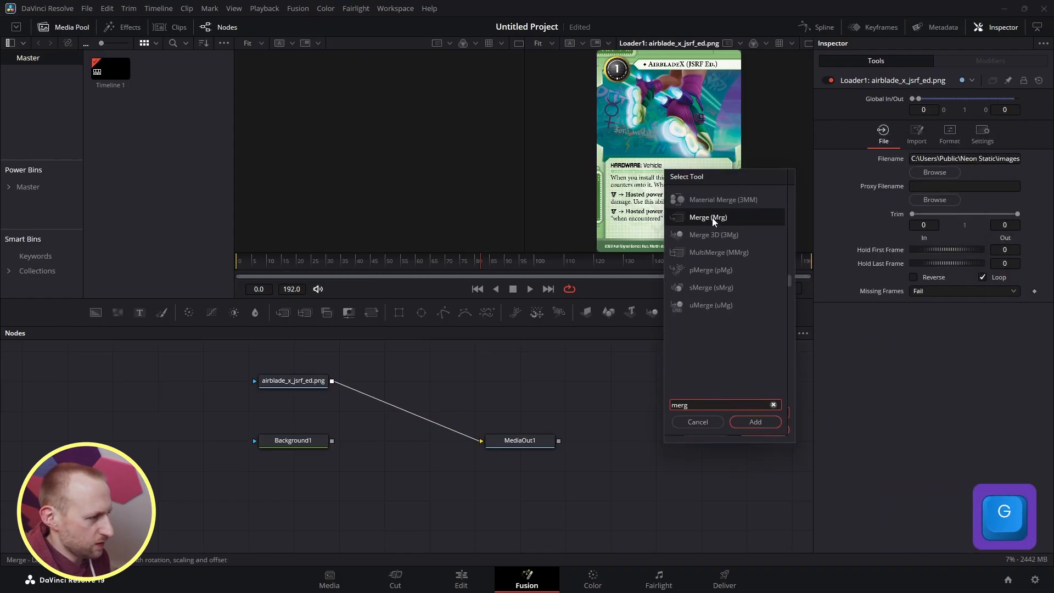
key("Escape")
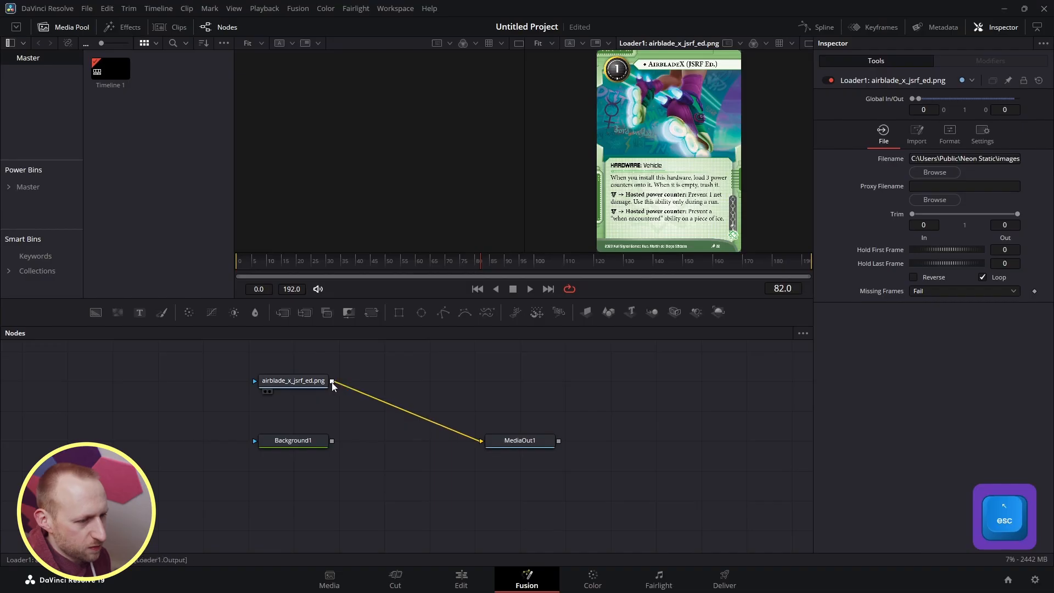
Merge the card image over the Background node and replace the Loader's MediaOut1 connection with the Merge node's output.
left_click_drag(332, 381, 333, 441)
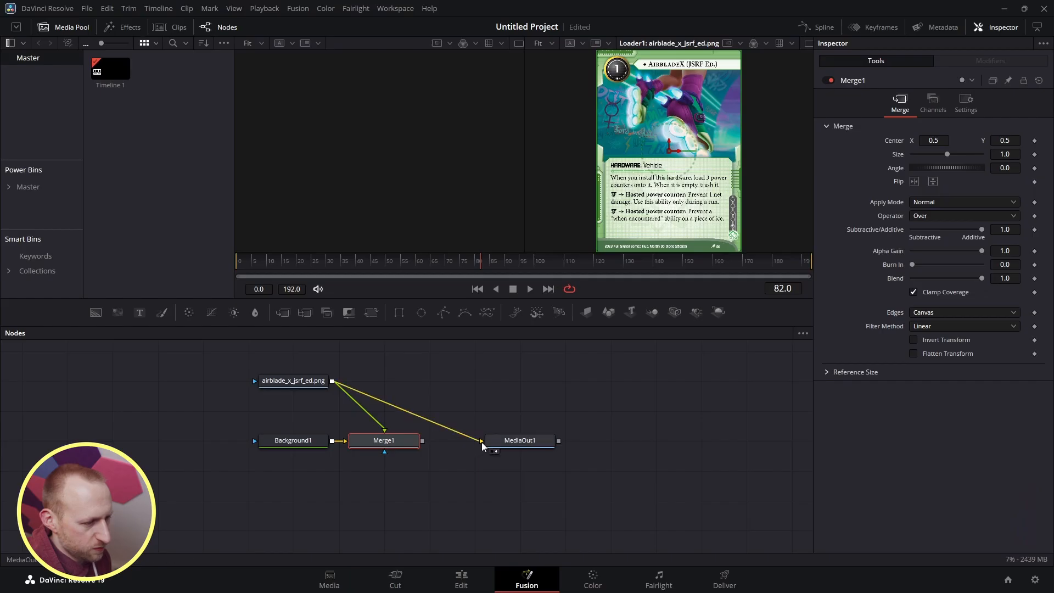
left_click_drag(481, 444, 422, 370)
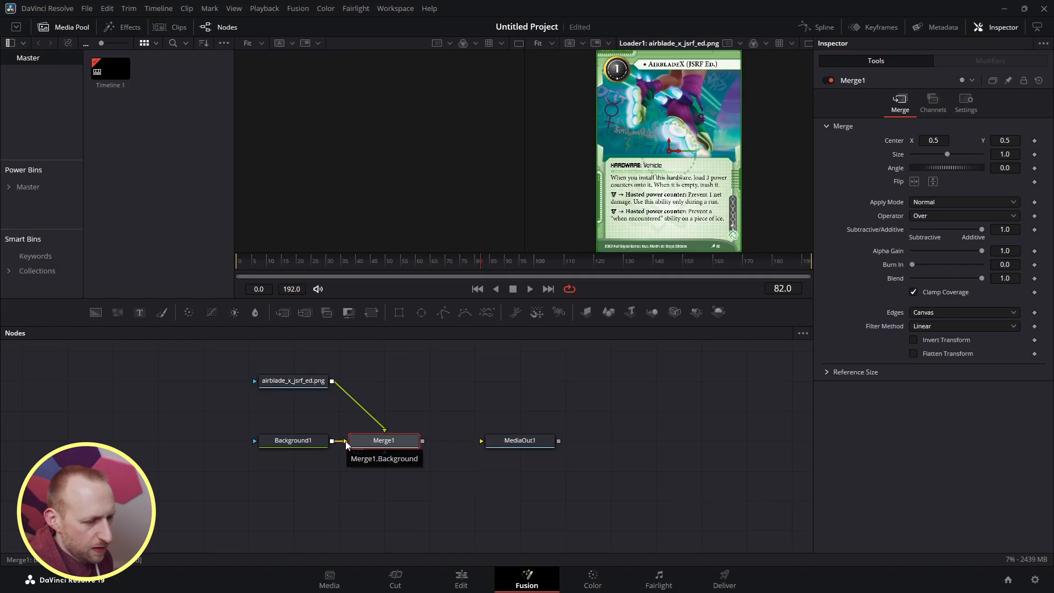
left_click_drag(426, 441, 483, 442)
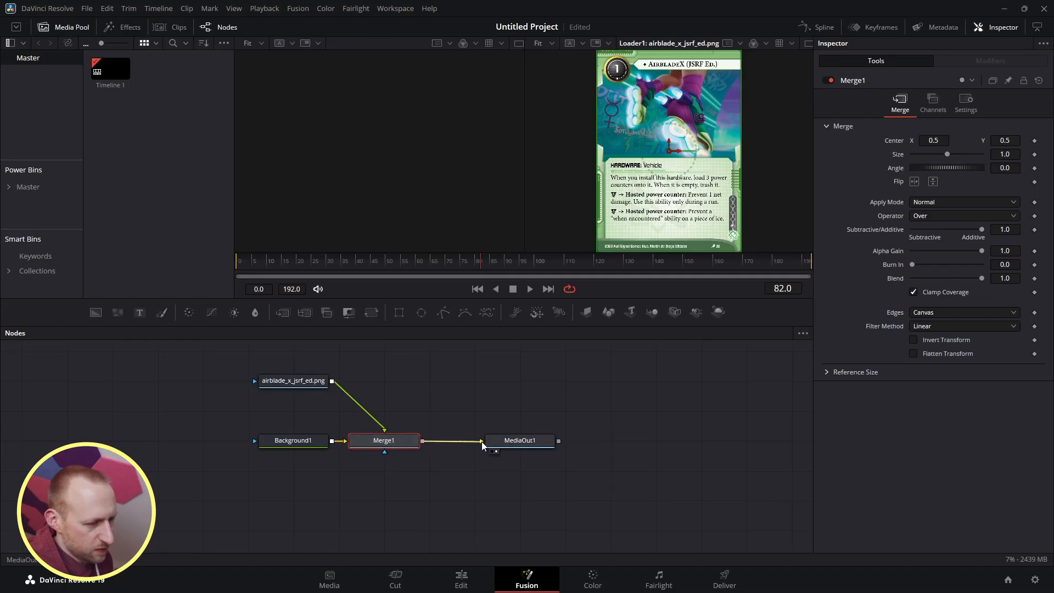
Preview the merged card composition on the Edit page and return to the Fusion page.
left_click(510, 442)
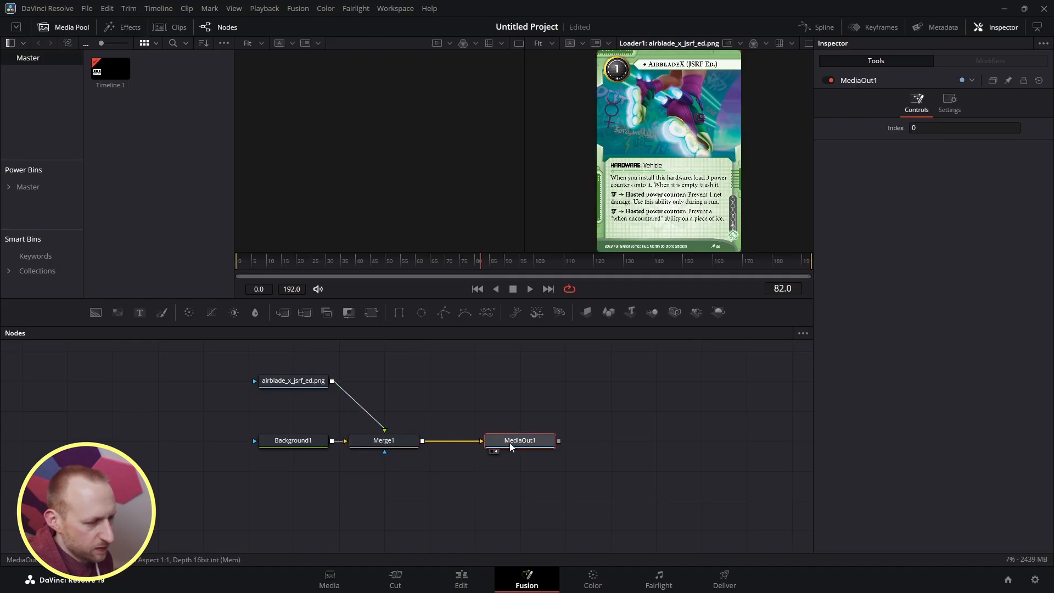
left_click(474, 582)
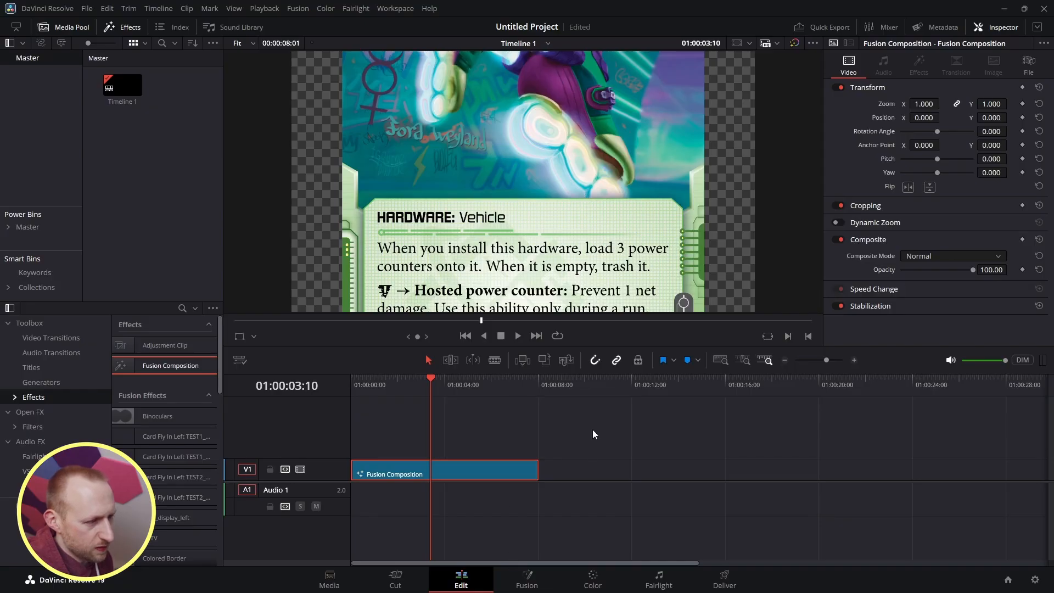
left_click(527, 580)
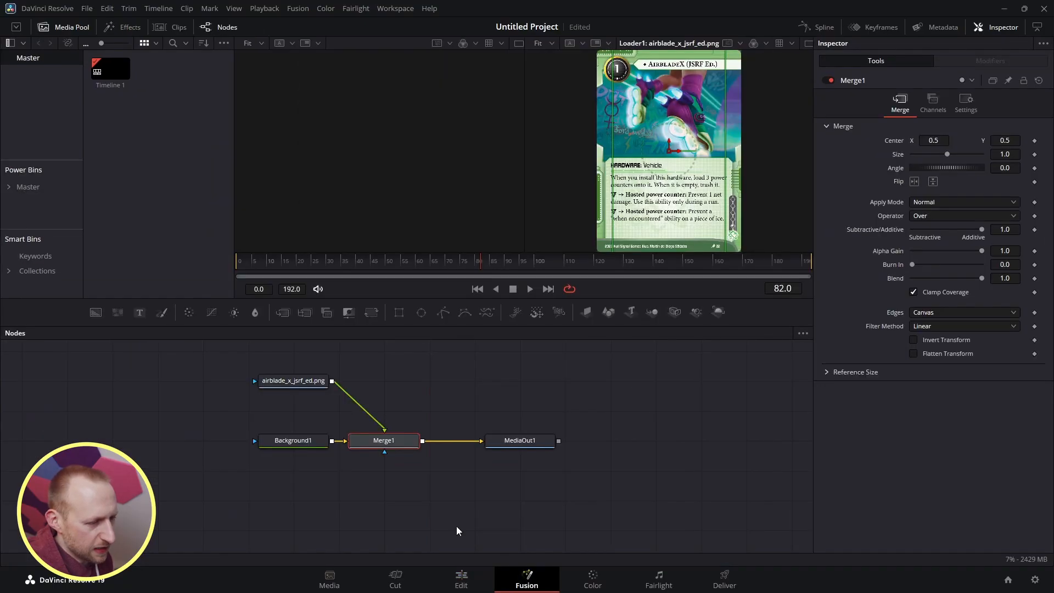
Check the project's timeline resolution in the master project settings without changing it.
mouse_move(403, 446)
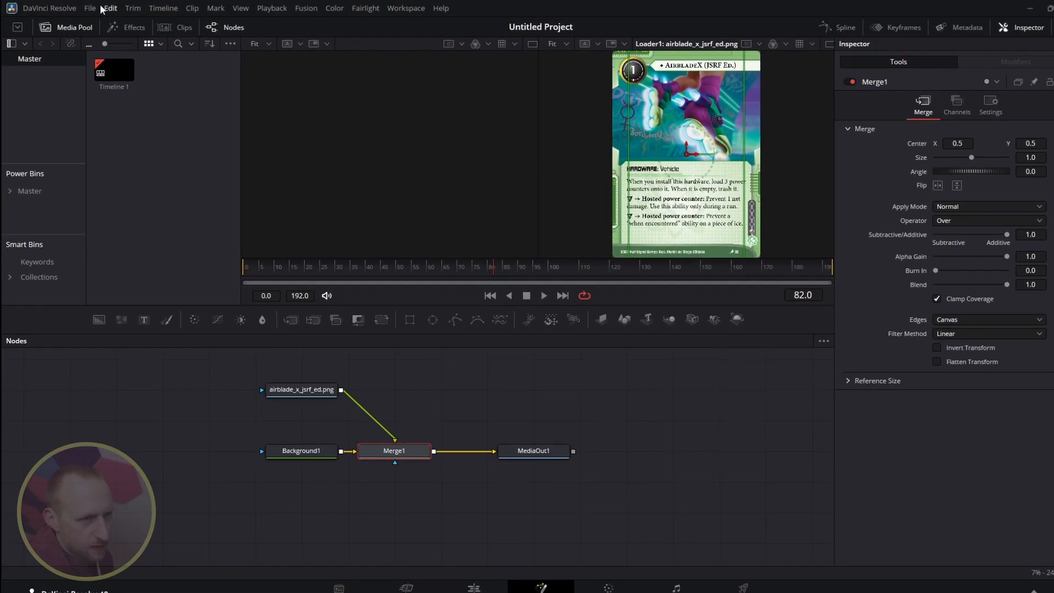
left_click(90, 9)
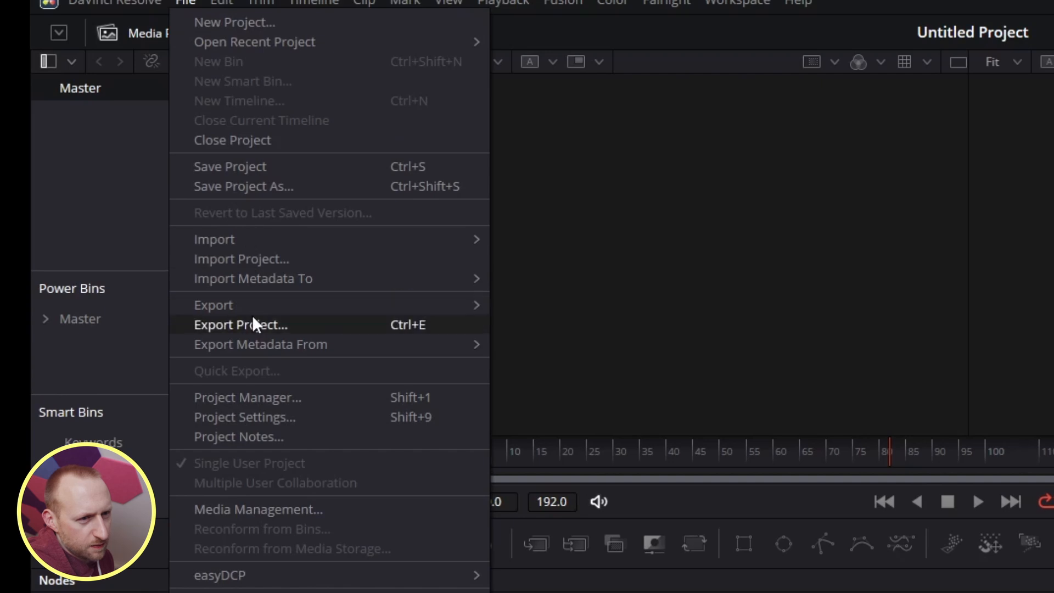
left_click(265, 415)
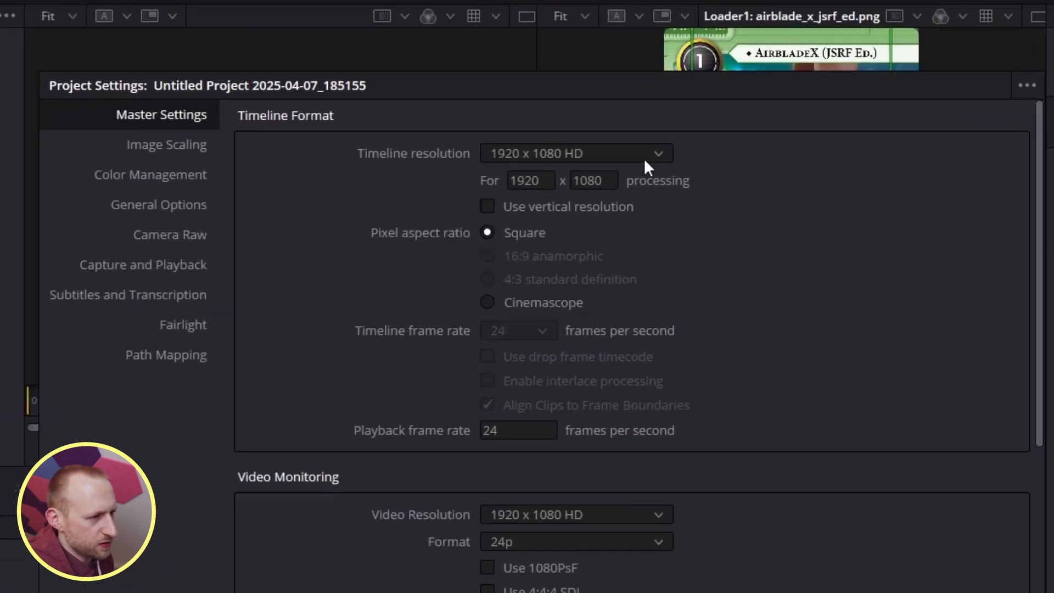
left_click(667, 156)
left_click(665, 152)
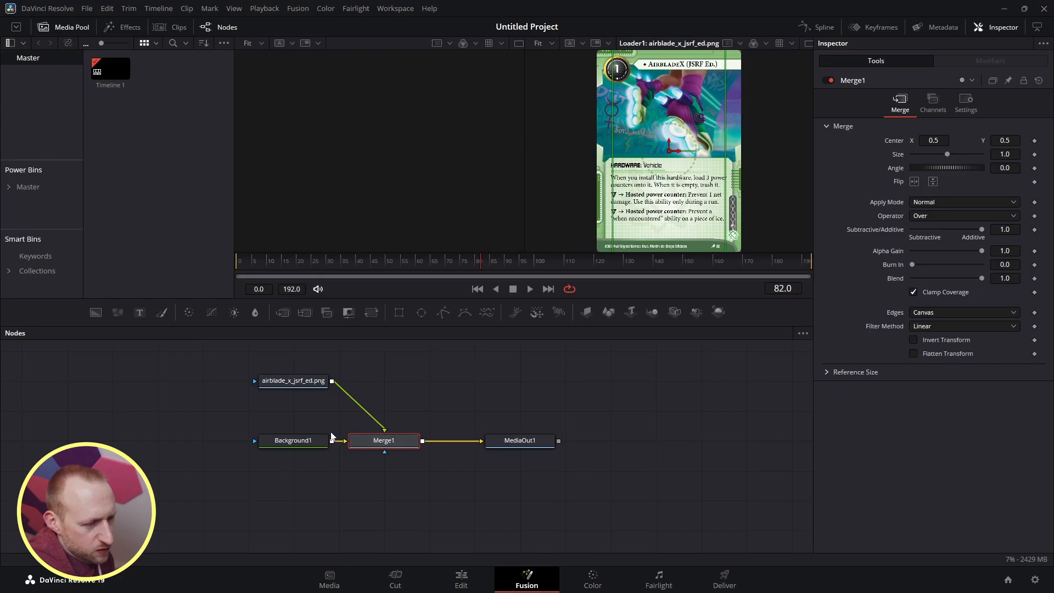
Move the Background and Loader nodes farther from Merge1 and insert a Transform node between the Loader and Merge1.
left_click(301, 442)
left_click_drag(316, 446, 271, 445)
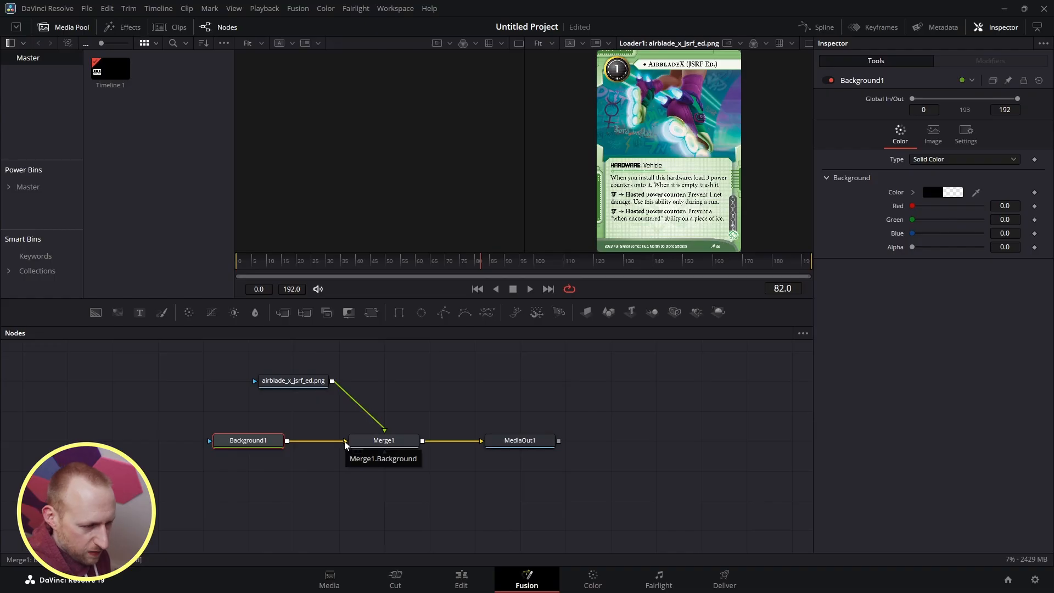
left_click(382, 443)
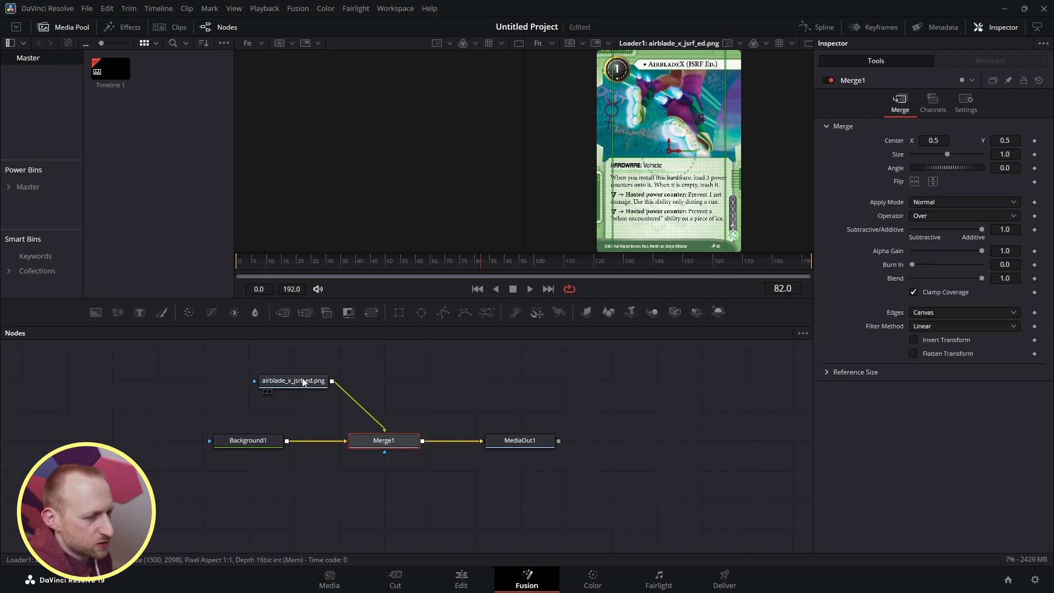
left_click_drag(309, 382, 264, 382)
left_click(264, 382)
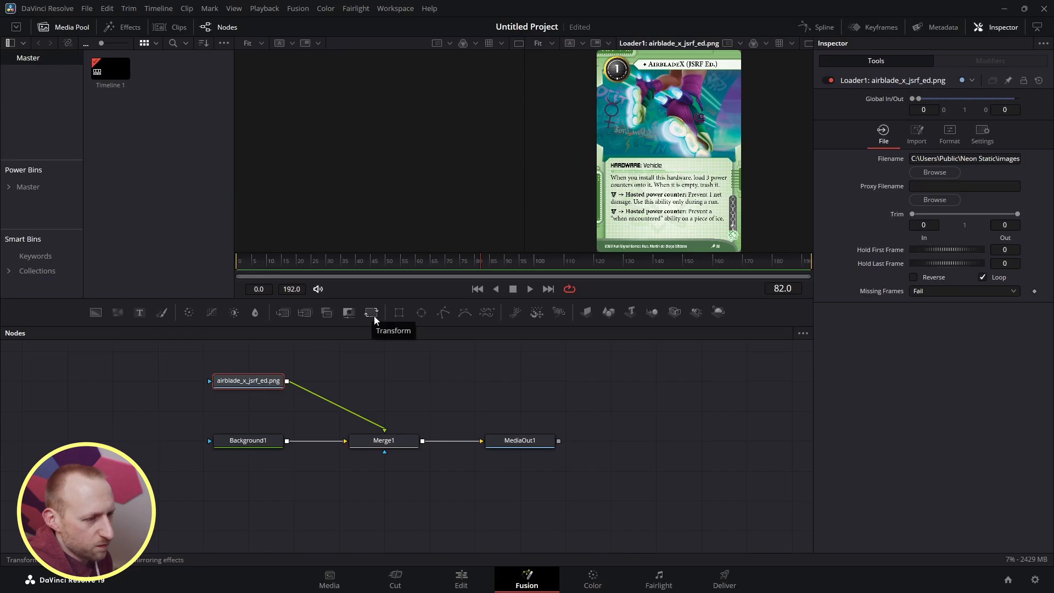
left_click_drag(374, 315, 399, 392)
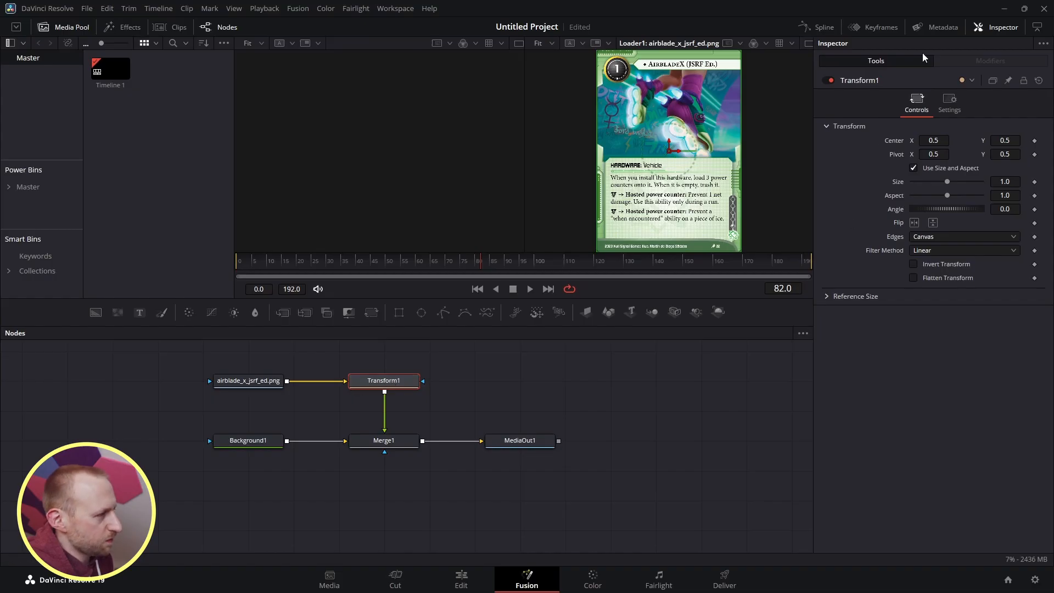
left_click(856, 28)
left_click(880, 29)
left_click(993, 32)
left_click(995, 31)
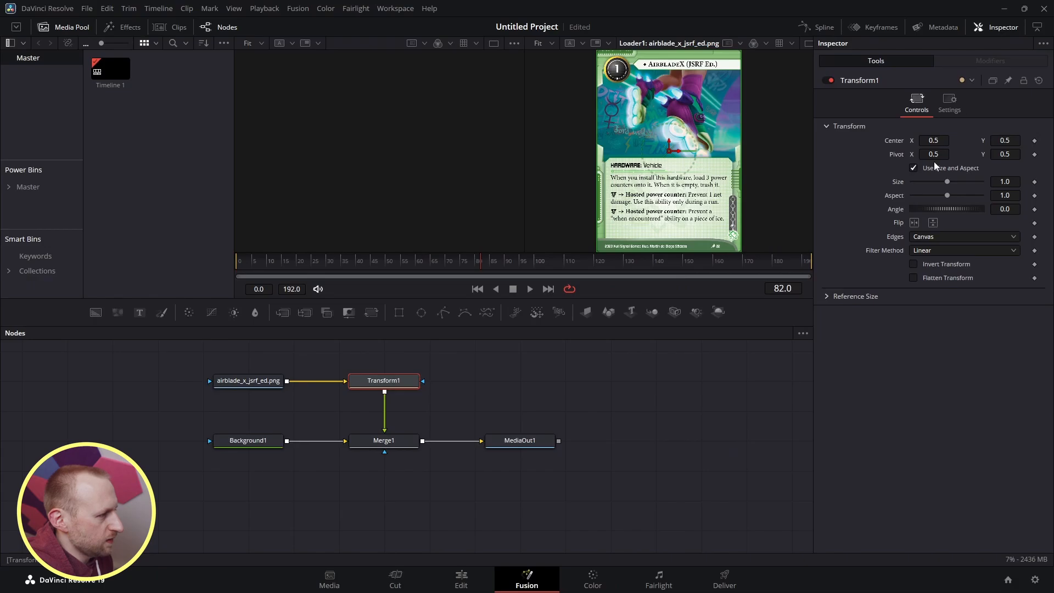
Display MediaOut1 in the second viewer and set the Transform node's Size to 0.4.
left_click_drag(947, 182, 936, 179)
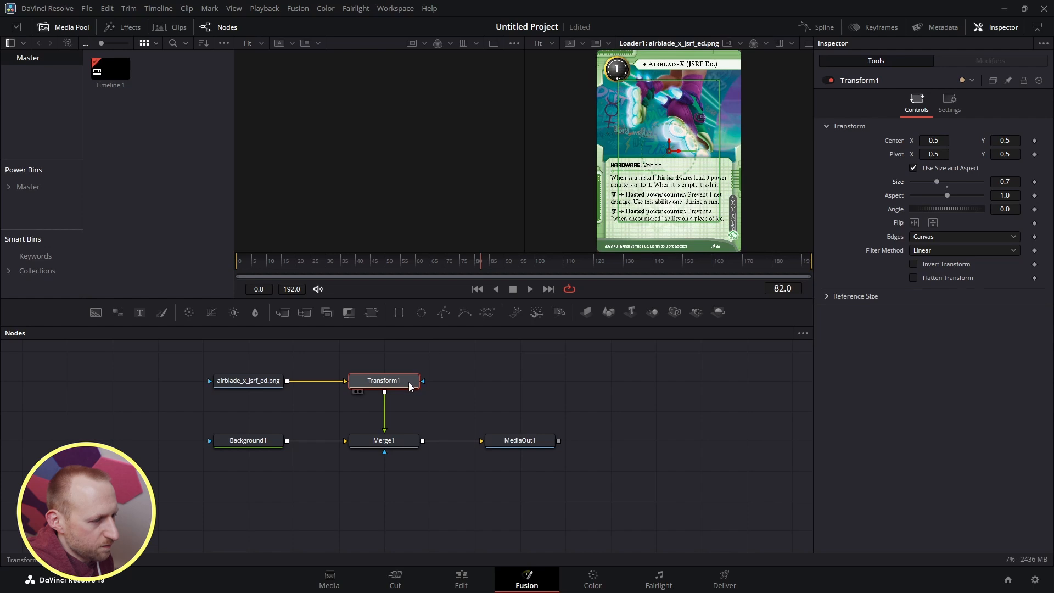
left_click(529, 443)
key("2")
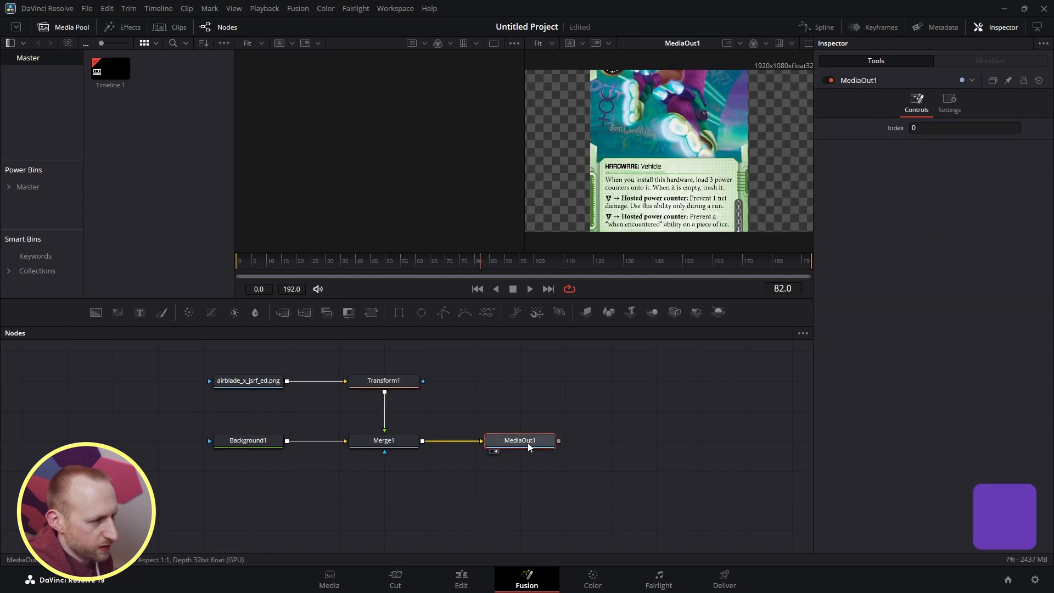
left_click(399, 383)
left_click_drag(936, 182, 927, 181)
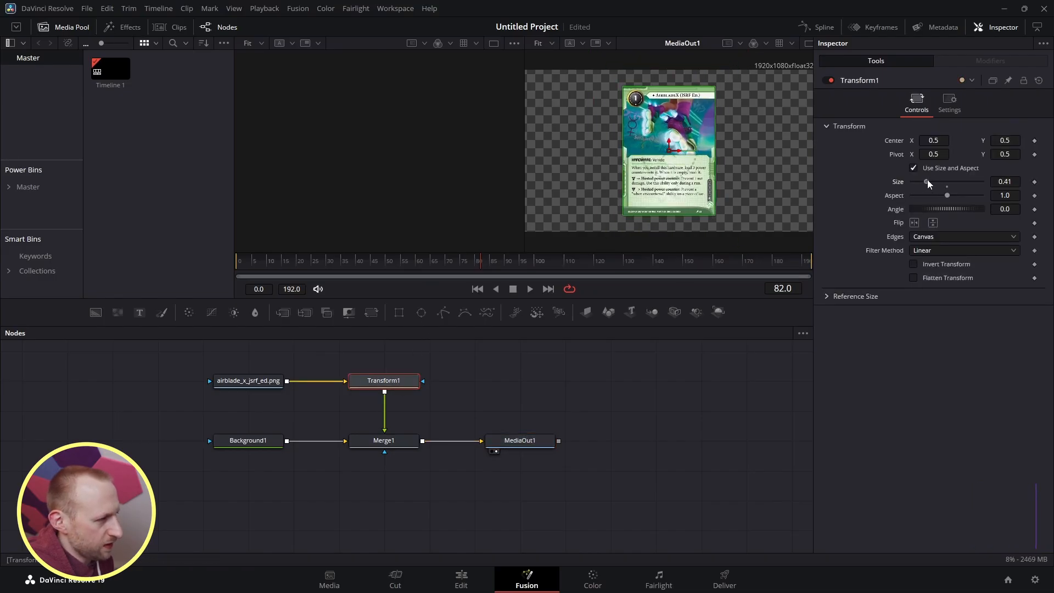
left_click(1013, 183)
key("BackSpace")
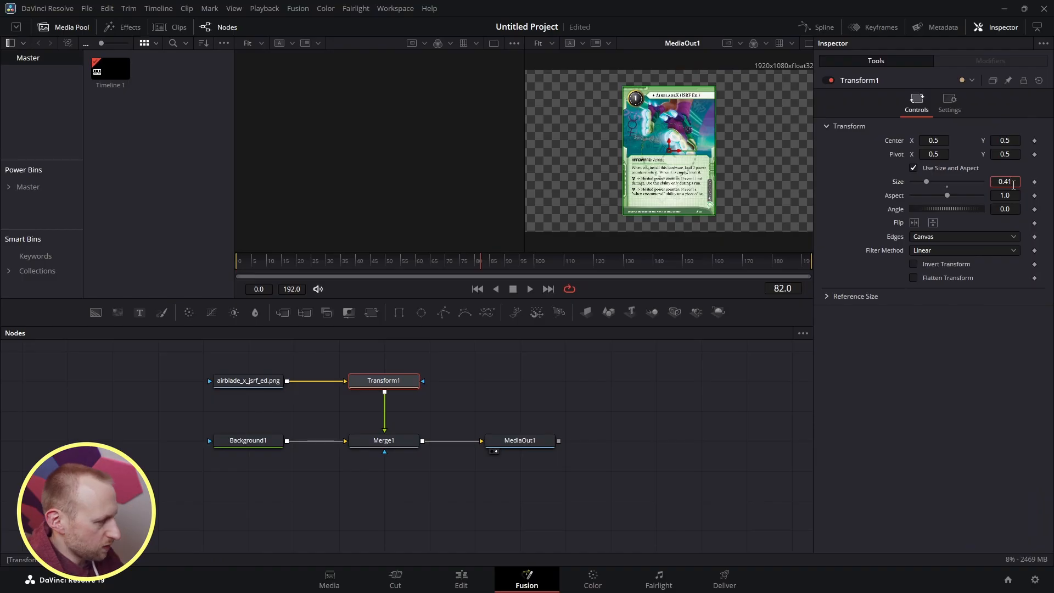
key("Return")
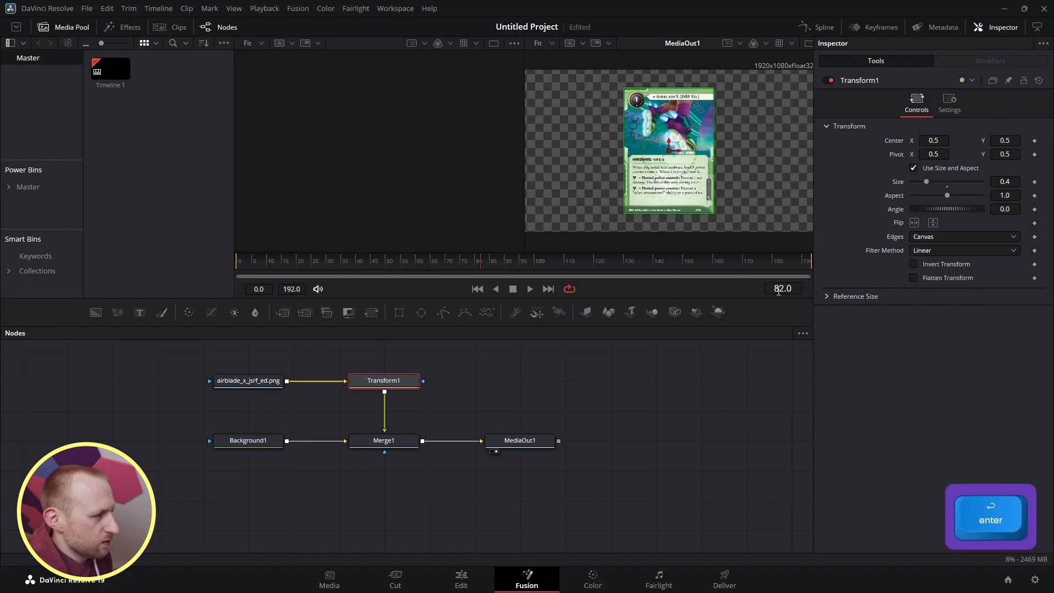
Review the scaled card on the Edit page and move the Fusion playhead to frame 0.
left_click(473, 576)
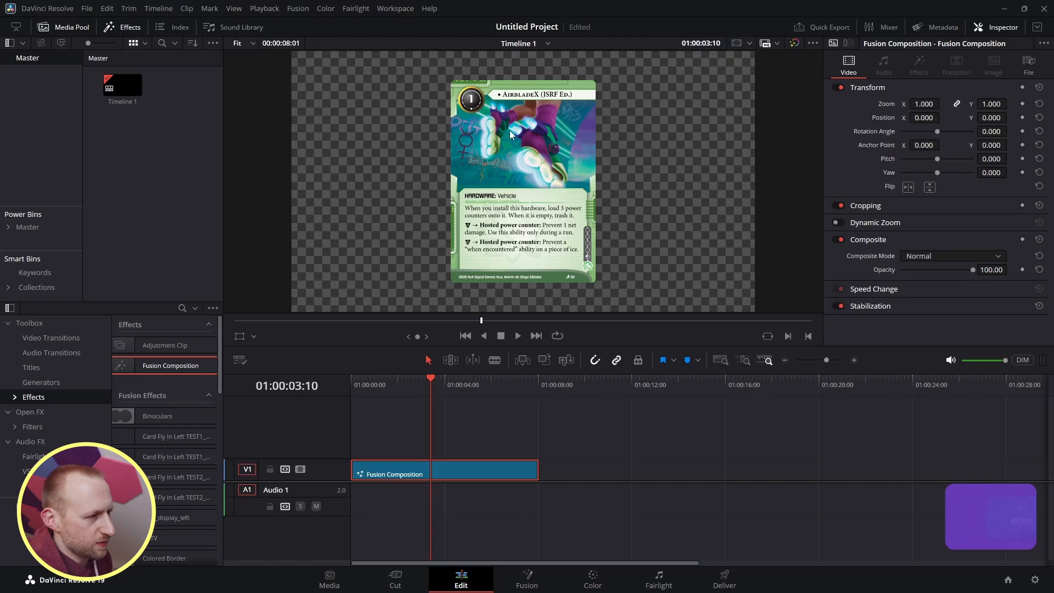
left_click(525, 584)
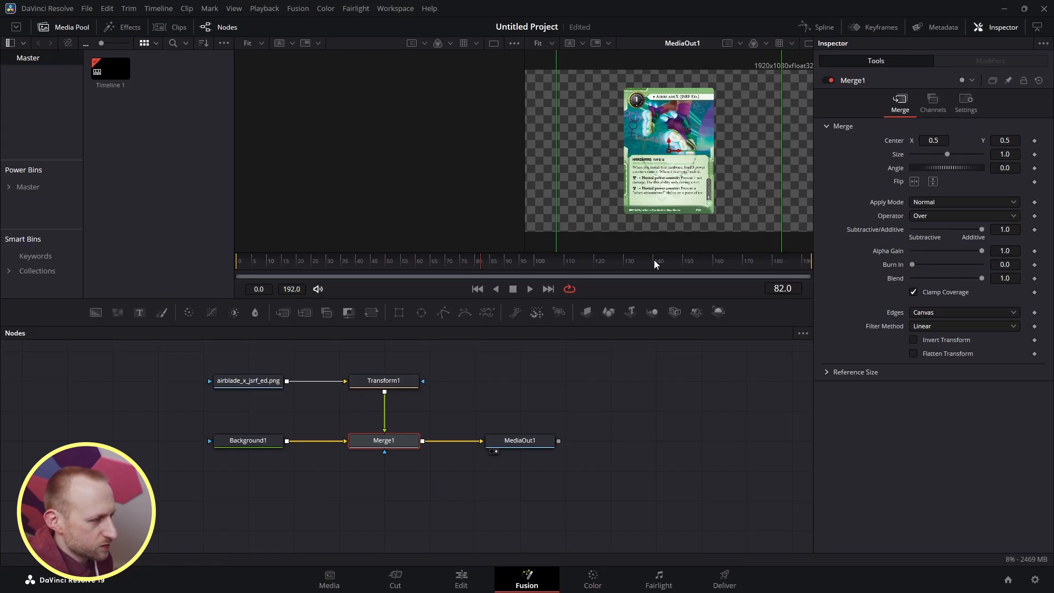
left_click_drag(654, 259, 238, 262)
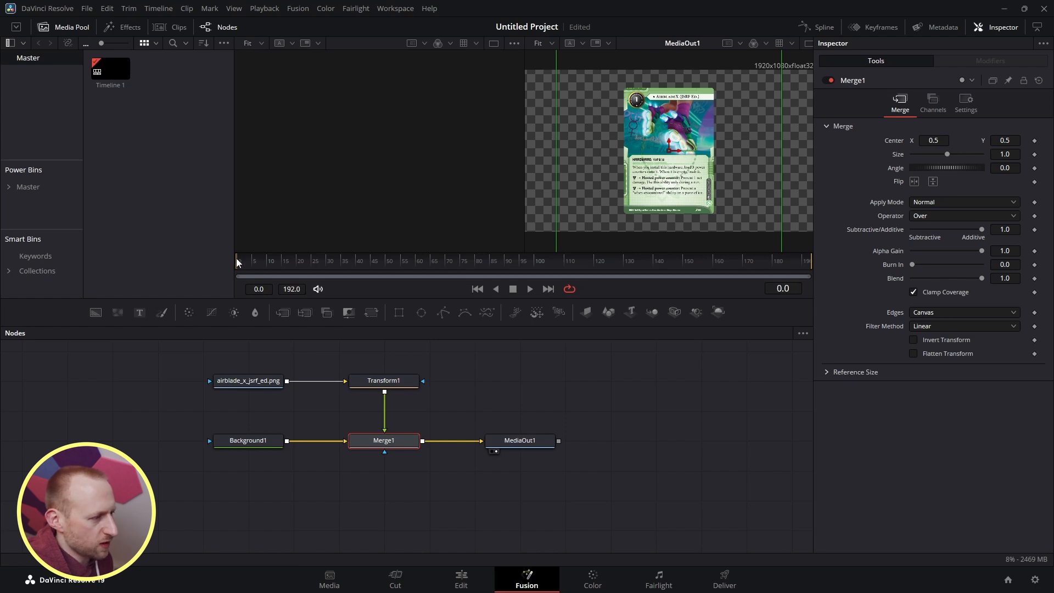
left_click(461, 578)
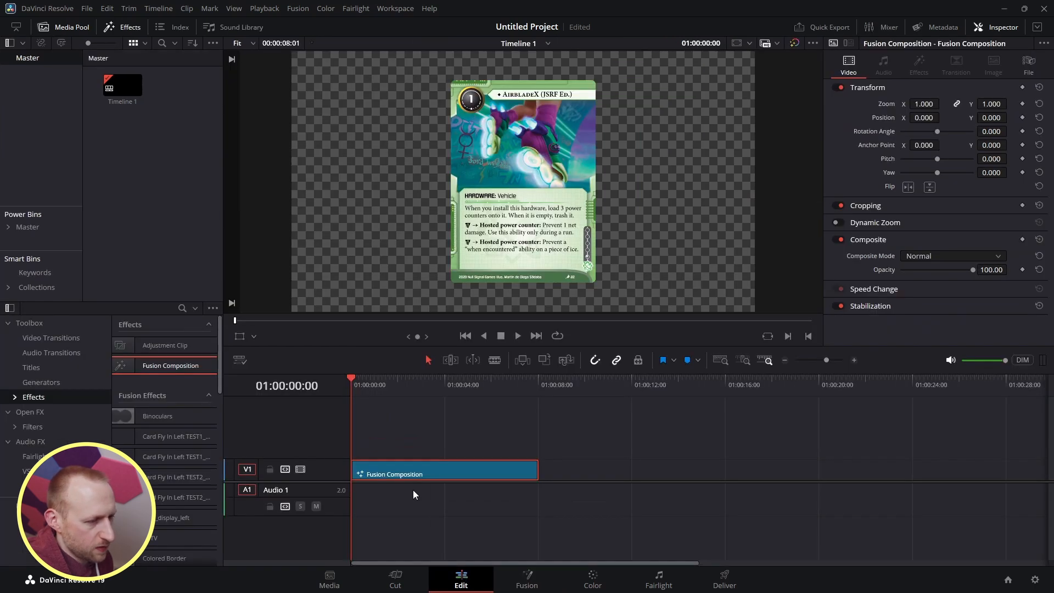
left_click(546, 585)
left_click_drag(259, 260, 169, 262)
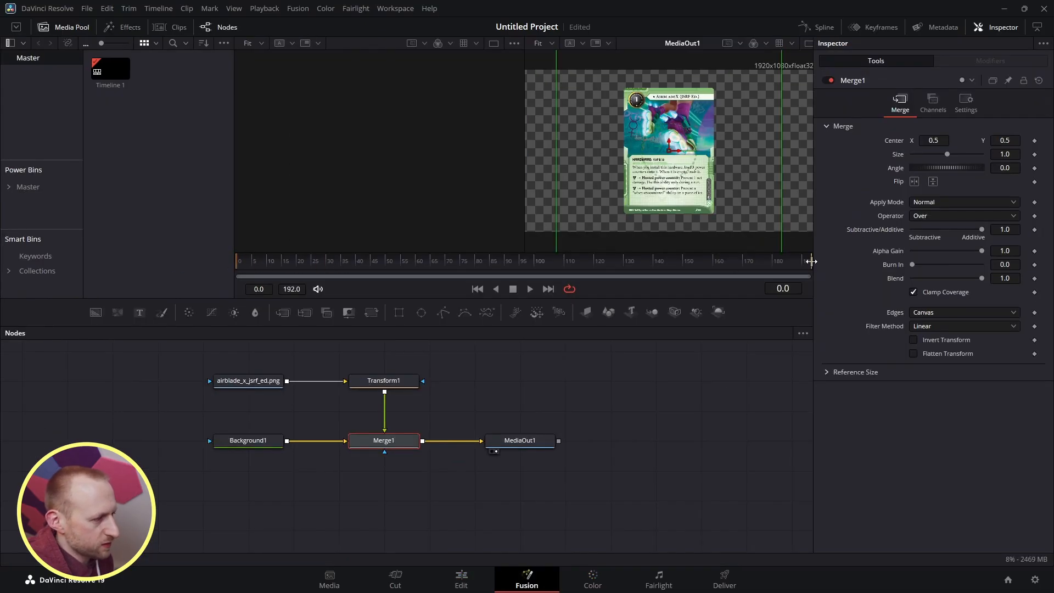
Shorten the composition's playback range to frames 0 to 39 and play it back briefly.
left_click_drag(811, 262, 822, 263)
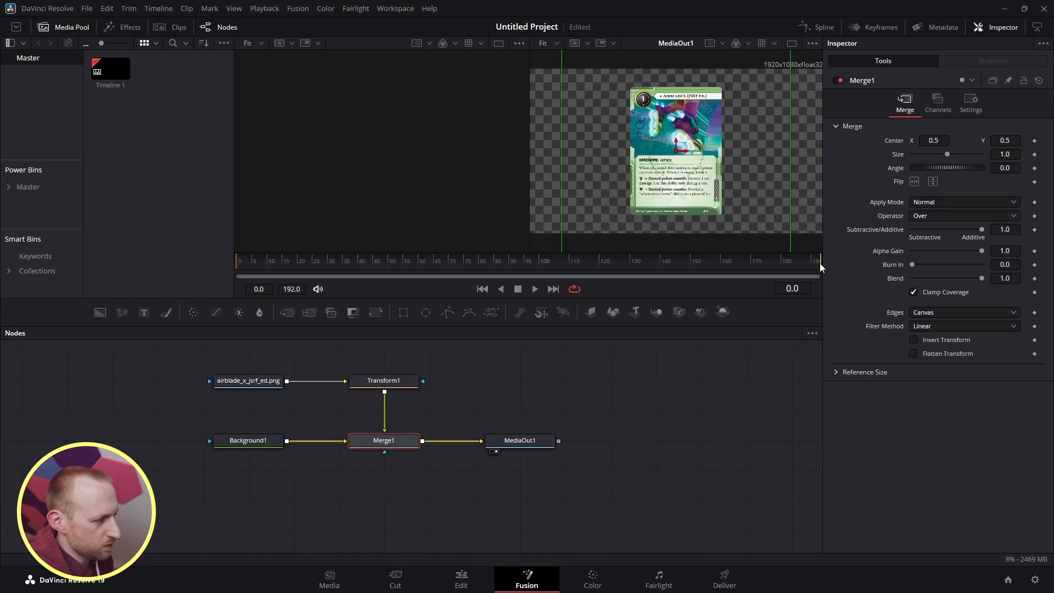
left_click_drag(724, 261, 548, 269)
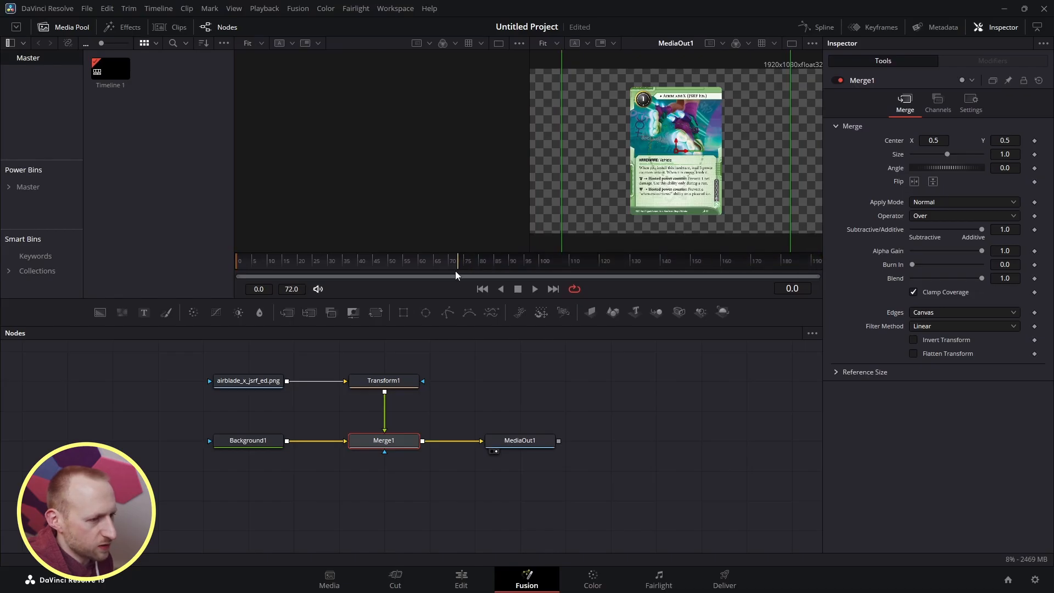
key("space")
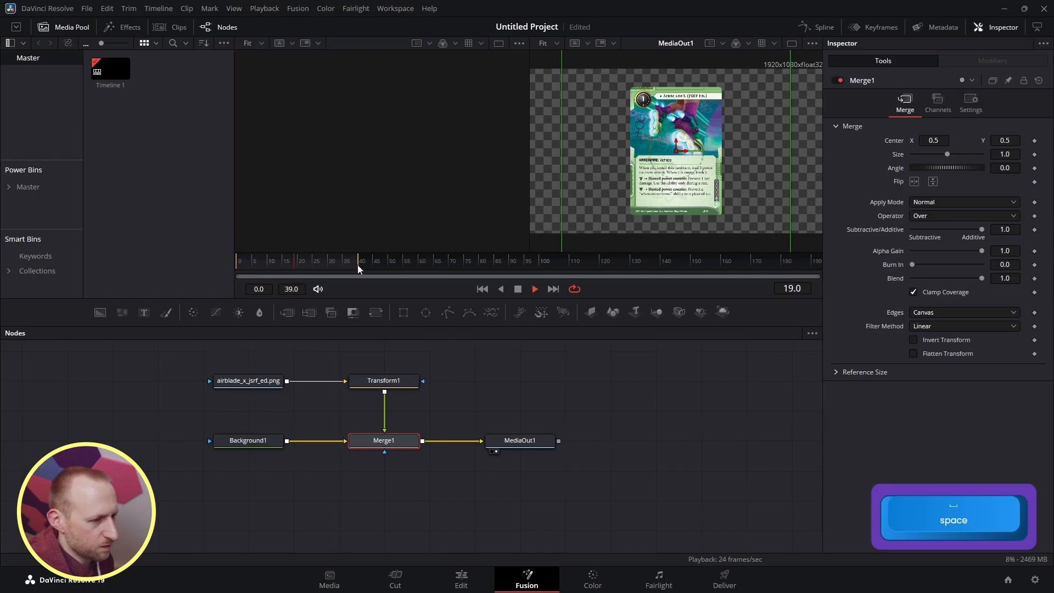
key("space")
Set a keyframe for Transform1's Center at frame 10, keeping the card at X 0.5, Y 0.5.
left_click_drag(305, 263, 214, 266)
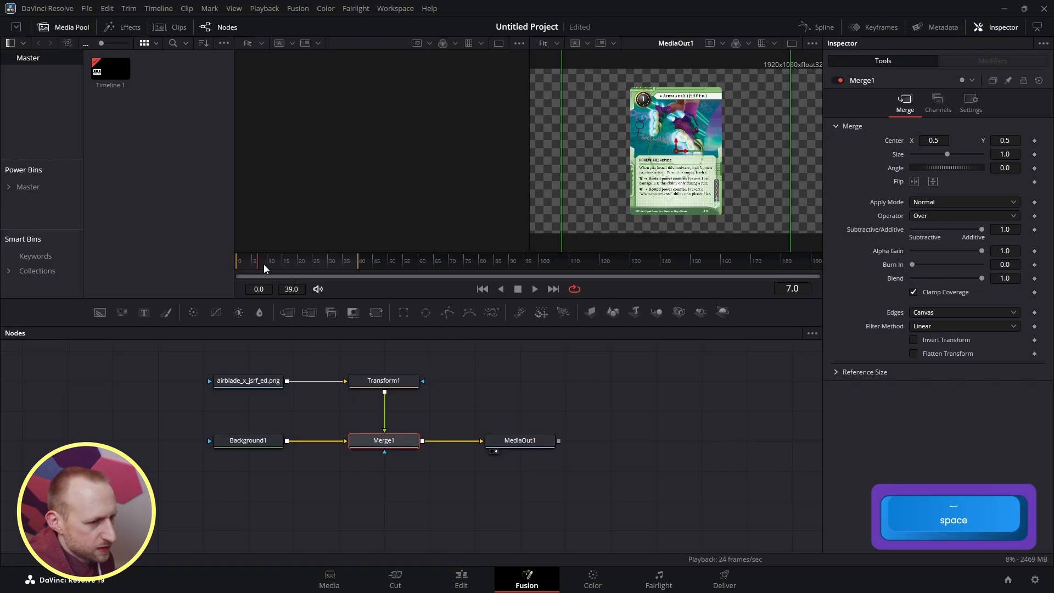
left_click_drag(263, 264, 272, 264)
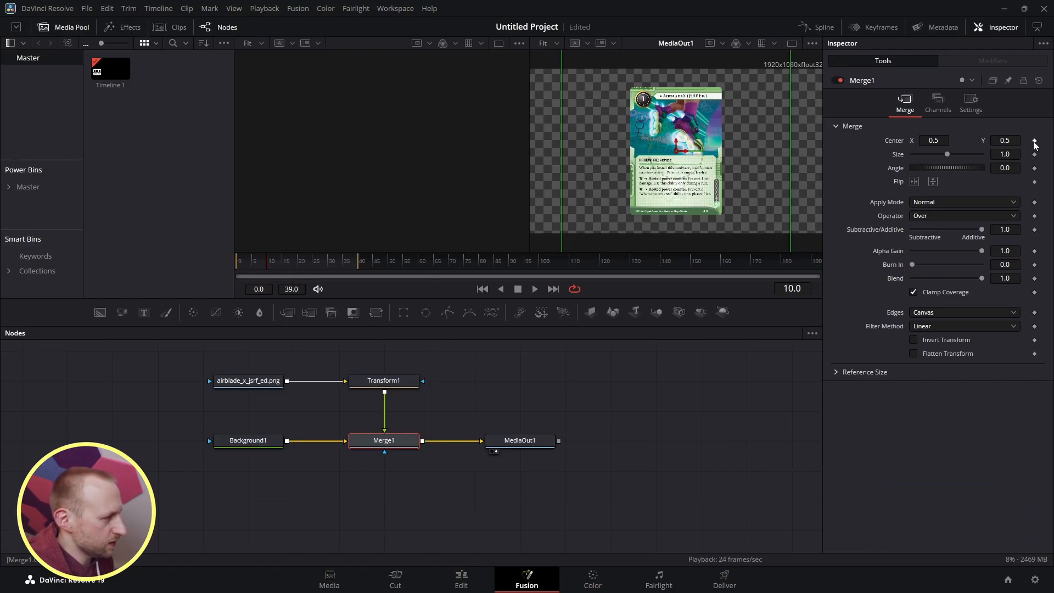
left_click(392, 386)
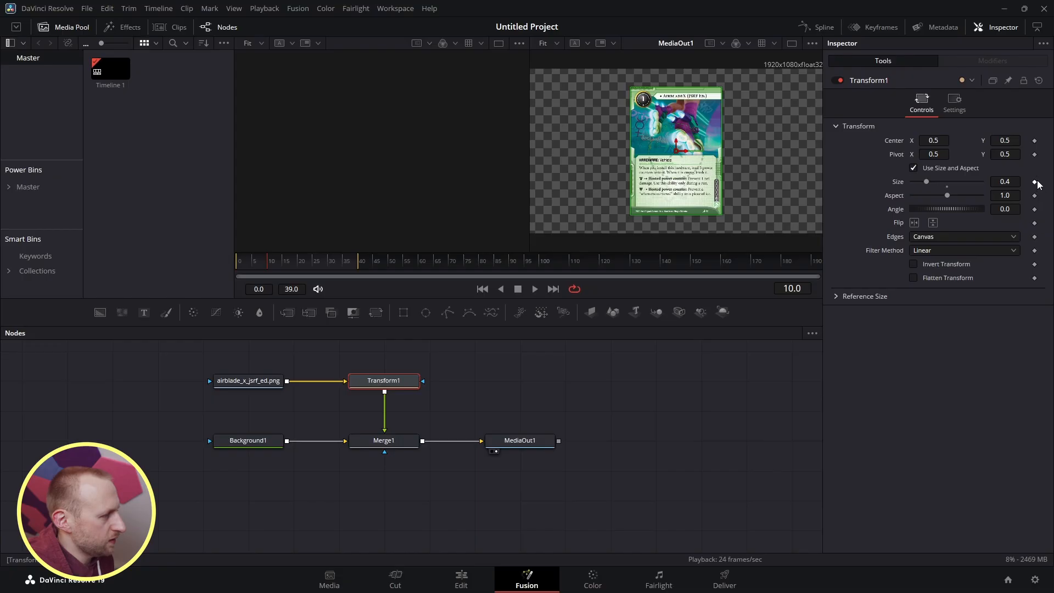
left_click(1034, 141)
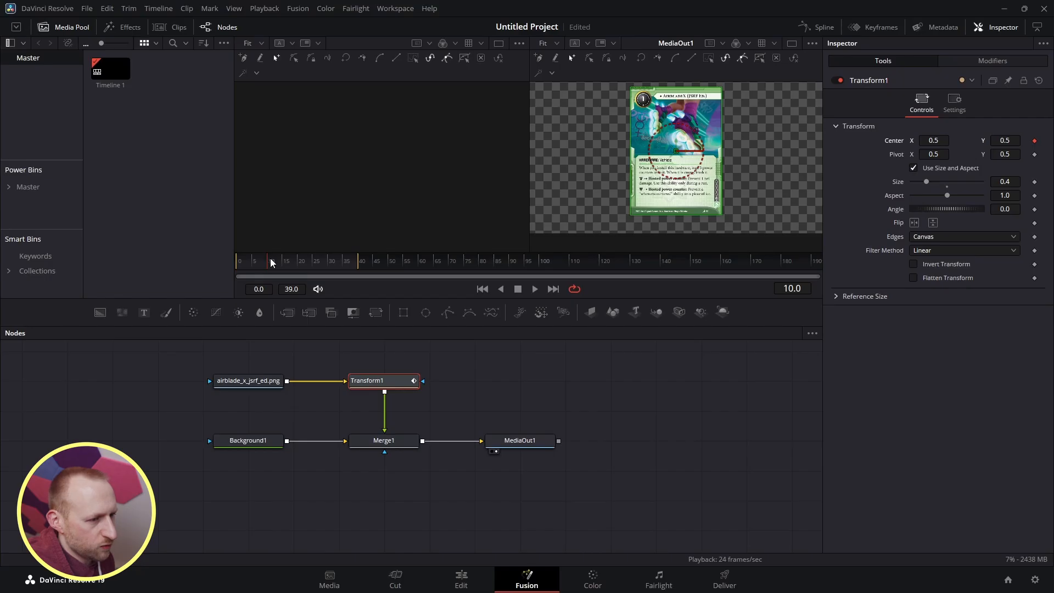
At frame 0, lower Transform1's Center Y to about -0.008, below the frame, and play back the card's rise.
left_click_drag(269, 265, 231, 263)
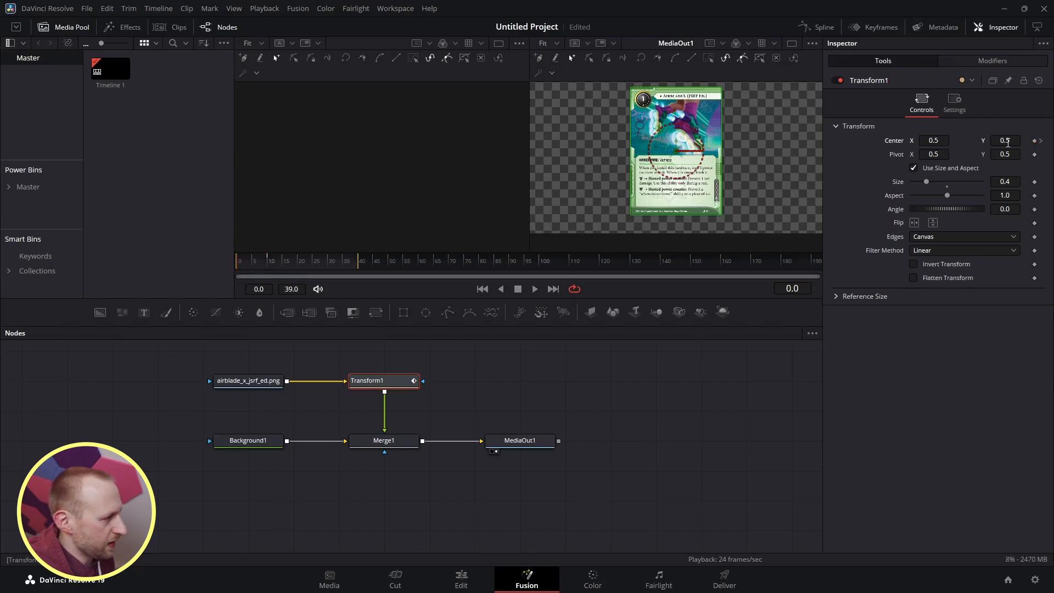
left_click_drag(1007, 142, 943, 143)
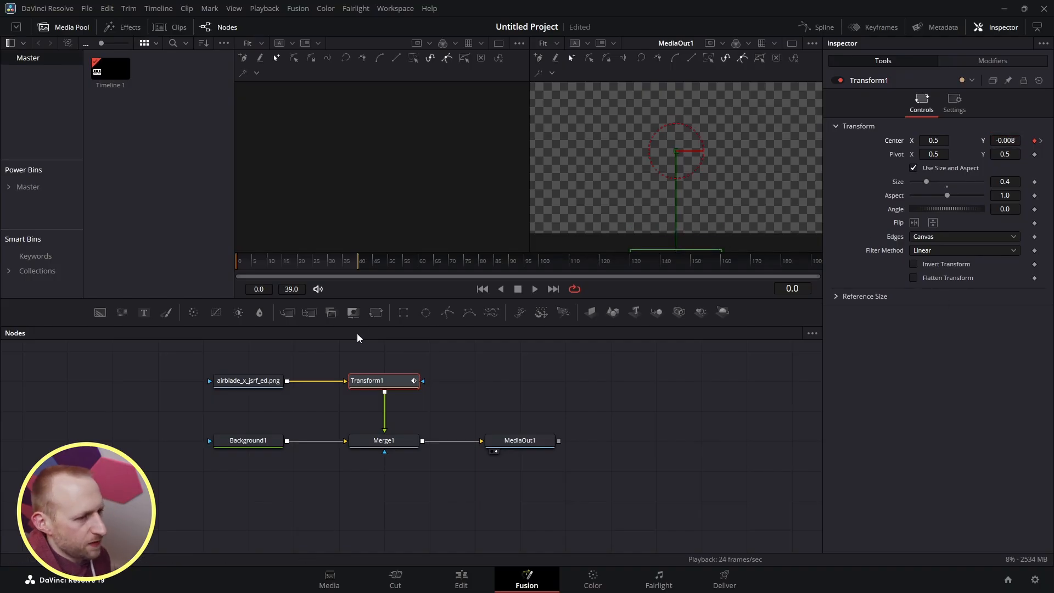
key("space")
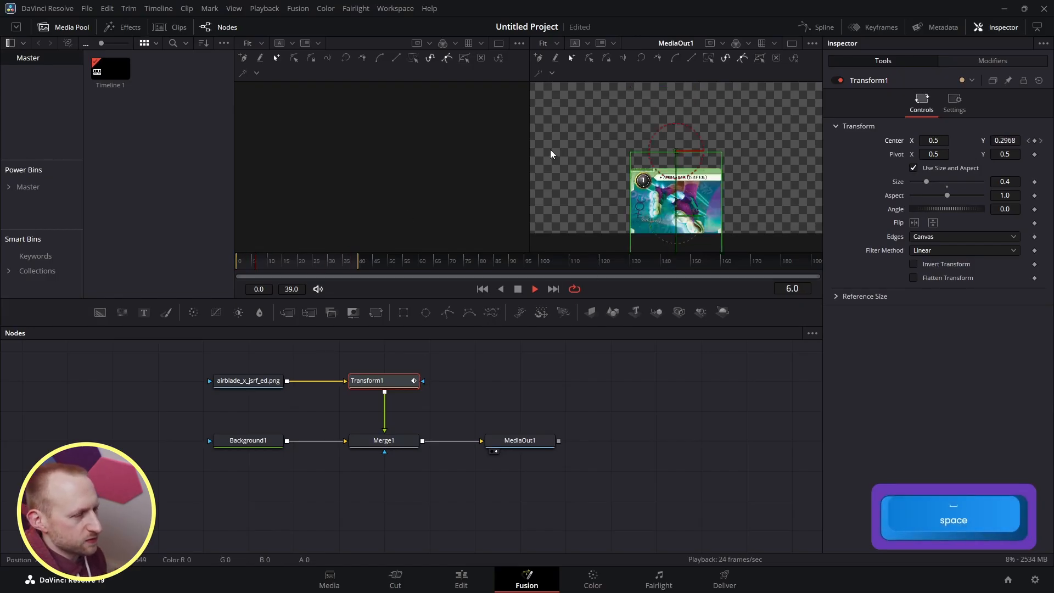
key("space")
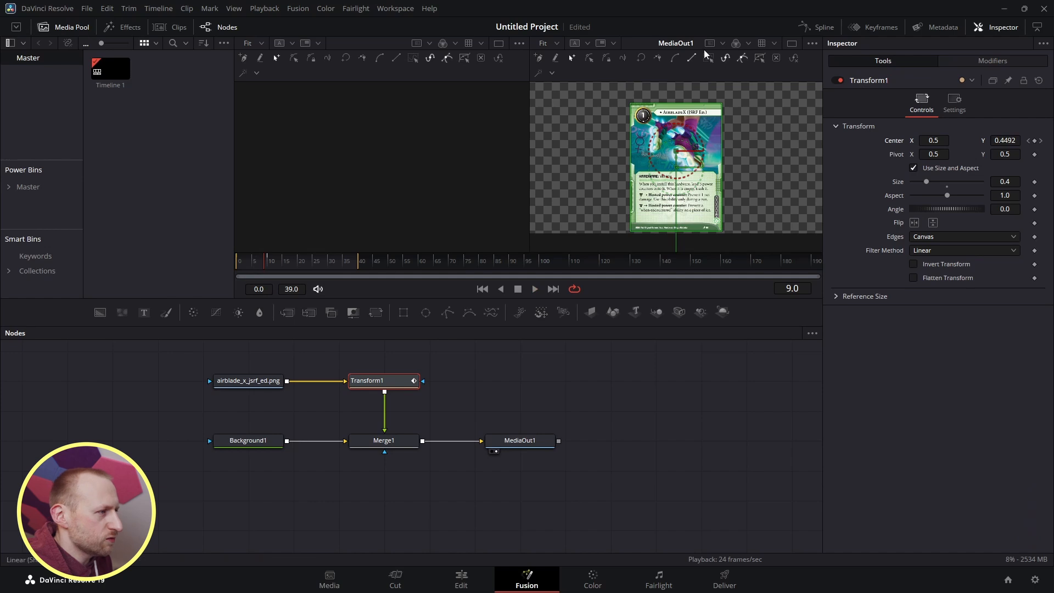
Try the single-viewer layout and return to two viewers.
left_click(792, 47)
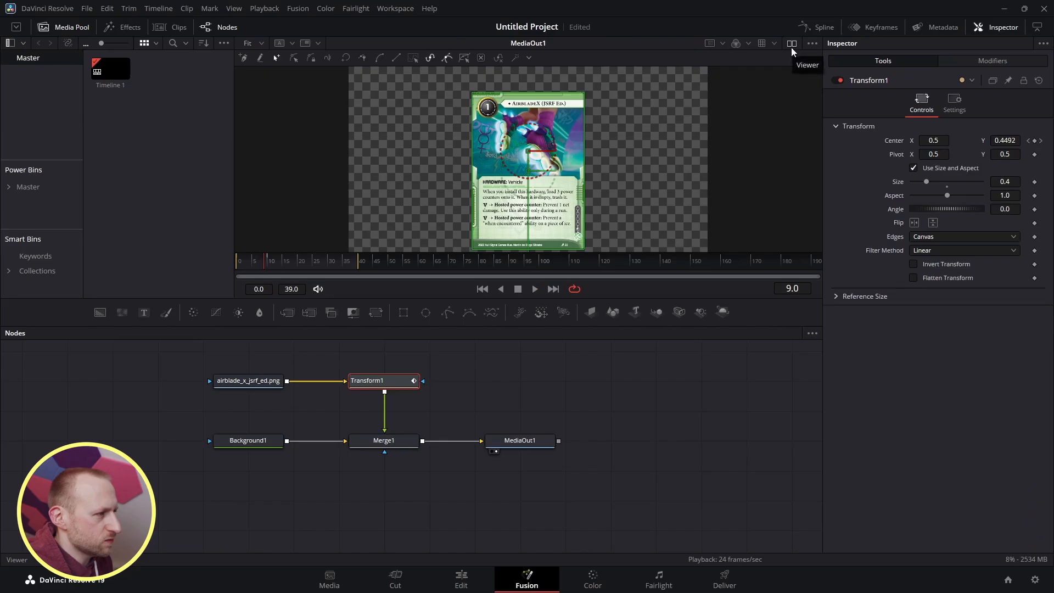
left_click(791, 44)
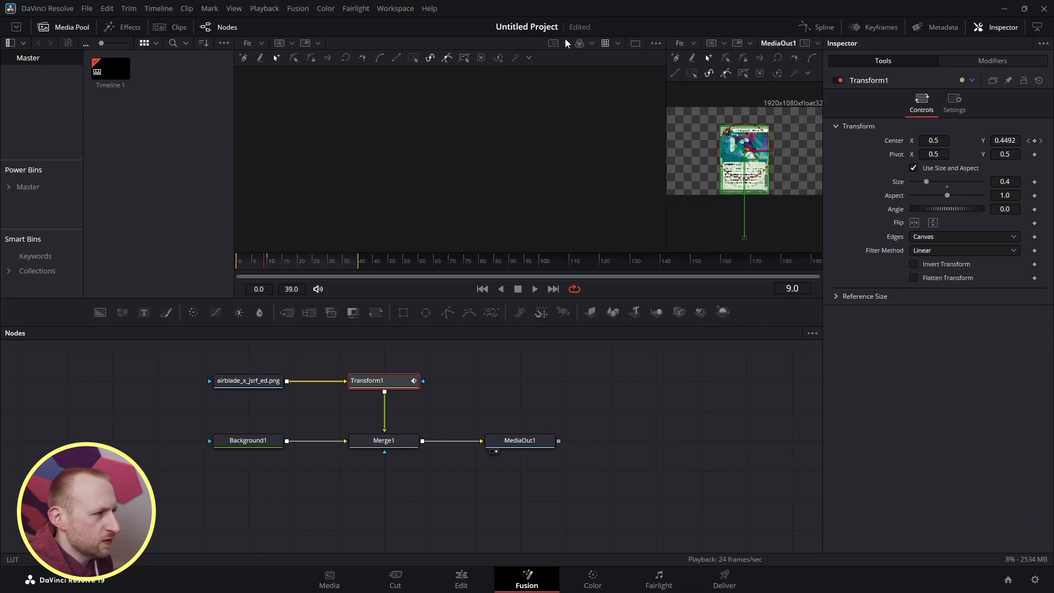
Compare the single- and dual-viewer layouts and settle on a single large viewer showing MediaOut1.
left_click(635, 43)
left_click(791, 46)
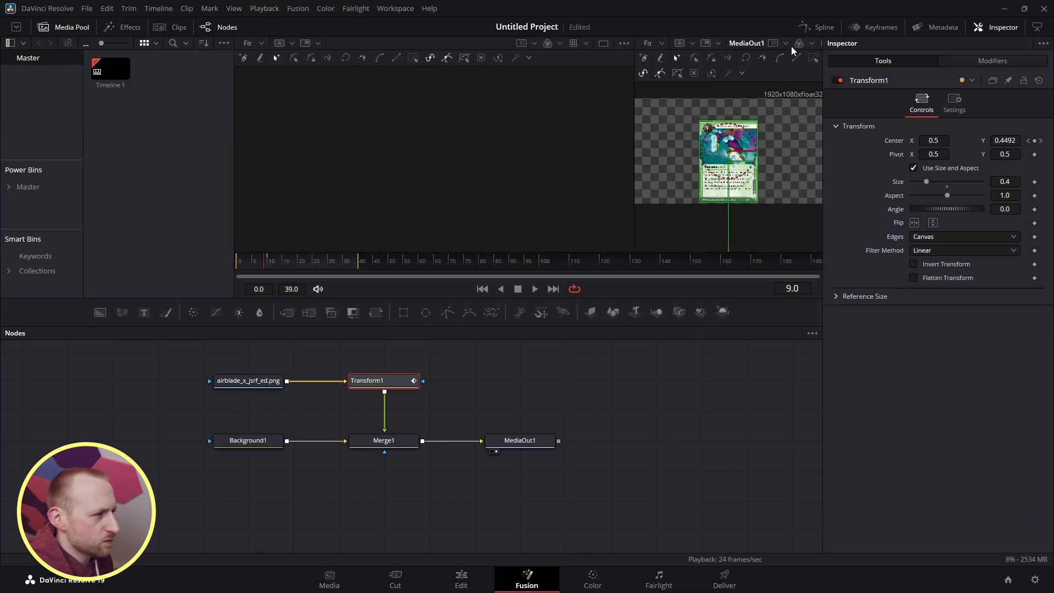
left_click(604, 43)
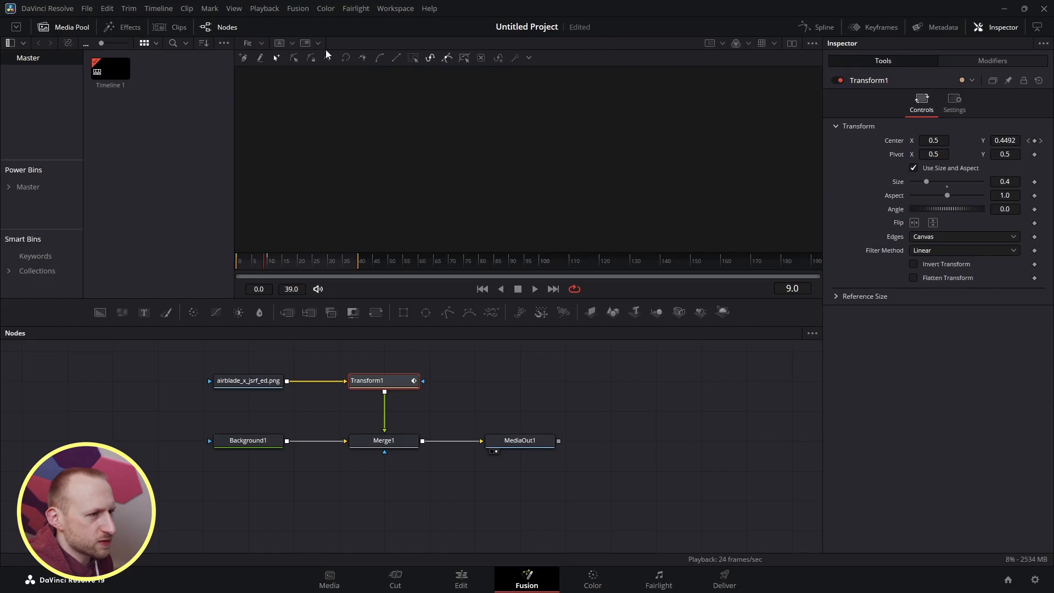
left_click(795, 46)
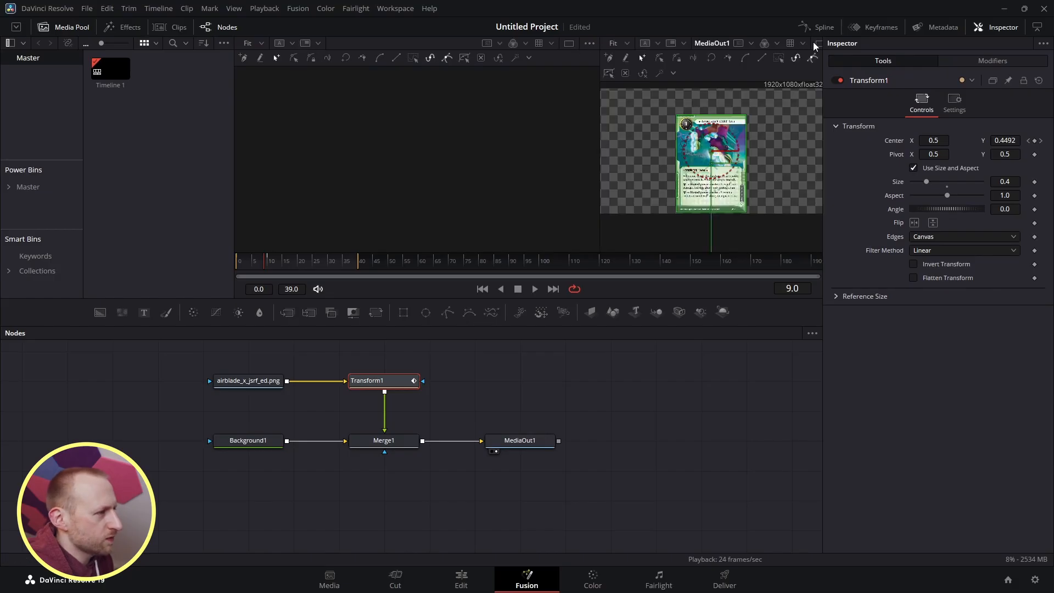
left_click(816, 43)
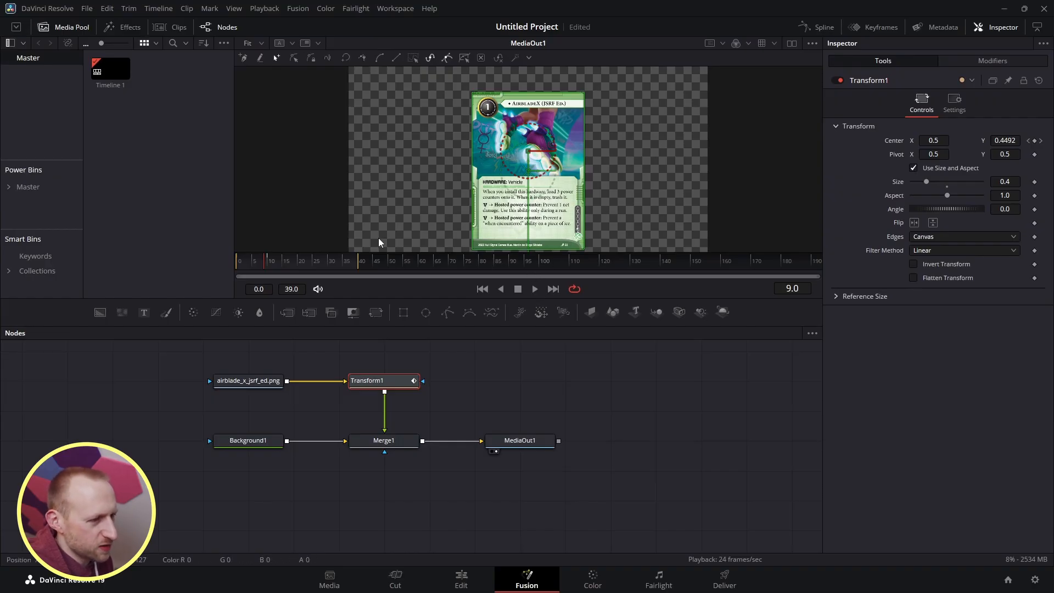
Try the viewer at 50% zoom and return it to Fit.
left_click(261, 43)
left_click(262, 61)
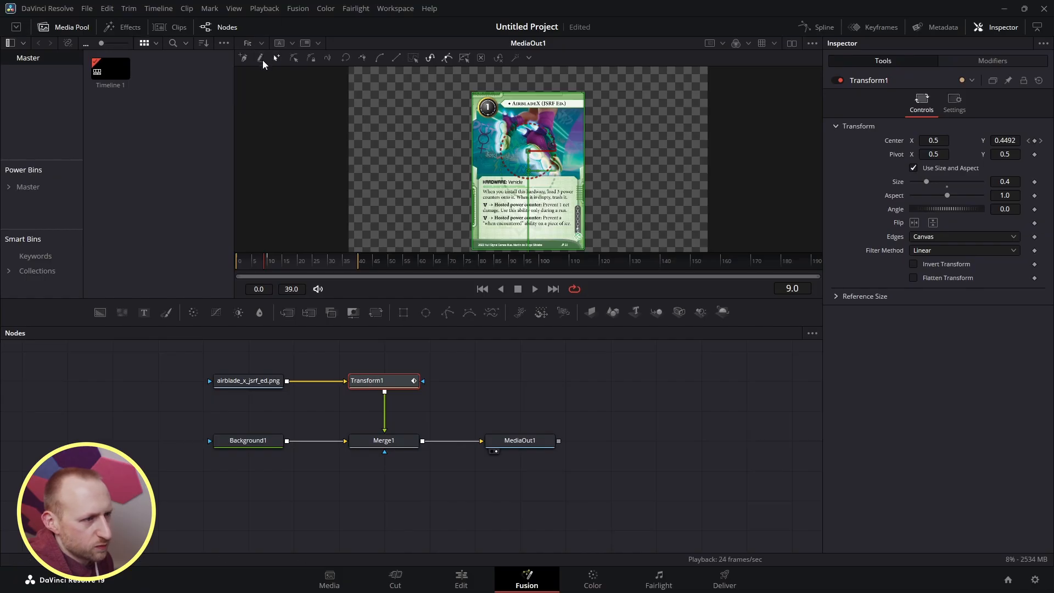
left_click(261, 43)
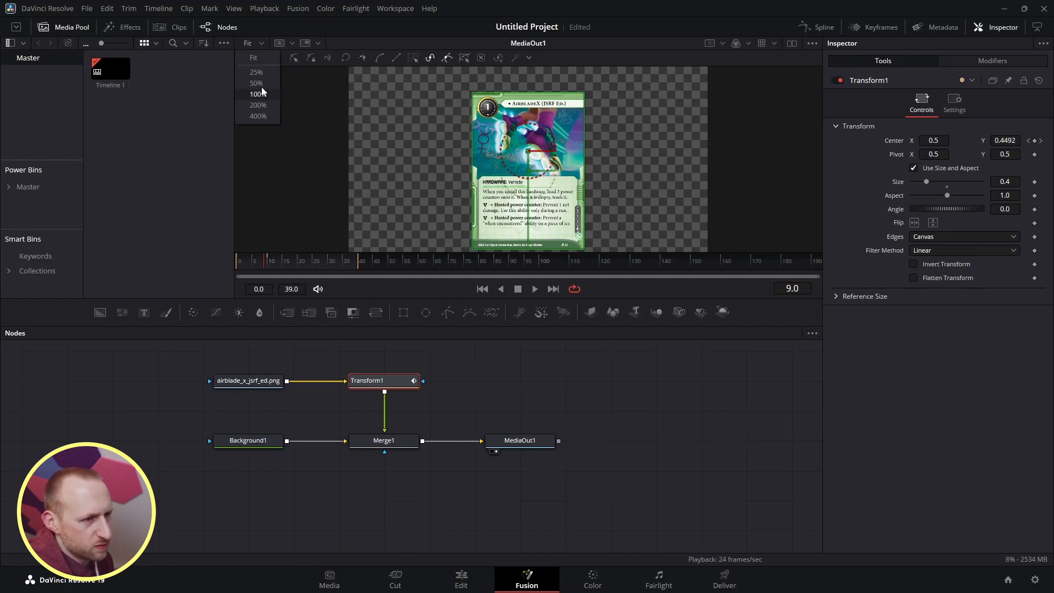
left_click(262, 84)
left_click(261, 44)
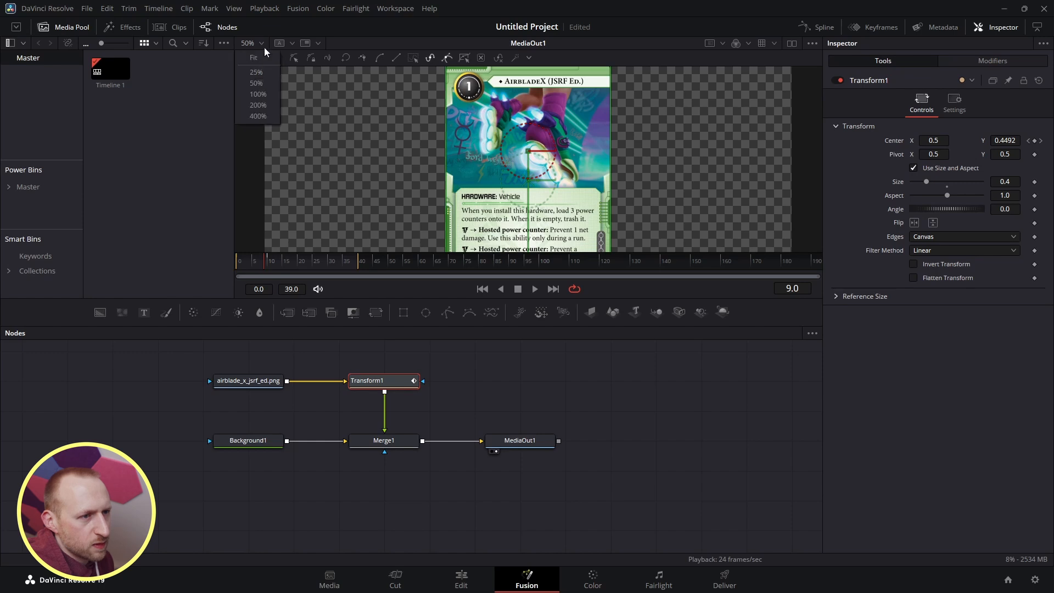
left_click(263, 58)
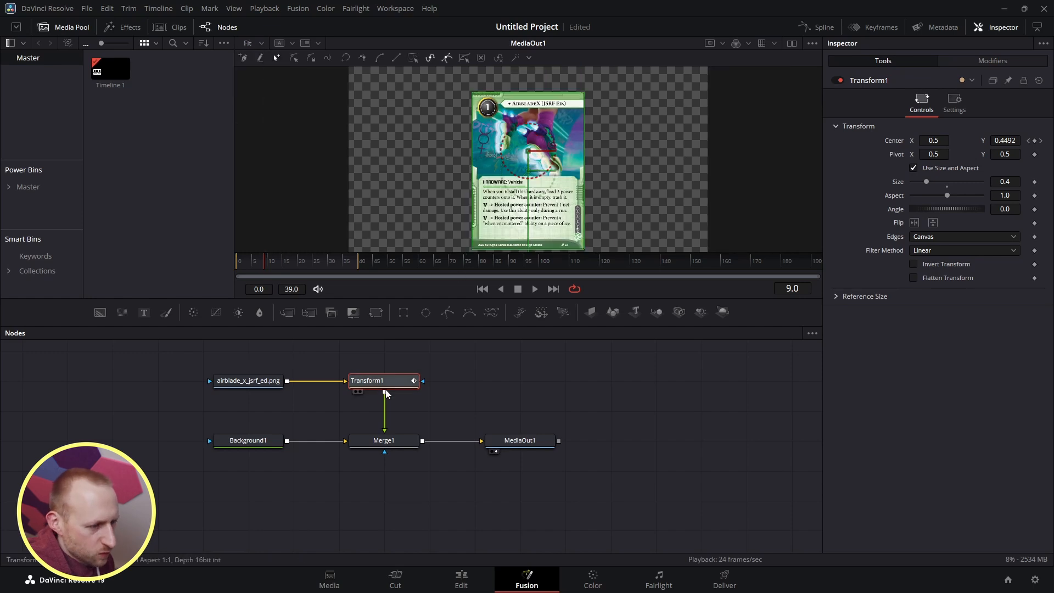
Play back the card's rise and move the playhead to frame 10.
key("space")
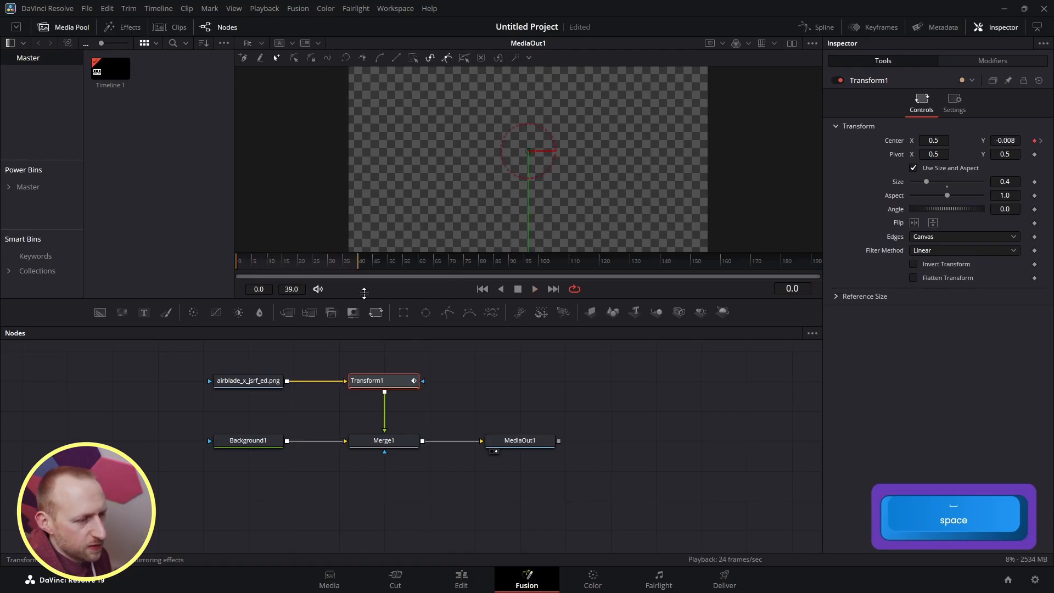
key("space")
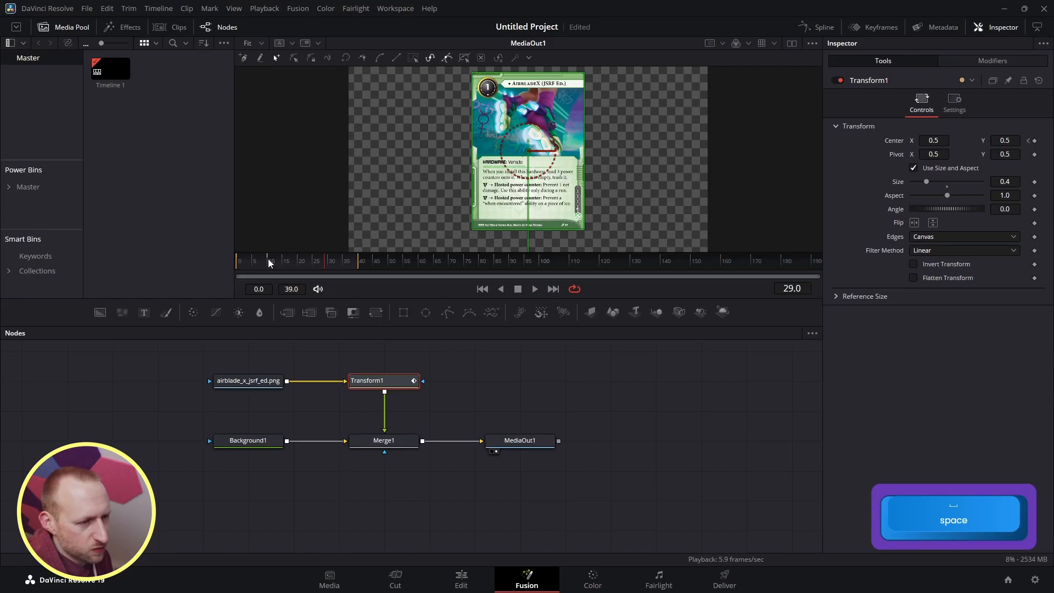
left_click(273, 262)
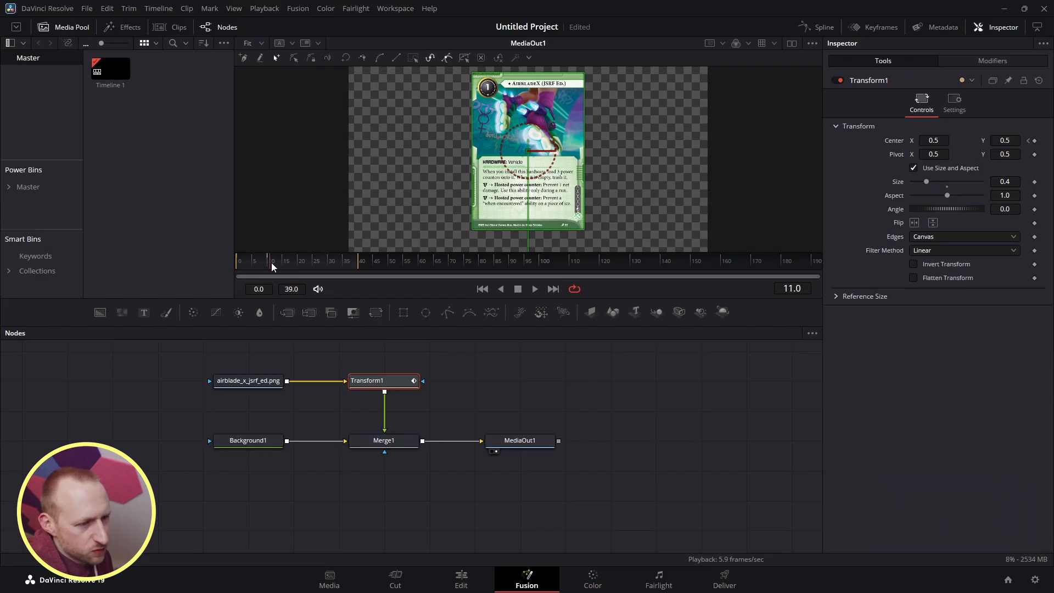
Open the Spline editor, fit the curve in it, and expand Transform1's parameters down to the Center path's Displacement.
left_click(821, 28)
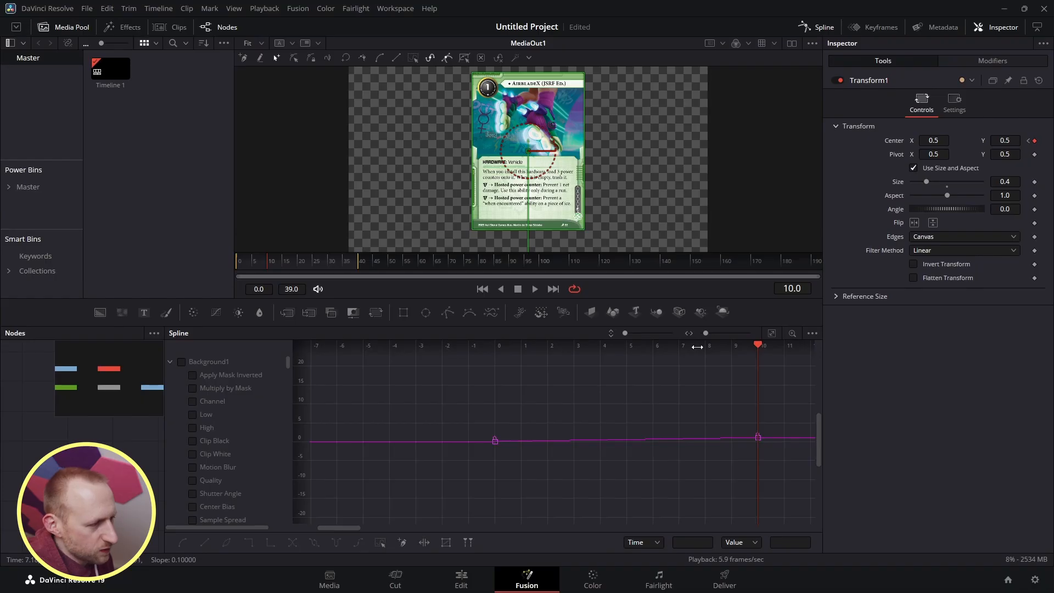
left_click(771, 333)
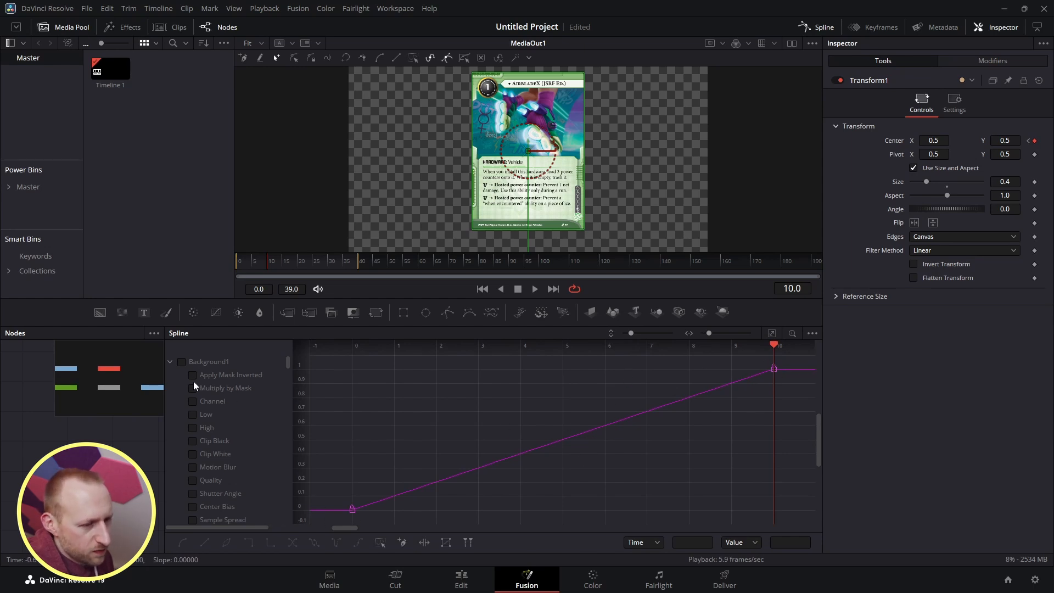
left_click(169, 361)
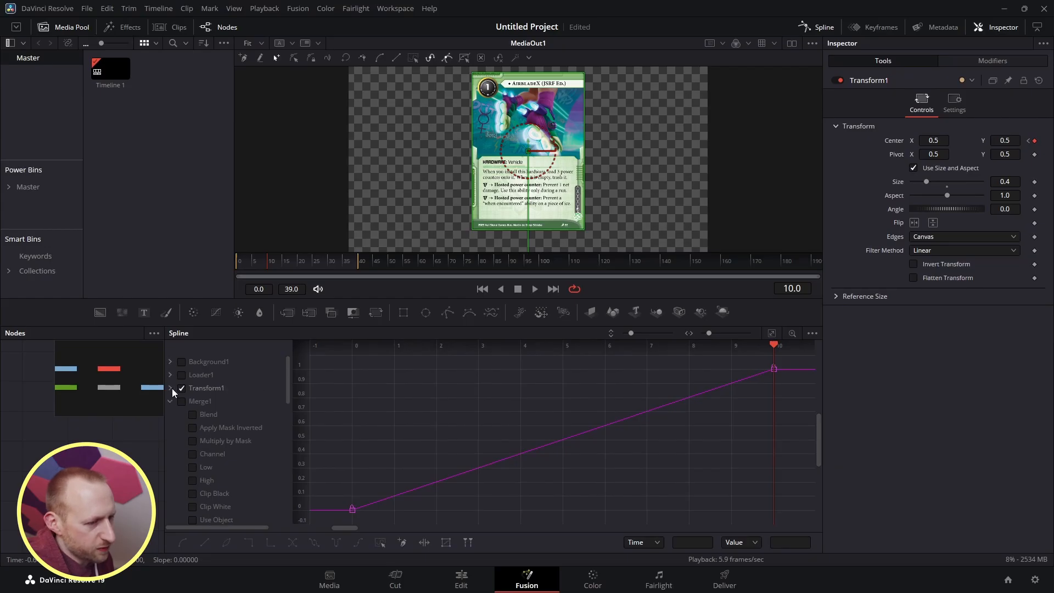
left_click(170, 387)
left_click(170, 388)
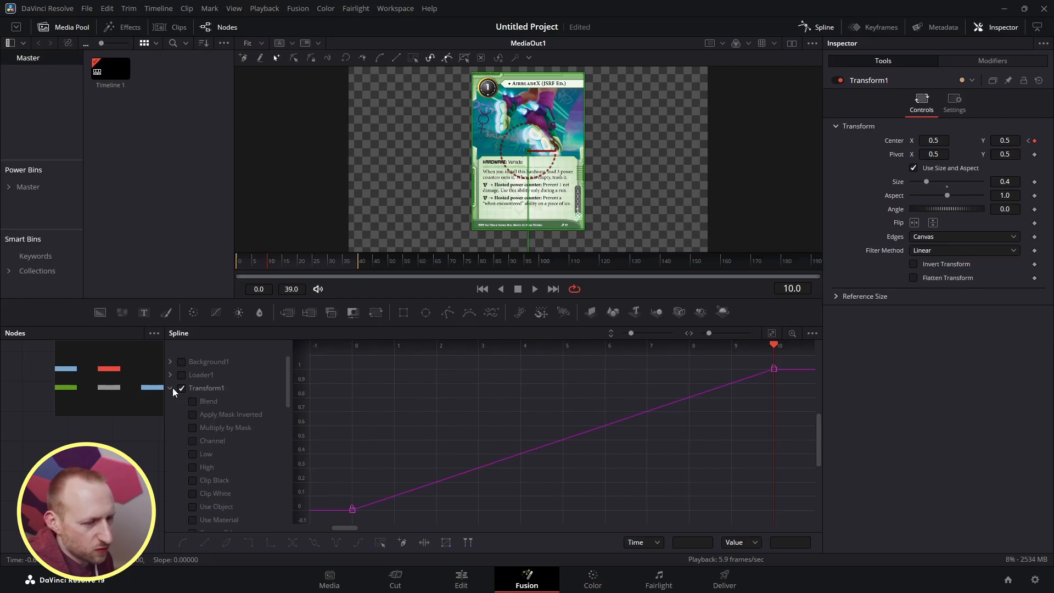
scroll(205, 414, "down", 5)
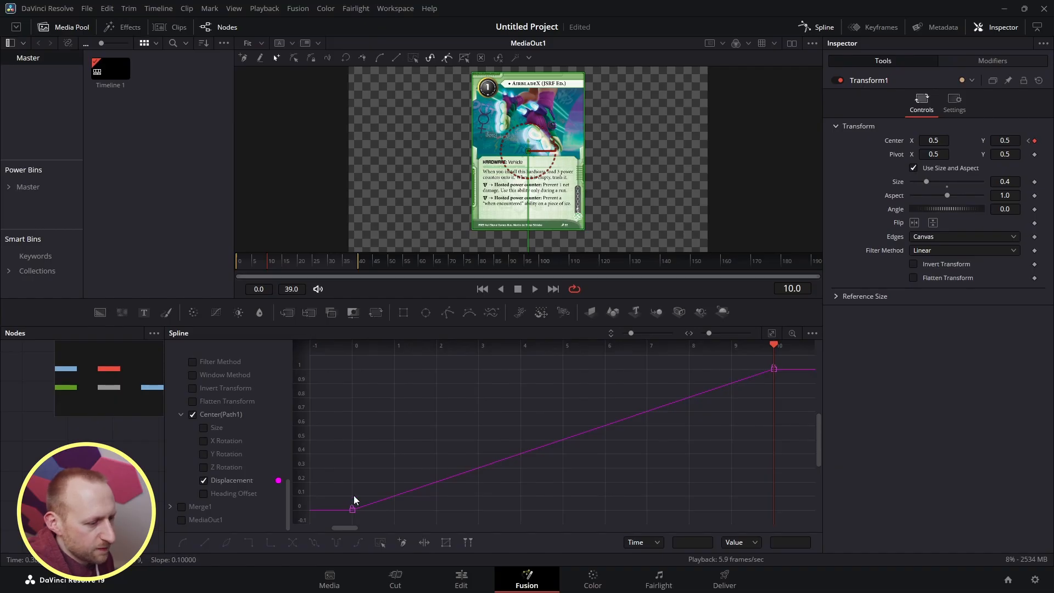
Smooth and flatten both Displacement keyframes, at frames 0 and 10, so the card's movement eases in and out.
left_click_drag(341, 519, 791, 356)
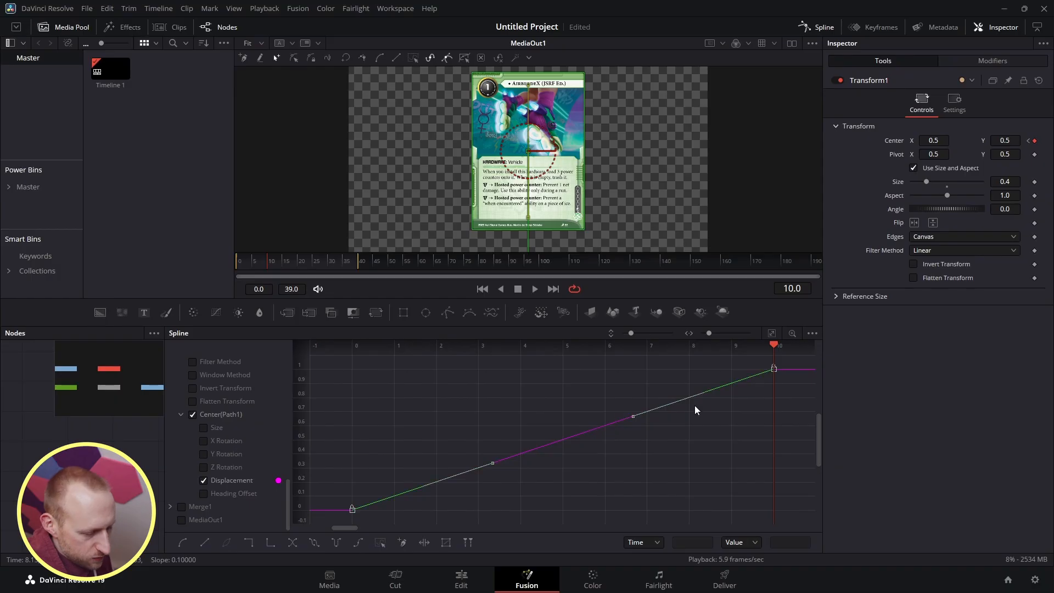
key("s")
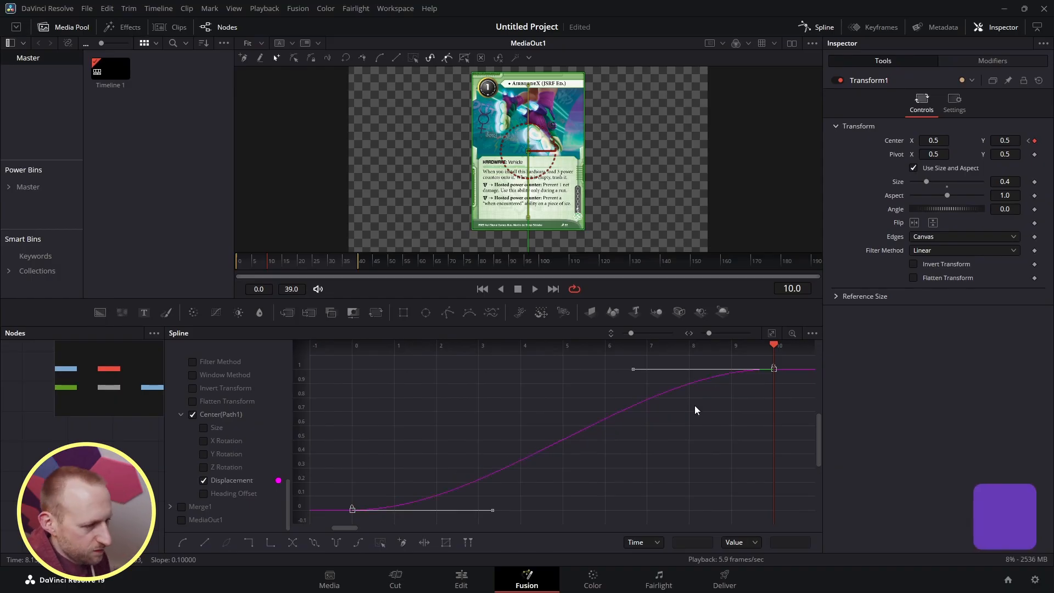
key("f")
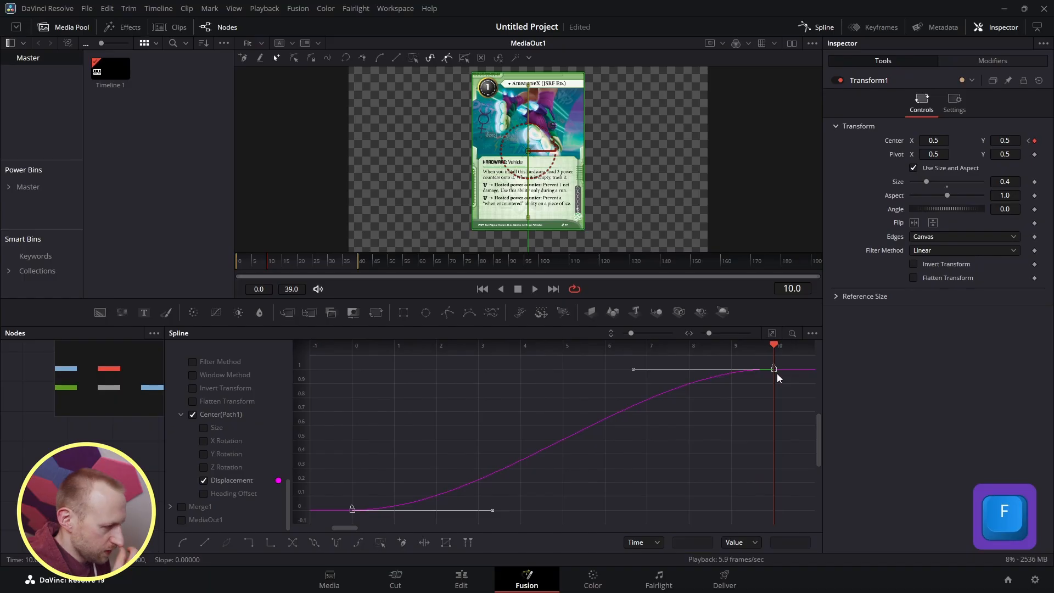
Play back the eased card movement and briefly check the composition clip on the Edit page before returning to Fusion.
key("space")
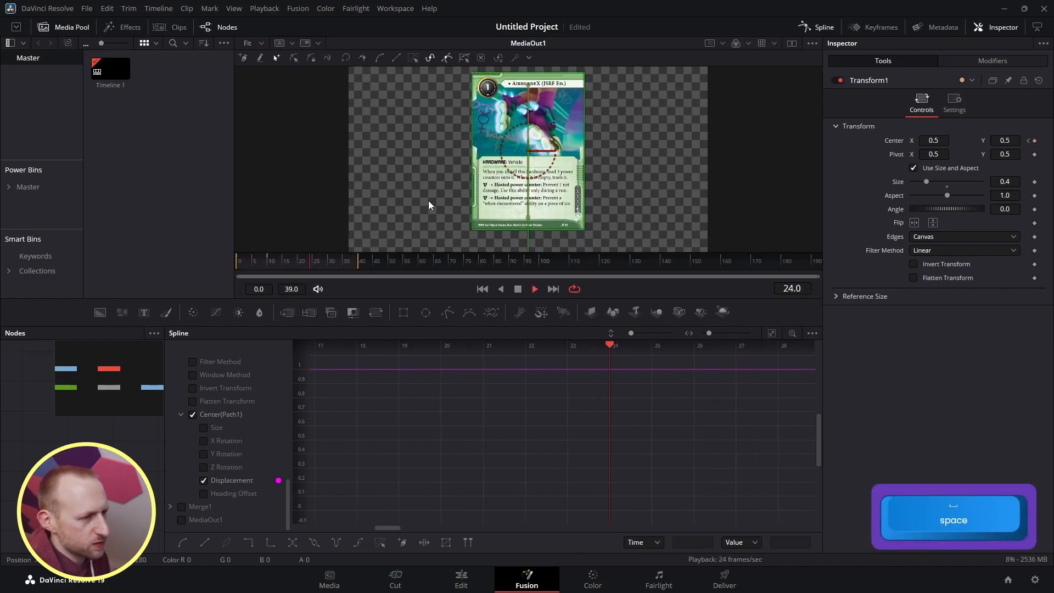
key("space")
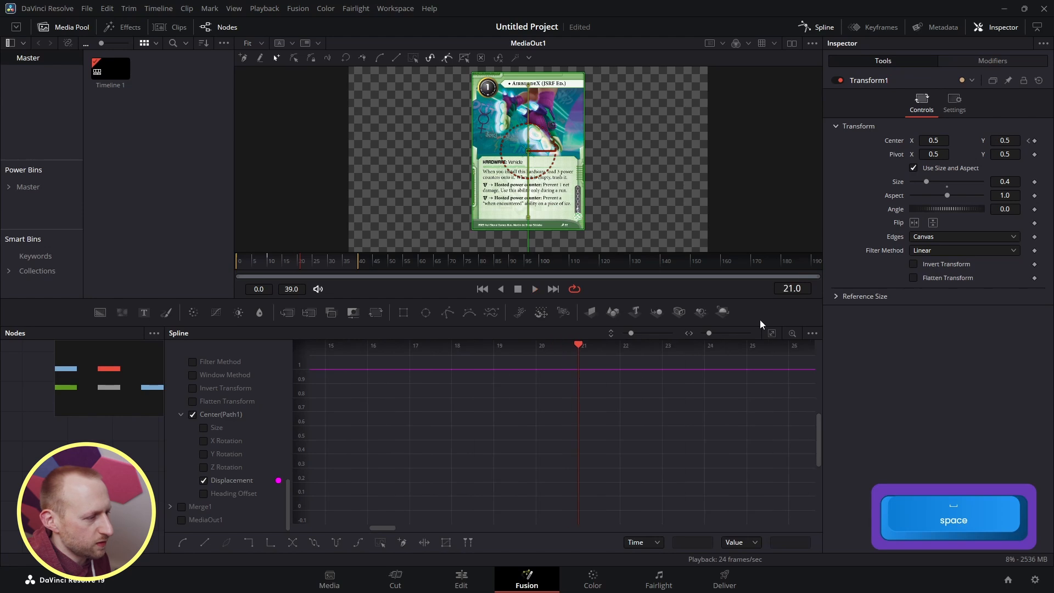
left_click(771, 333)
key("space")
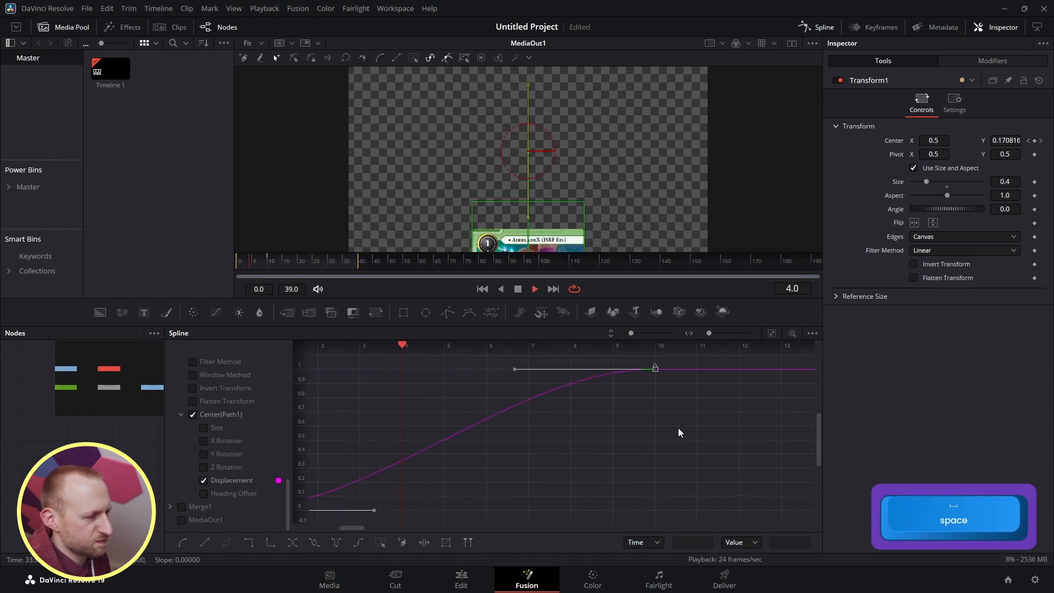
scroll(629, 457, "down", 5)
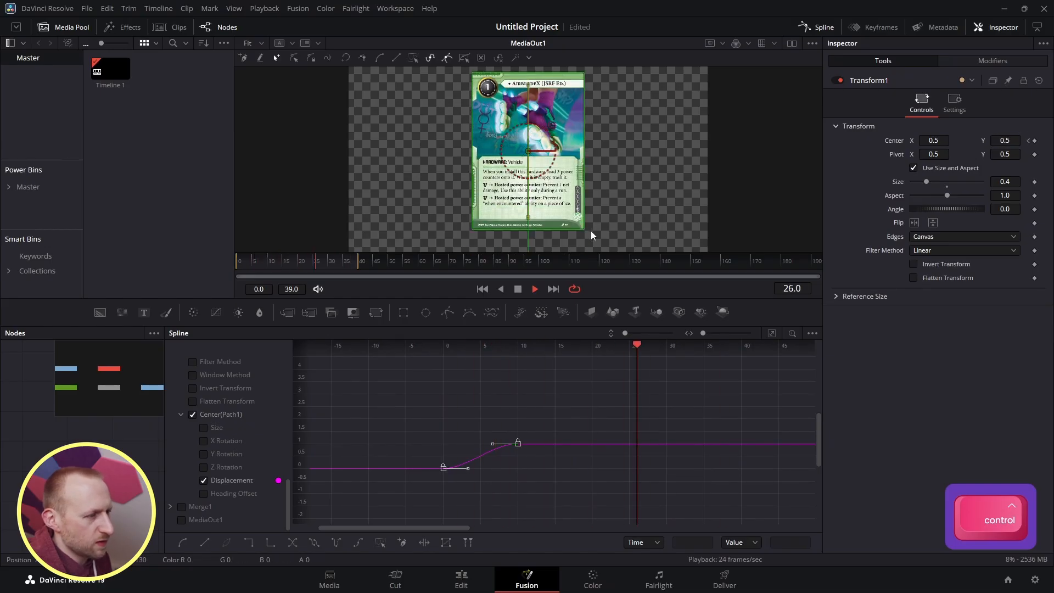
key("space")
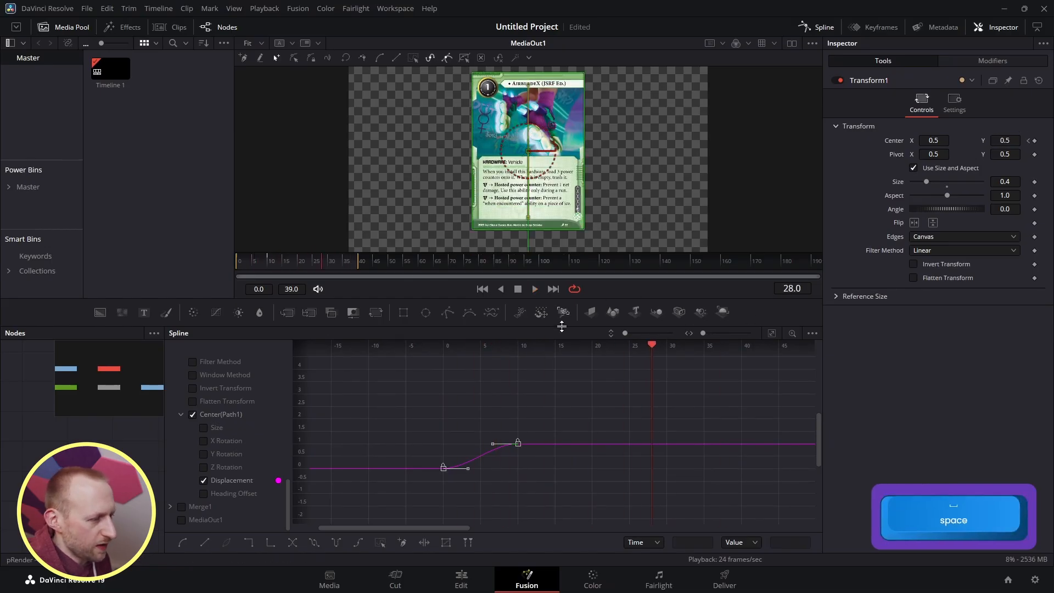
left_click(461, 576)
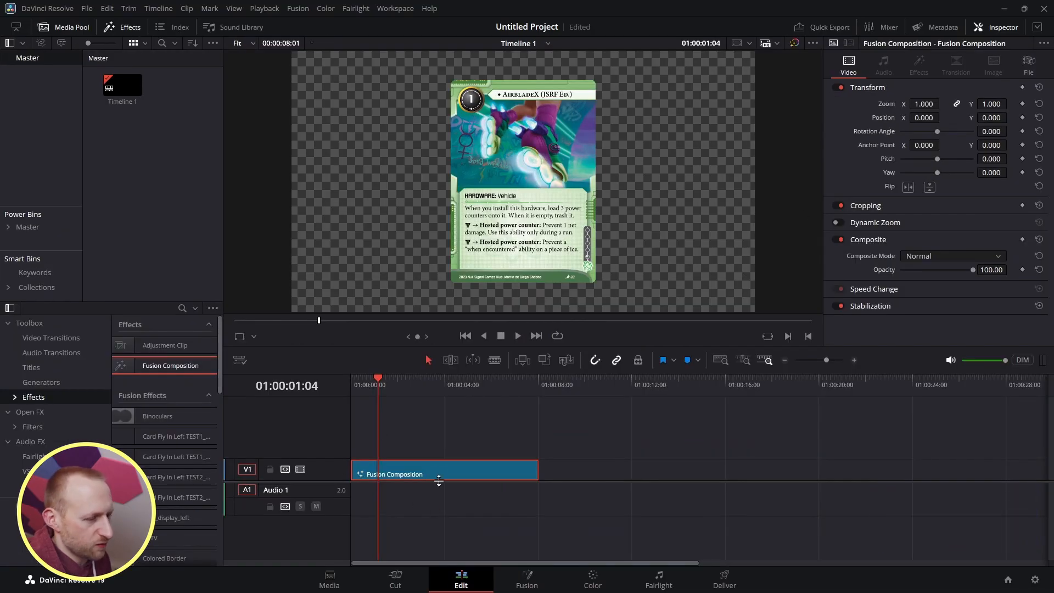
left_click(527, 577)
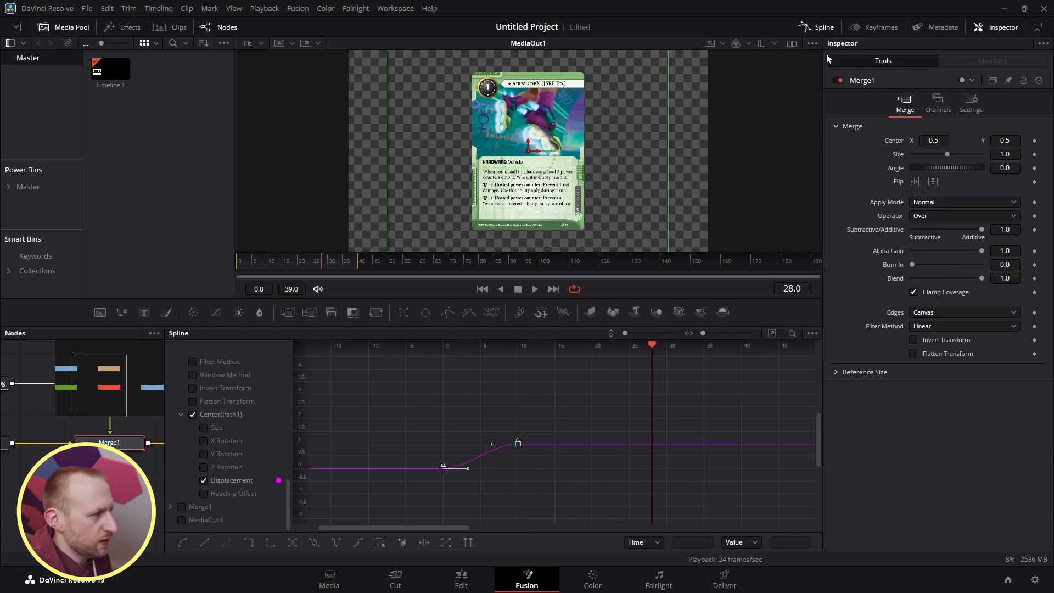
Enable Motion Blur on Transform1 with Quality 5 and play back the blurred card animation.
left_click(821, 30)
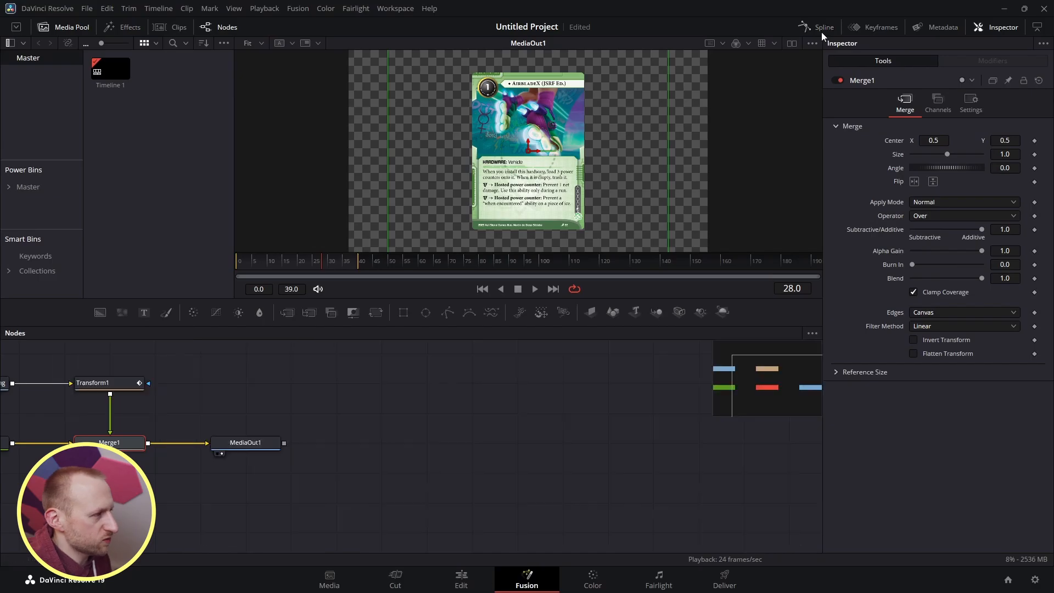
left_click(122, 383)
left_click(953, 102)
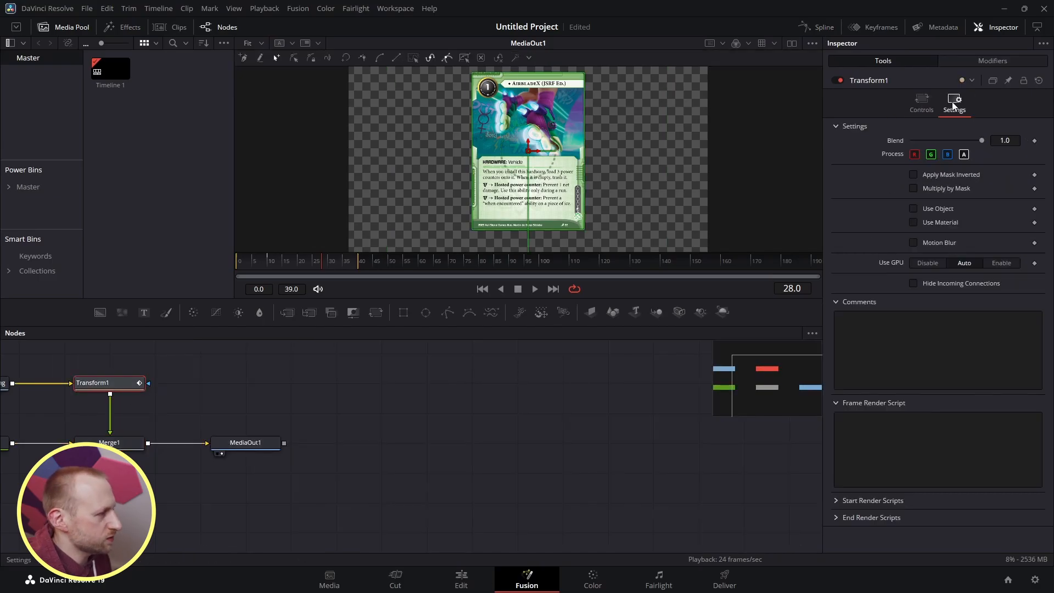
left_click(914, 242)
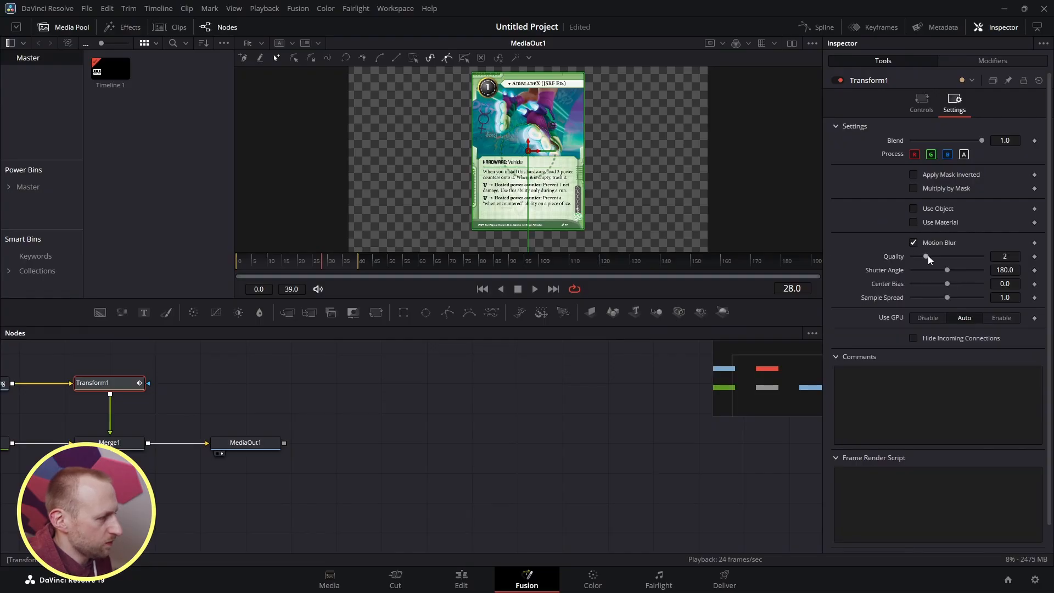
left_click_drag(928, 255, 937, 256)
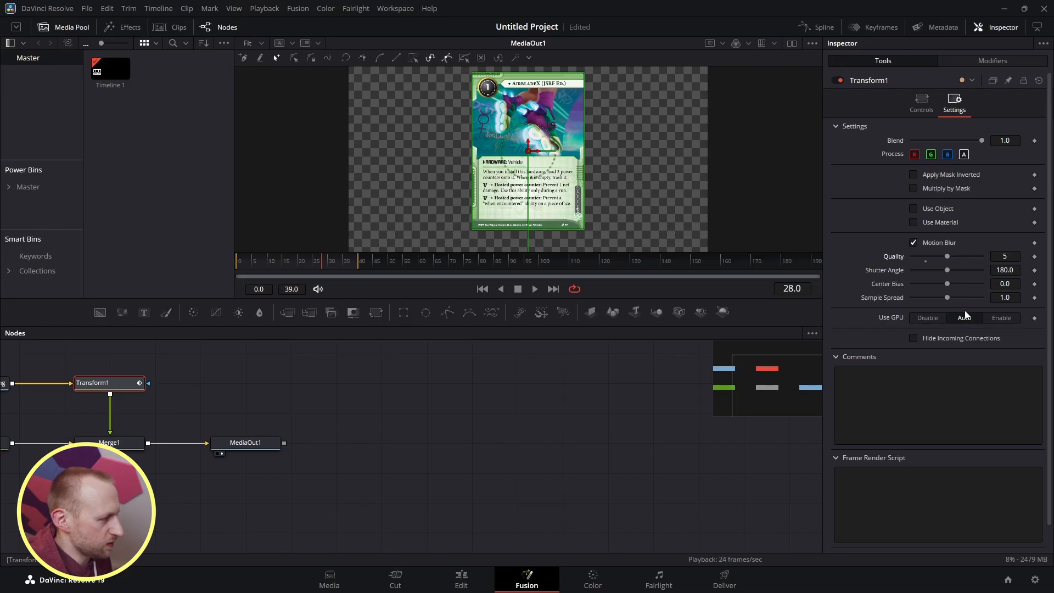
left_click(920, 104)
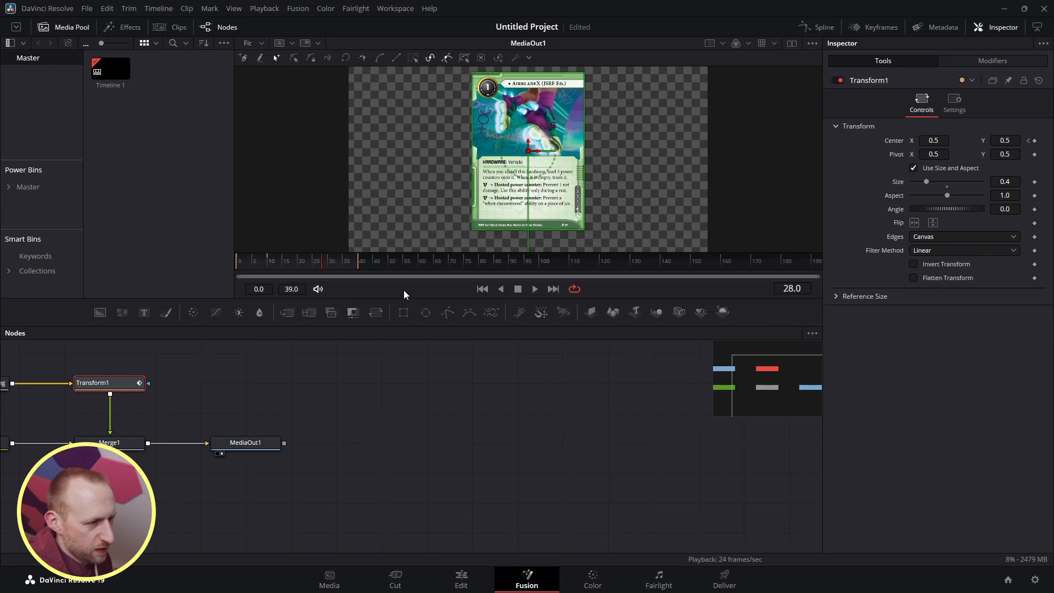
key("space")
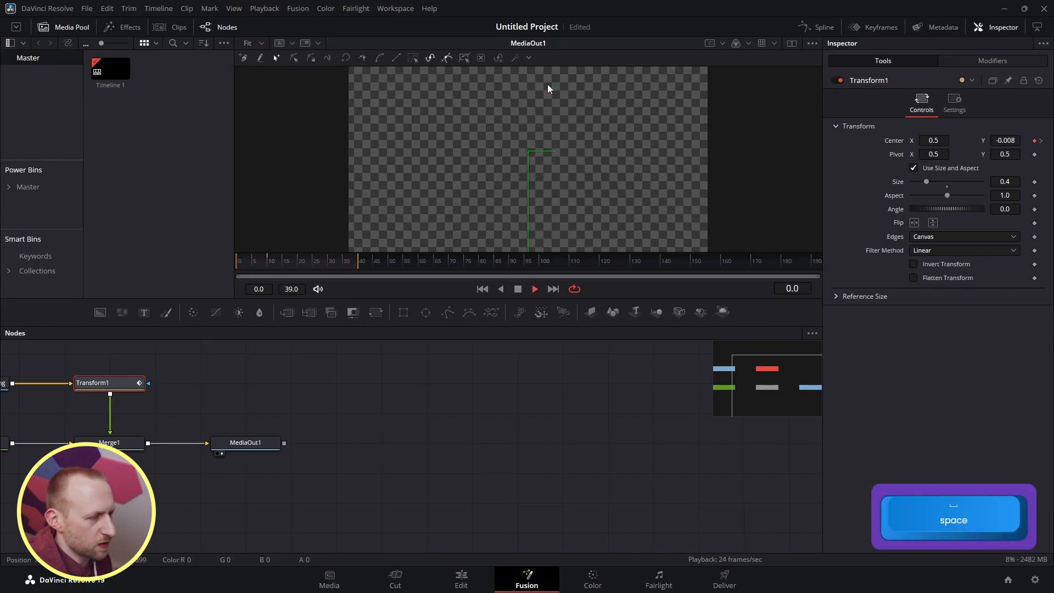
key("space")
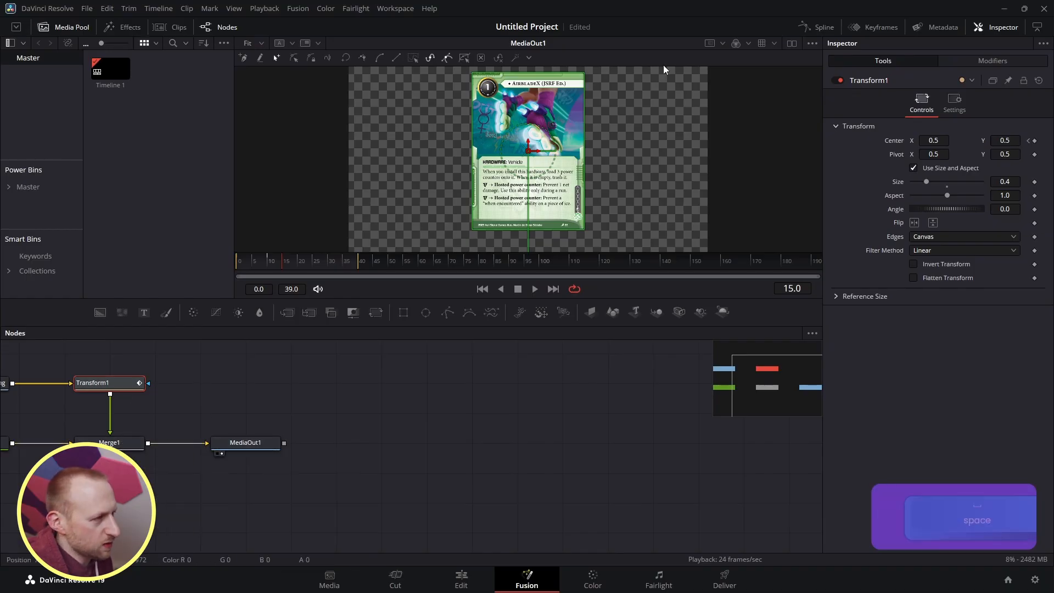
Open the Spline editor, fit the Displacement curve, and display the Ease In and Ease Out values for its two selected keyframes.
left_click(817, 27)
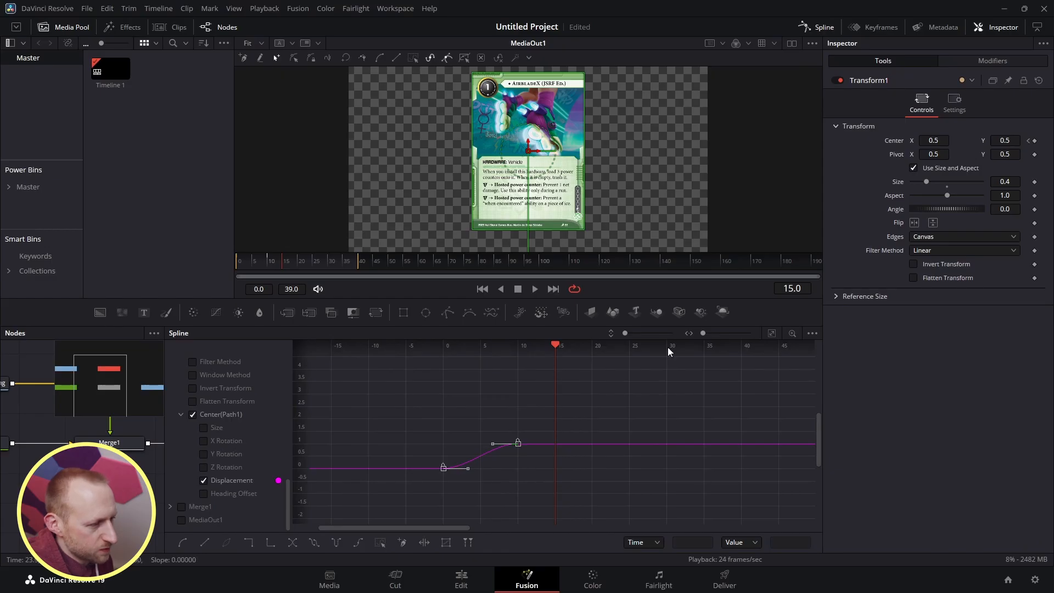
left_click(771, 333)
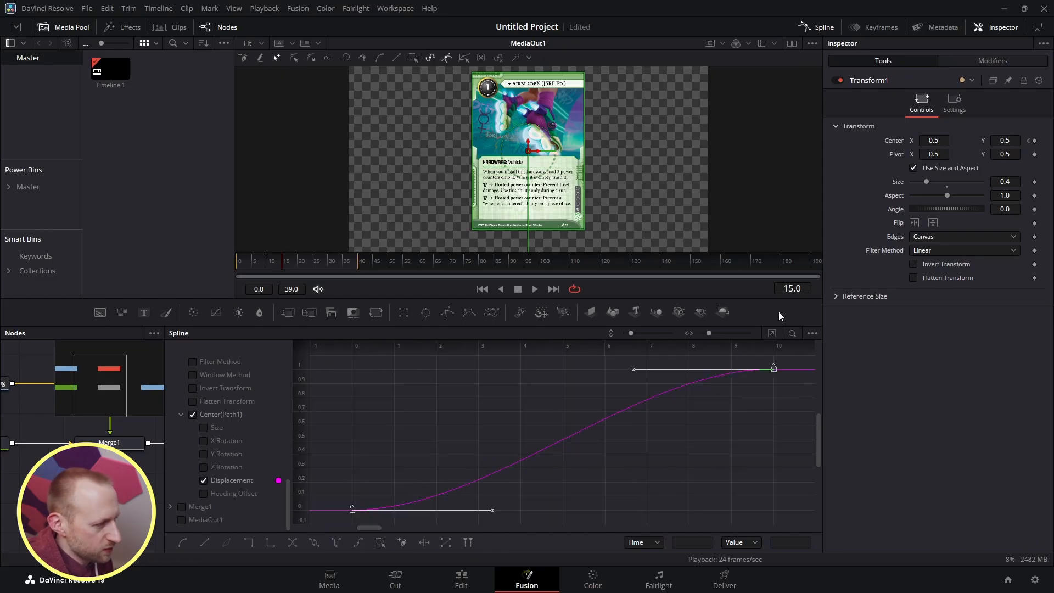
key("t")
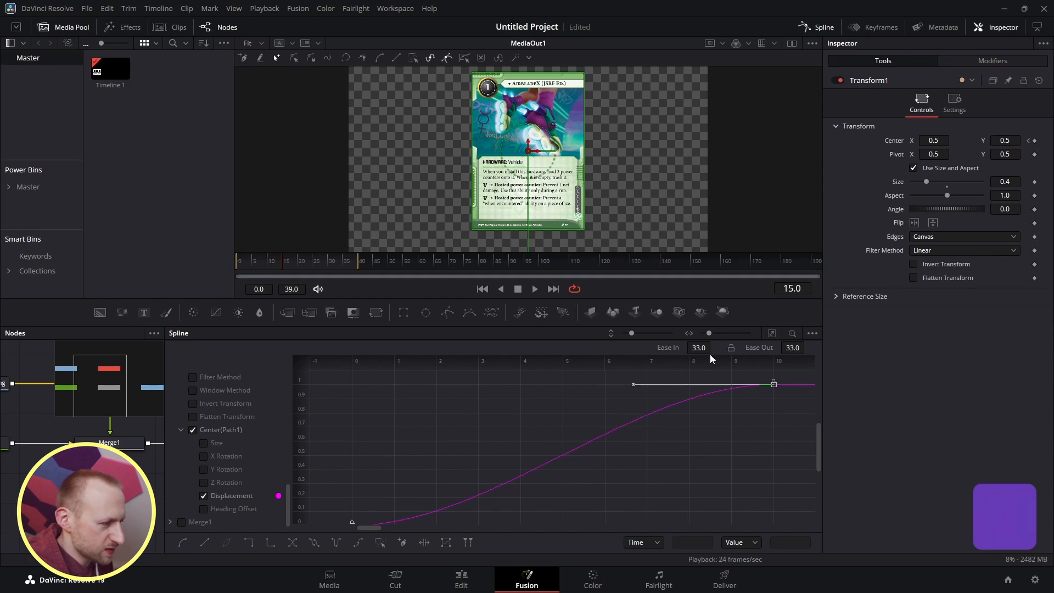
left_click_drag(780, 377, 330, 535)
scroll(414, 499, "down", 1)
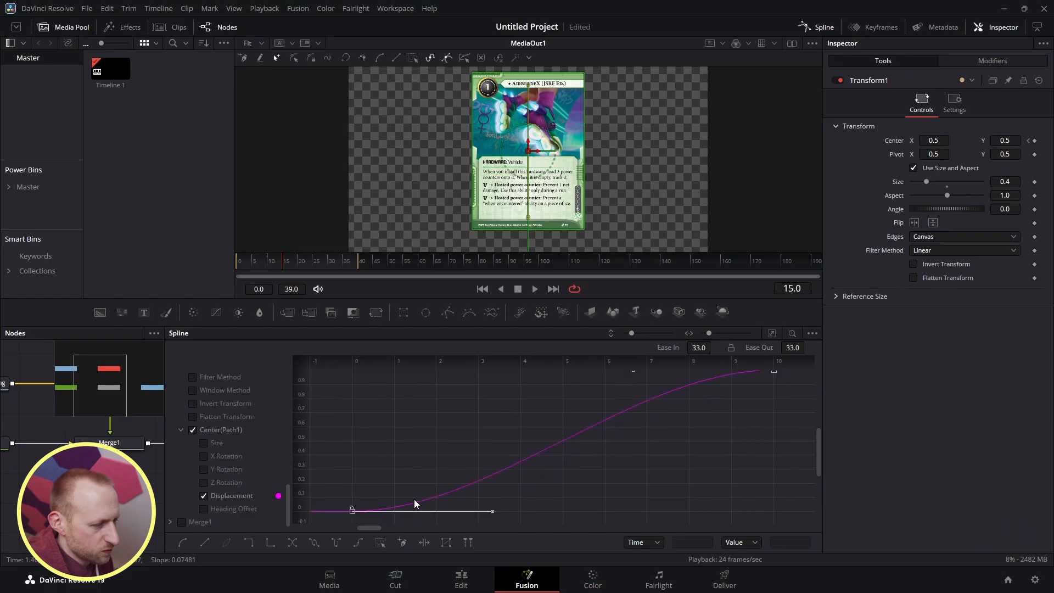
scroll(421, 493, "up", 1)
scroll(422, 493, "down", 1)
key("ctrl")
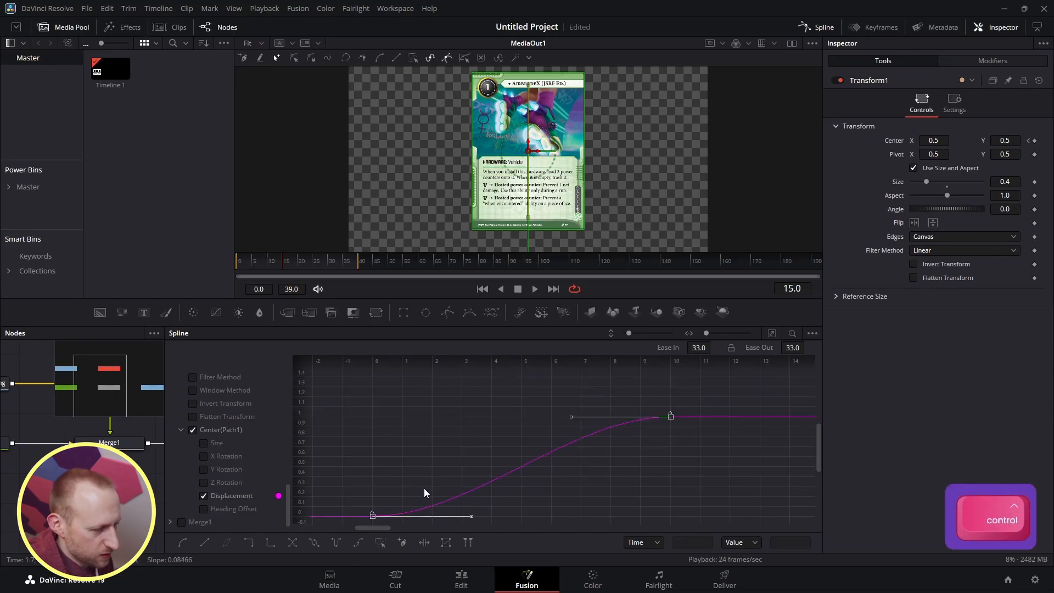
scroll(614, 462, "down", 2)
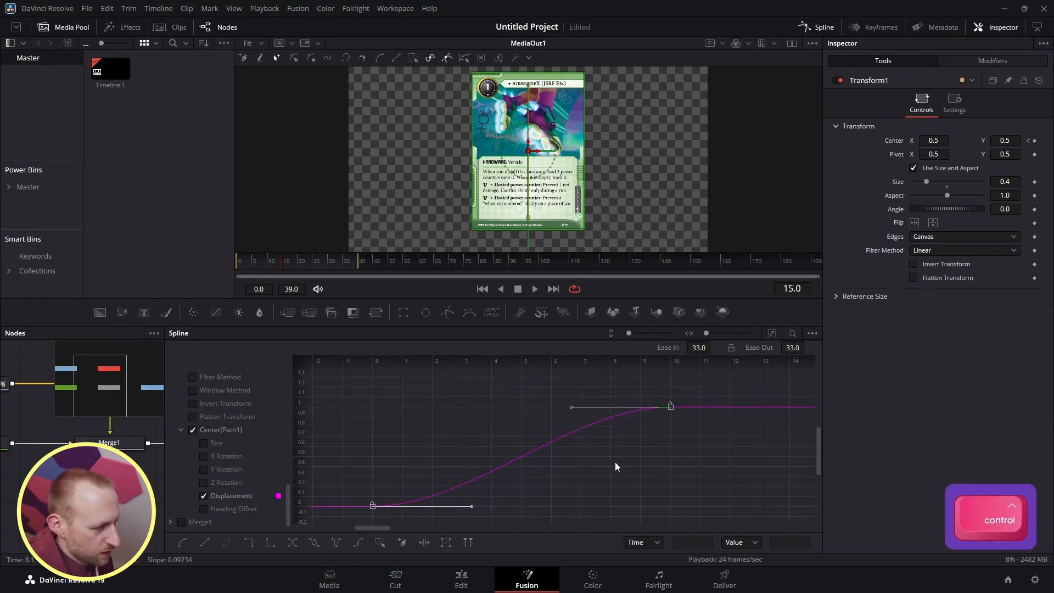
scroll(513, 428, "left", 1)
left_click_drag(514, 432, 595, 427)
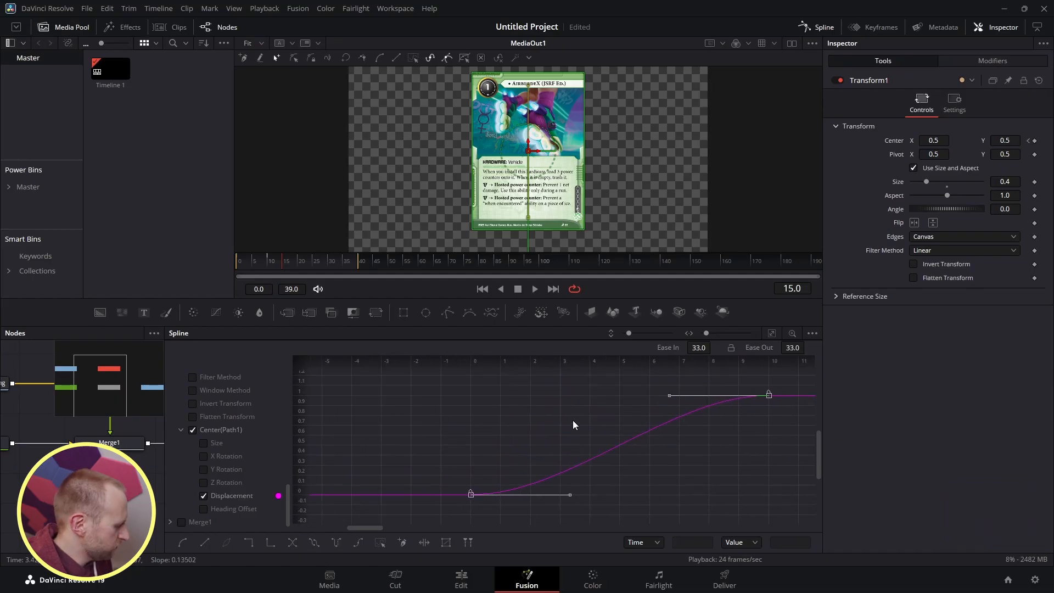
left_click_drag(561, 413, 494, 419)
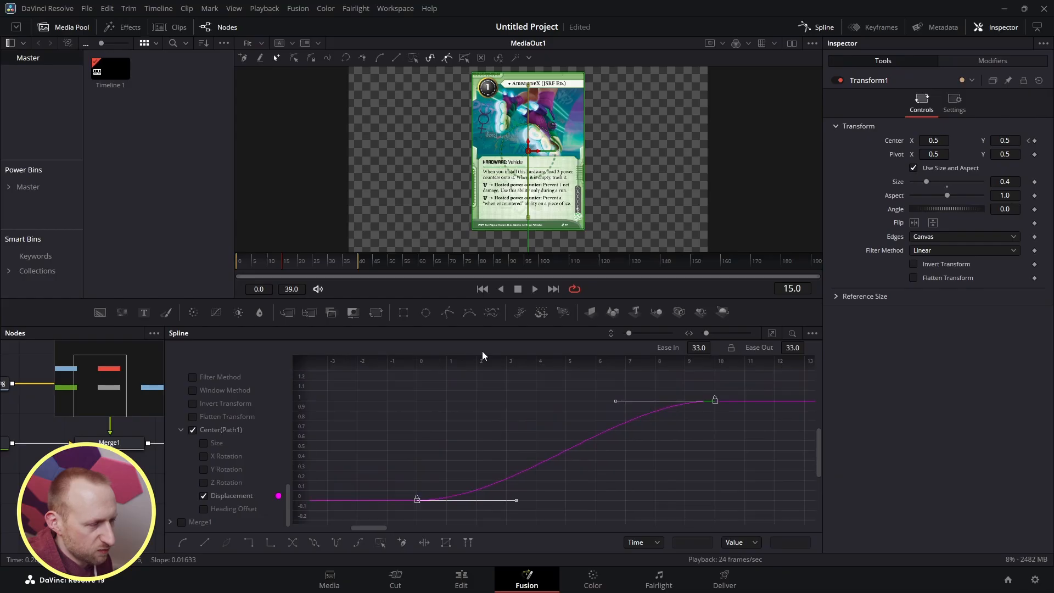
left_click(823, 28)
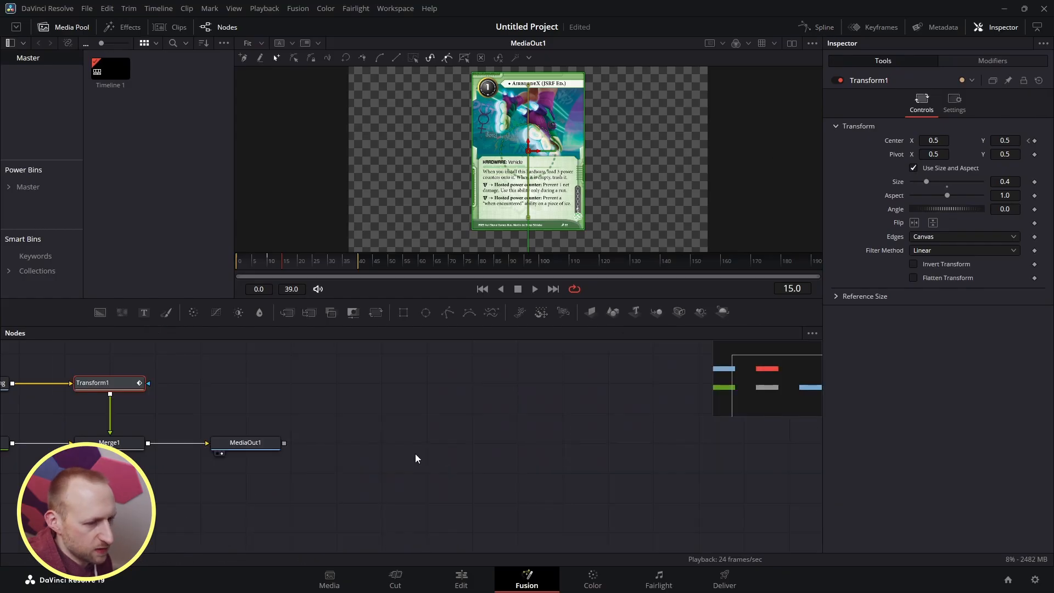
left_click_drag(275, 477, 621, 488)
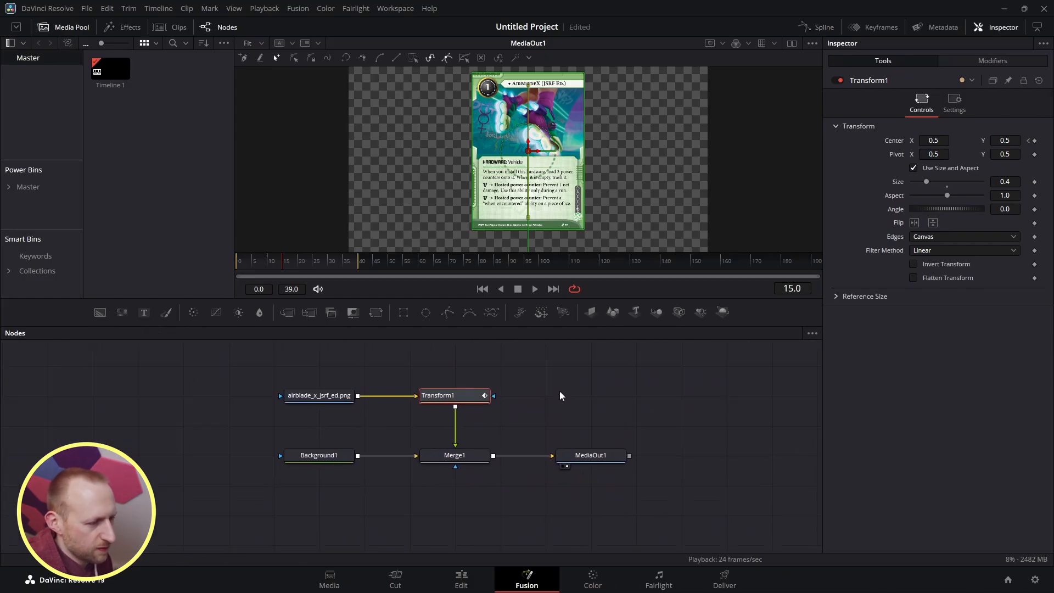
scroll(560, 395, "up", 2)
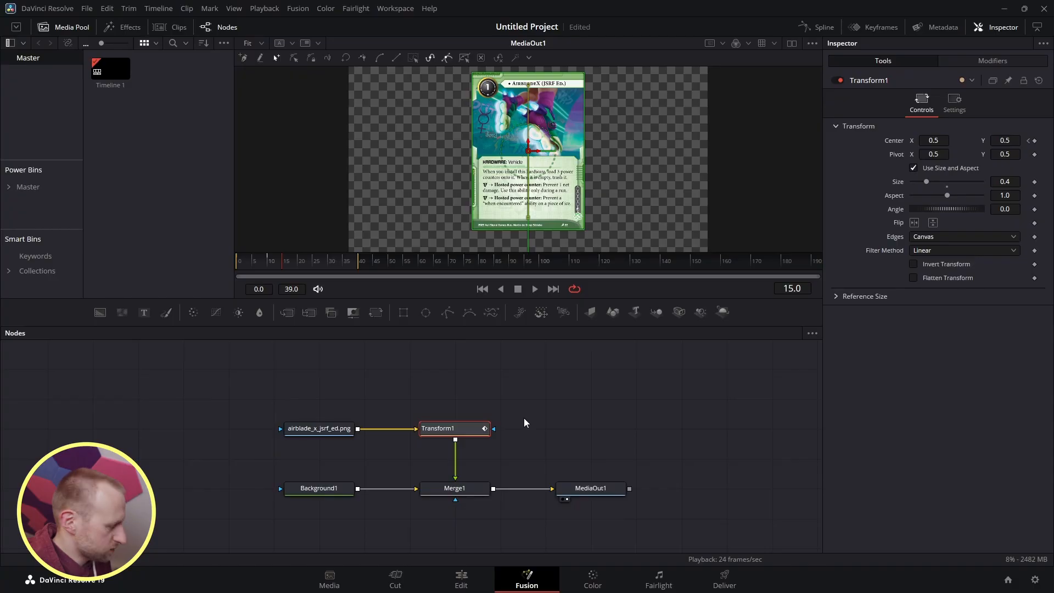
left_click_drag(546, 420, 617, 400)
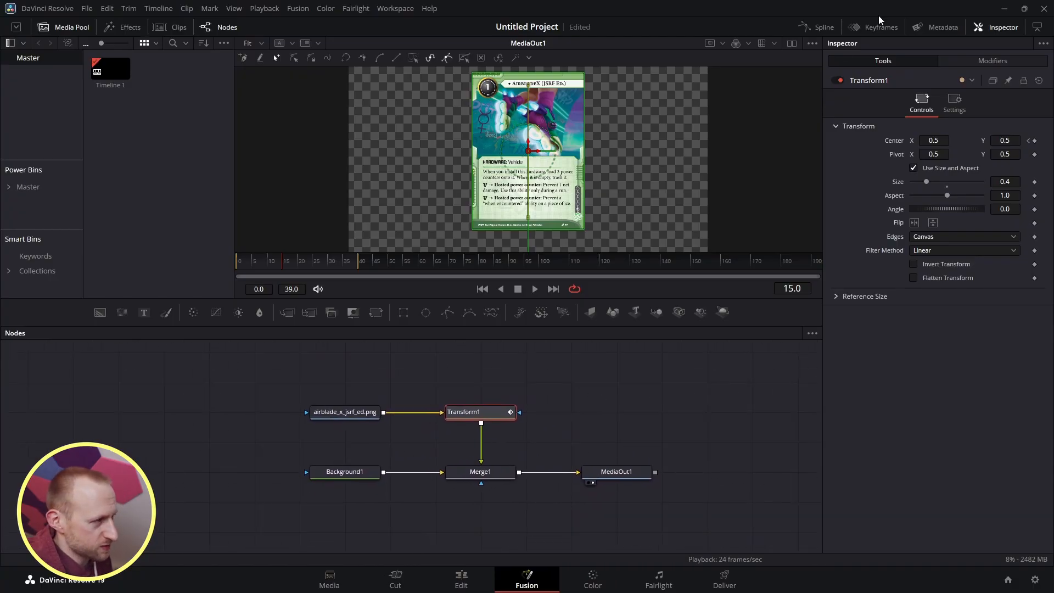
left_click(818, 27)
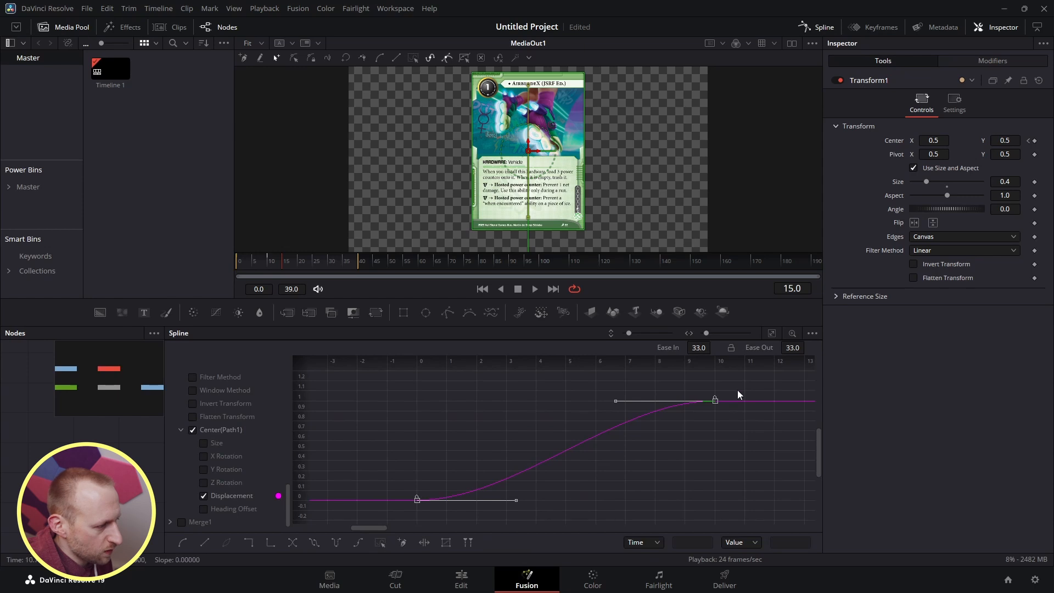
Set the two Displacement keyframes to Ease In 50.2 and Ease Out 25.6, and play back the card animation.
left_click_drag(736, 390, 390, 519)
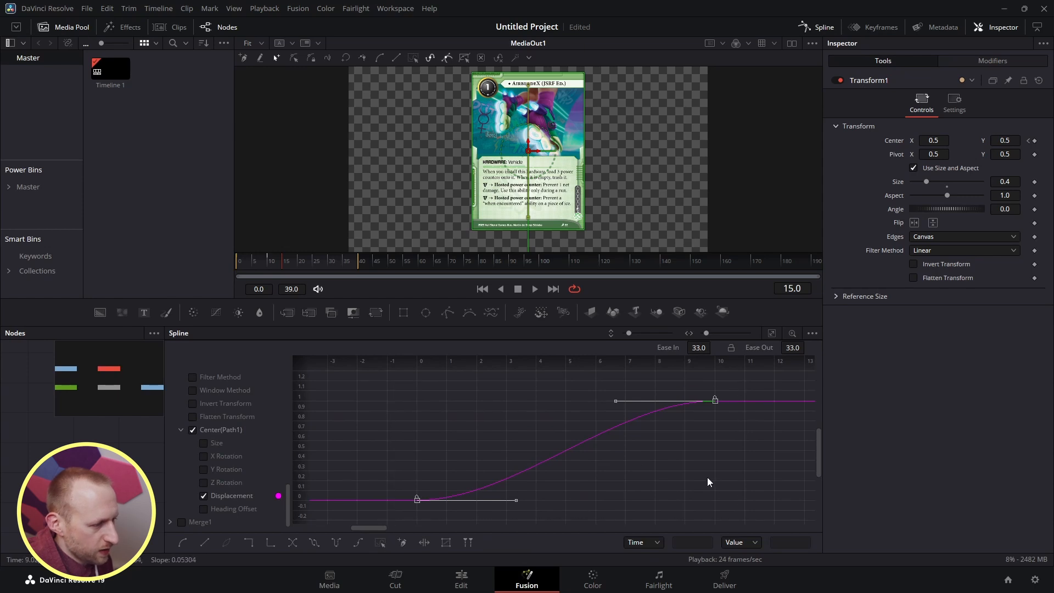
left_click(707, 482)
left_click_drag(729, 390, 397, 529)
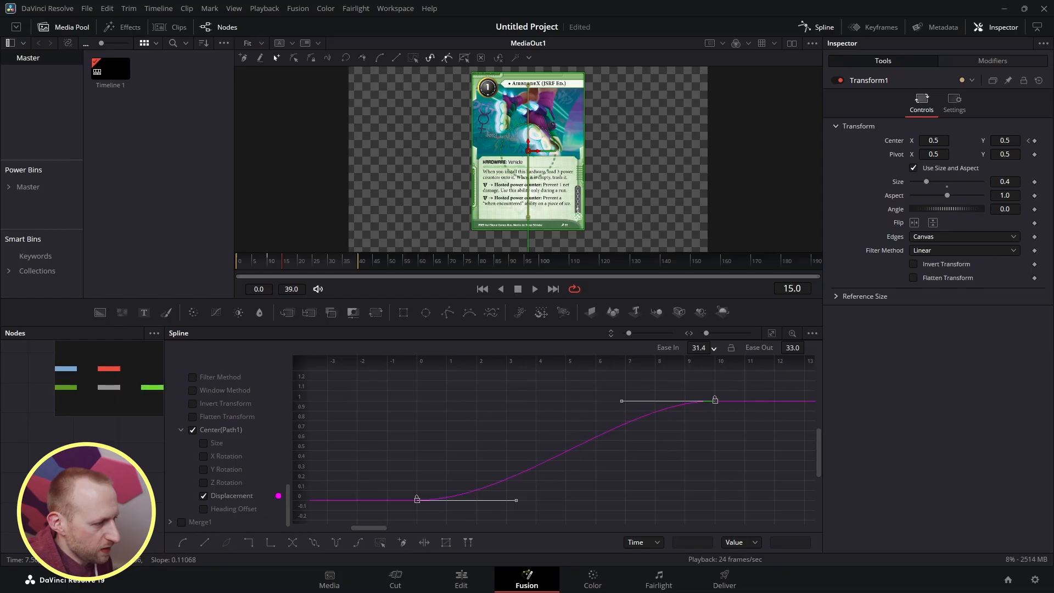
left_click_drag(713, 349, 713, 346)
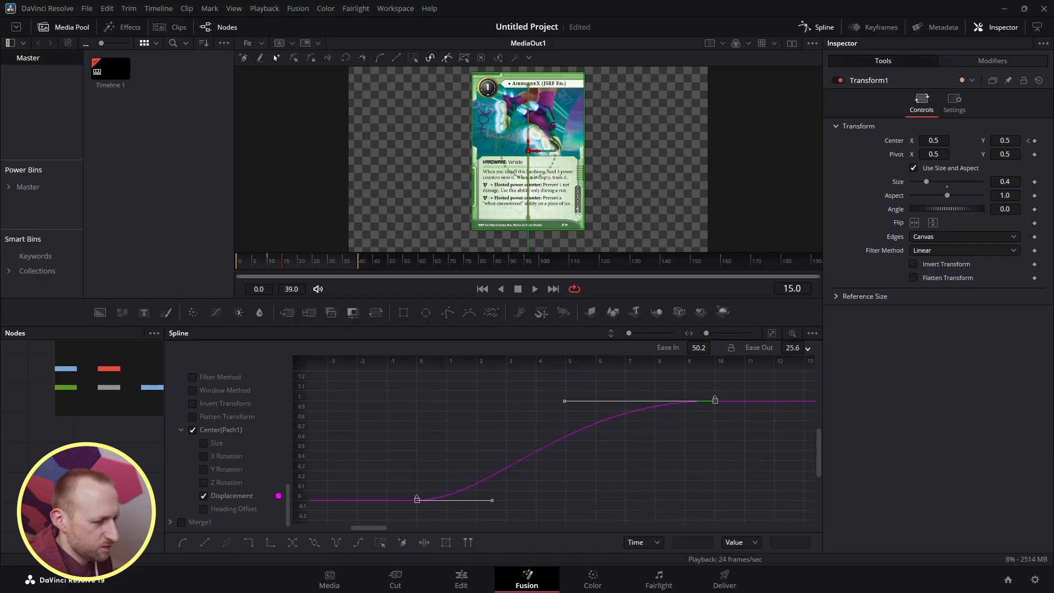
key("space")
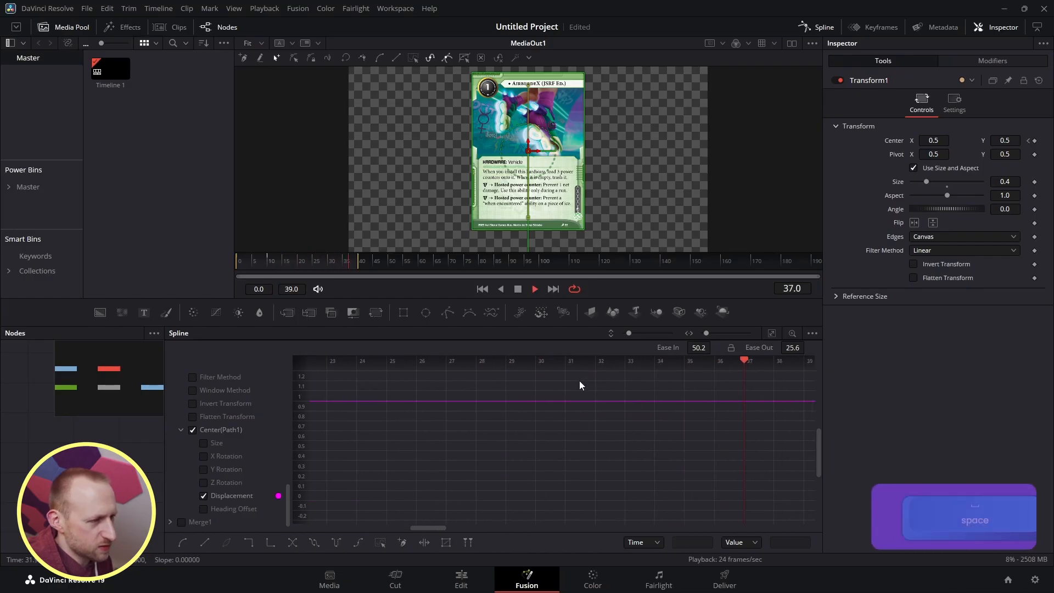
scroll(492, 433, "down", 3)
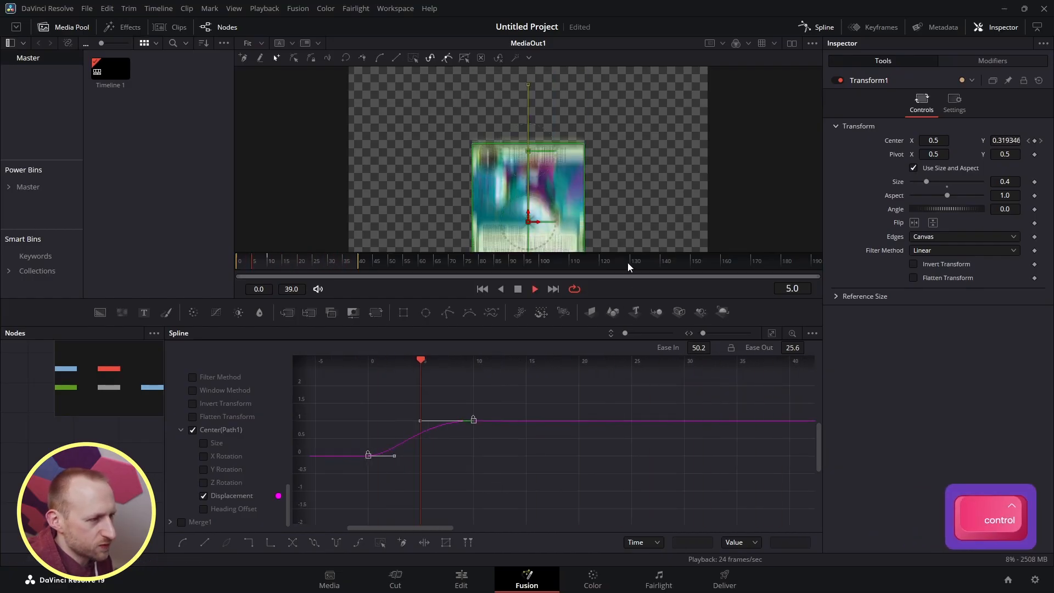
key("space")
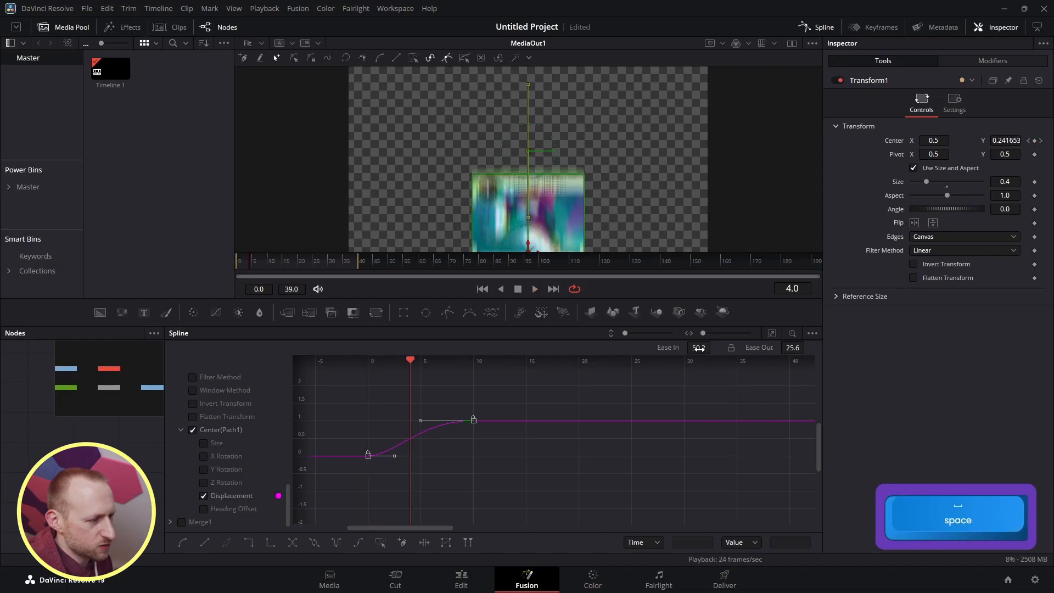
Try Ease In values of 81.8 and 88.4 against playback, and settle both Displacement keyframes at Ease In 90 and Ease Out 25.
left_click_drag(698, 348, 716, 349)
key("space")
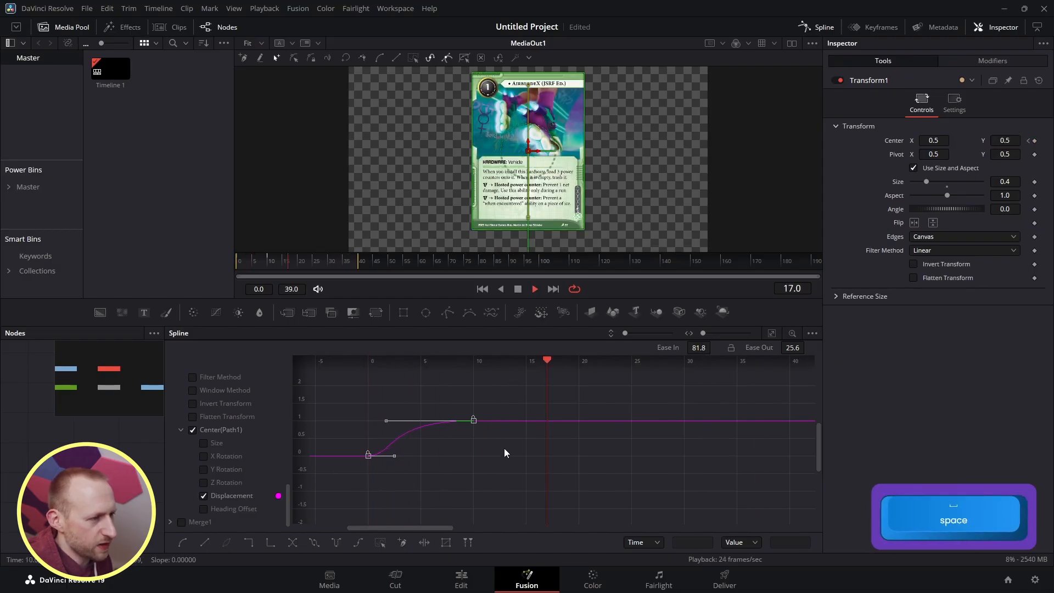
key("space")
left_click_drag(714, 346, 710, 346)
key("space")
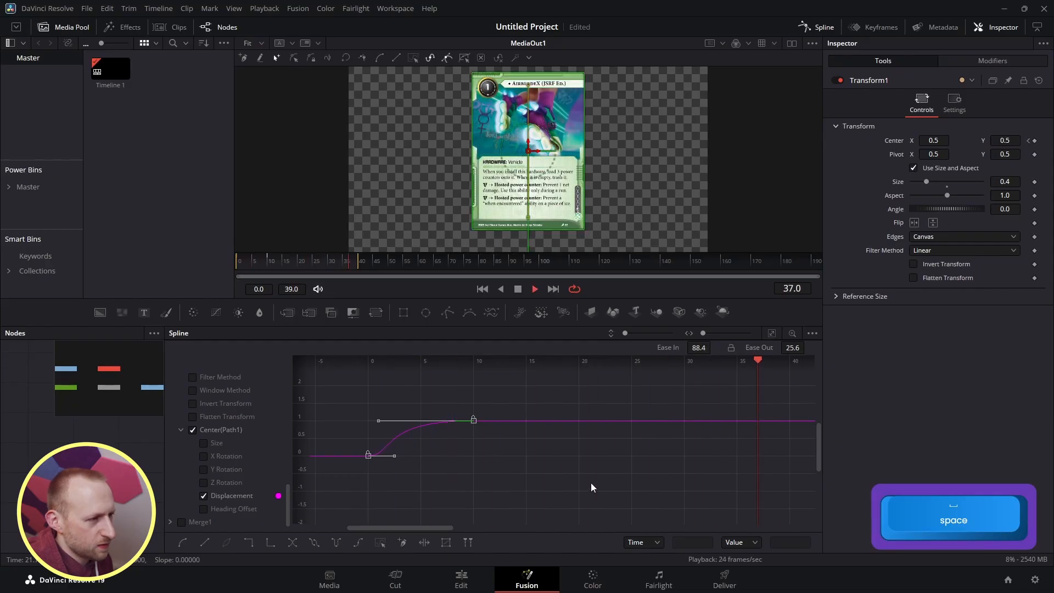
key("space")
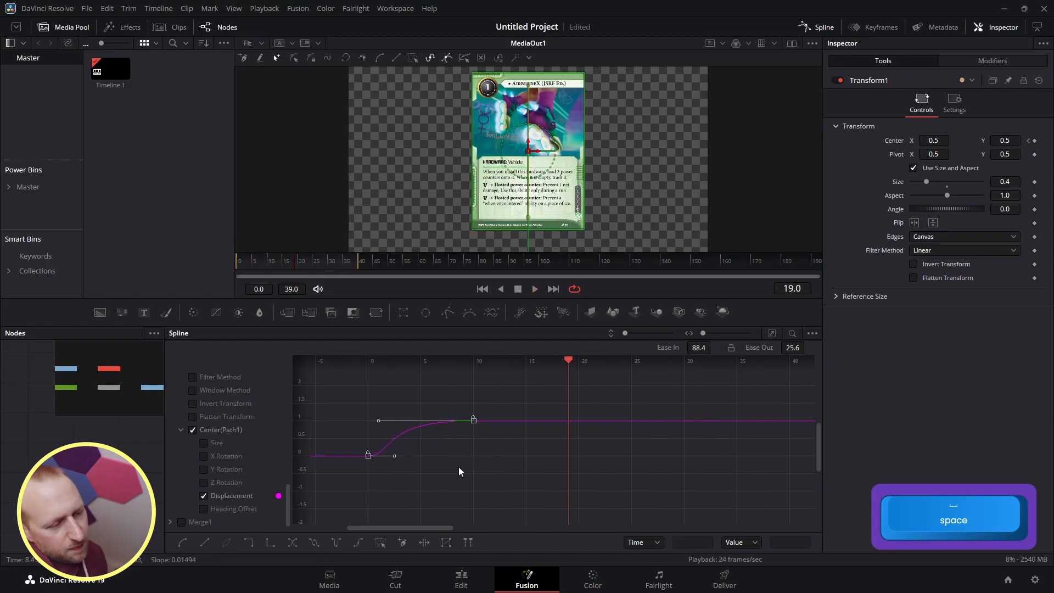
left_click(497, 493)
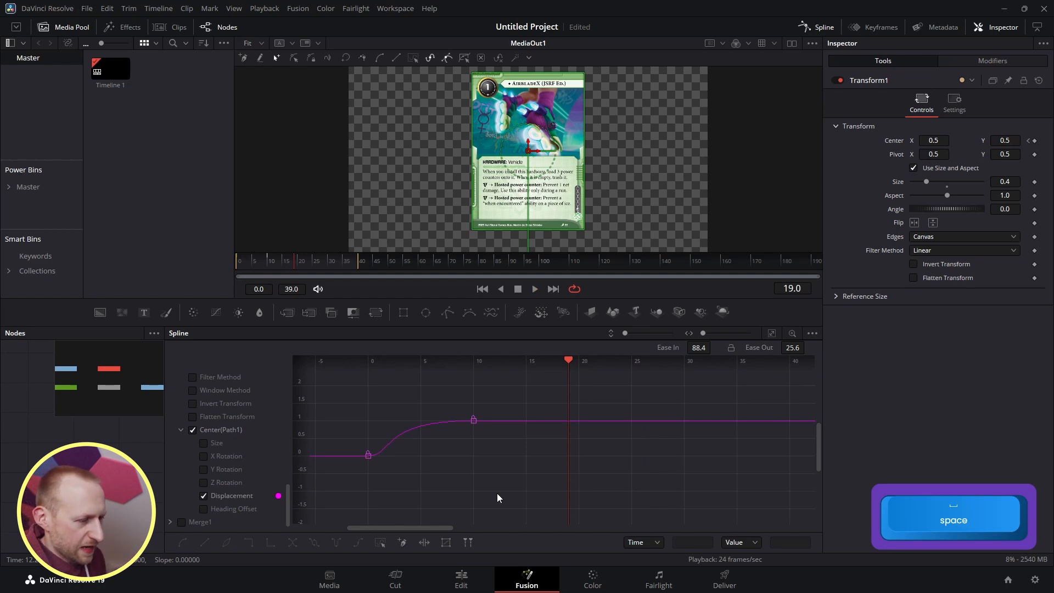
left_click_drag(496, 493, 361, 404)
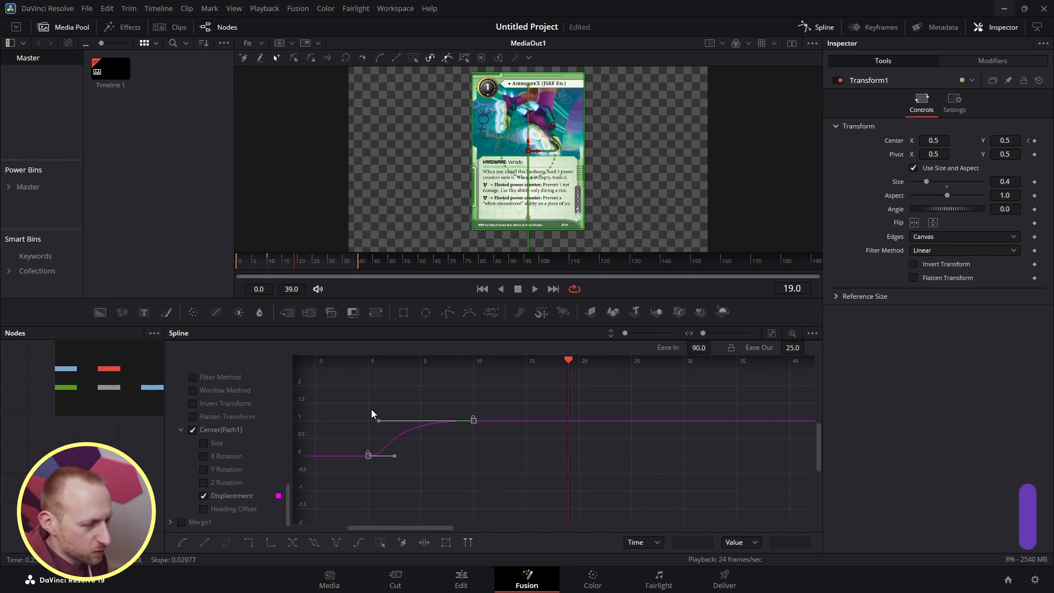
Check the composition clip's length on the Edit page, return to Fusion, and move the playhead to frame 170.
scroll(549, 420, "down", 3)
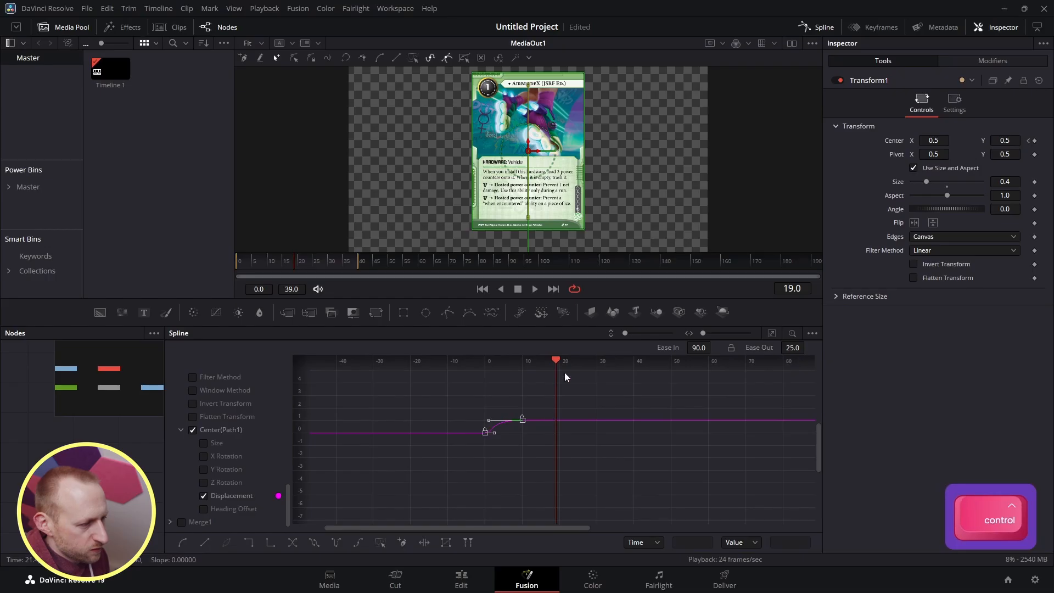
left_click_drag(556, 361, 752, 363)
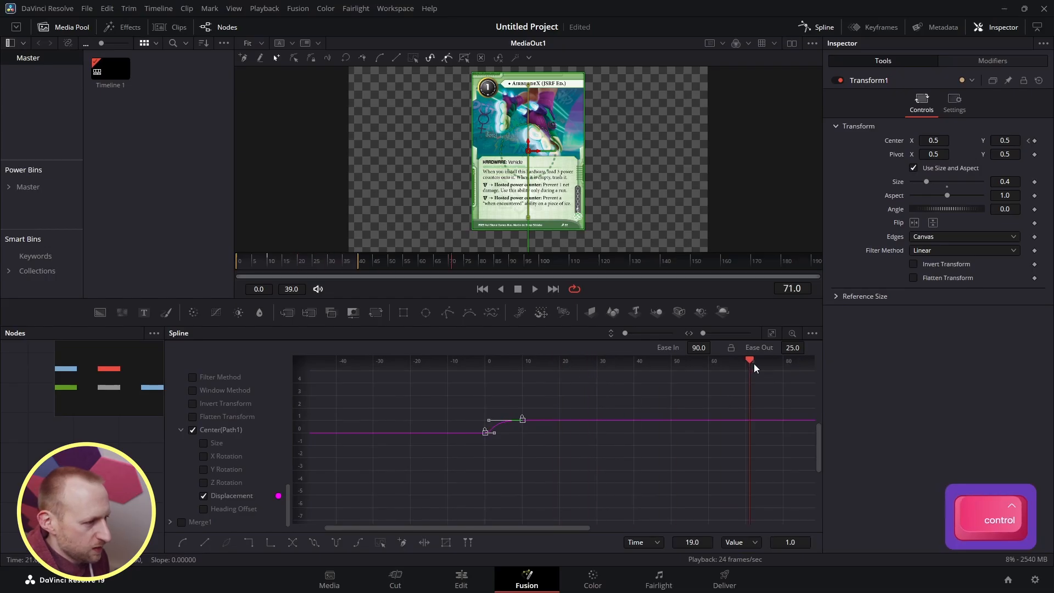
left_click(461, 579)
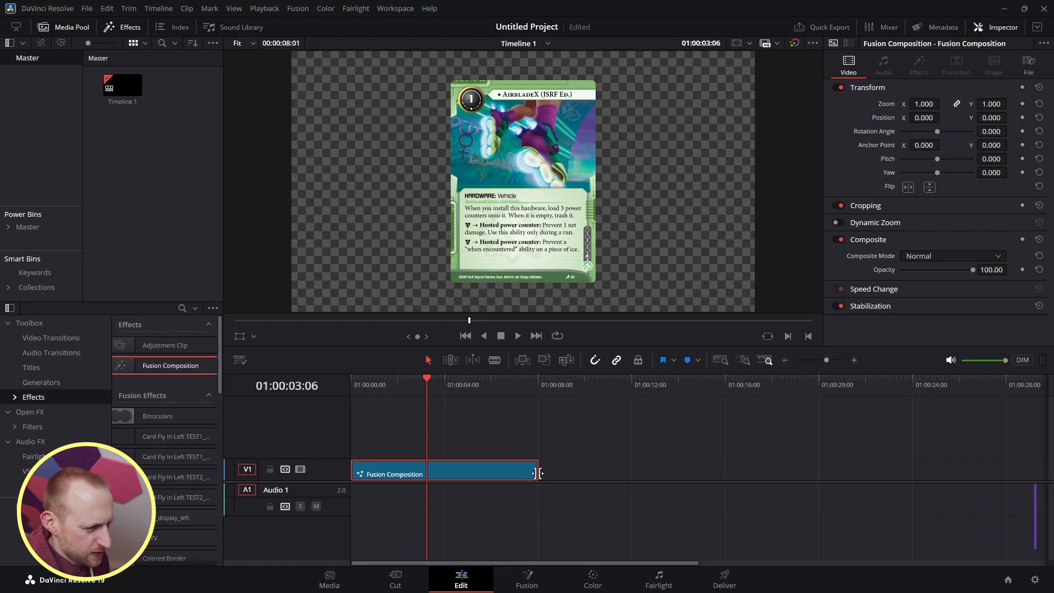
left_click(525, 579)
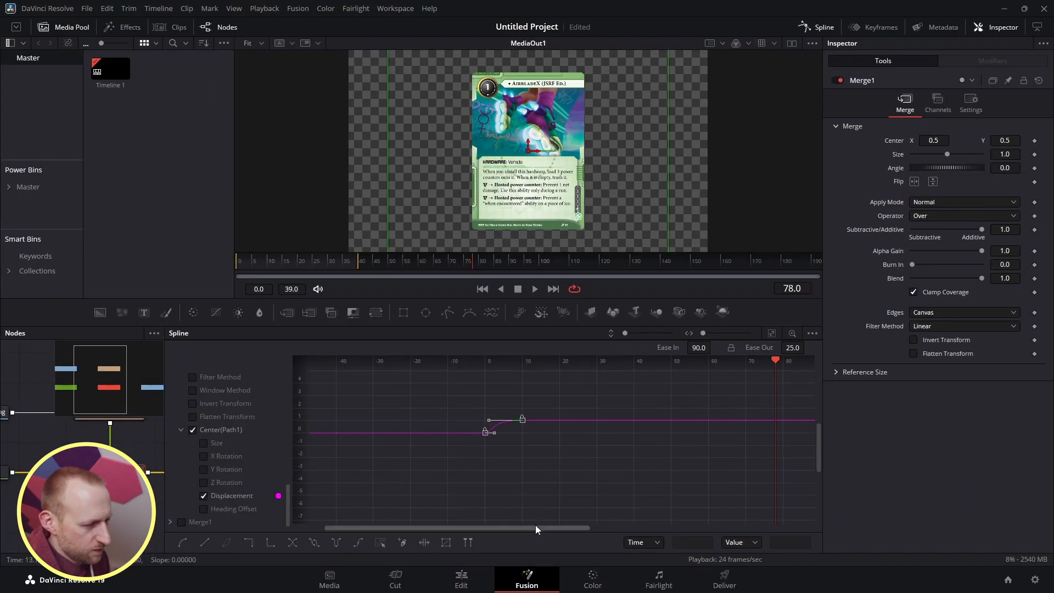
left_click_drag(535, 527, 778, 522)
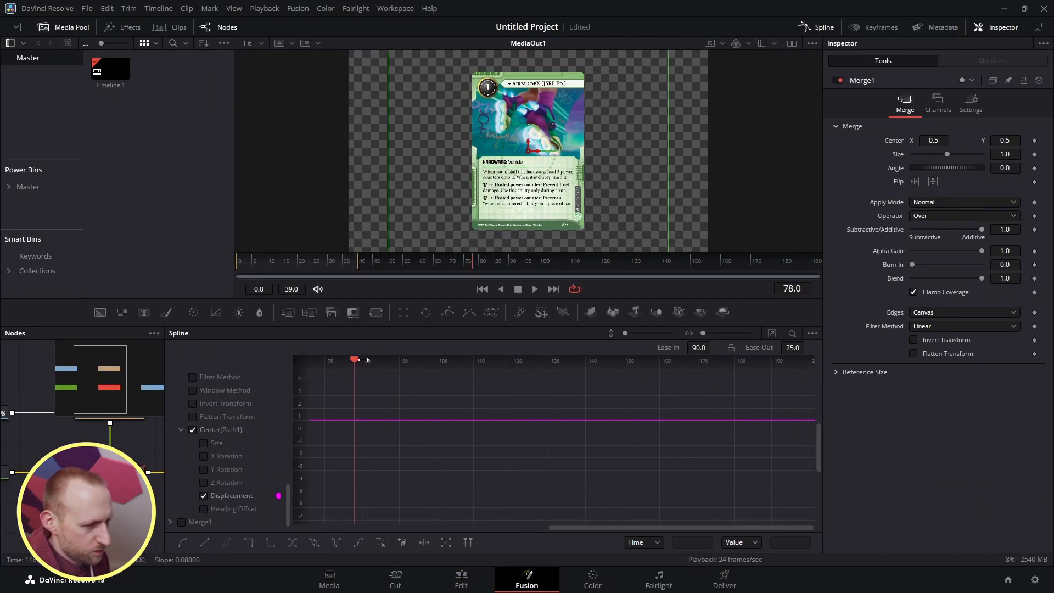
left_click_drag(363, 360, 700, 375)
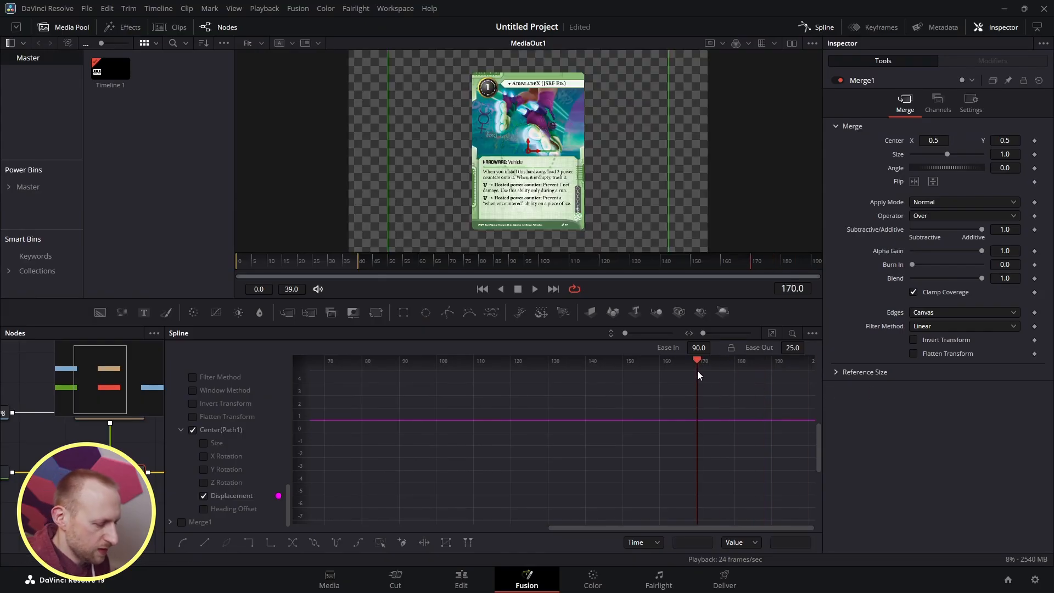
Try to paste copied keyframe data onto the Displacement curve at frame 170, and undo the paste.
key("ctrl+v")
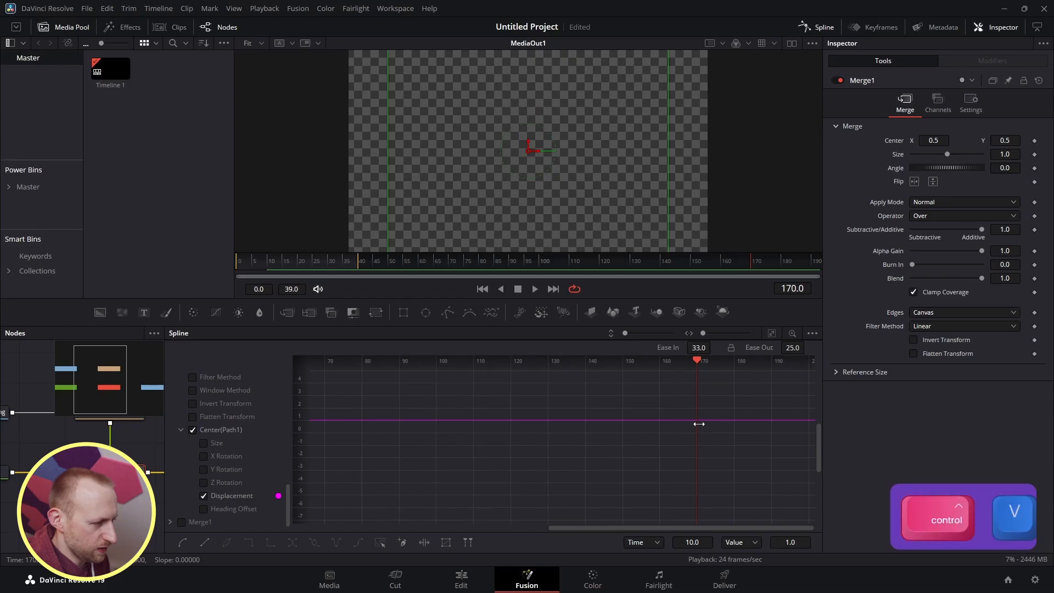
scroll(630, 434, "down", 5, "ctrl")
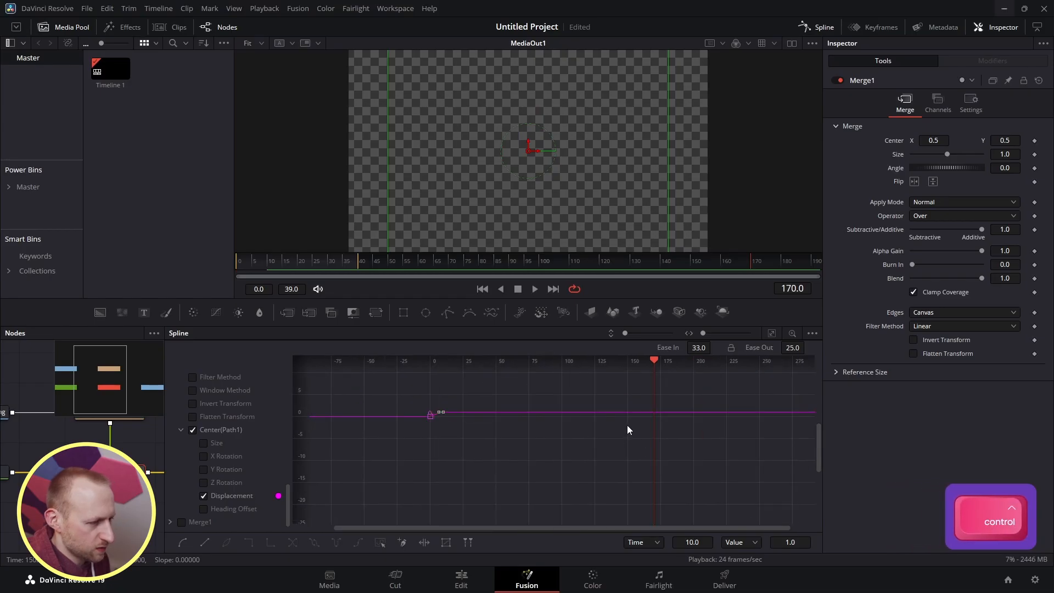
key("ctrl+z")
Copy the two existing Displacement keyframes and add a keyframe to the Displacement curve at about frame 175.
left_click_drag(489, 456, 403, 394)
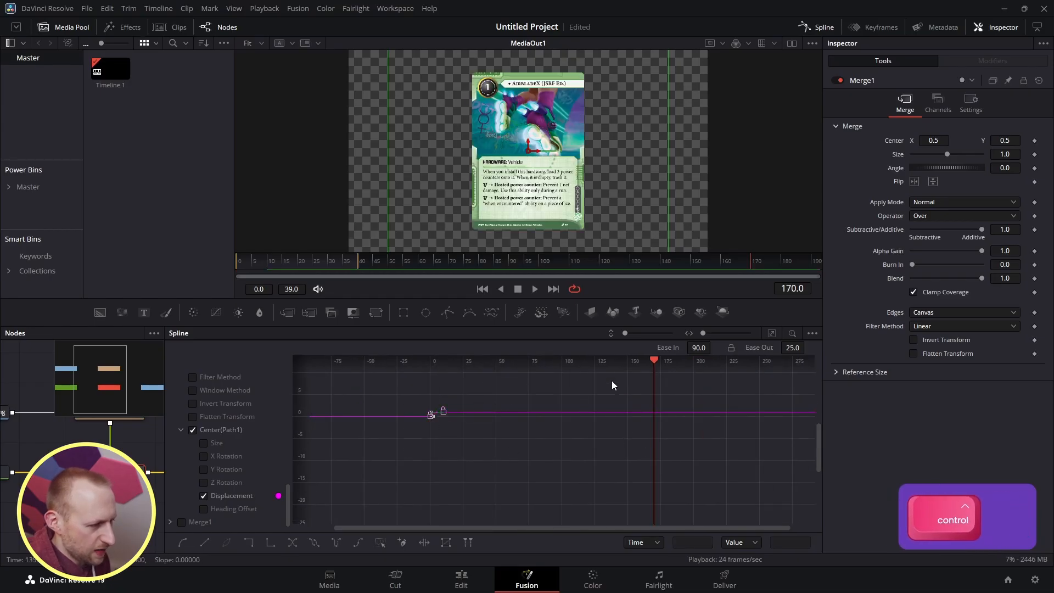
key("ctrl+c")
left_click_drag(654, 360, 660, 360)
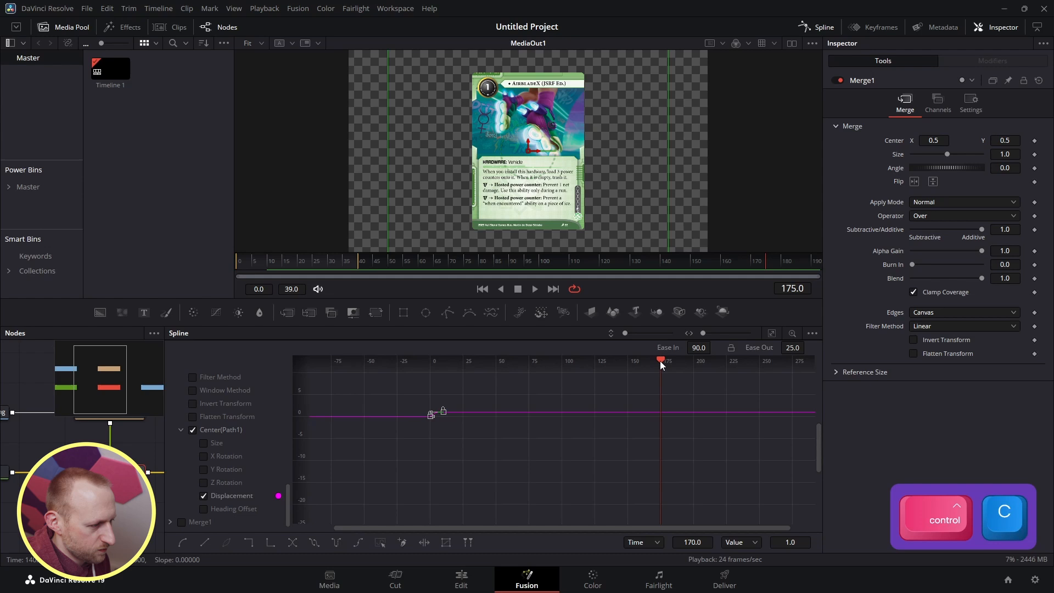
left_click(660, 412, "ctrl")
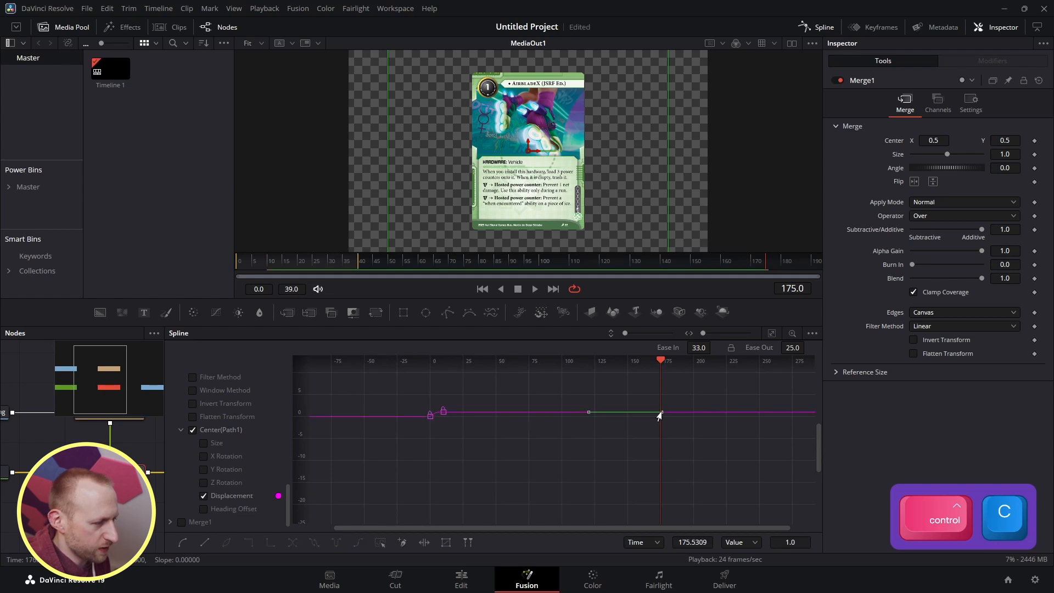
Paste the copied keyframes onto the Displacement curve at about frame 175 and reverse them so the curve falls from 1 to 0.
key("ctrl+v")
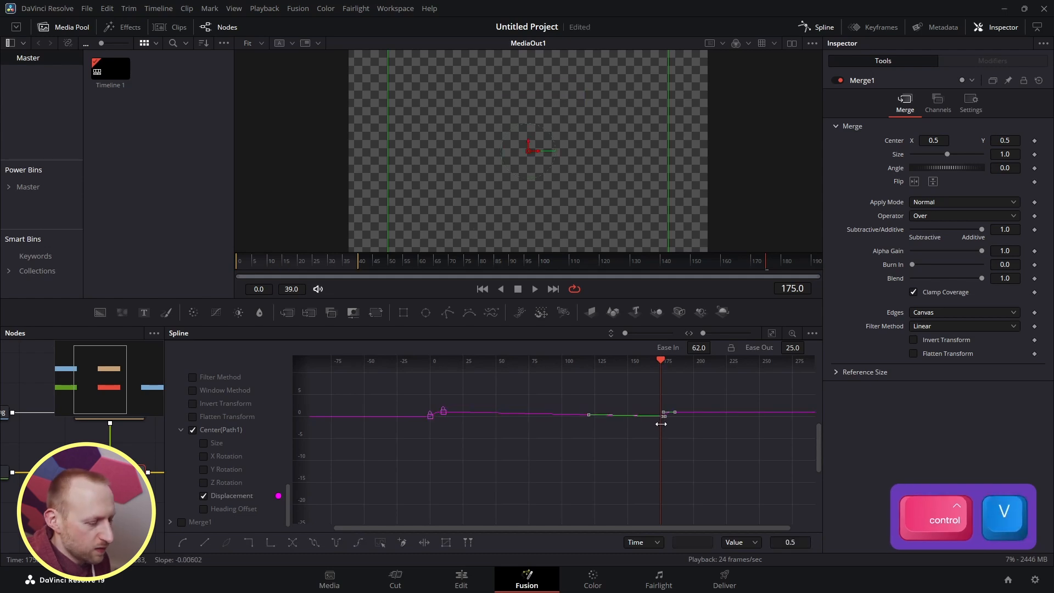
key("v")
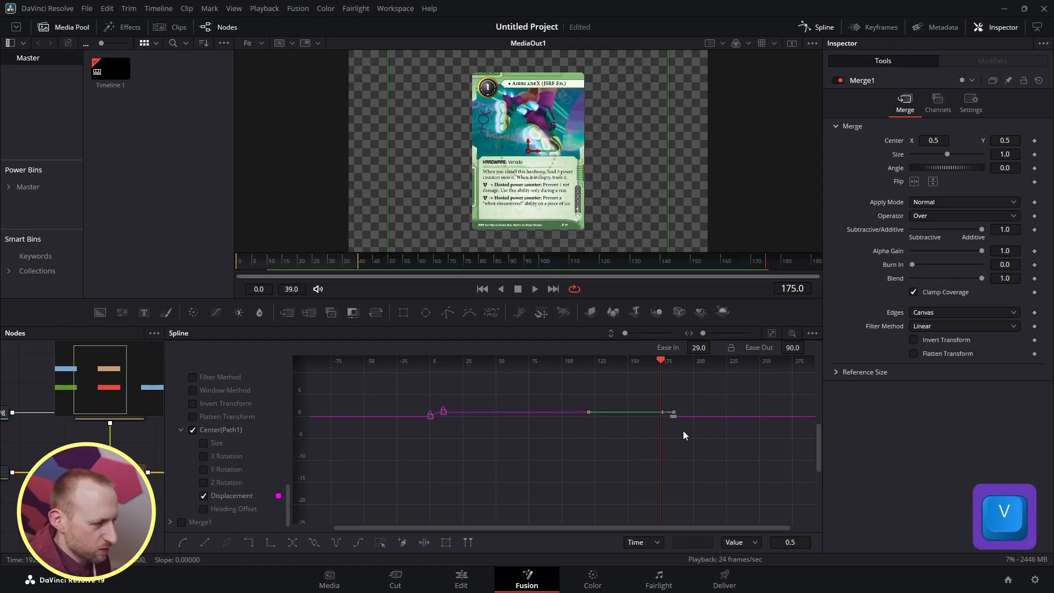
scroll(670, 417, "up", 4, "ctrl")
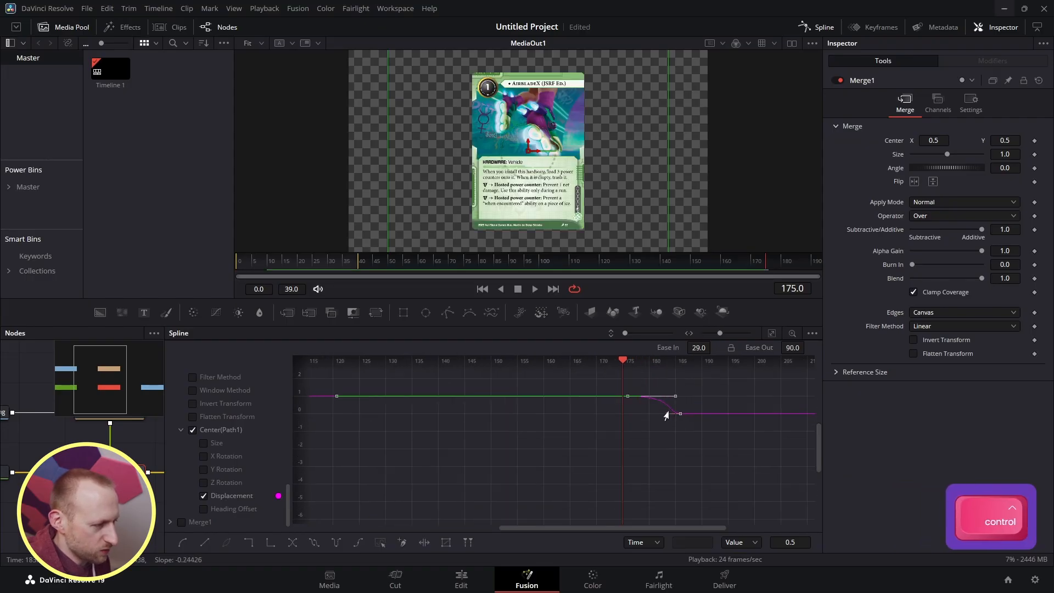
right_click(670, 406)
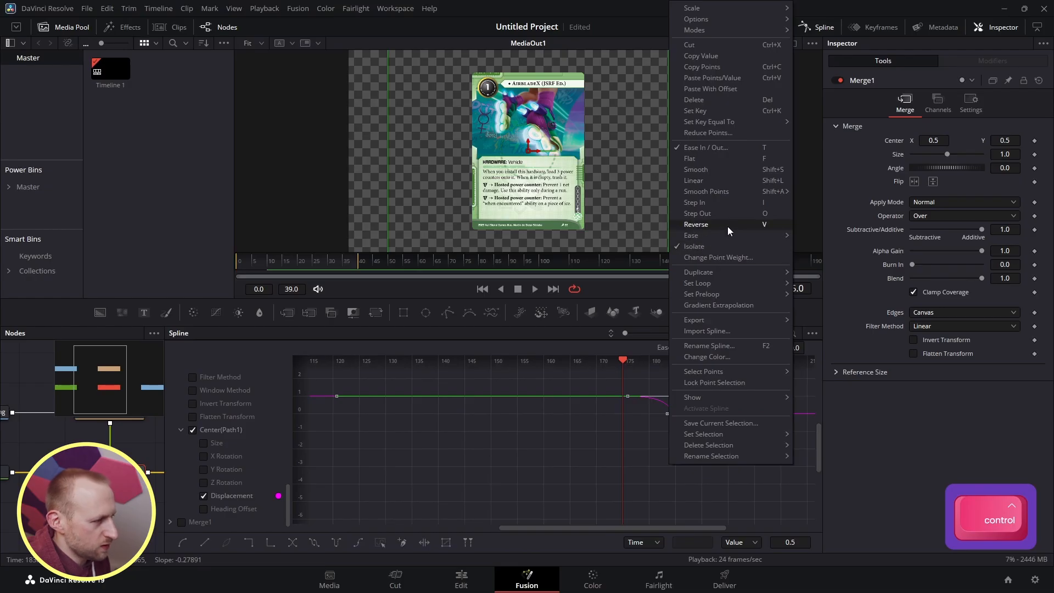
left_click(762, 225)
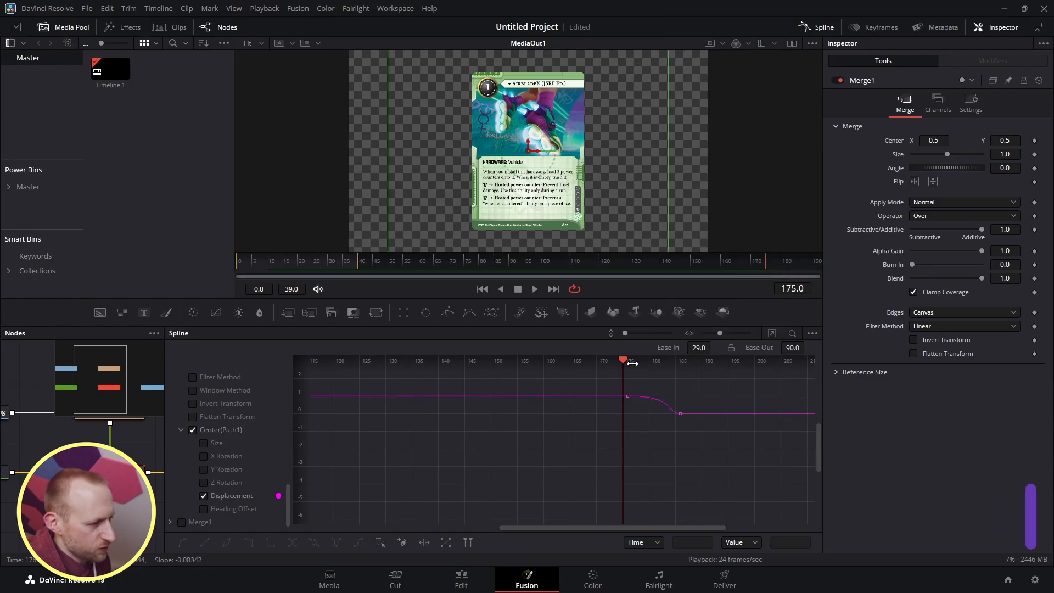
Scrub back to frame 100, fit the whole Displacement curve in the Spline editor, and play the composition briefly.
left_click_drag(624, 363, 397, 369)
scroll(463, 388, "down", 4)
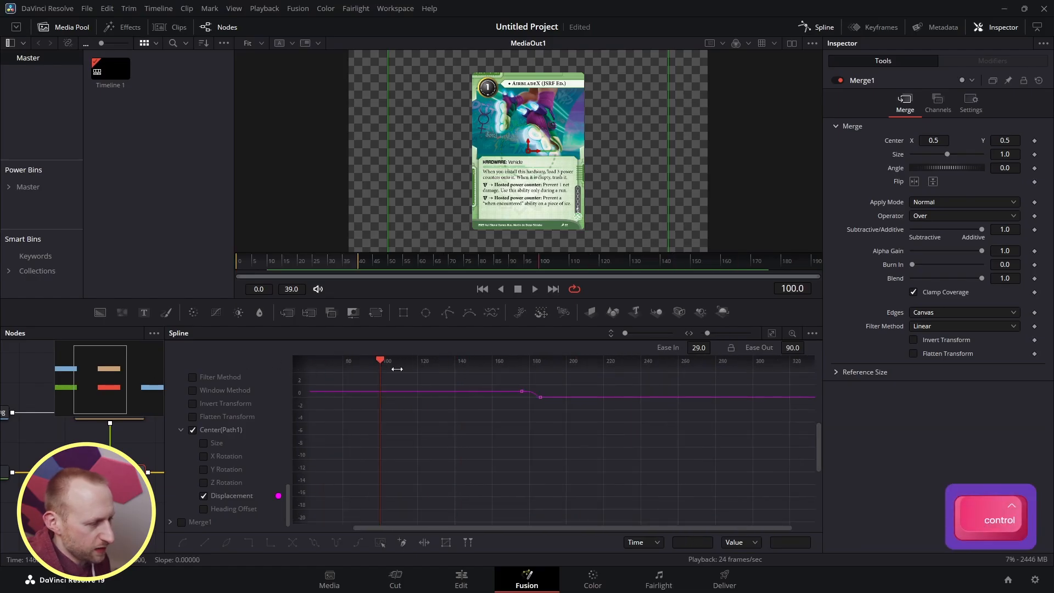
left_click(772, 333)
key("space")
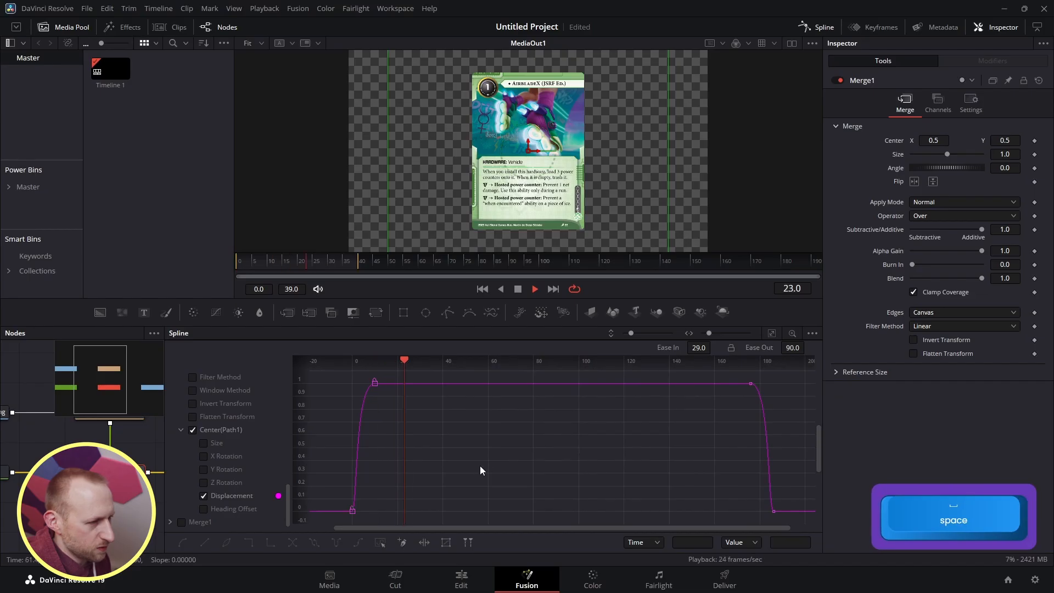
key("space")
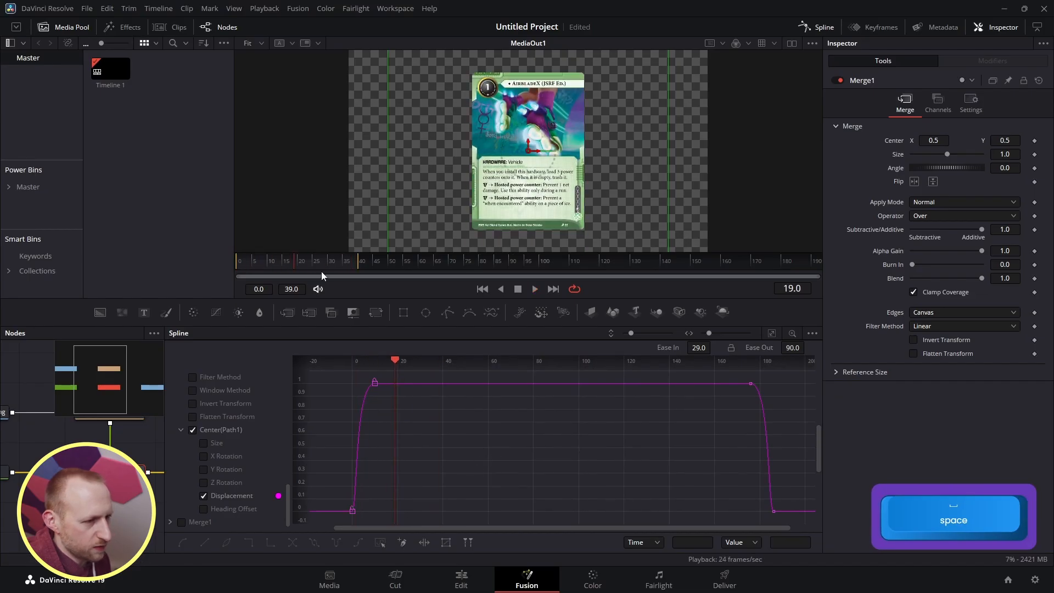
Extend the render range's end to frame 192, play the composition, and move the playhead back to frame 29.
left_click_drag(358, 262, 864, 259)
key("space")
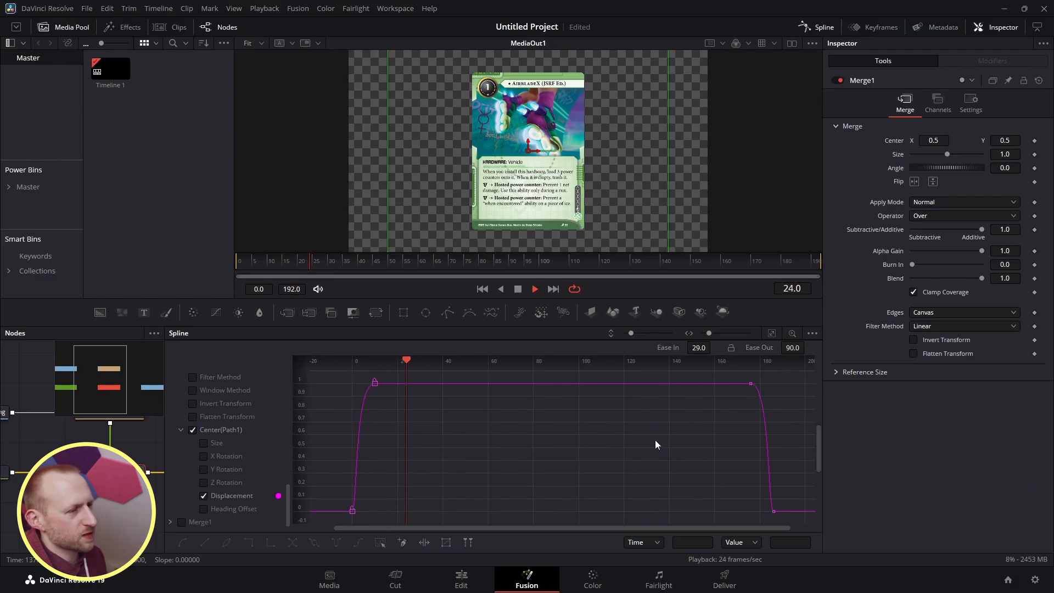
key("space")
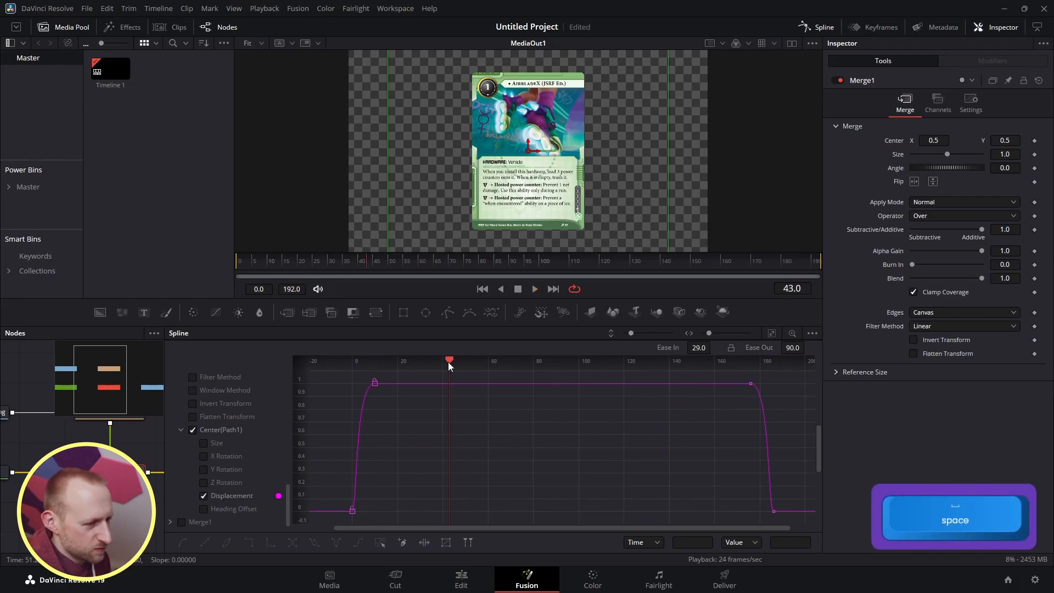
left_click_drag(448, 361, 417, 387)
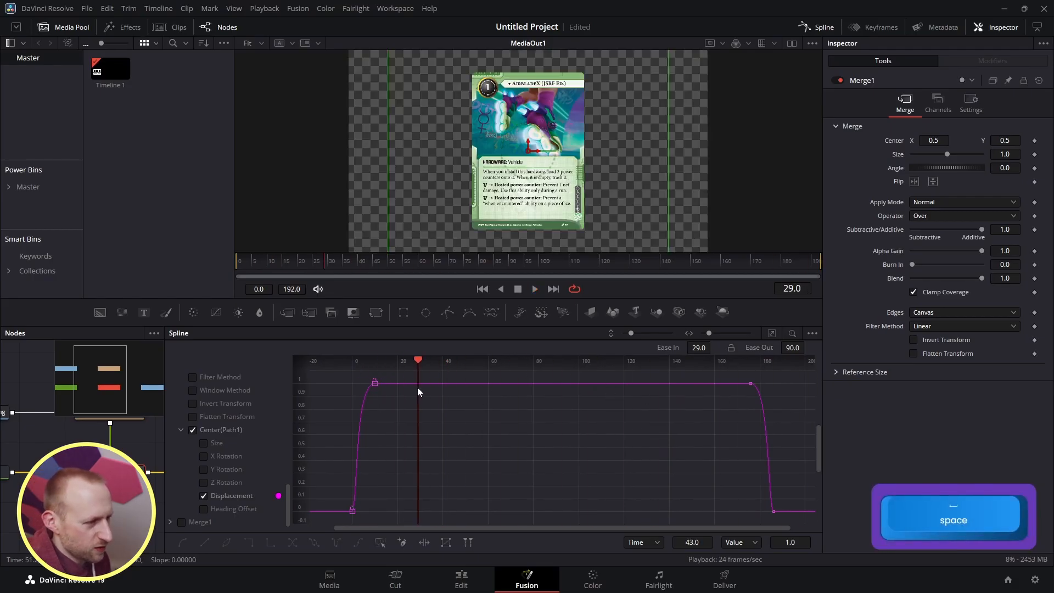
Check the clip on the Edit page, return to Fusion, and hide the Spline editor to show the full node graph.
left_click(464, 580)
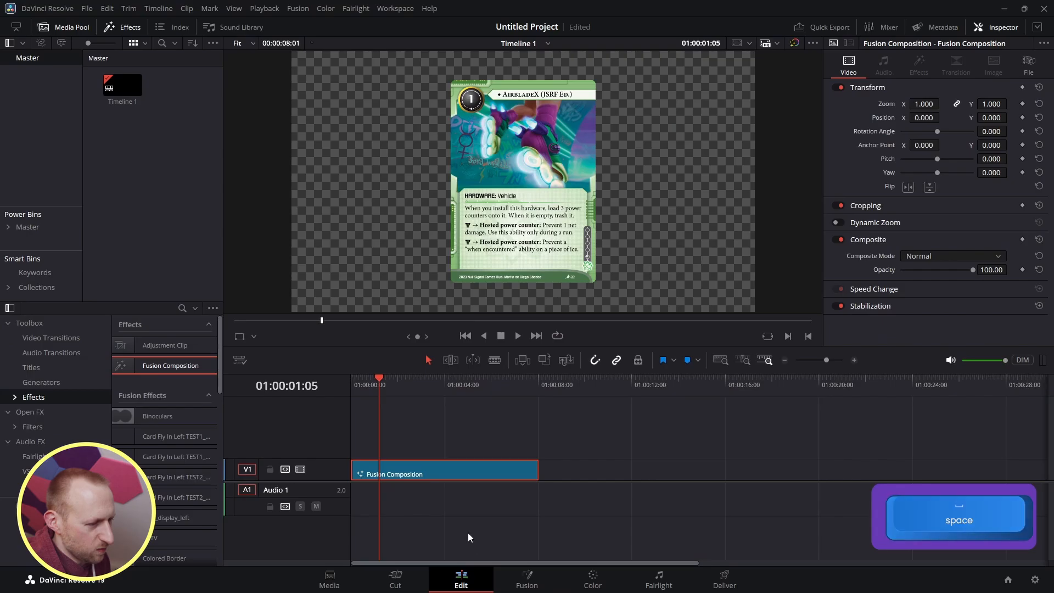
left_click(528, 583)
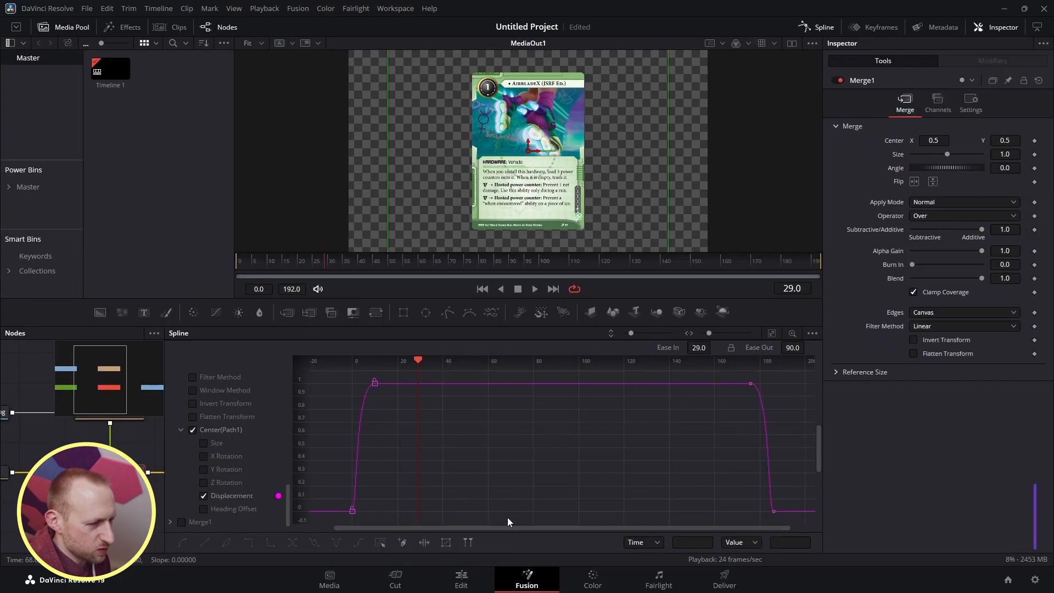
left_click(818, 28)
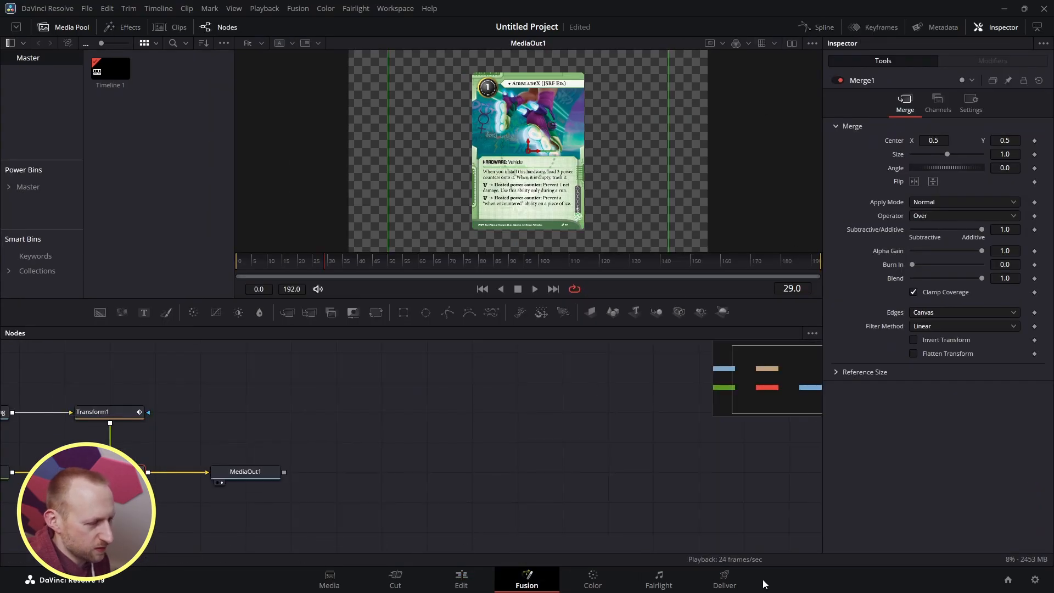
left_click_drag(125, 516, 486, 512)
Copy the Fusion Composition clip on the Edit page and paste it on V1 at 01:00:10:13.
key("shift+4")
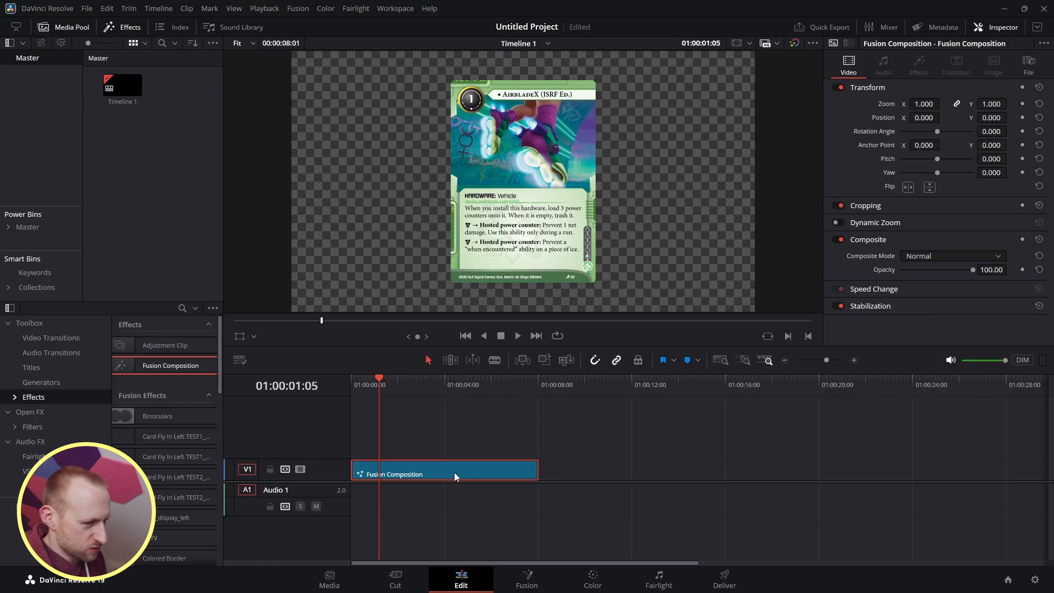
key("ctrl+c")
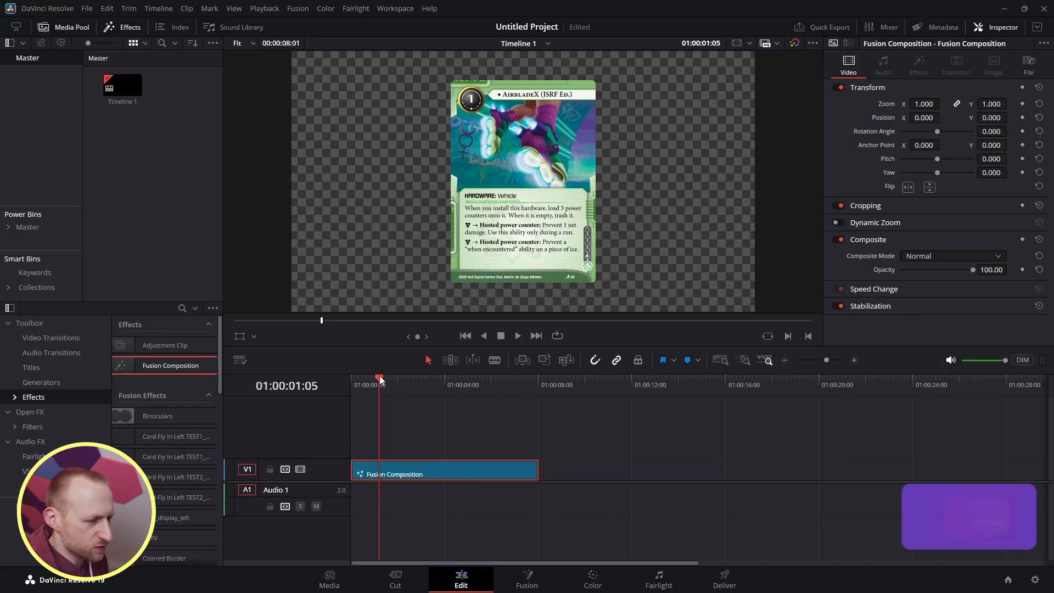
left_click_drag(380, 376, 594, 404)
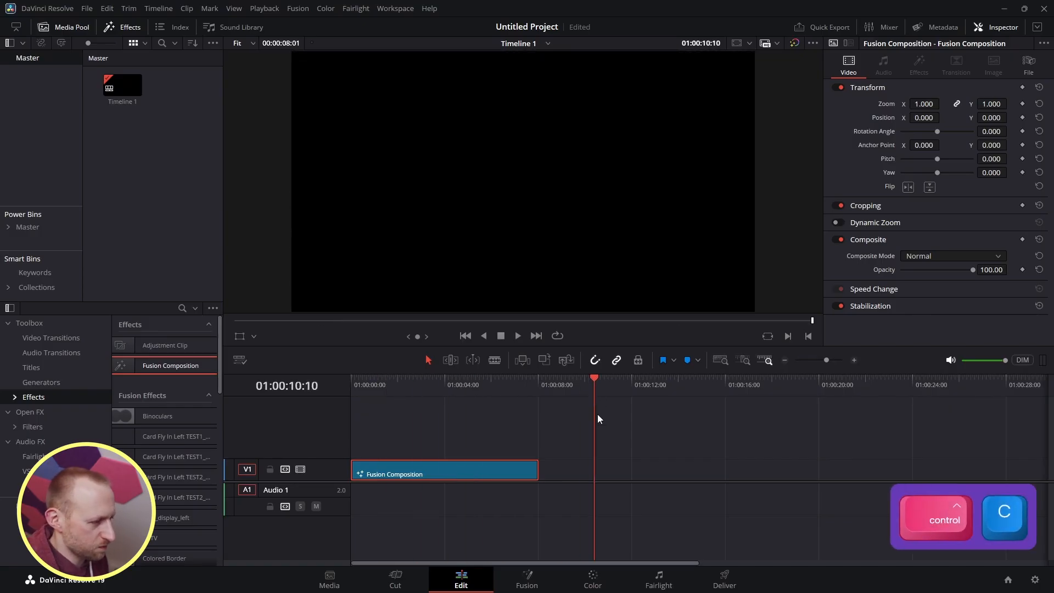
left_click(608, 476)
left_click(598, 379)
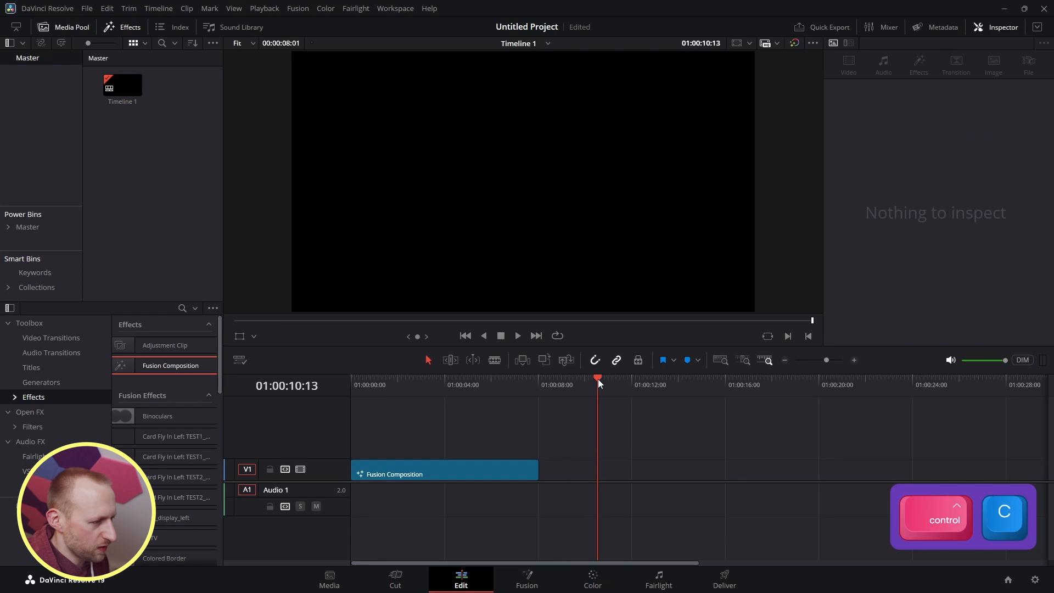
key("ctrl+v")
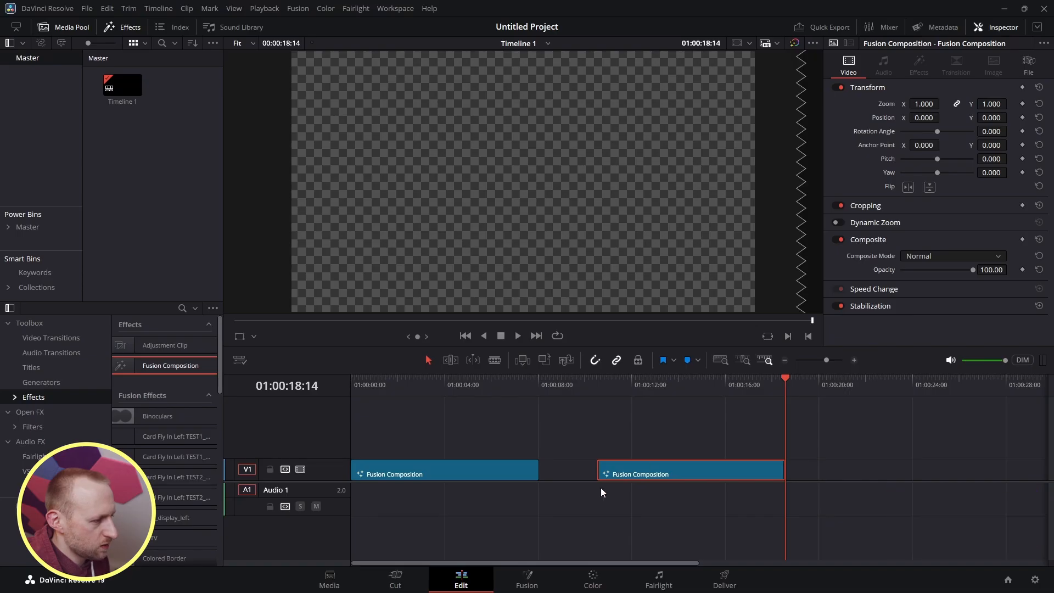
Replace the image in the pasted composition's loader with chastushka.png from the Cards - NSG png folder.
left_click(525, 580)
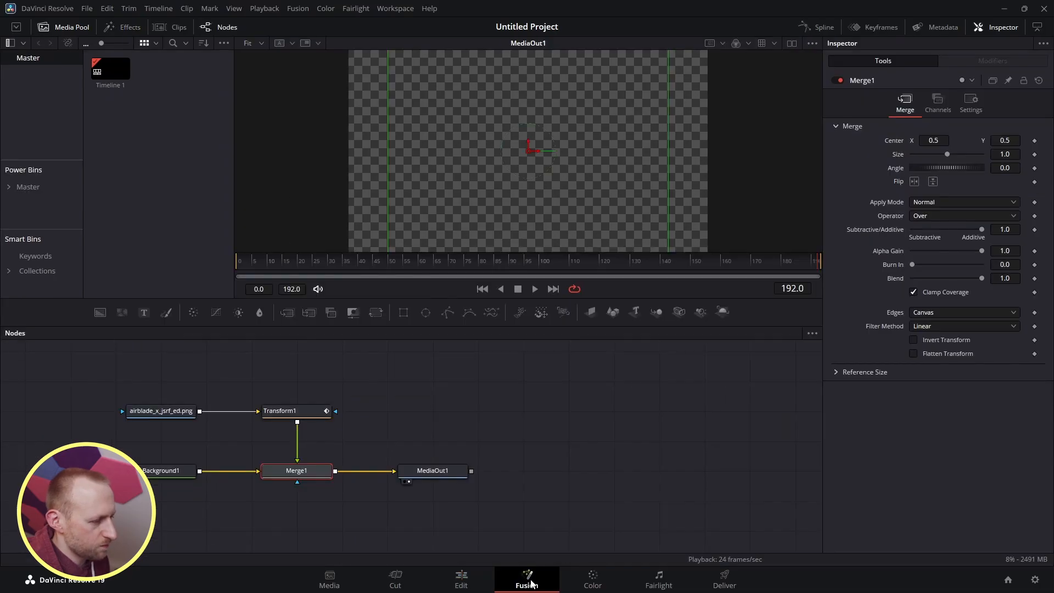
left_click(160, 413)
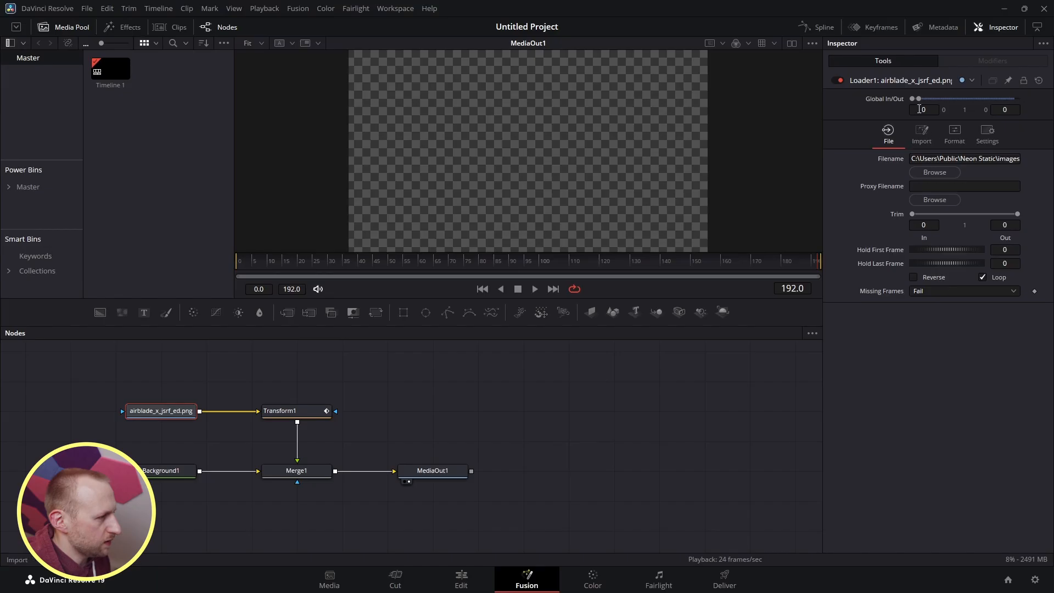
left_click(934, 172)
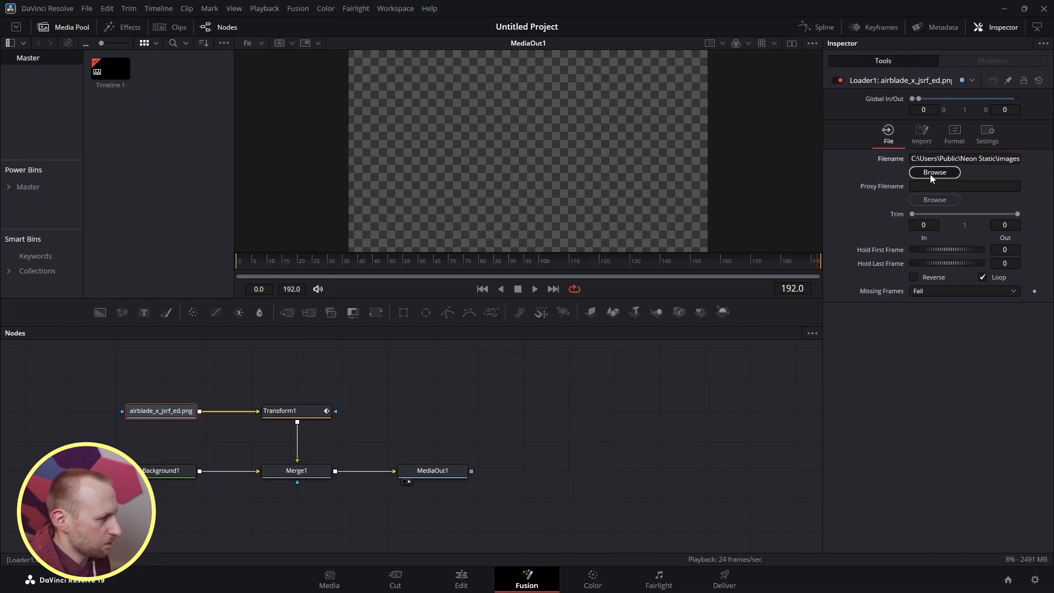
left_click(604, 125)
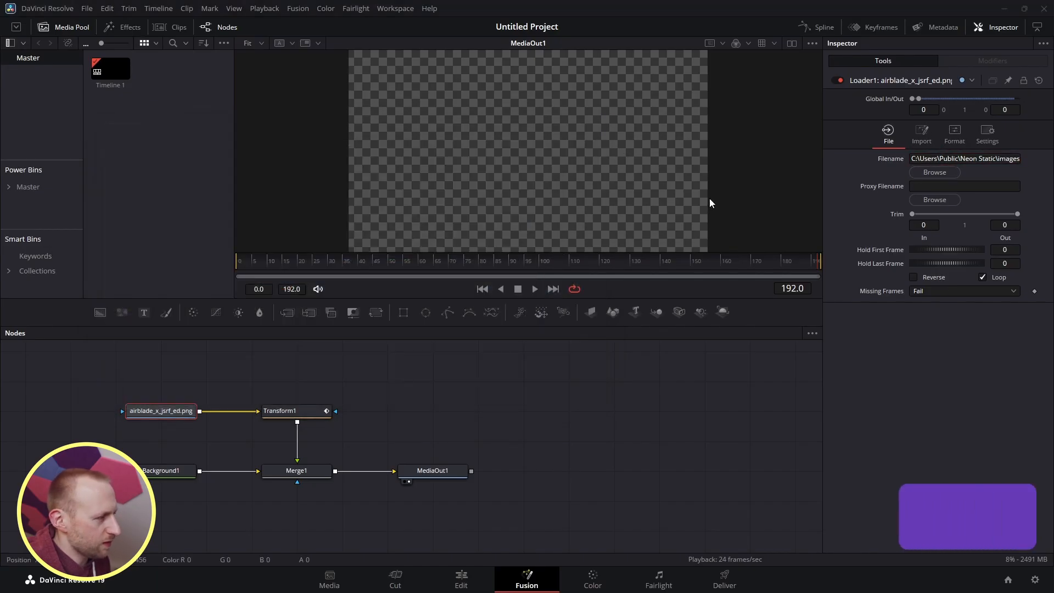
key("alt+Tab")
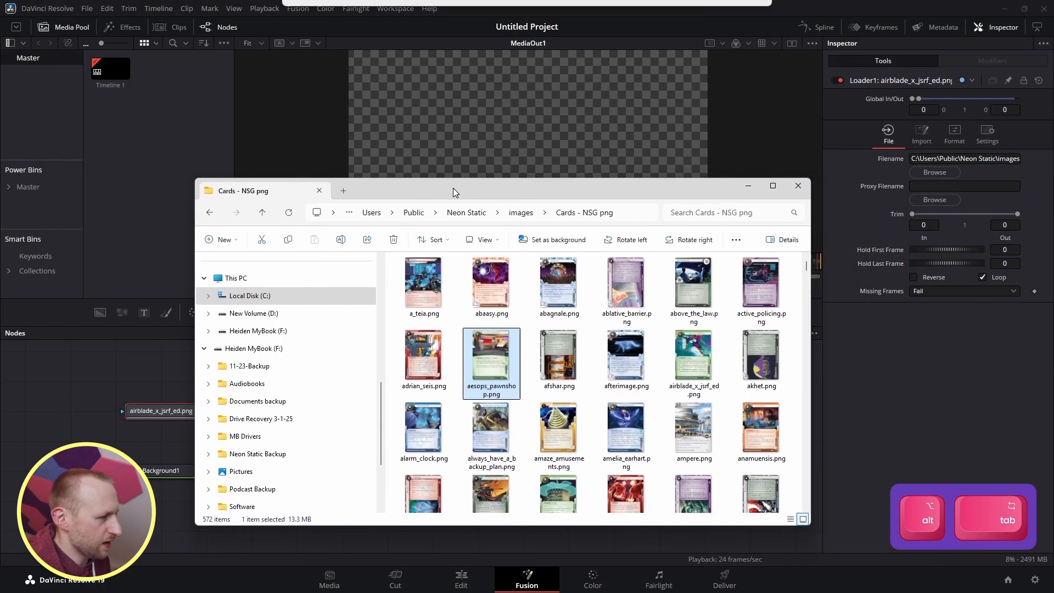
left_click_drag(455, 192, 427, 198)
scroll(604, 343, "down", 10)
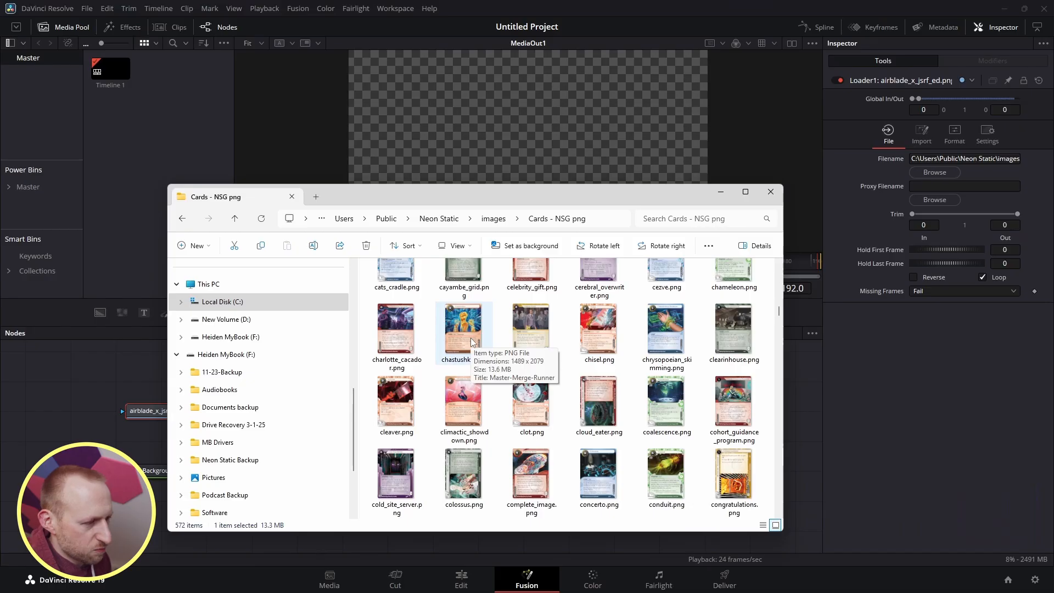
left_click_drag(465, 337, 951, 162)
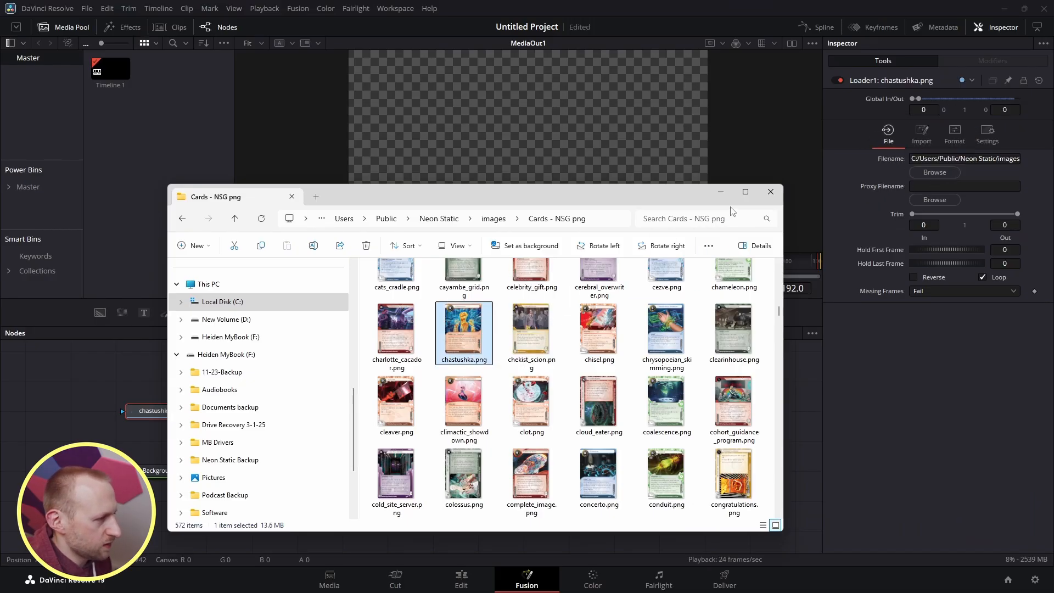
left_click(725, 190)
Play the copied composition on the Edit page timeline, starting from 01:00:10:06.
left_click(461, 579)
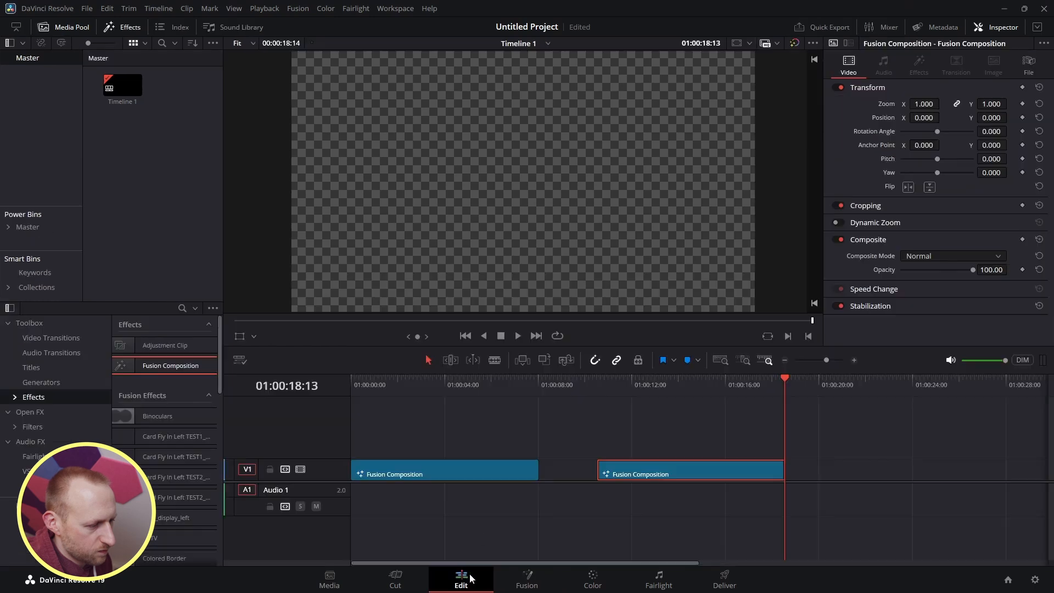
key("shift+Left")
key("shift+Left")
key("shift+Left")
key("shift+Left")
left_click_drag(650, 385, 591, 396)
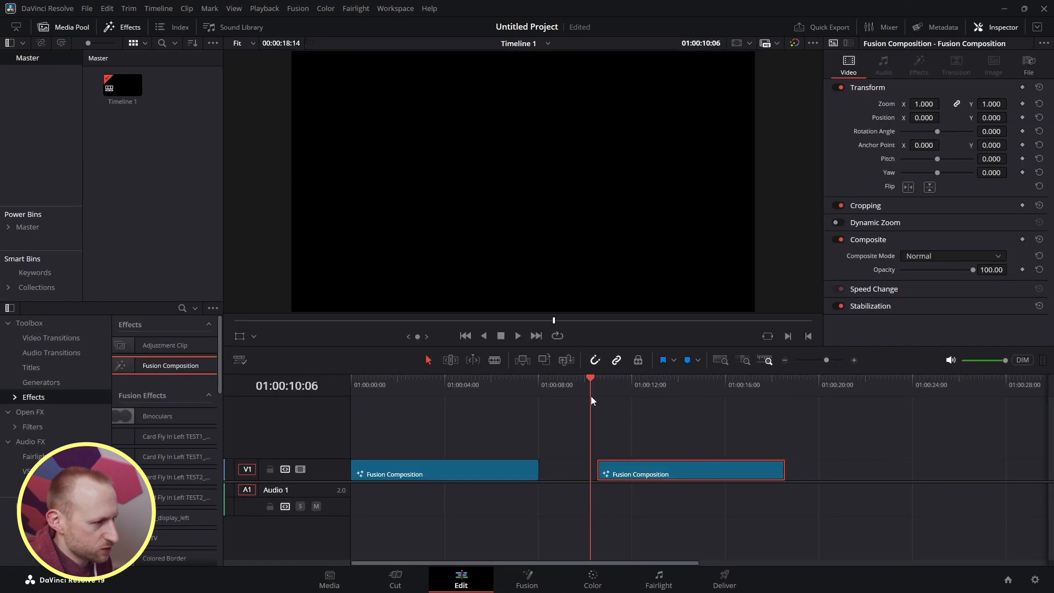
key("space")
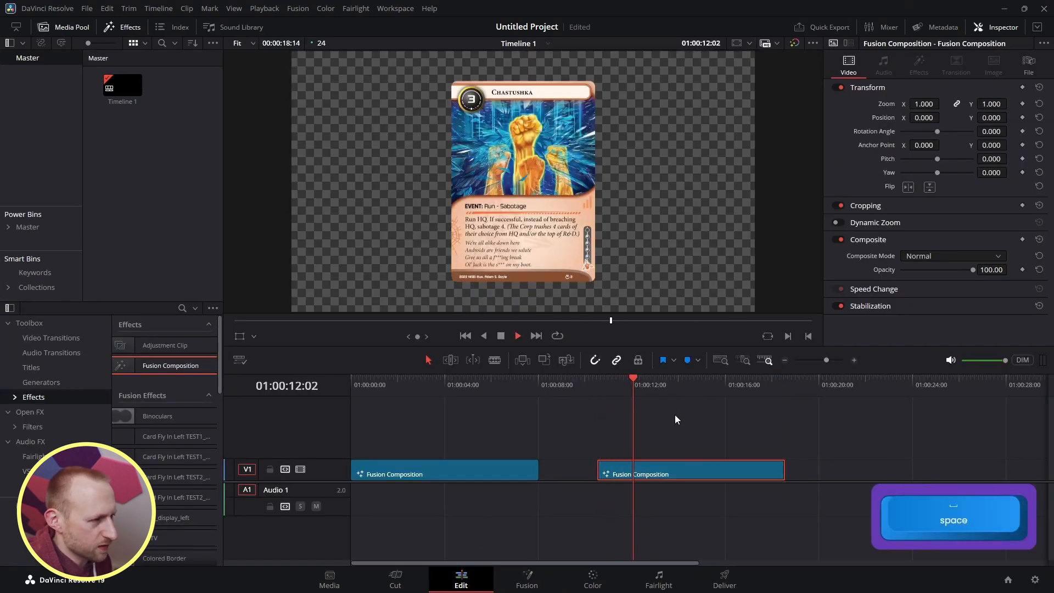
key("space")
Move both Fusion Composition clips from V1 up to track V2.
left_click(483, 465)
left_click_drag(483, 465, 482, 454)
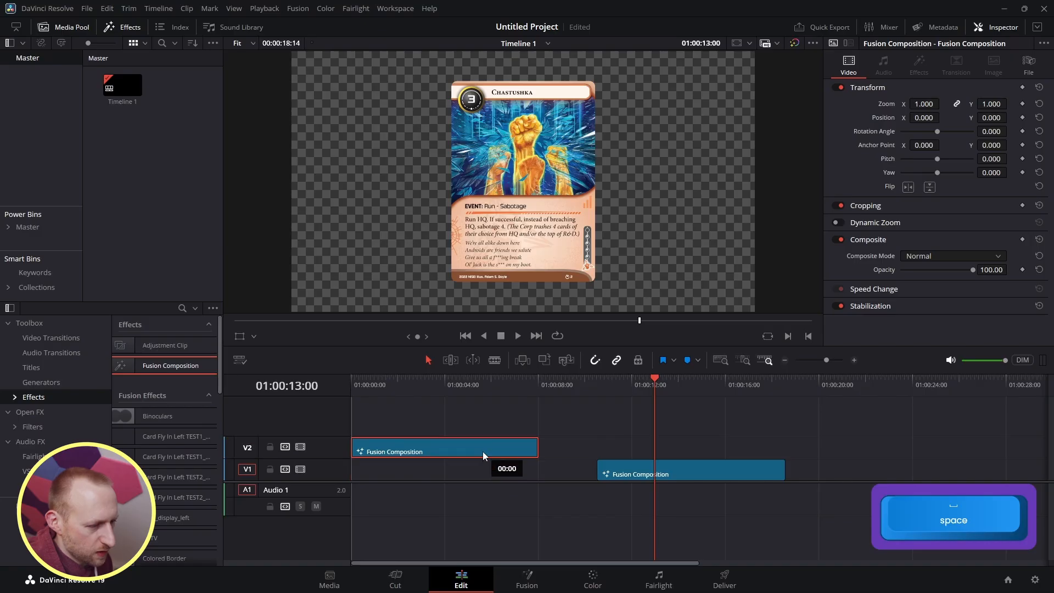
left_click_drag(652, 474, 649, 457)
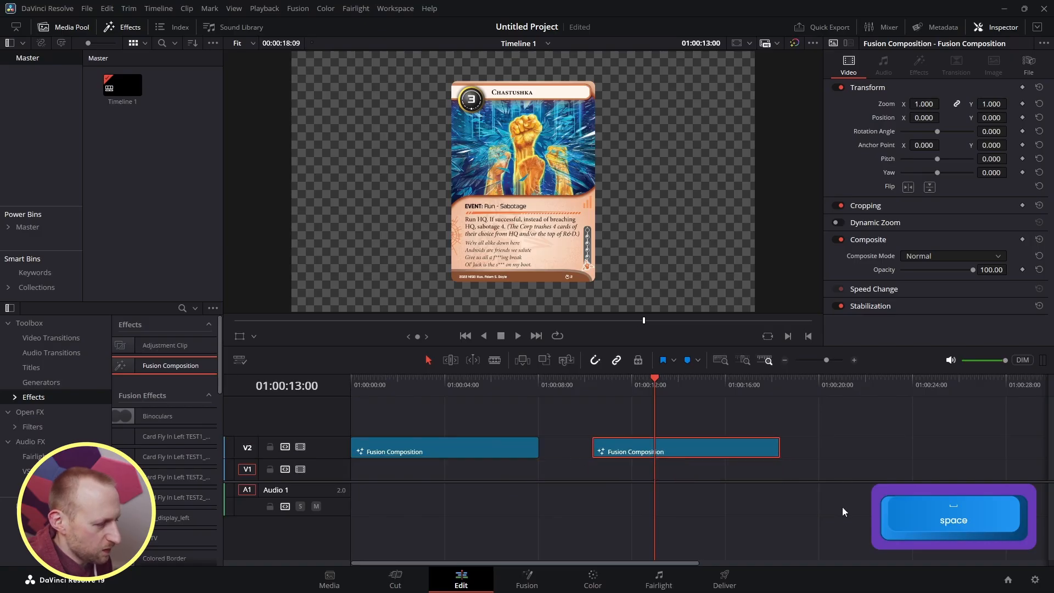
Add the A23 artwork PNG at the start of V1 beneath the compositions and extend it to about 20 seconds.
key("alt+Tab")
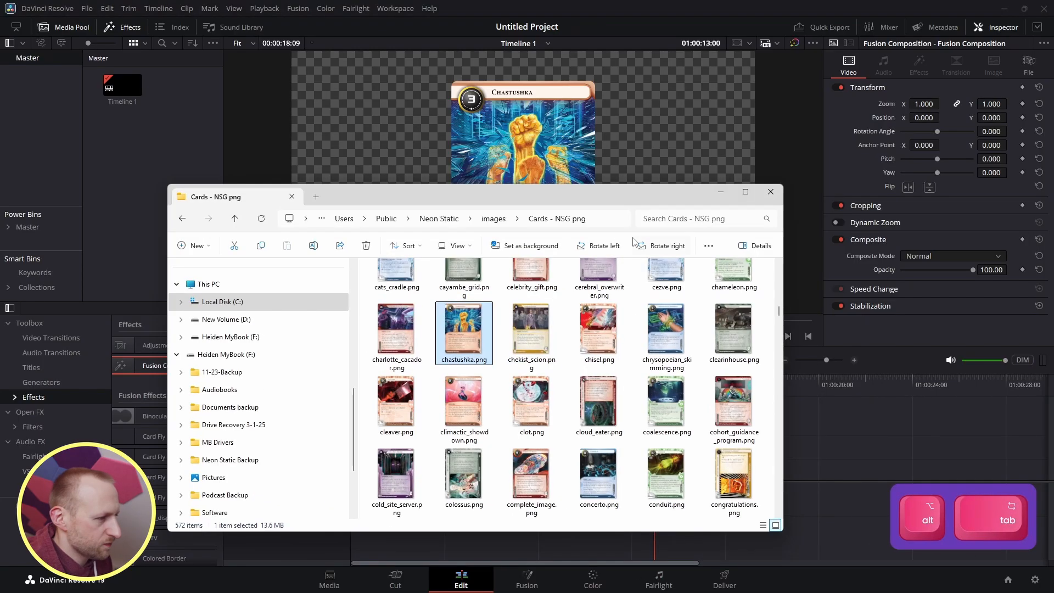
key("alt+Tab")
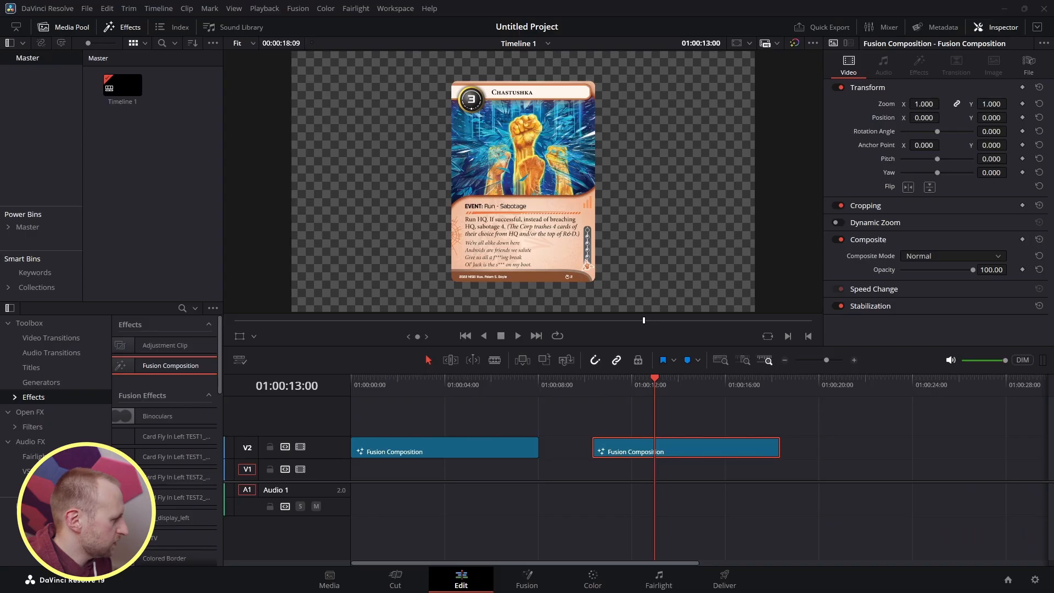
left_click_drag(1053, 425, 349, 479)
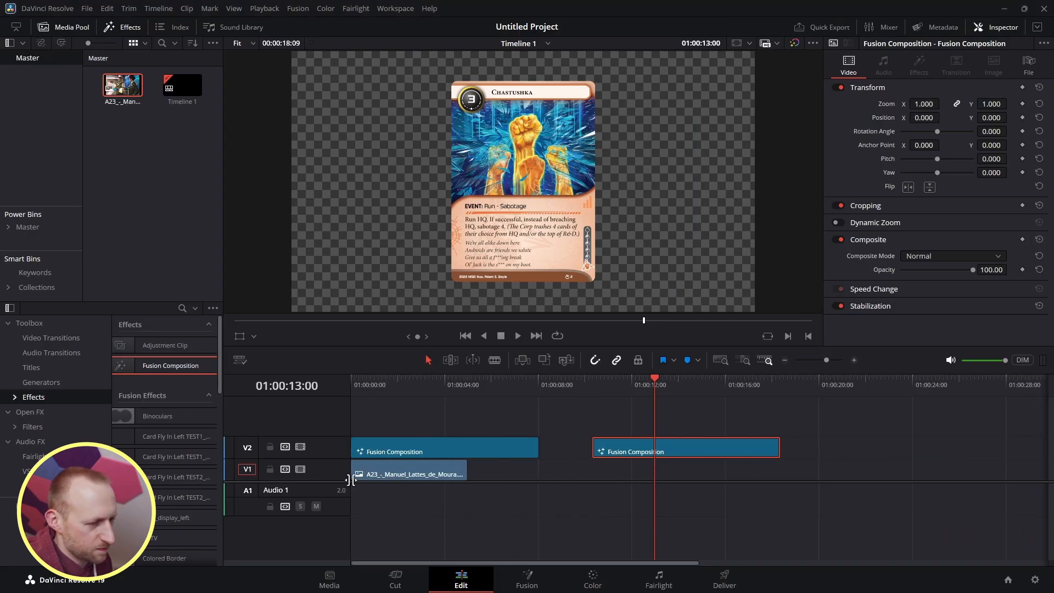
left_click_drag(465, 468, 817, 470)
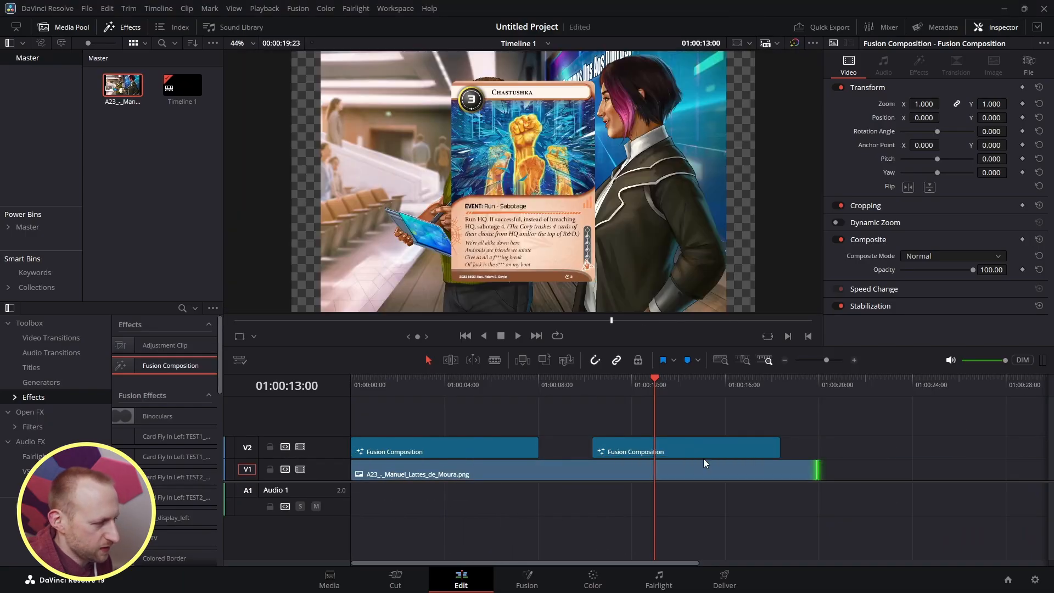
Scale the A23 background artwork to zoom 1.170, position it at X -22, Y -86, and play the timeline from the start.
left_click_drag(652, 380, 351, 384)
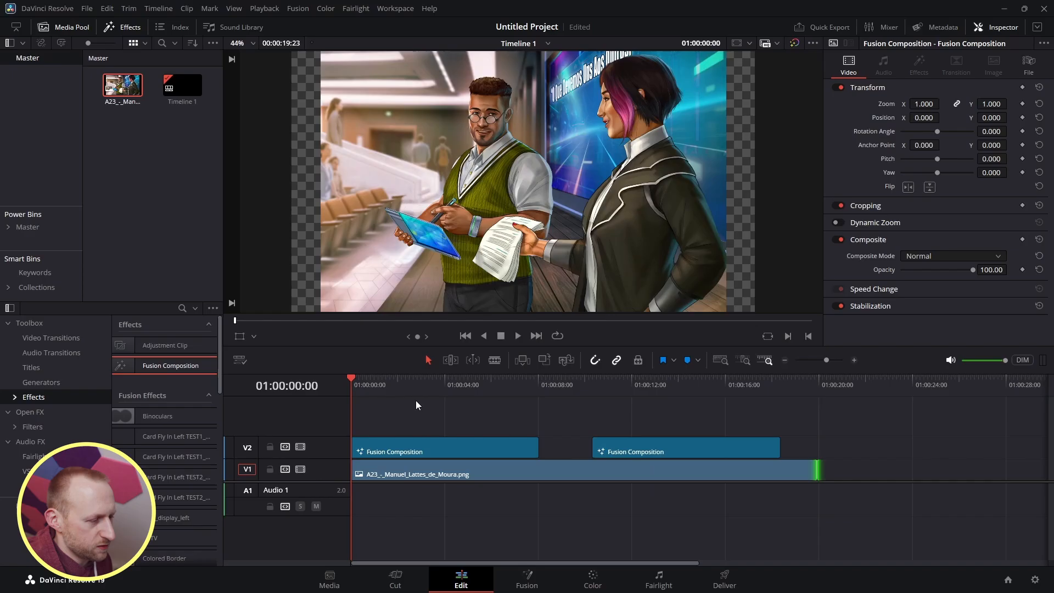
left_click(477, 476)
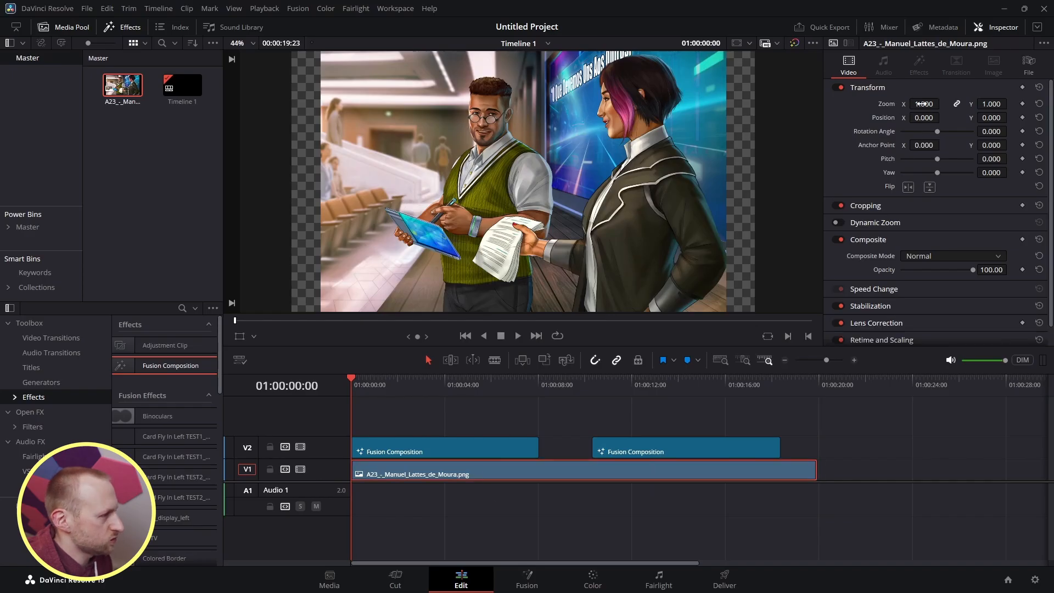
left_click_drag(922, 103, 899, 118)
left_click_drag(988, 118, 955, 118)
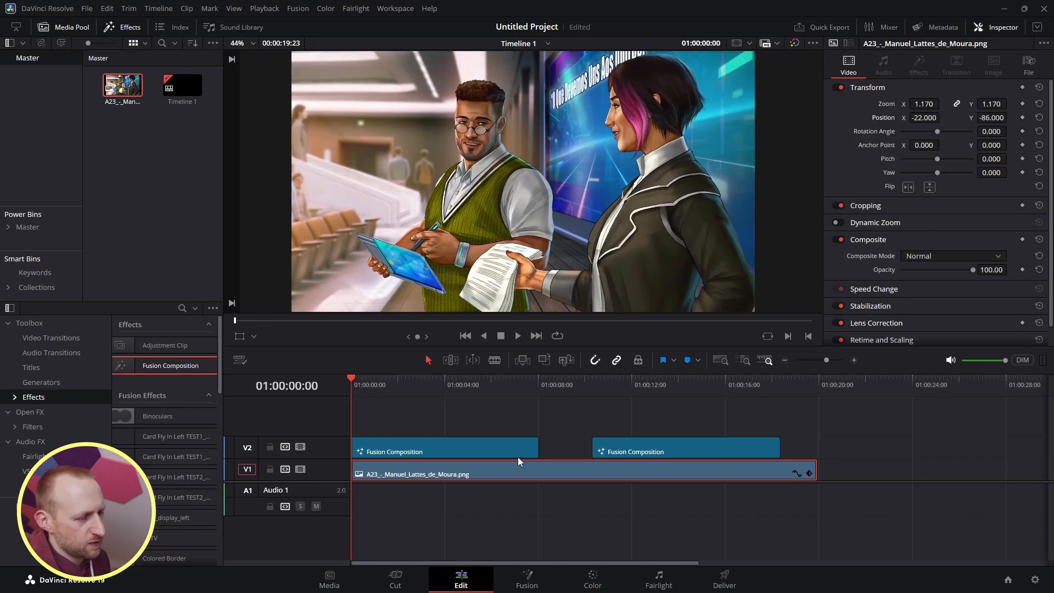
key("space")
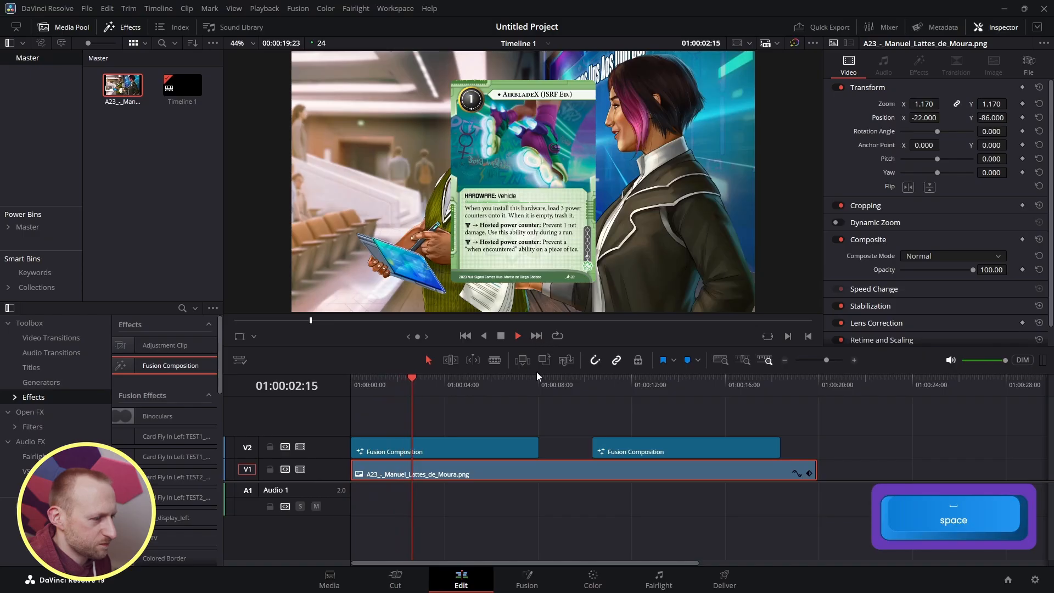
key("space")
Open the first Fusion Composition on the Fusion page and move MediaOut1 farther from Merge1 to make room between them.
left_click(484, 444)
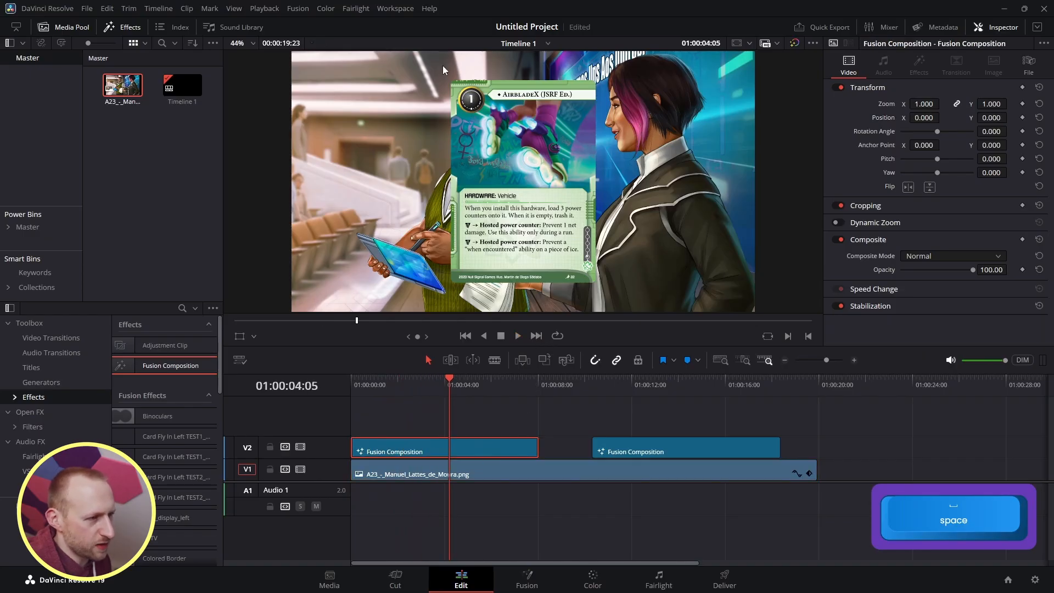
left_click(540, 577)
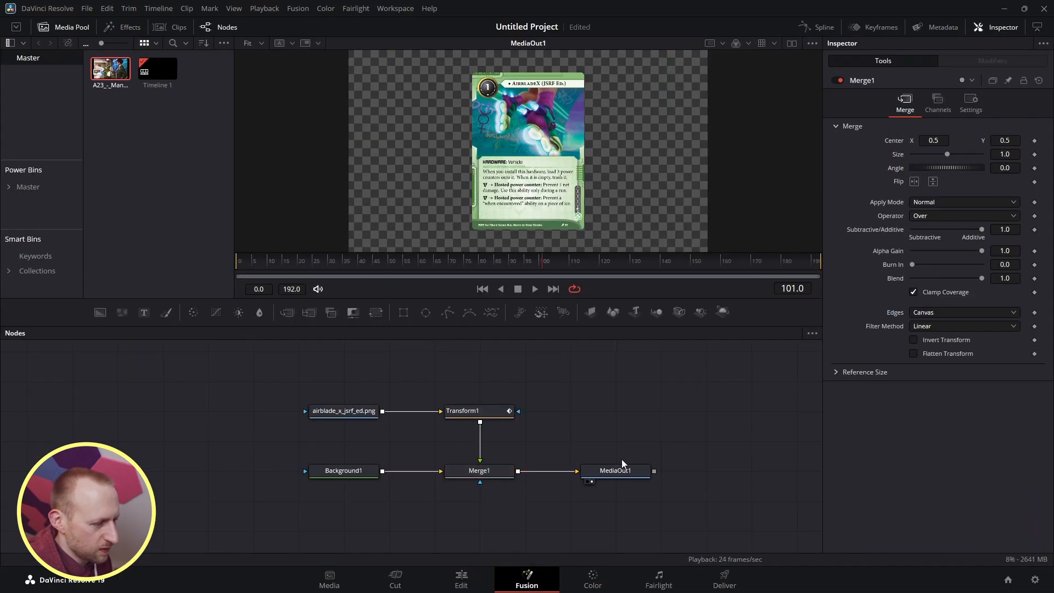
left_click_drag(621, 463, 707, 473)
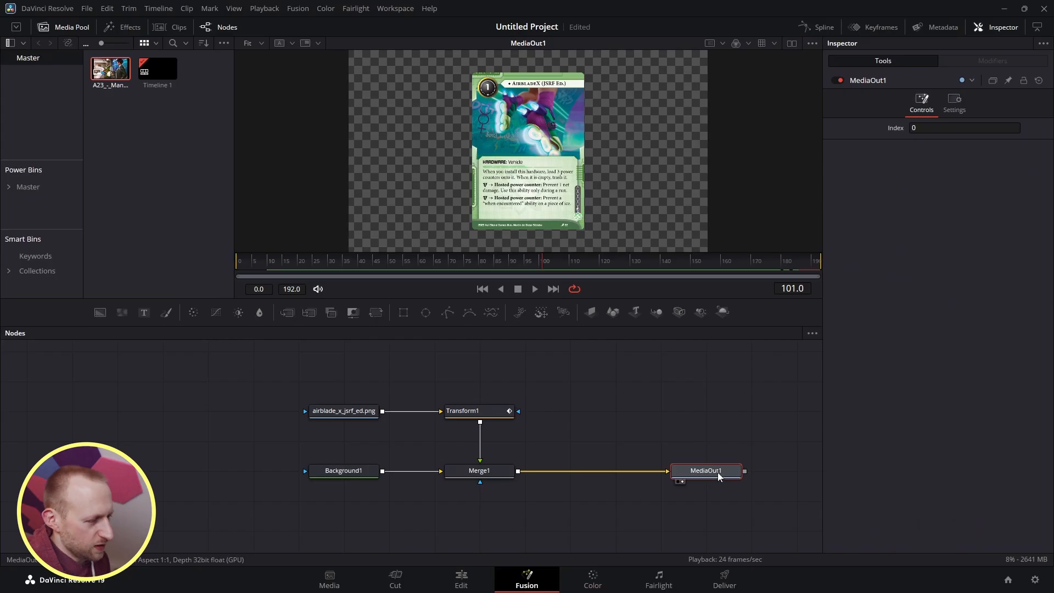
Search the tool list for "drop" and choose the Drop Shadow tool for the card composition.
left_click(617, 389)
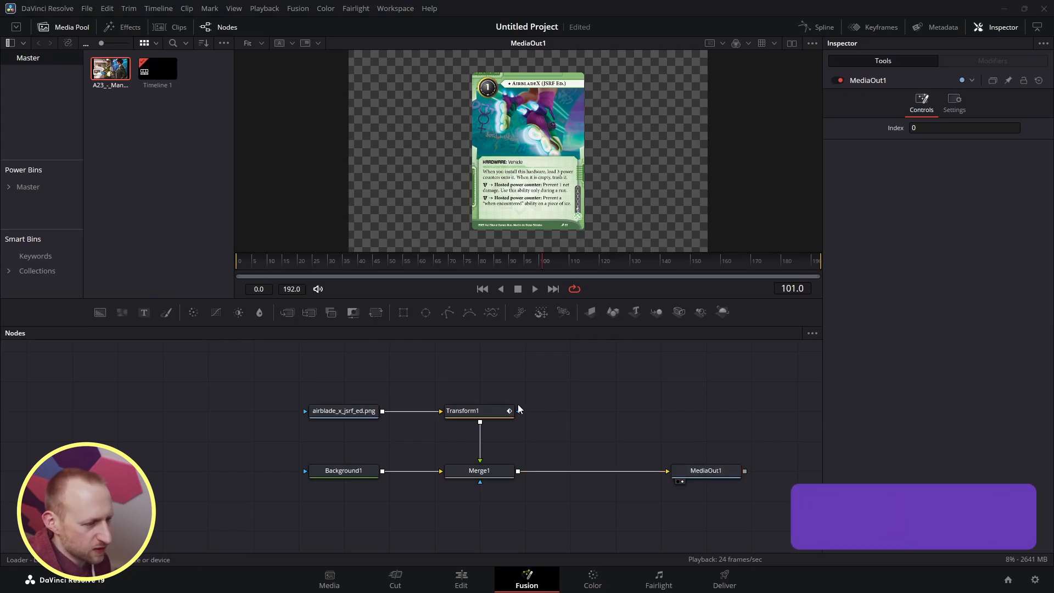
key("shift+space")
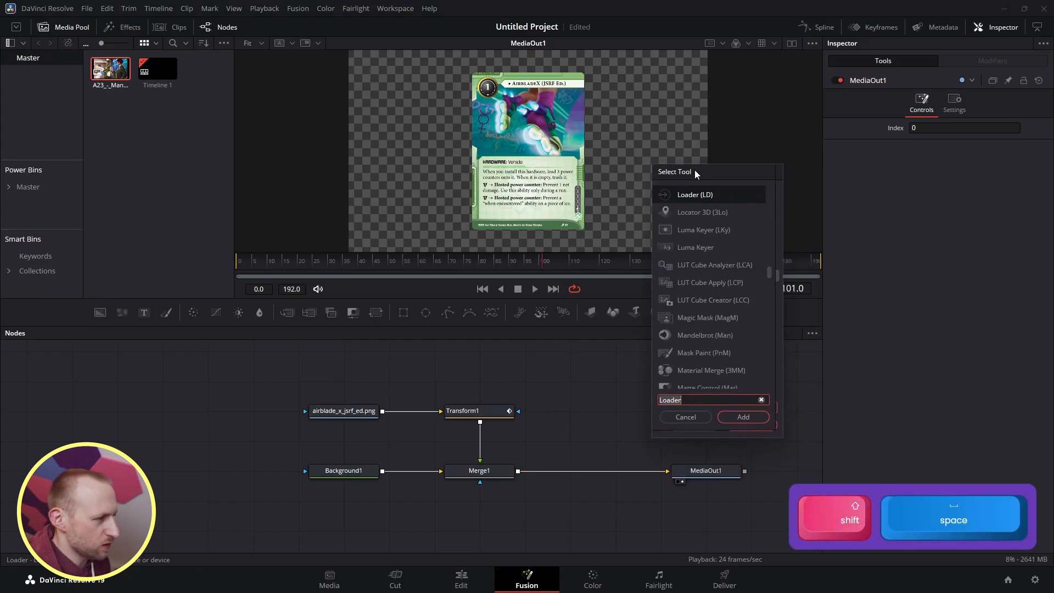
left_click_drag(695, 170, 690, 169)
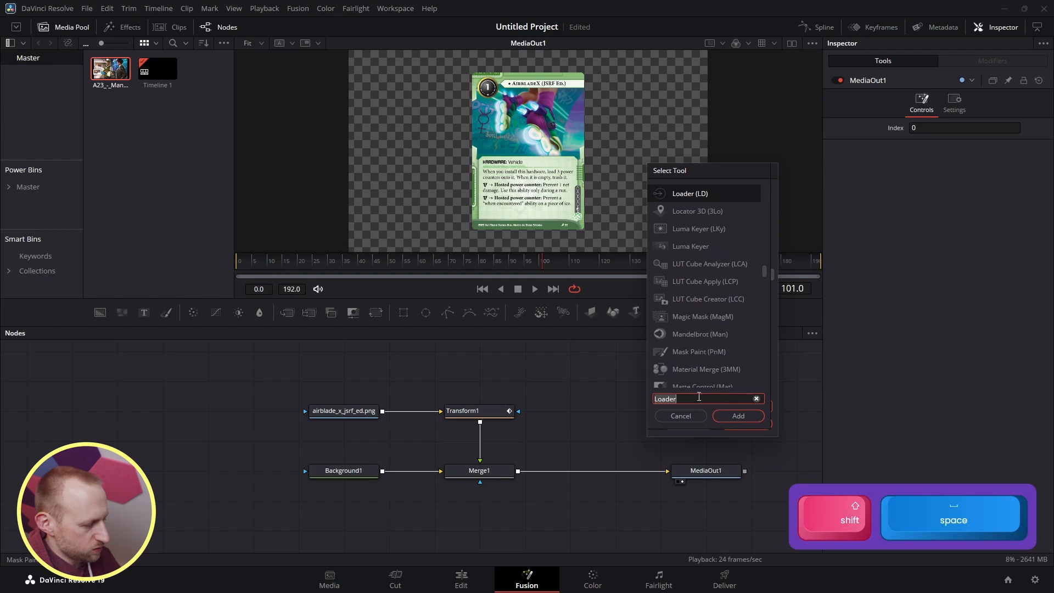
type("drop")
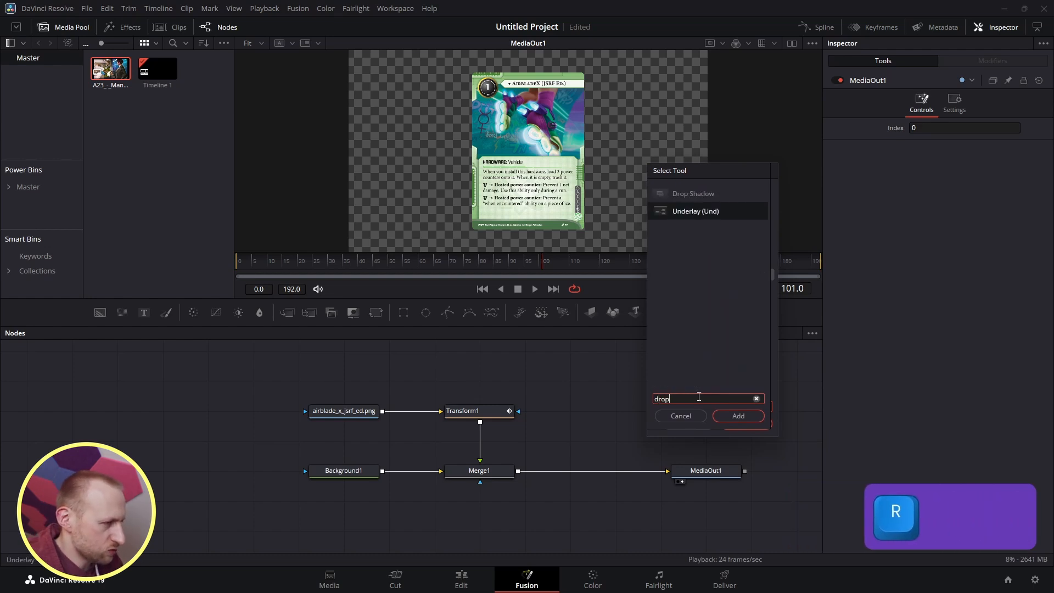
left_click(697, 193)
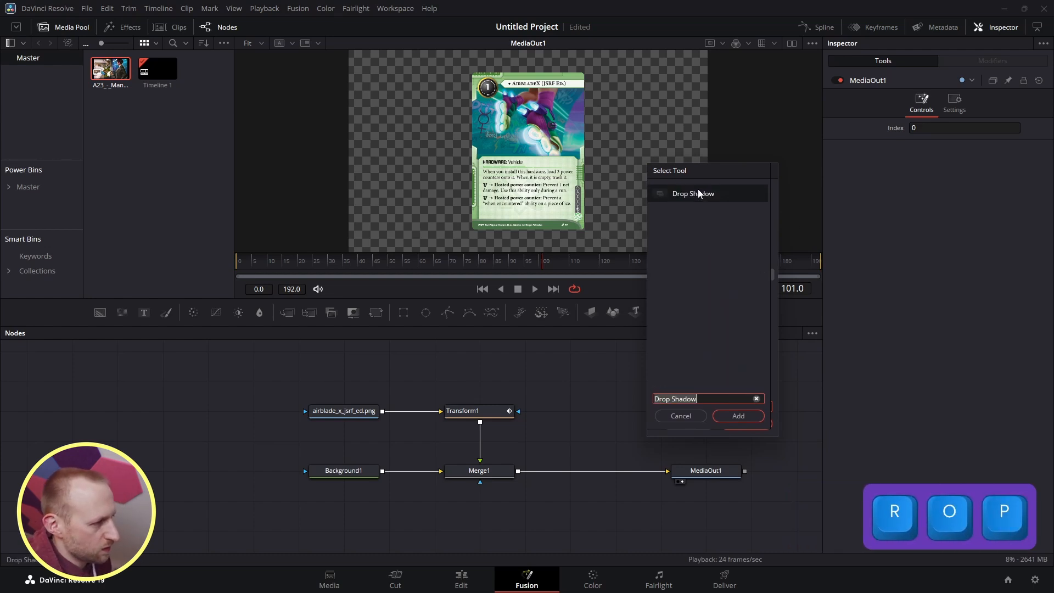
Add a Drop Shadow node and insert it between Merge1 and MediaOut1.
left_click(752, 413)
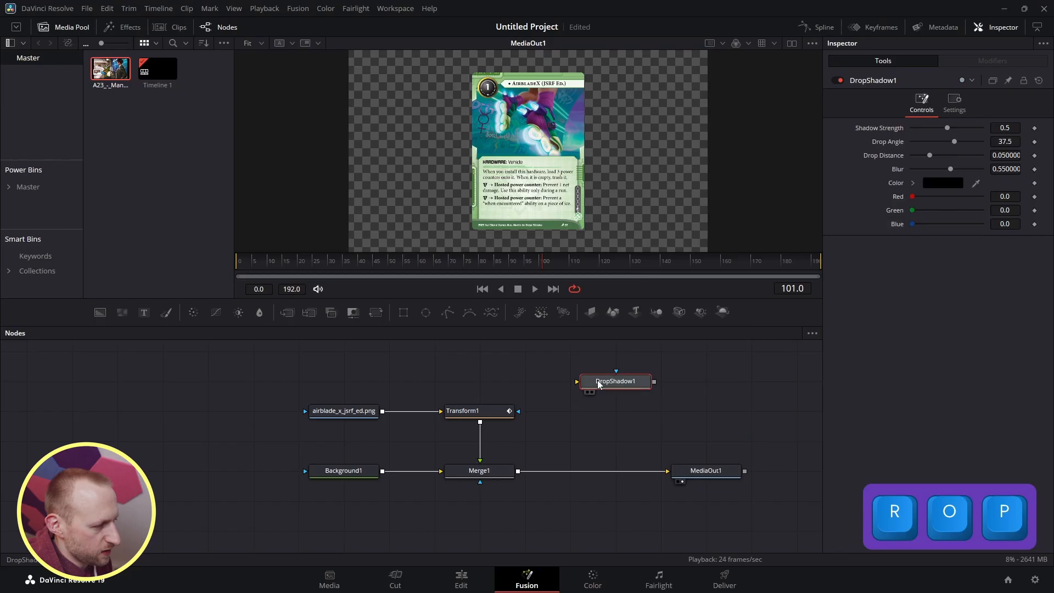
left_click_drag(594, 383, 574, 476)
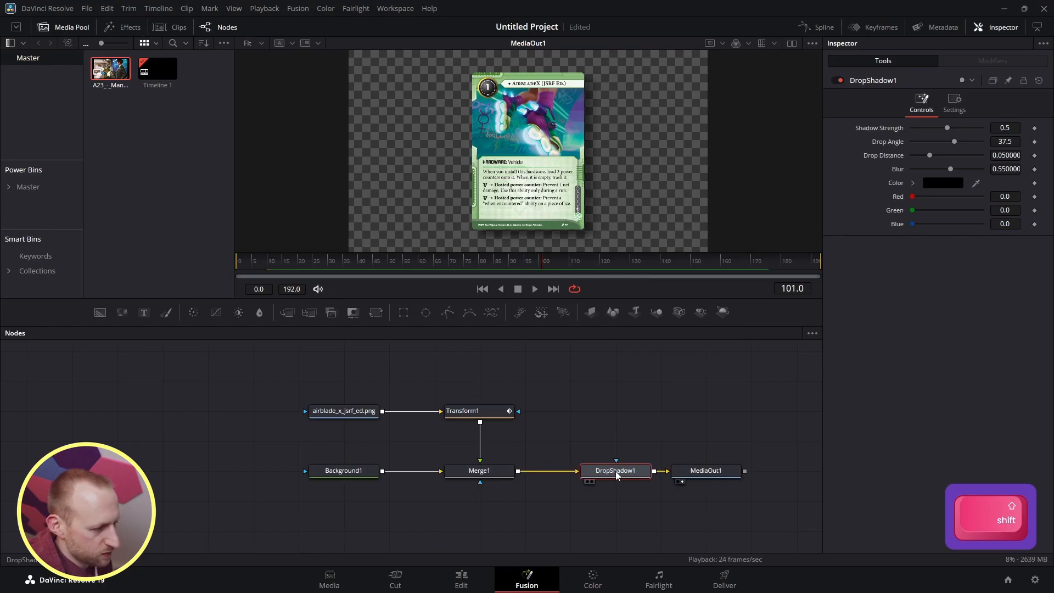
Play the timeline on the Edit page to compare the shadowed AirbladeX card with the Chastushka card.
left_click(462, 577)
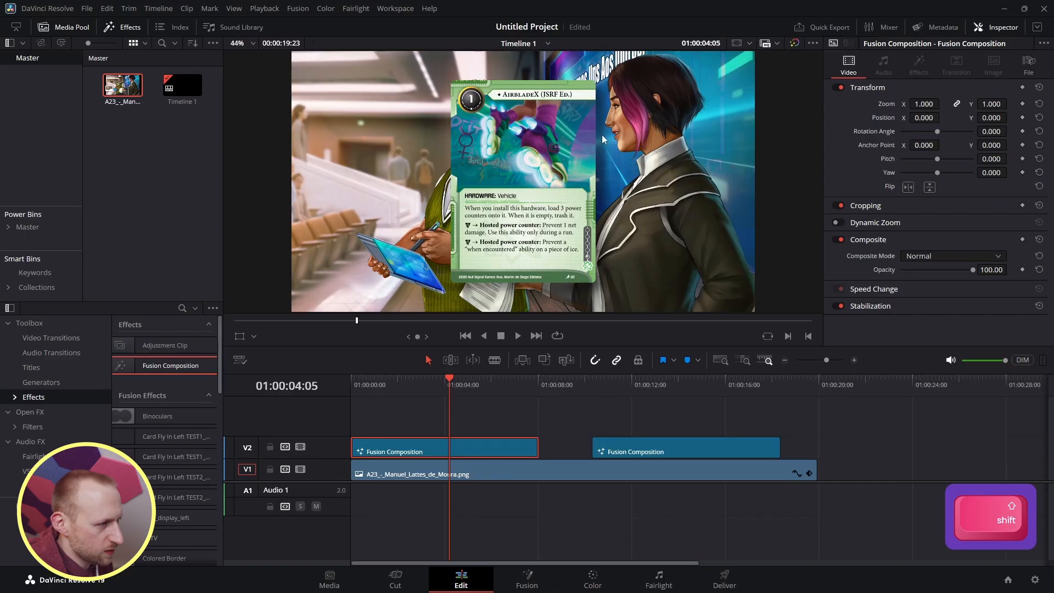
key("space")
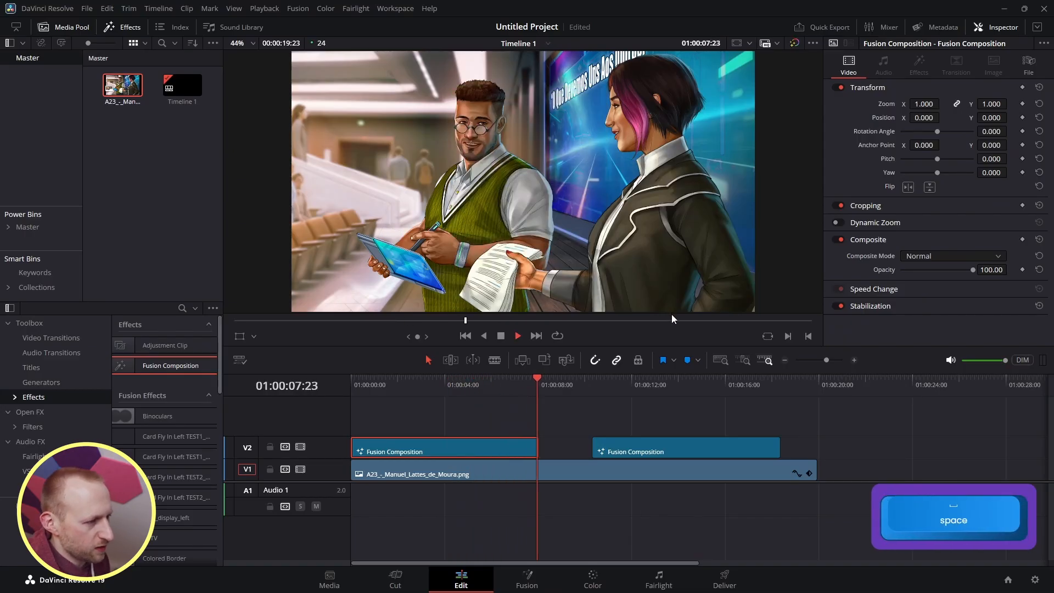
key("space")
left_click(624, 442)
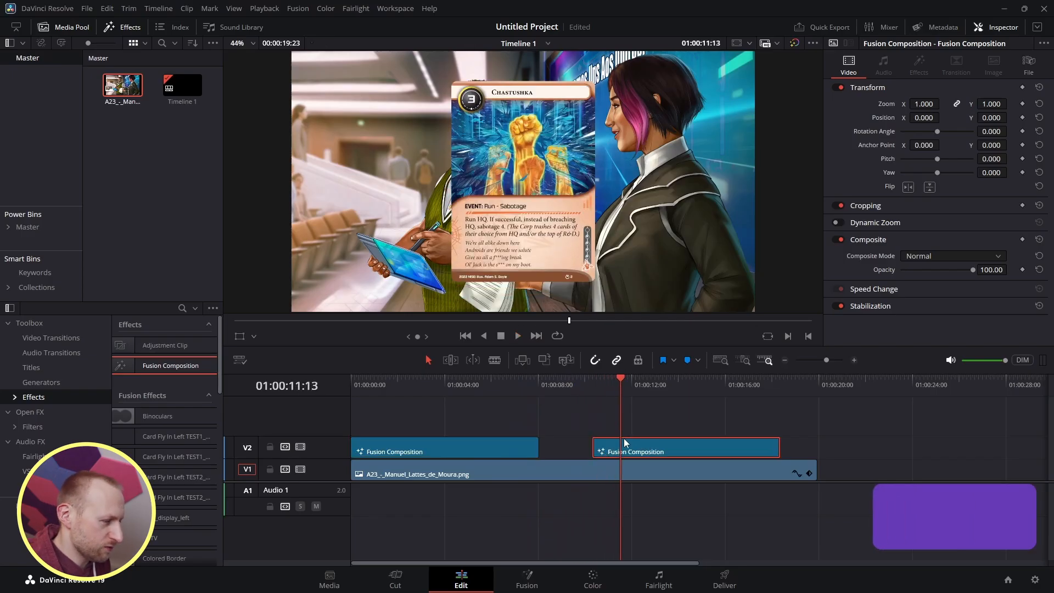
key("space")
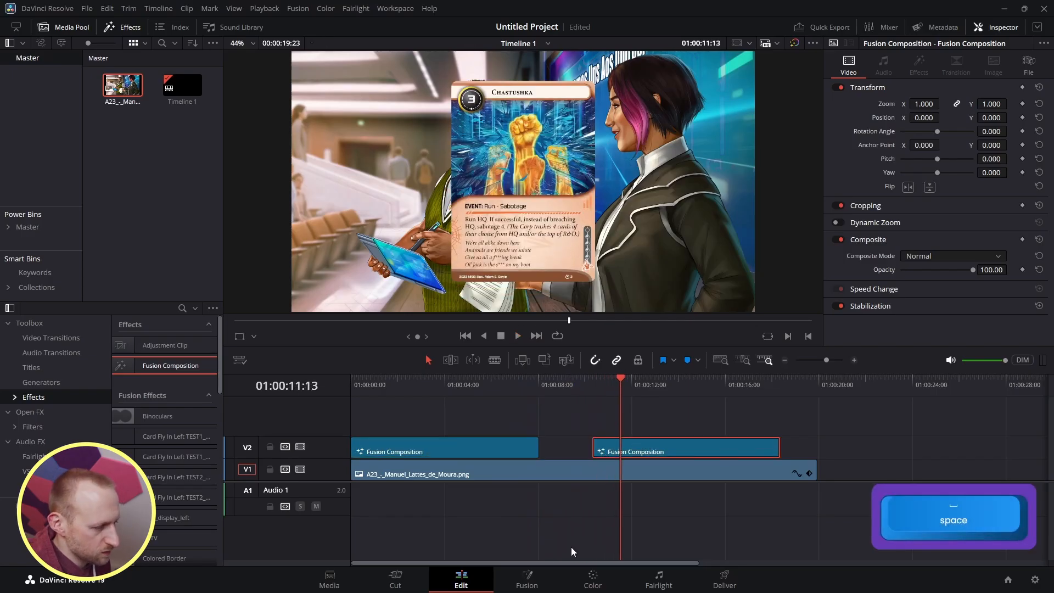
Compare the two Fusion Composition clips by checking each one's node graph in Fusion and its card on the timeline.
left_click(447, 449)
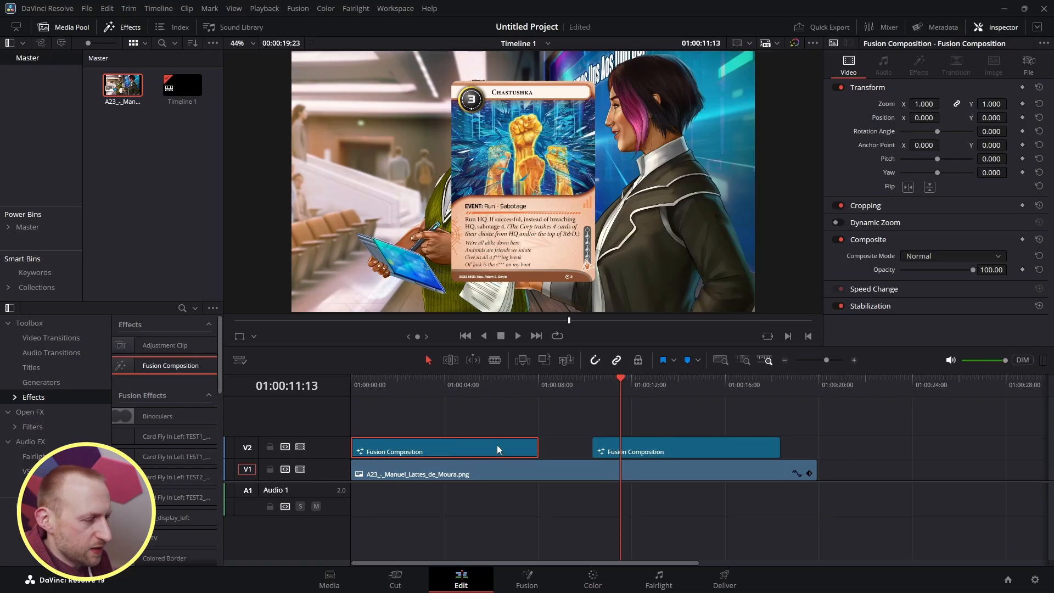
left_click(535, 579)
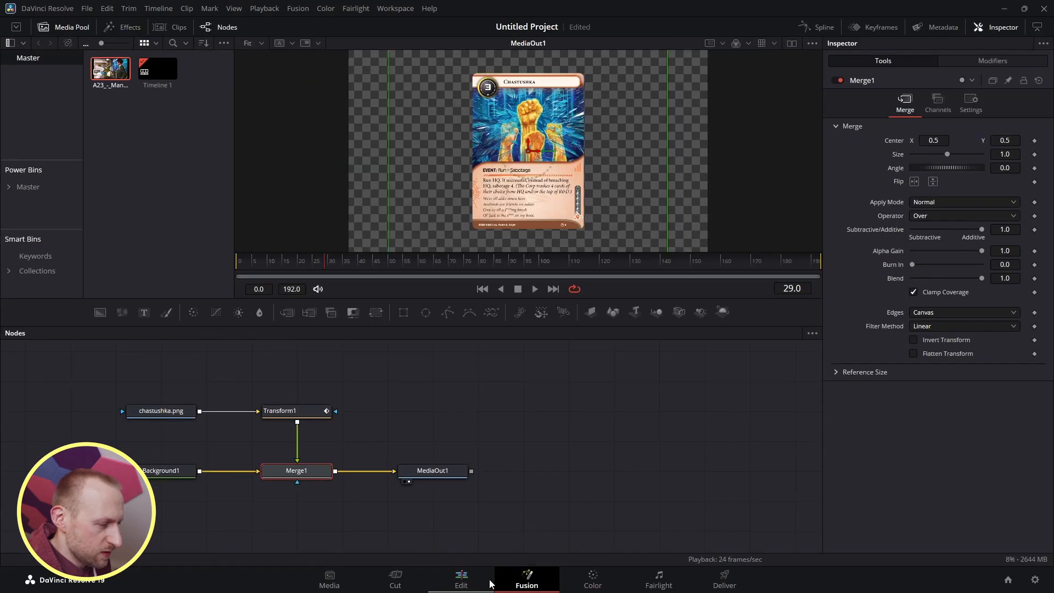
left_click(469, 583)
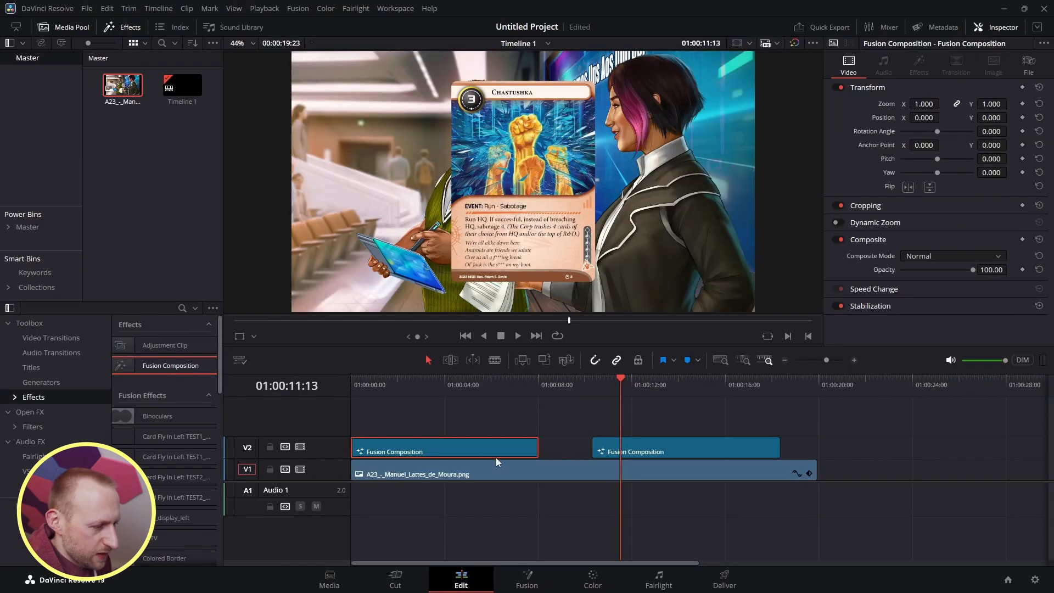
left_click_drag(625, 383, 466, 393)
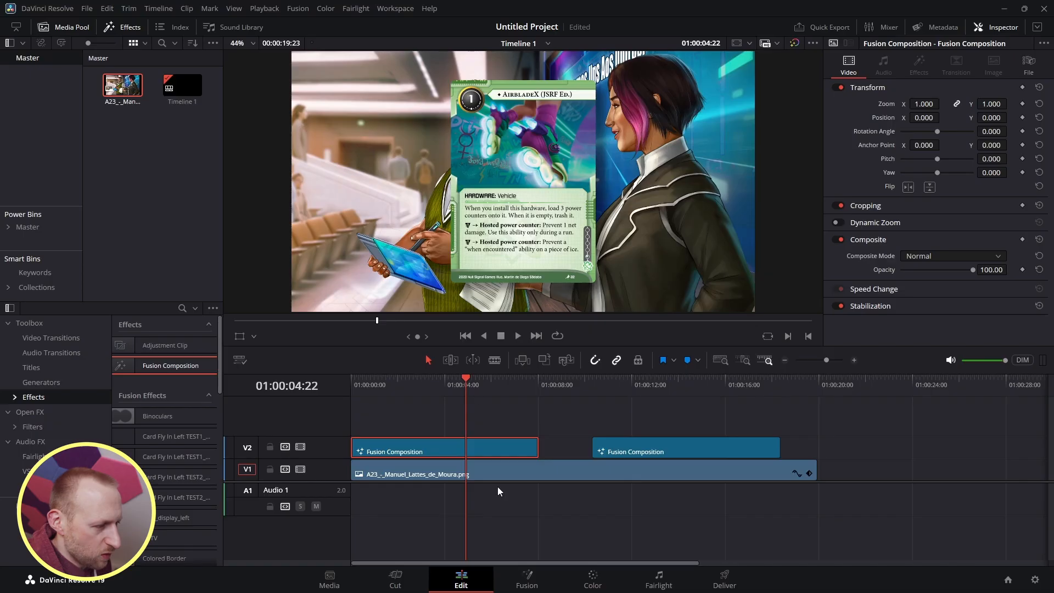
left_click(526, 579)
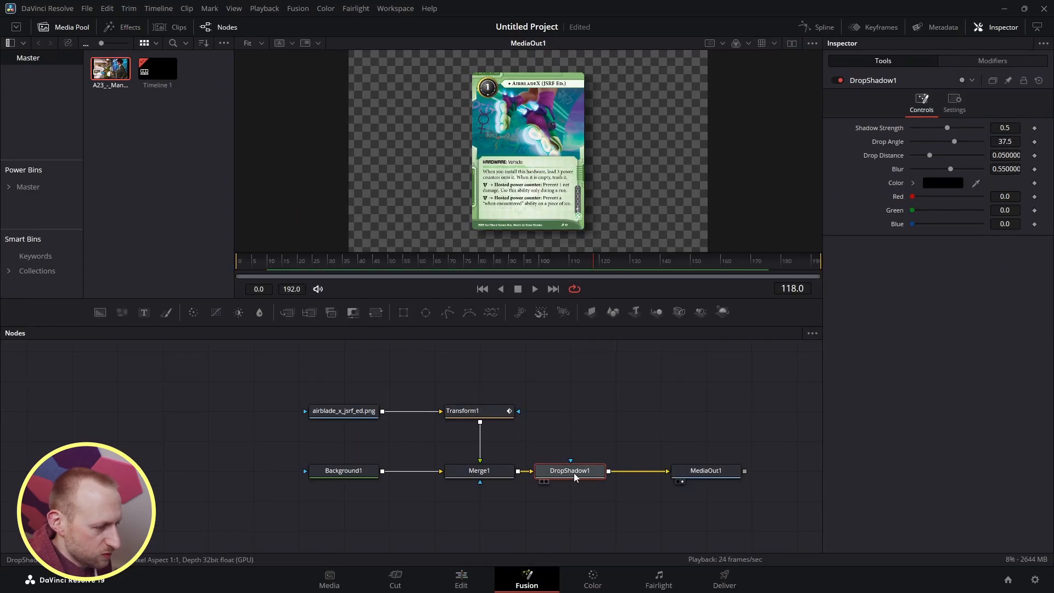
left_click(487, 580)
left_click_drag(467, 384, 664, 383)
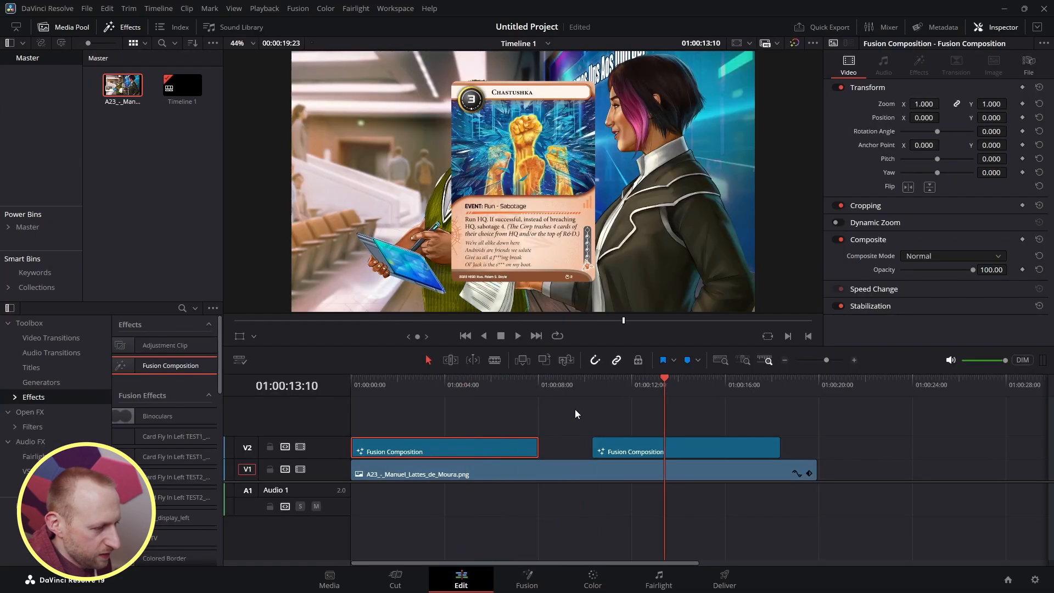
left_click(527, 578)
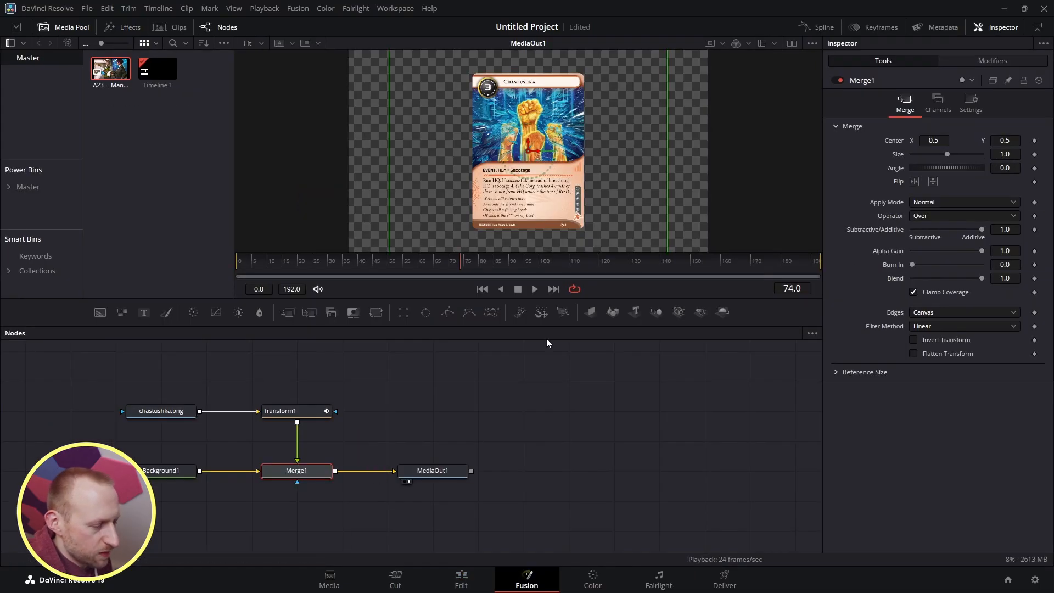
left_click(461, 578)
Reopen the first composition in Fusion and insert a DVE node between DropShadow1 and MediaOut1.
left_click_drag(662, 375, 471, 405)
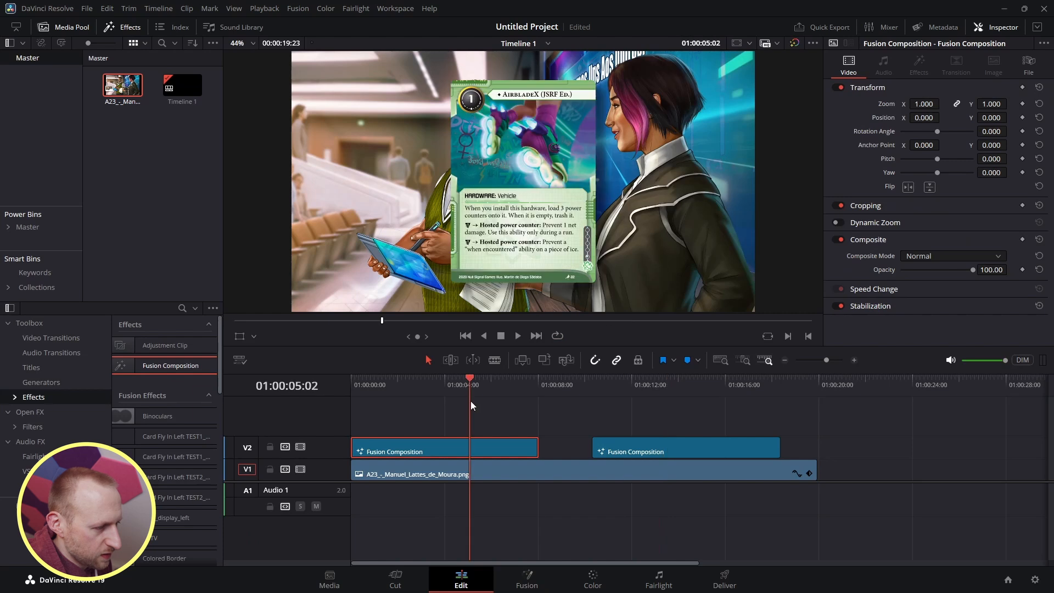
left_click(528, 579)
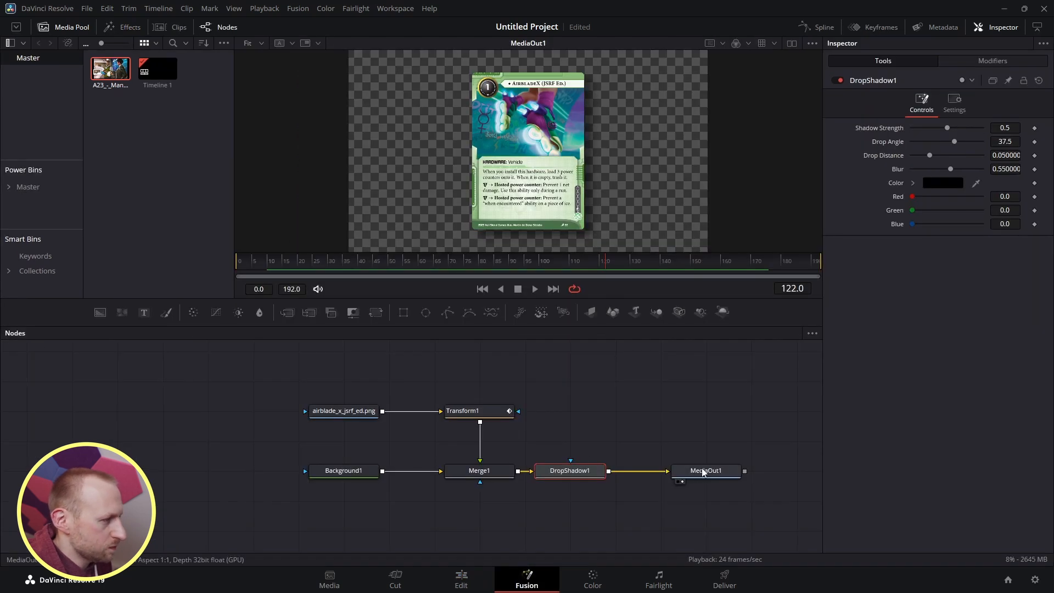
left_click_drag(705, 473, 749, 475)
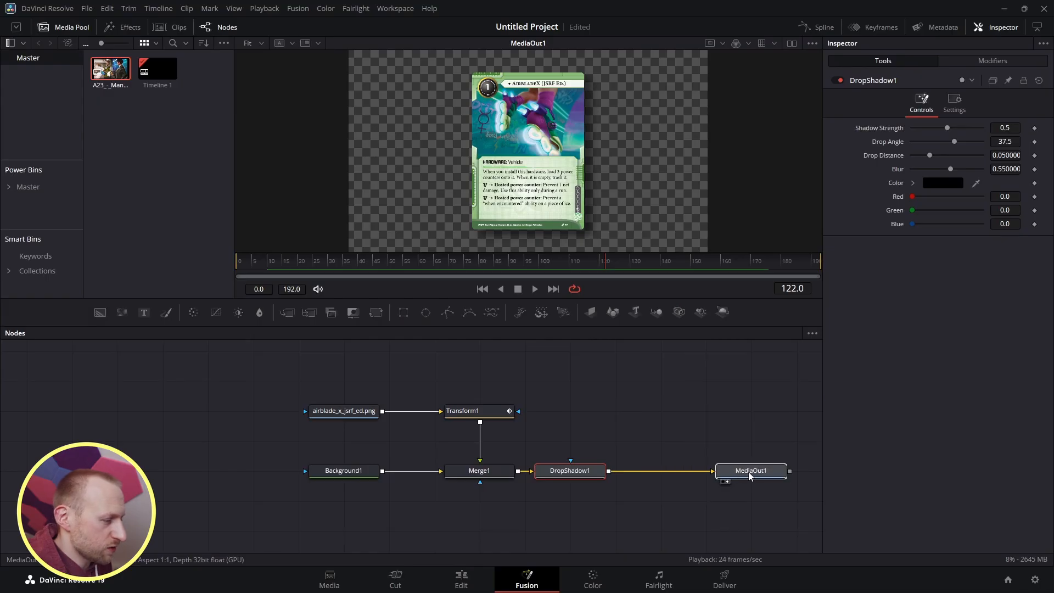
key("shift+space")
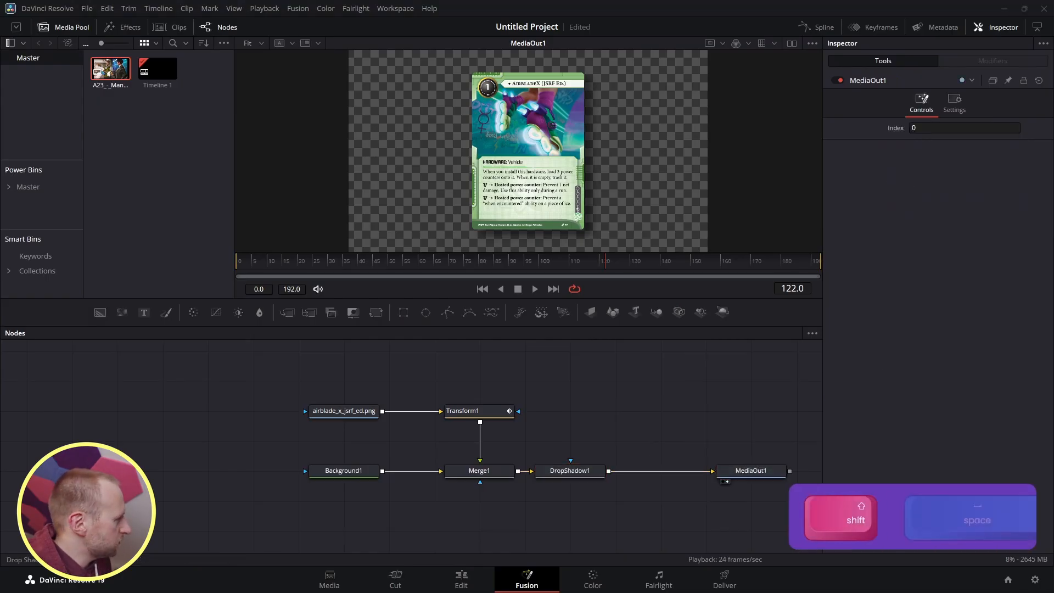
type("DVE")
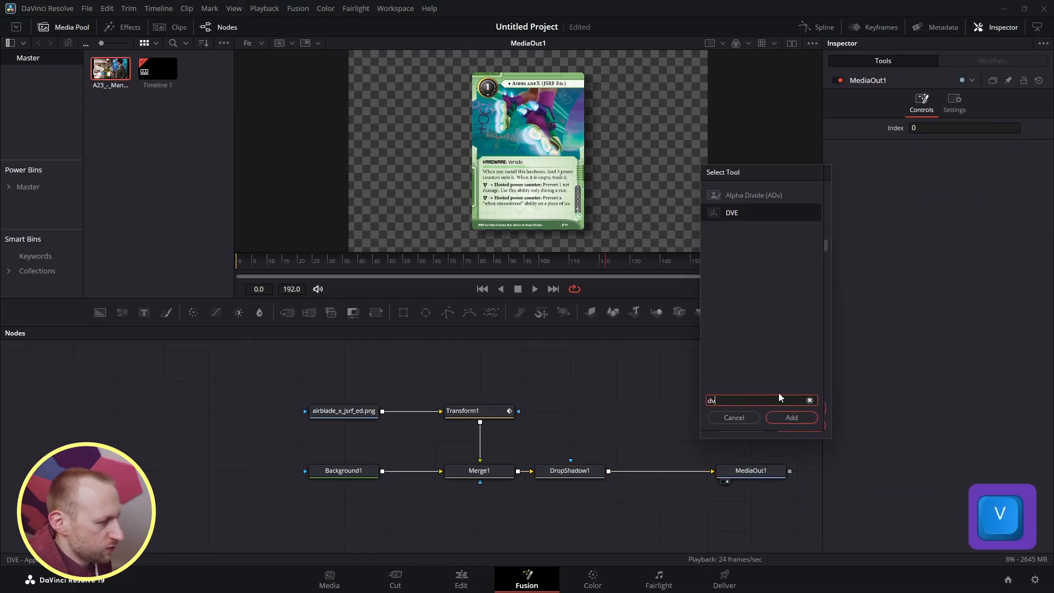
left_click(790, 419)
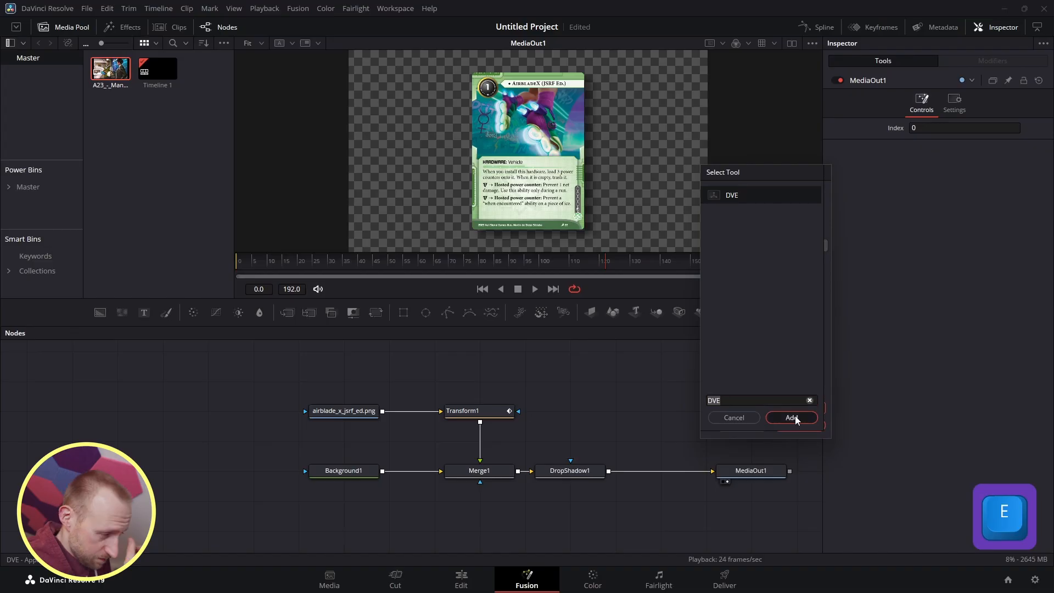
left_click_drag(669, 449, 671, 472)
mouse_move(762, 458)
left_mouse_down()
mouse_move(766, 446)
mouse_move(607, 373)
mouse_move(518, 493)
mouse_move(566, 434)
mouse_move(656, 373)
mouse_move(752, 434)
mouse_move(748, 405)
mouse_move(774, 469)
left_mouse_up()
left_click(683, 470)
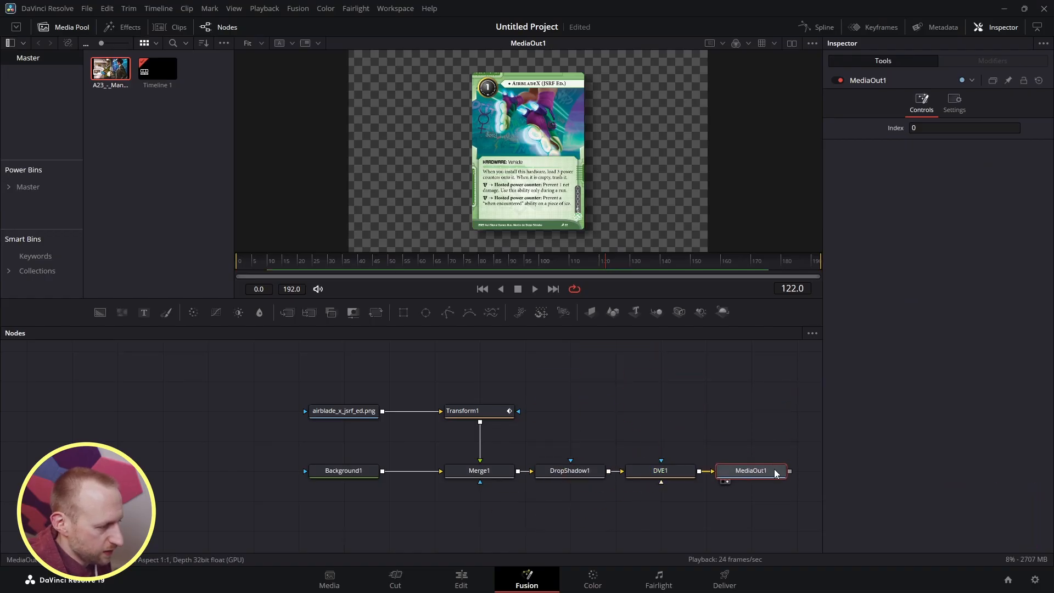
Shift the entire node graph leftward on the canvas to free space after MediaOut1.
left_click_drag(274, 513, 817, 367)
left_click_drag(492, 411, 408, 411)
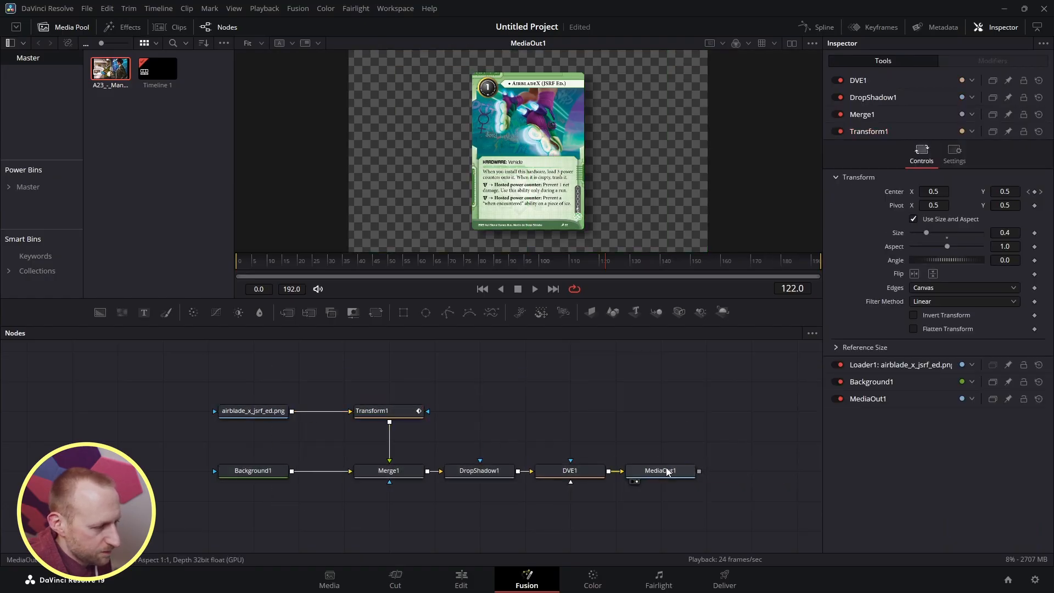
Try out DVE1's Z Pivot and Z Move settings on the card and undo the changes.
left_click(589, 468)
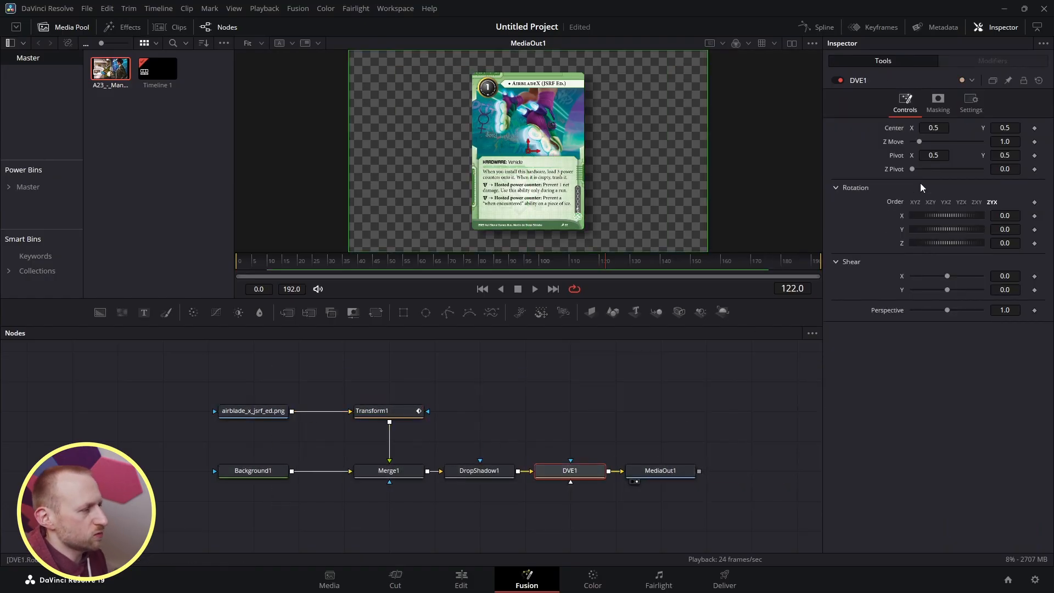
left_click_drag(914, 169, 815, 165)
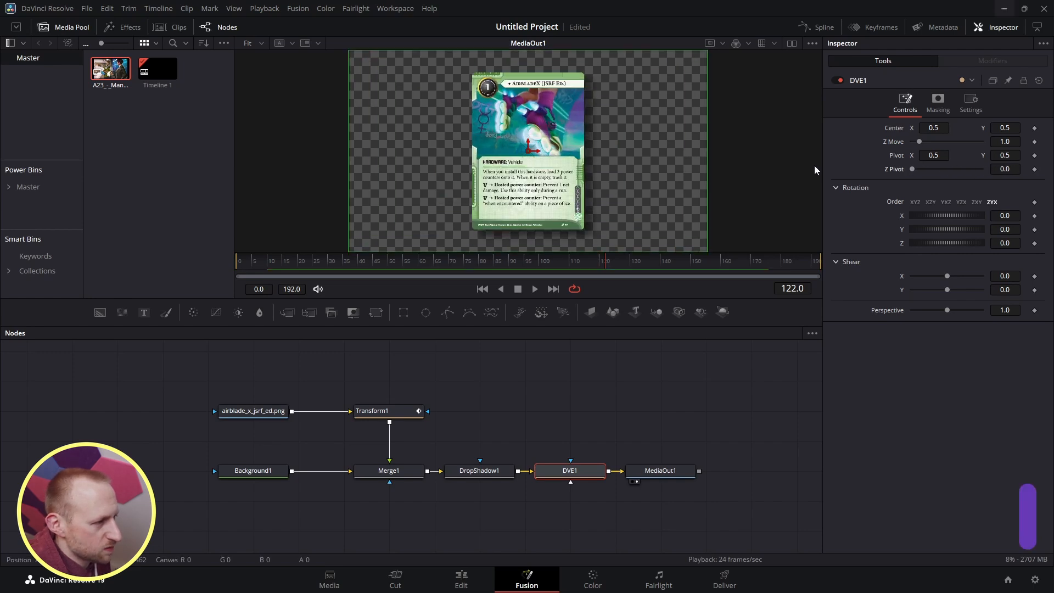
mouse_move(918, 141)
left_mouse_down()
mouse_move(928, 140)
mouse_move(867, 127)
mouse_move(925, 134)
left_mouse_up()
key("ctrl+z")
key("ctrl+z")
key("ctrl+z")
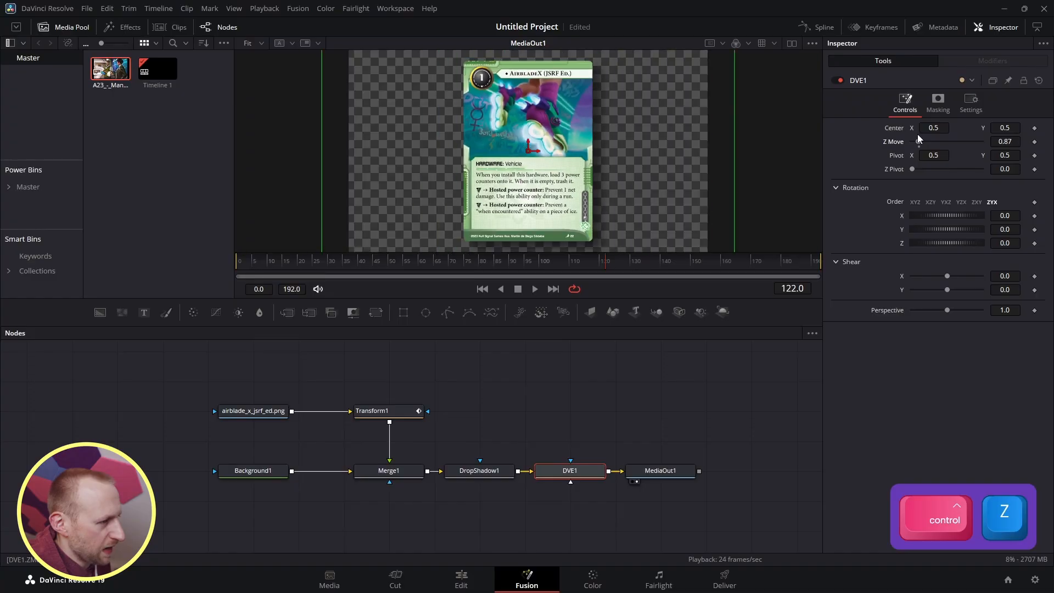
key("ctrl+z")
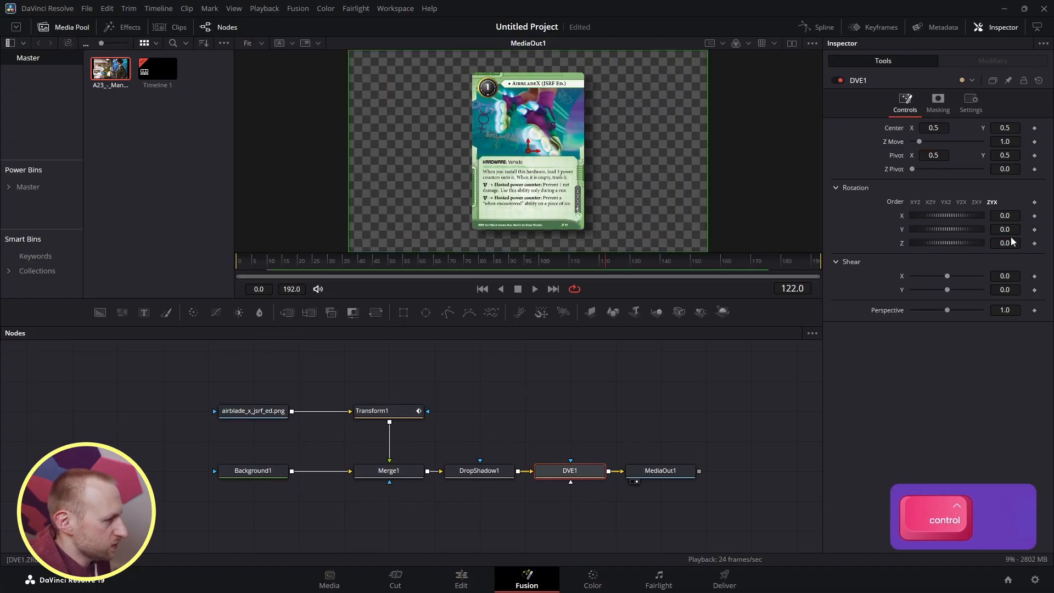
key("ctrl+z")
Try rotating the card about its axes with DVE1's X and Y rotation, and undo every change.
left_click_drag(946, 229, 1005, 225)
key("ctrl+z")
key("ctrl+z")
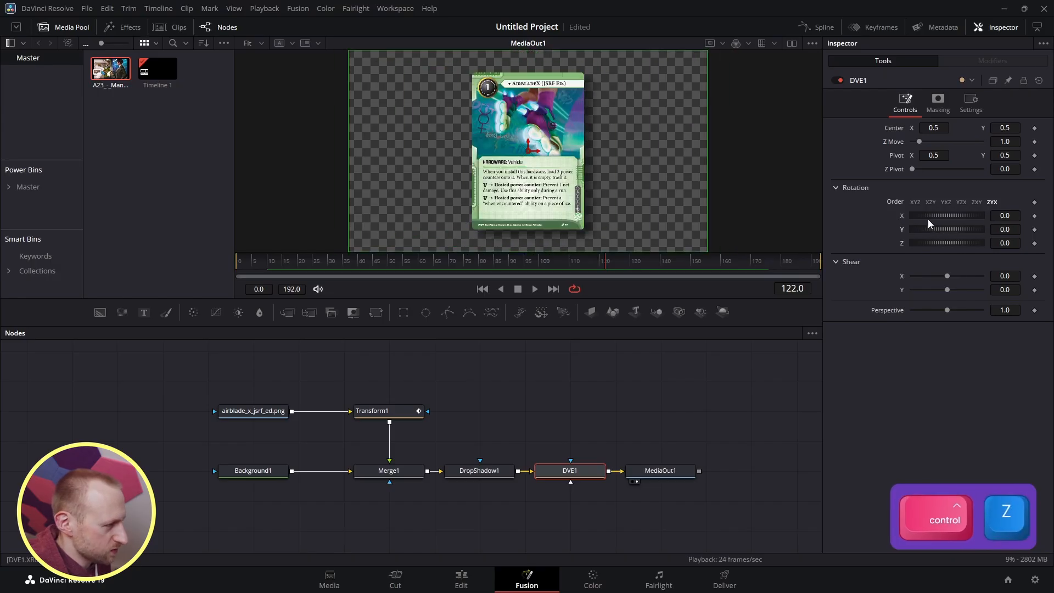
left_click_drag(937, 229, 940, 230)
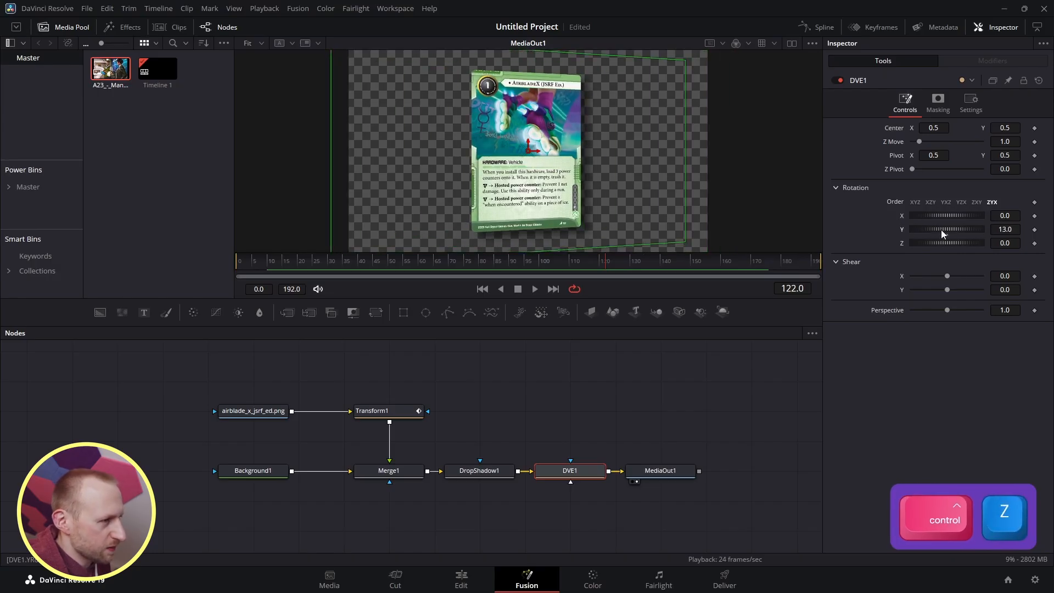
key("ctrl+z")
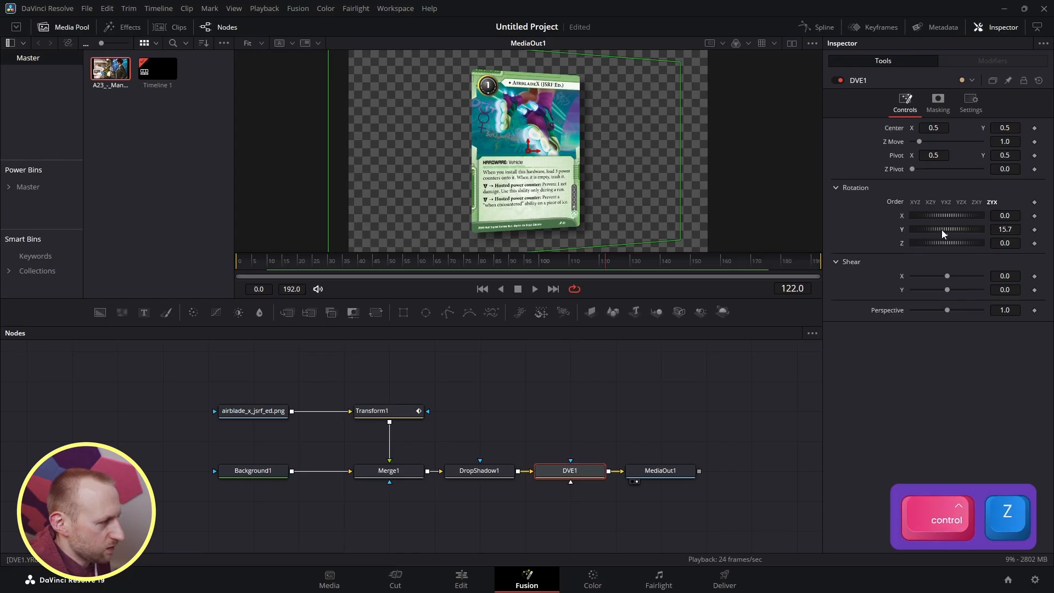
left_click_drag(939, 216, 1016, 228)
key("ctrl+z")
key("ctrl+z")
key("ctrl+z")
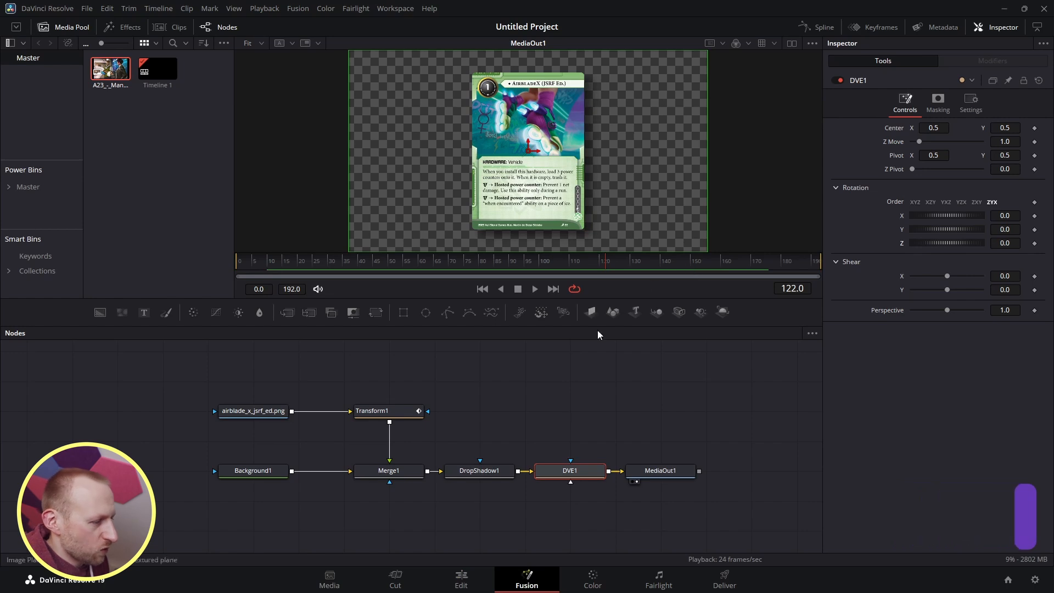
Move MediaOut1 farther from DVE1 and set a keyframe on DVE1's Y rotation at frame 10, at 0.0.
left_click_drag(668, 472, 714, 472)
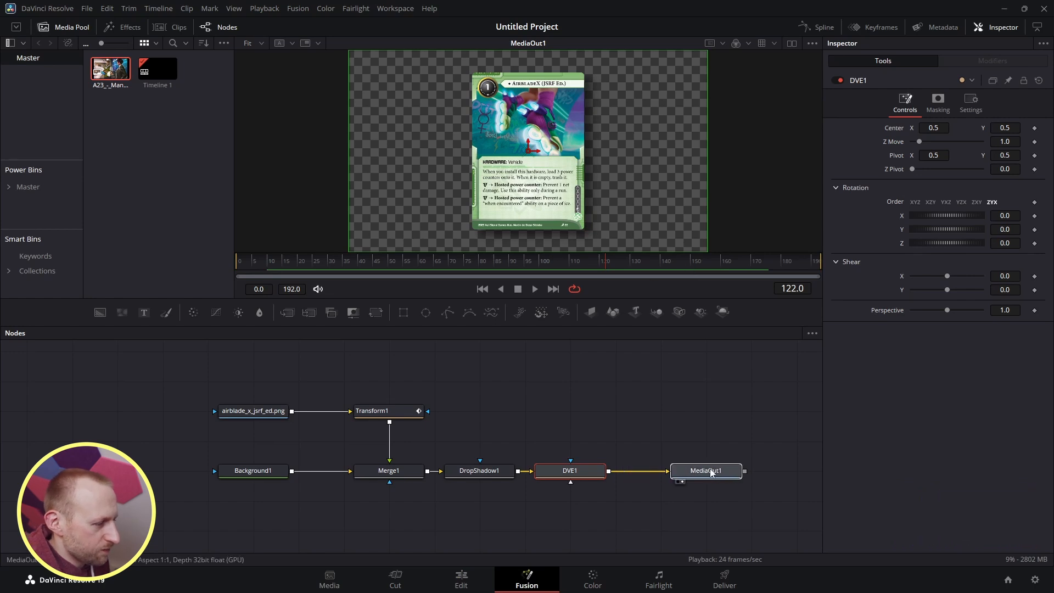
left_click(573, 476)
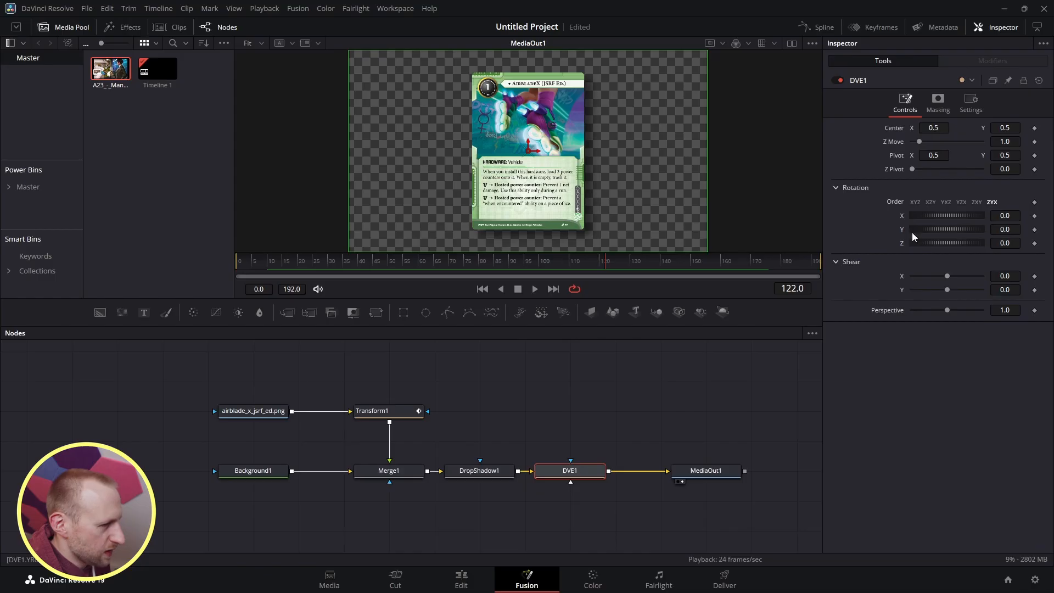
left_click_drag(380, 267, 219, 269)
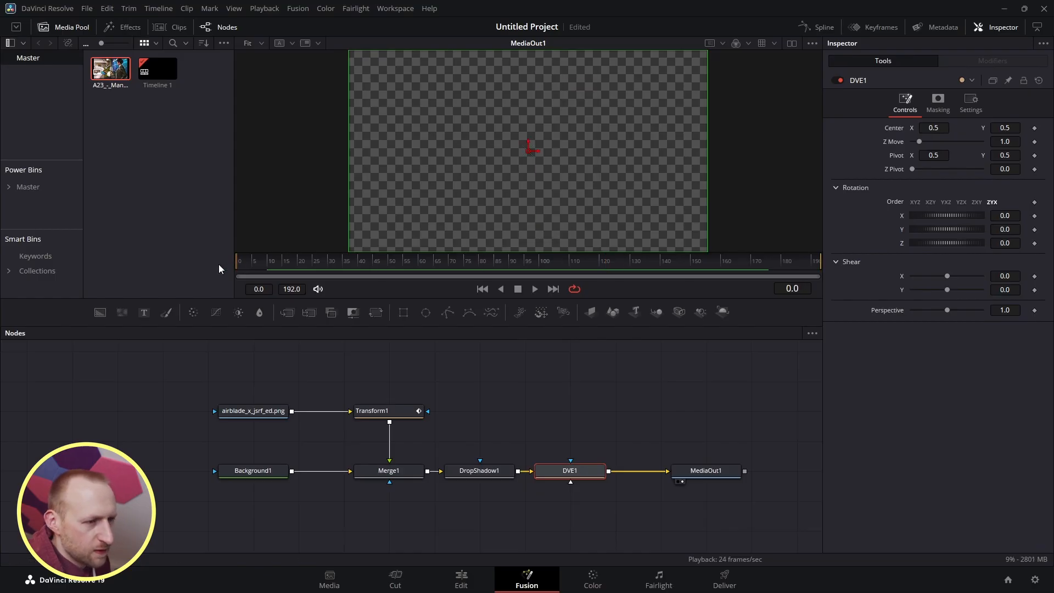
key("space")
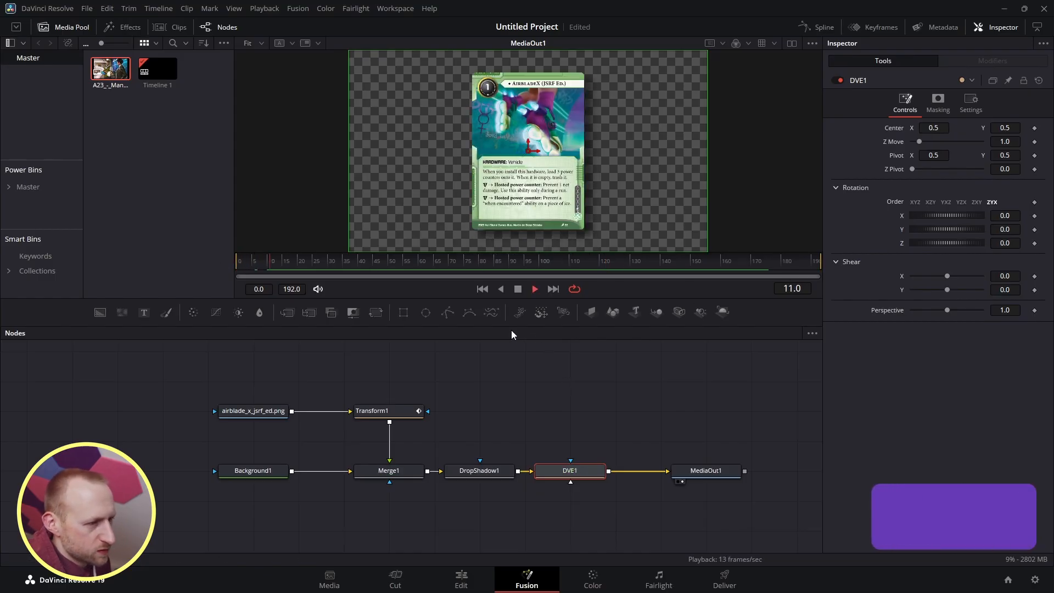
left_click_drag(278, 259, 274, 259)
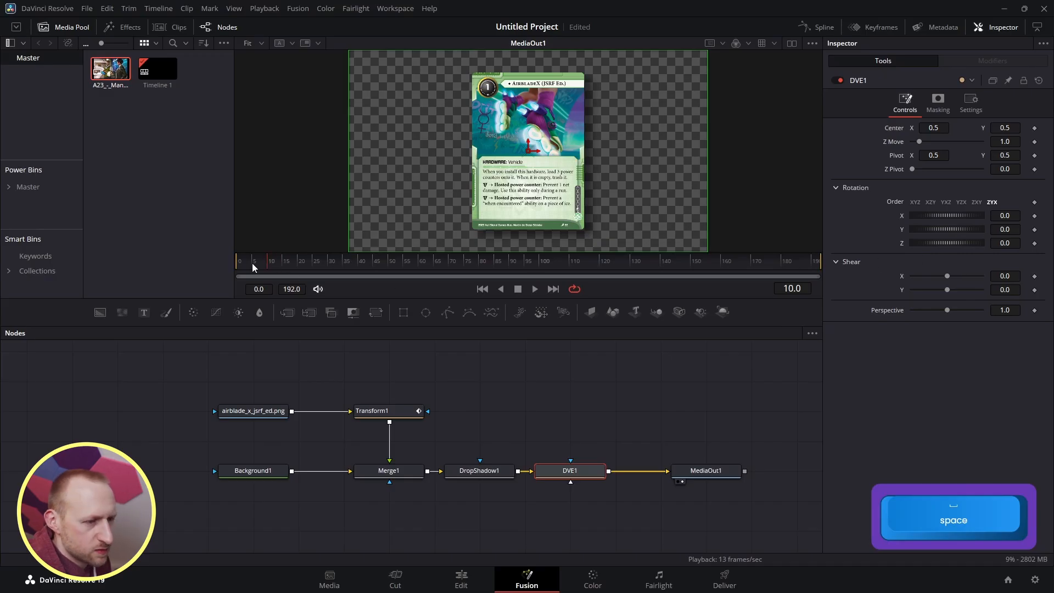
left_click(1034, 230)
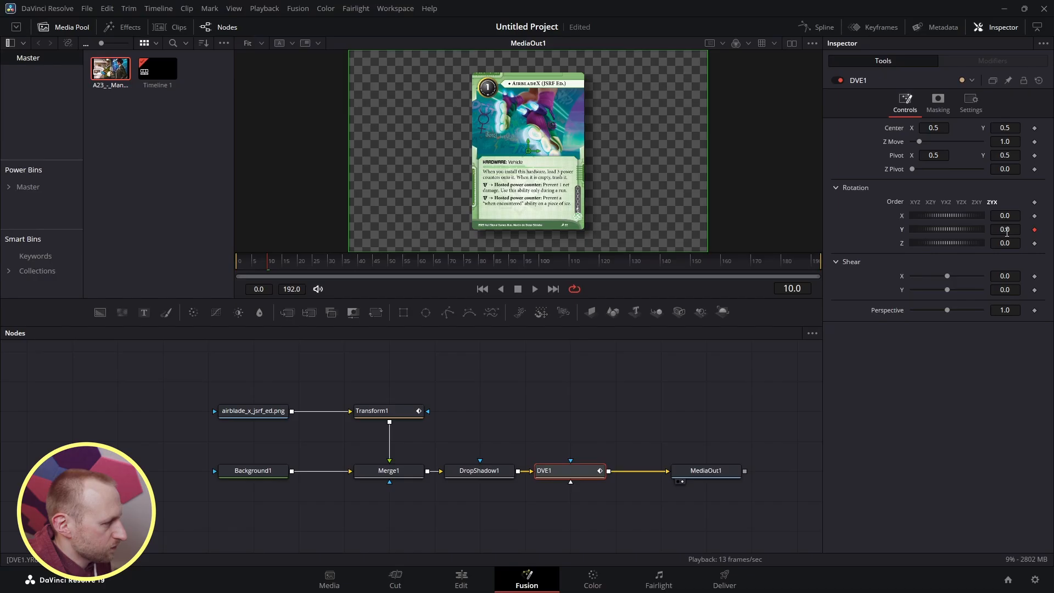
Undo the Y rotation keyframe at frame 10, set DVE1's Y rotation to -6.0 and keyframe it at frame 0.
key("ctrl+z")
left_click(267, 263)
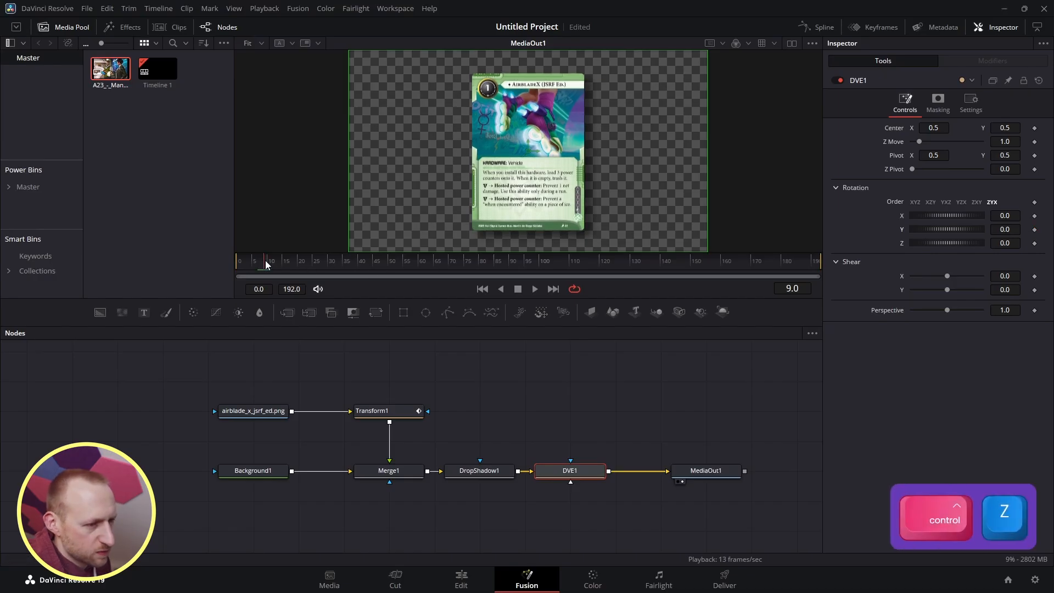
left_click_drag(266, 264, 268, 263)
left_click_drag(1004, 229, 973, 229)
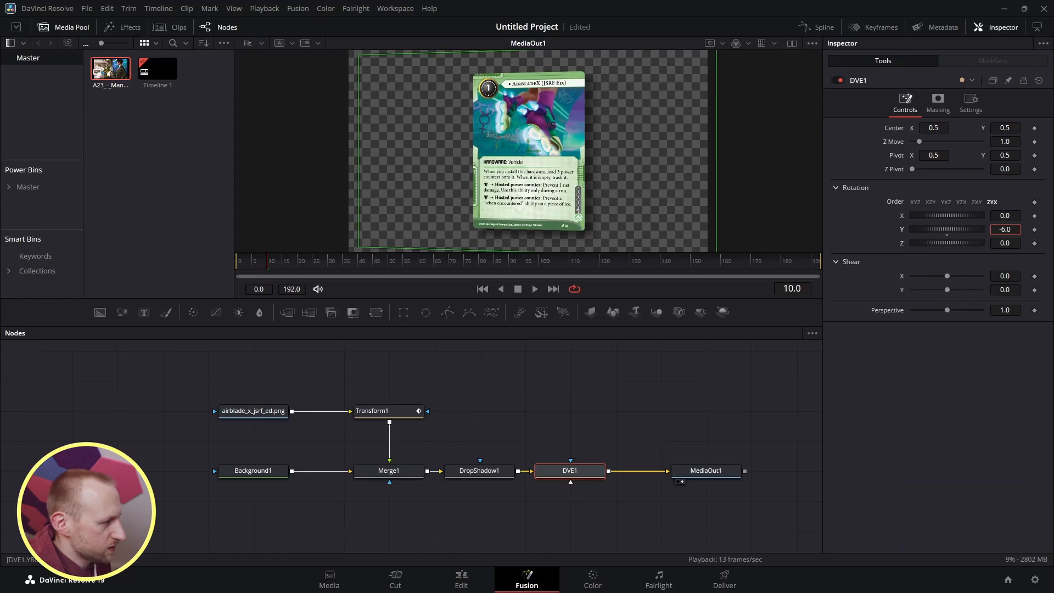
left_click_drag(268, 266, 226, 262)
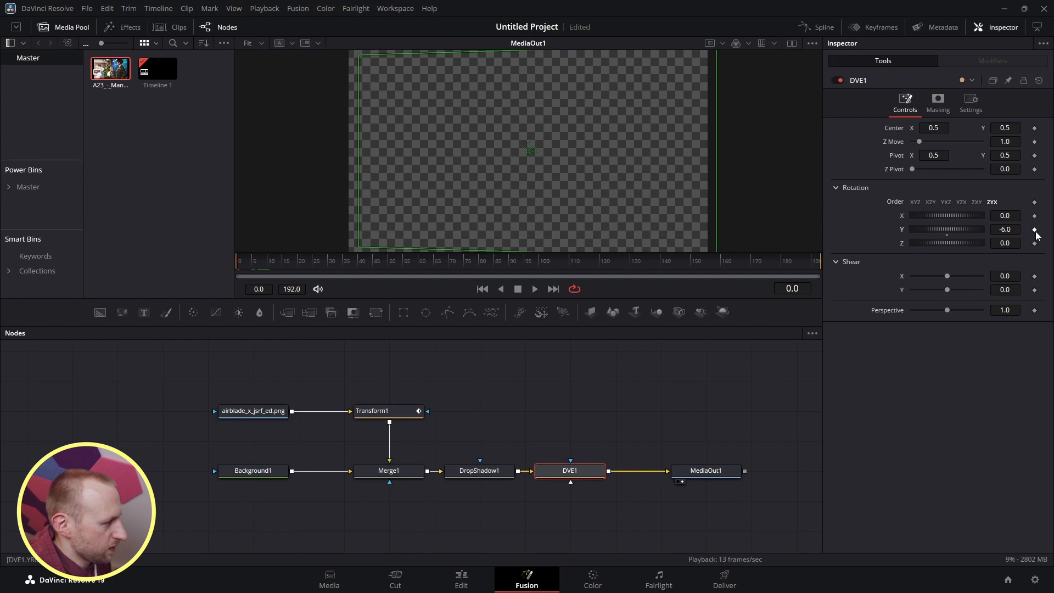
Set DVE1's Y rotation to 6.0 at frame 30 as a second keyframe.
key("space")
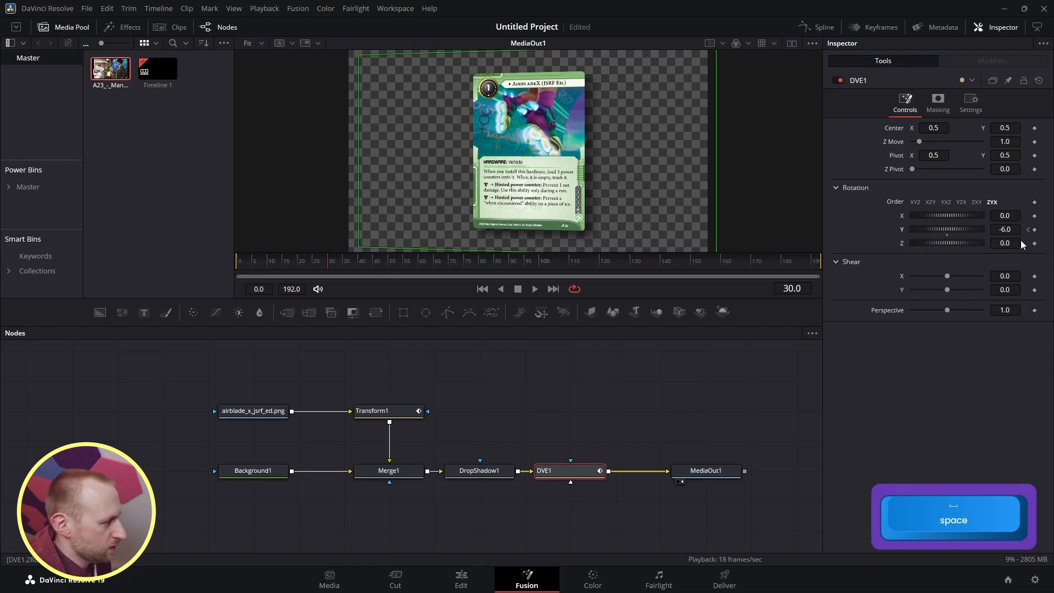
key("Return")
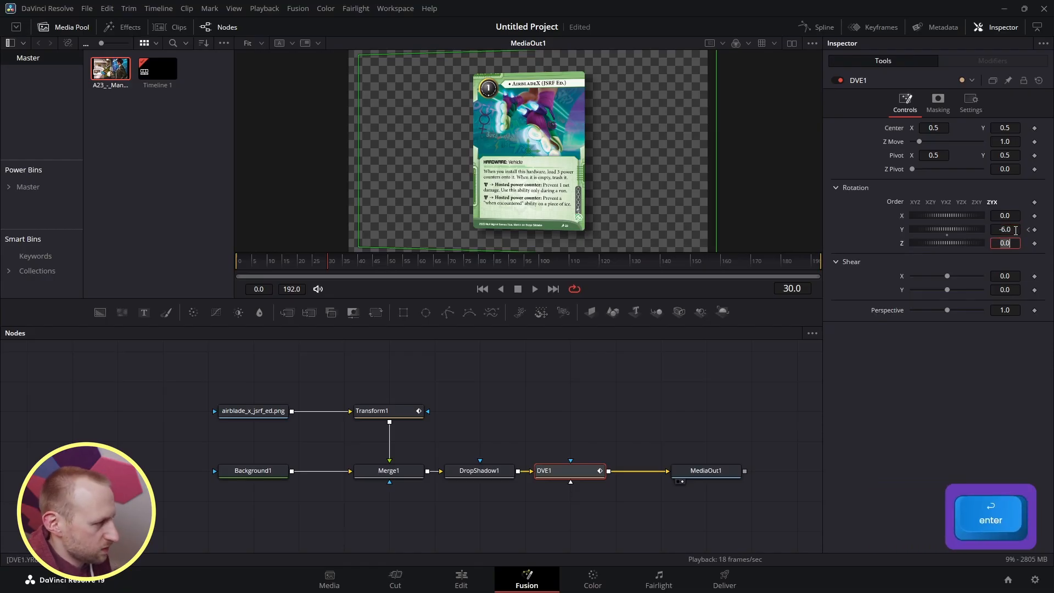
left_click(1015, 230)
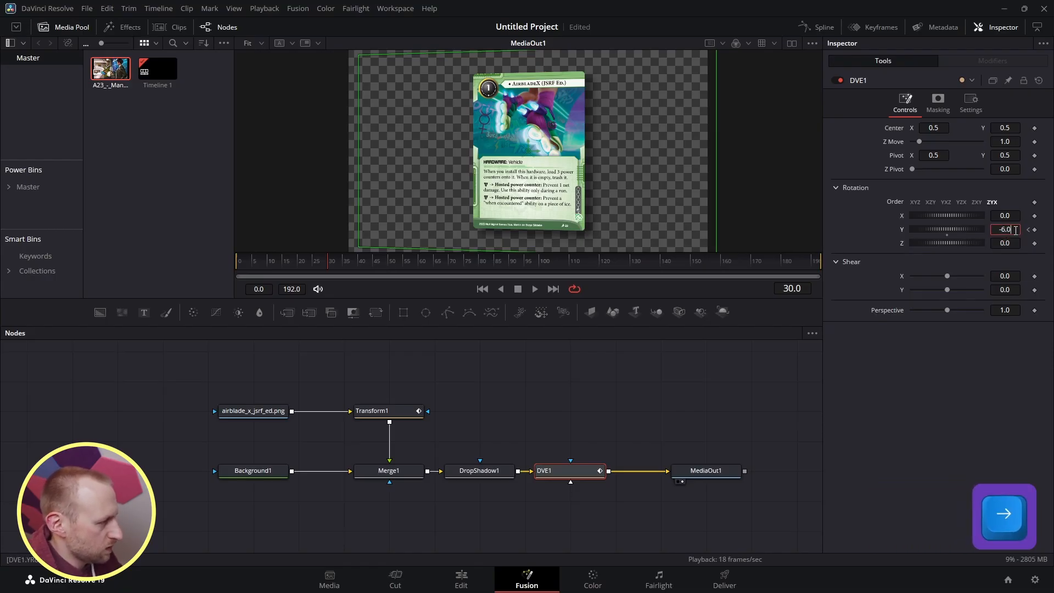
key("BackSpace")
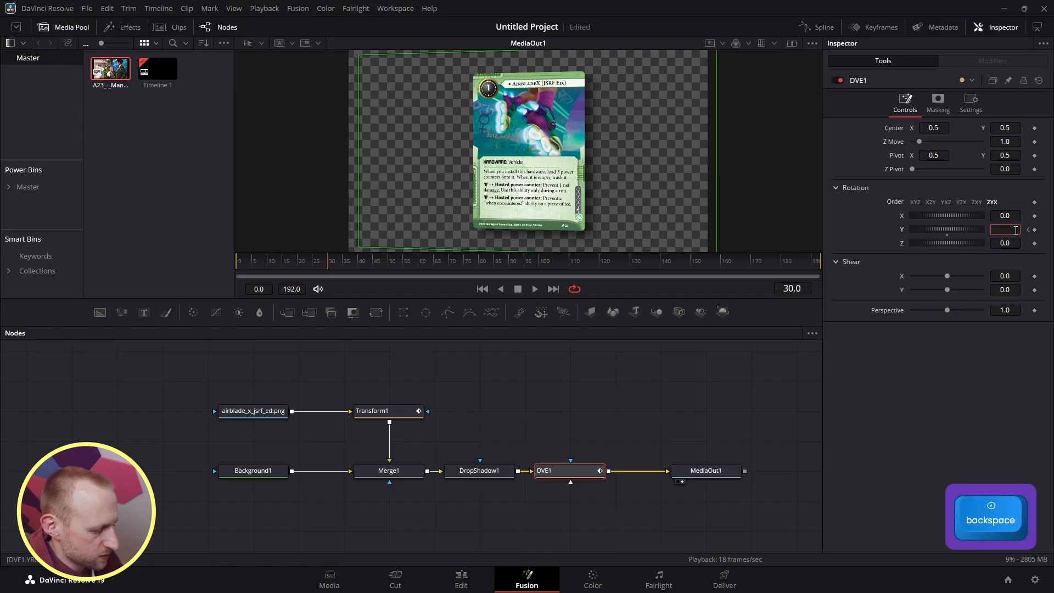
type("6")
key("Return")
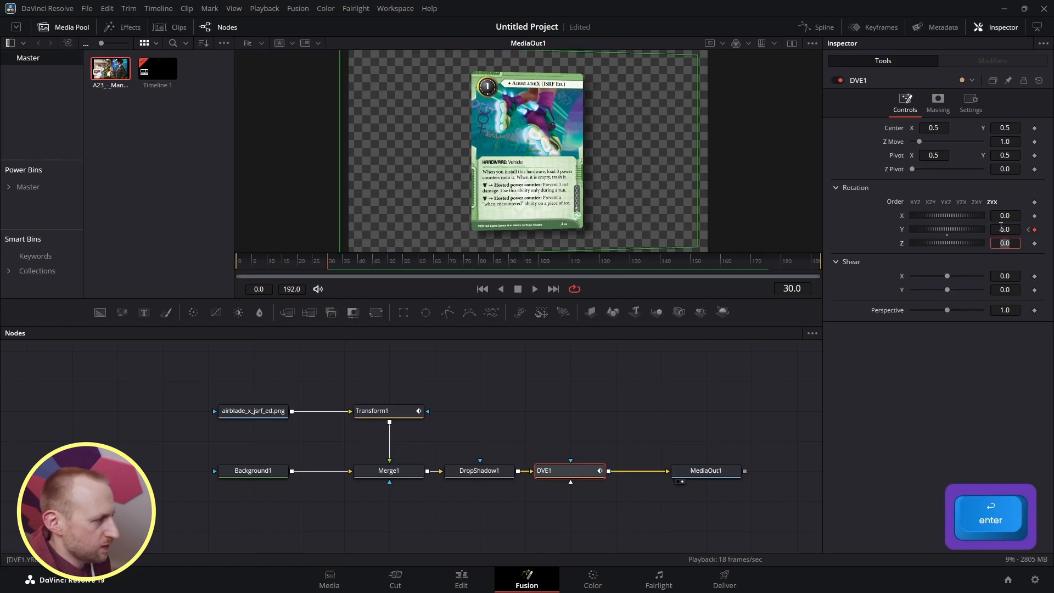
Play the composition from frame 0 to check the card's Y rotation animation.
left_click_drag(331, 260, 246, 260)
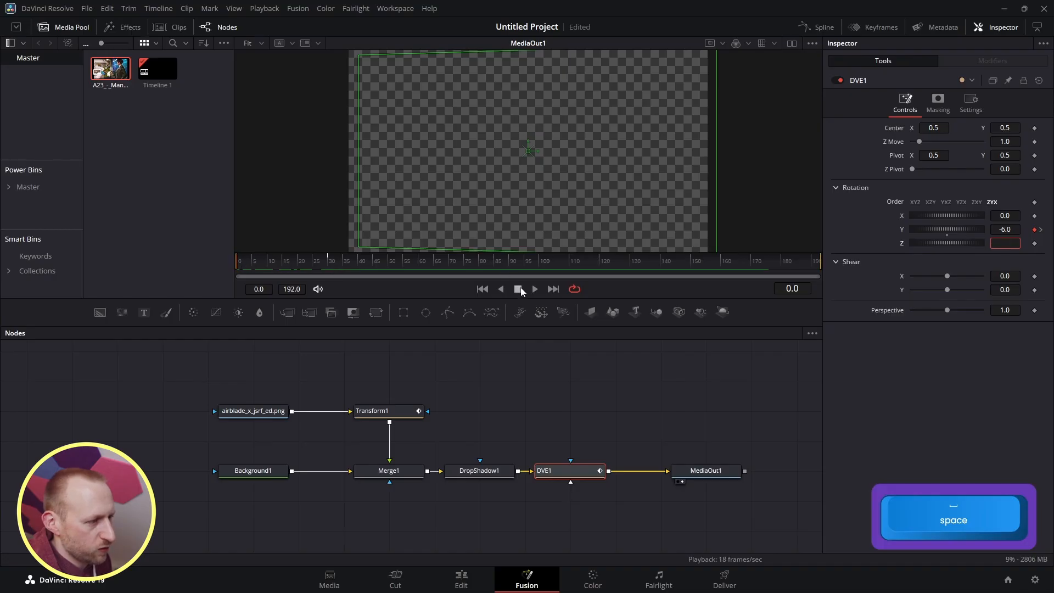
key("Escape")
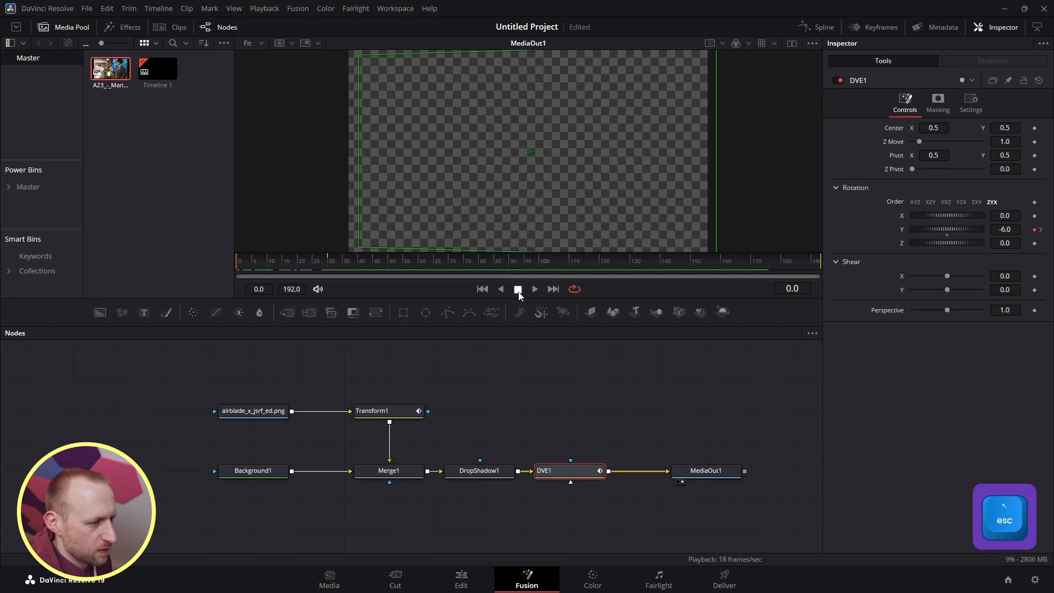
key("space")
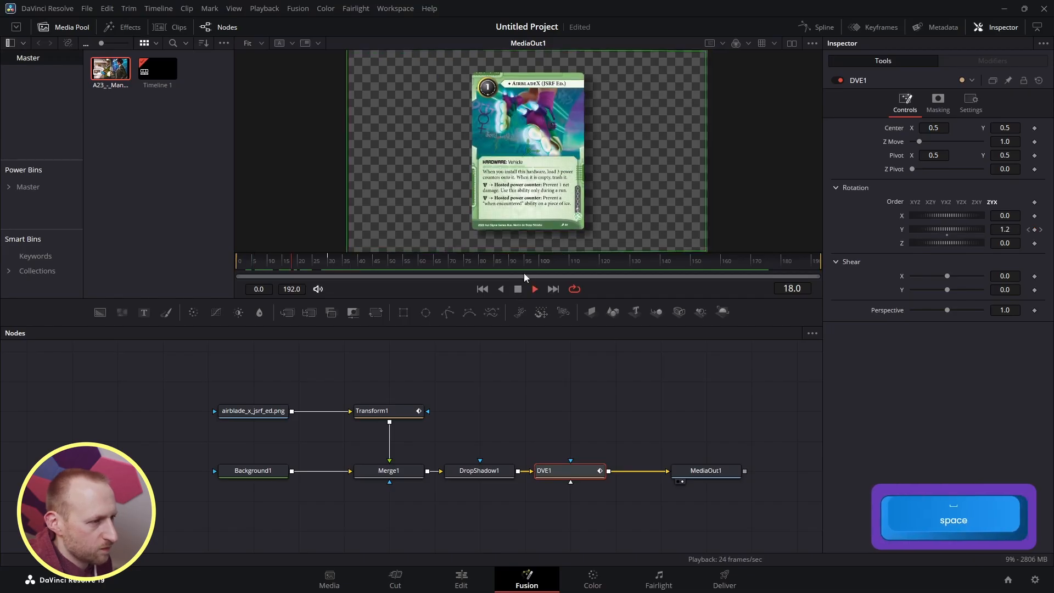
key("space")
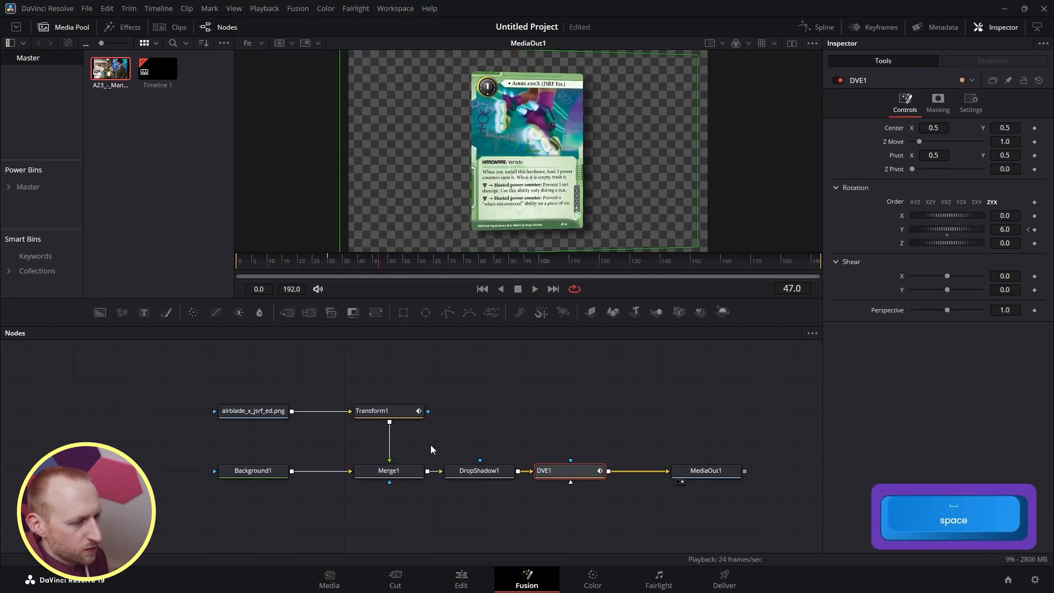
Open the Spline editor and try to hide Transform1's curves.
left_click(822, 27)
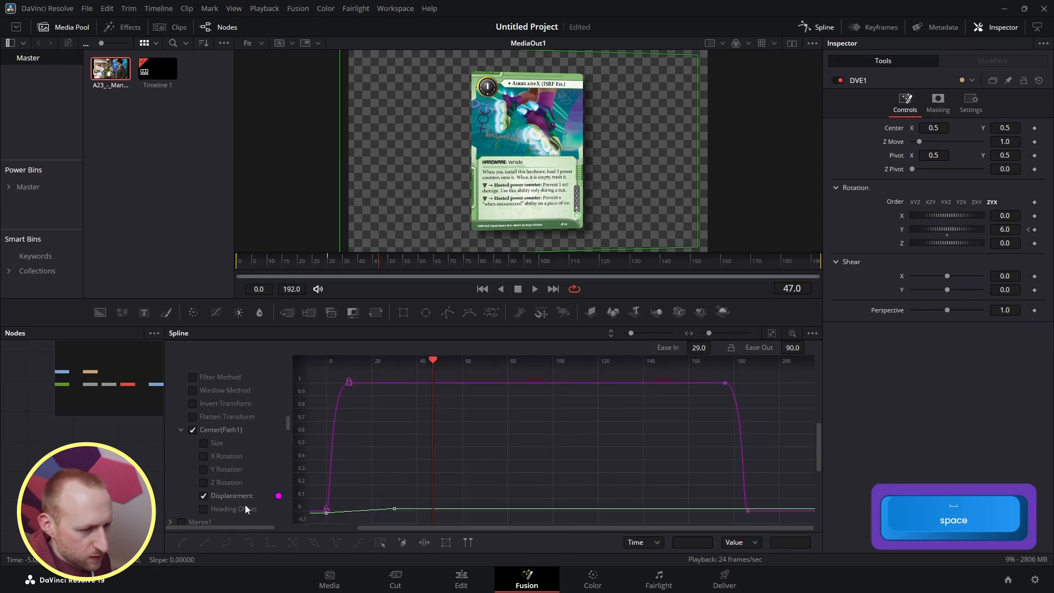
scroll(196, 446, "up", 5)
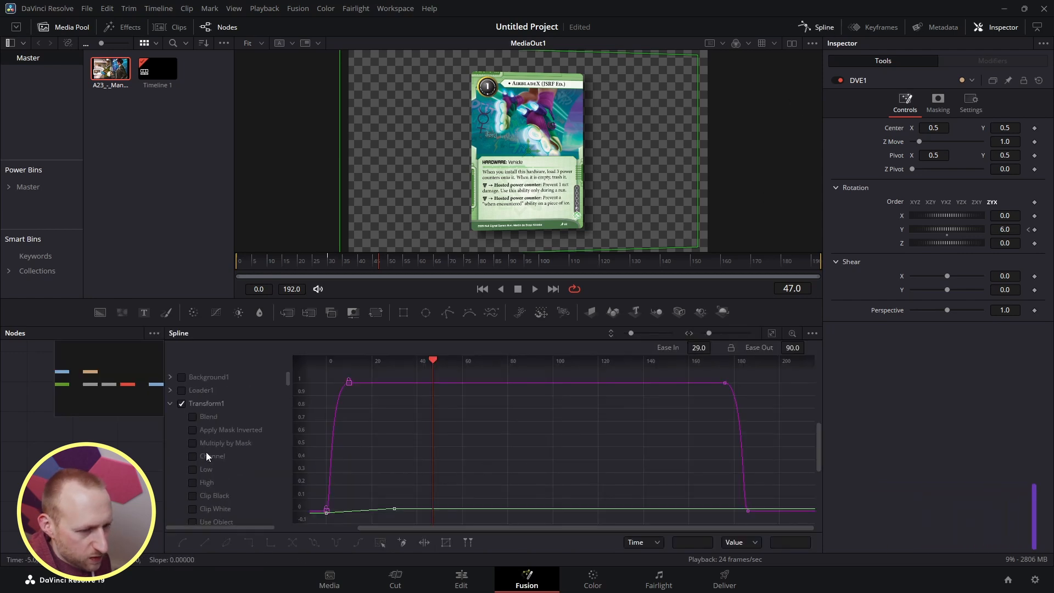
left_click(182, 404)
scroll(236, 455, "down", 8)
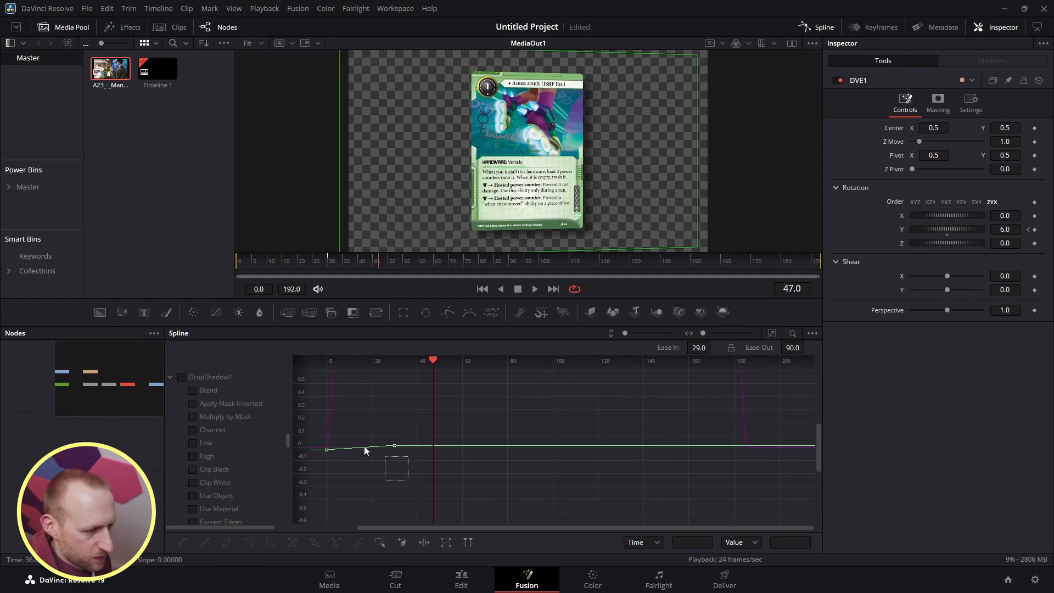
Examine DVE1's Y rotation curve around its two keyframes in the Spline editor.
left_click_drag(308, 436, 308, 436)
scroll(368, 453, "up", 3)
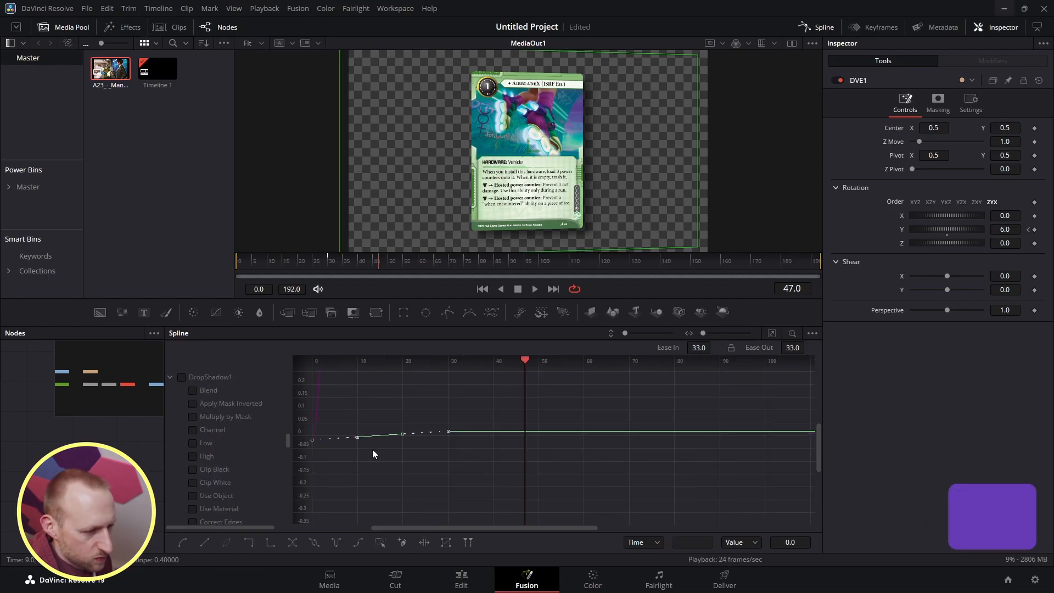
key("ctrl")
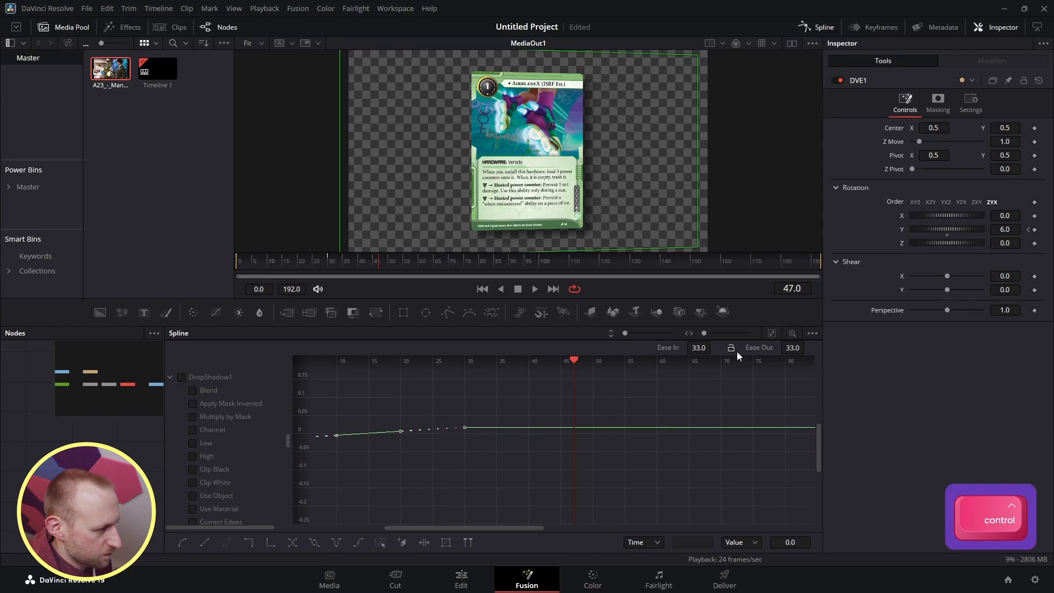
left_click(771, 333)
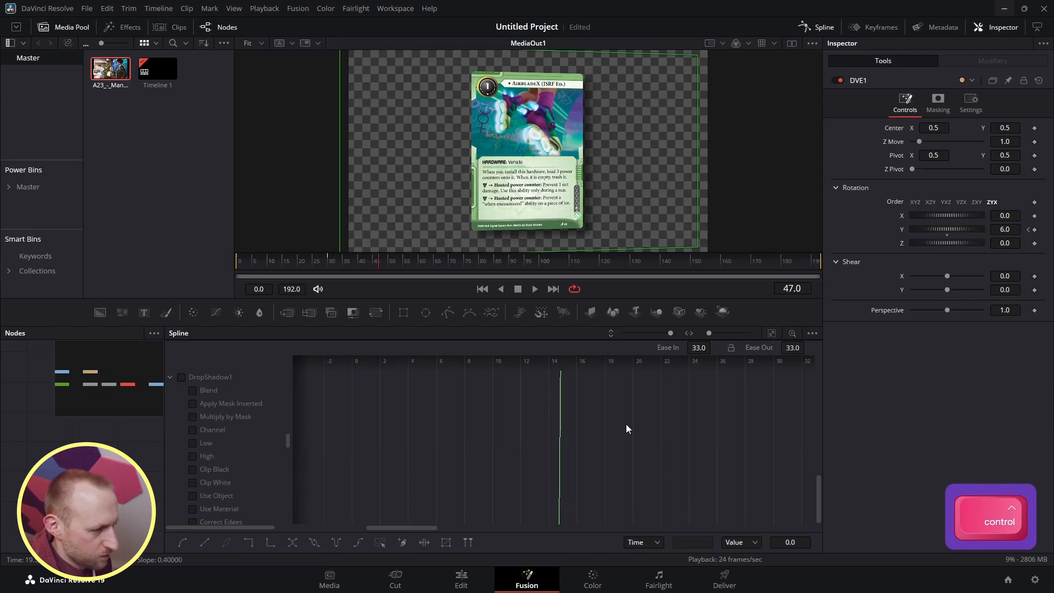
scroll(626, 423, "down", 2)
scroll(624, 429, "down", 5)
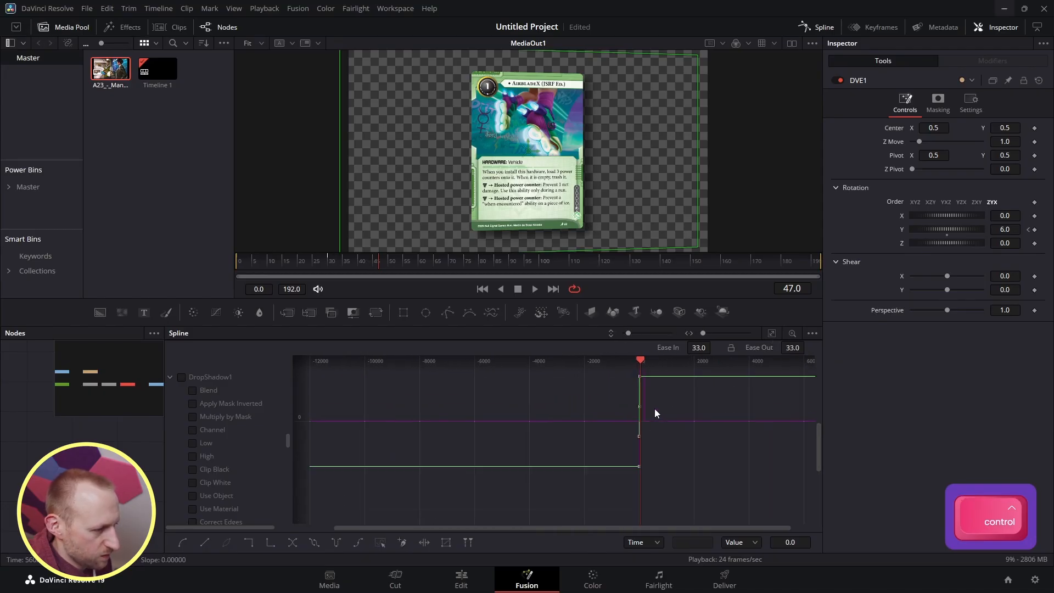
scroll(666, 413, "up", 2)
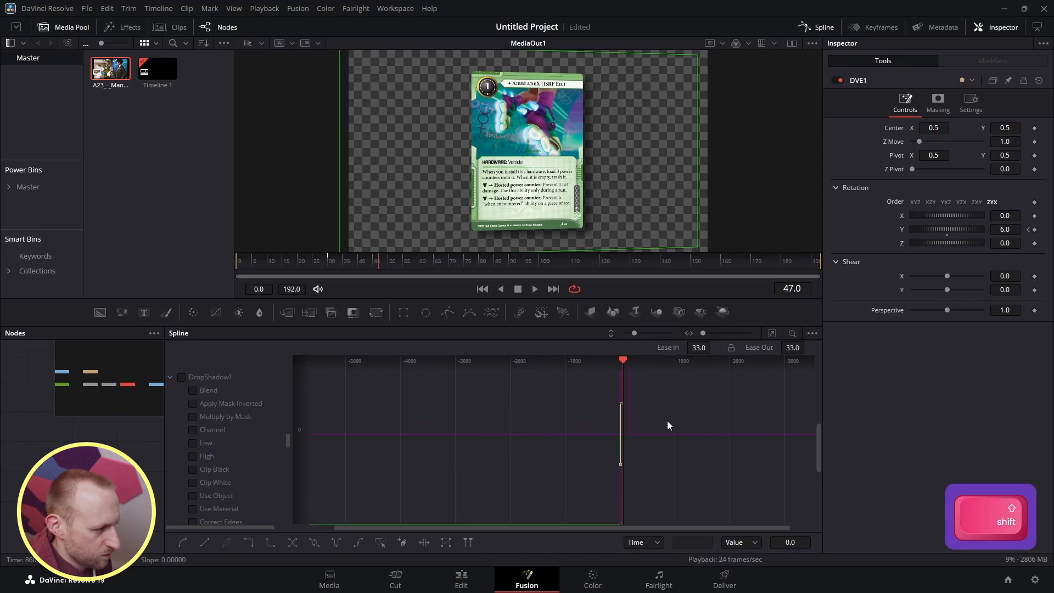
key("alt")
scroll(667, 424, "right", 2)
scroll(650, 427, "left", 2)
scroll(633, 430, "down", 1)
scroll(633, 429, "up", 1)
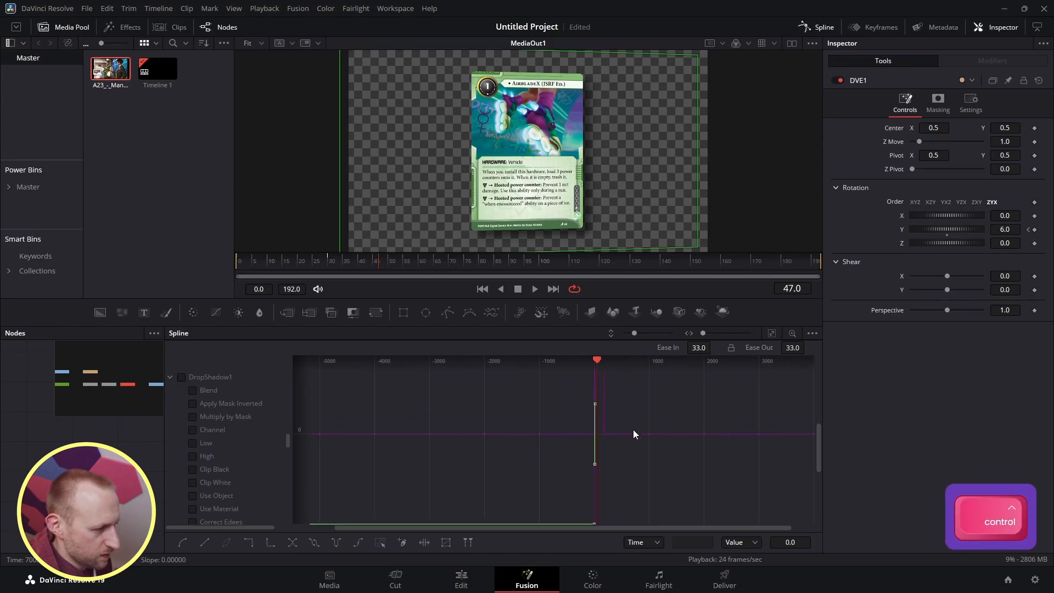
scroll(633, 429, "down", 1)
scroll(633, 429, "up", 1)
scroll(634, 429, "down", 2)
scroll(627, 410, "down", 3)
scroll(648, 406, "up", 4)
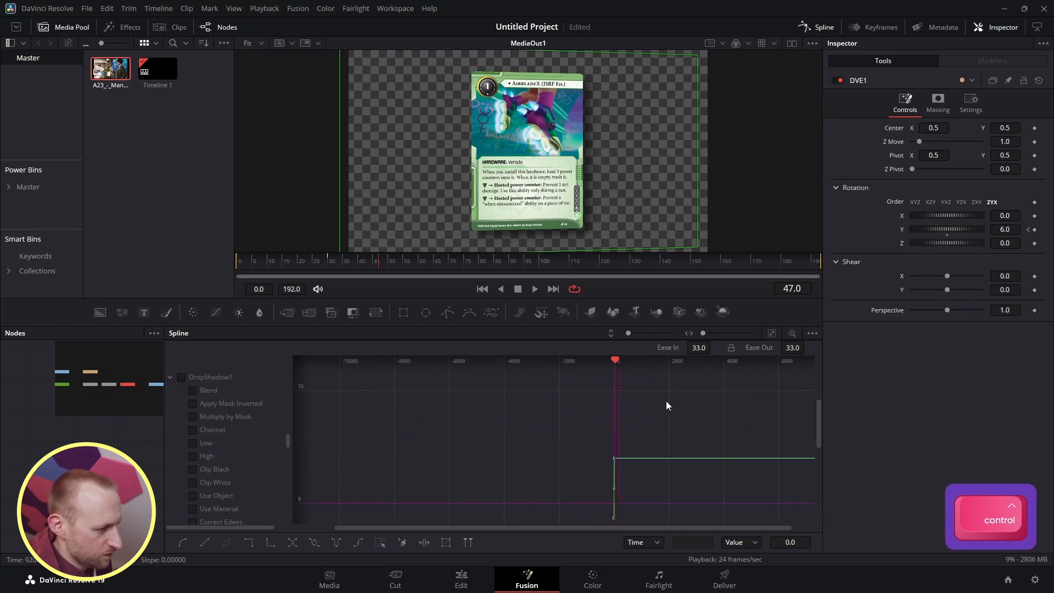
scroll(666, 400, "down", 2)
scroll(214, 424, "up", 5)
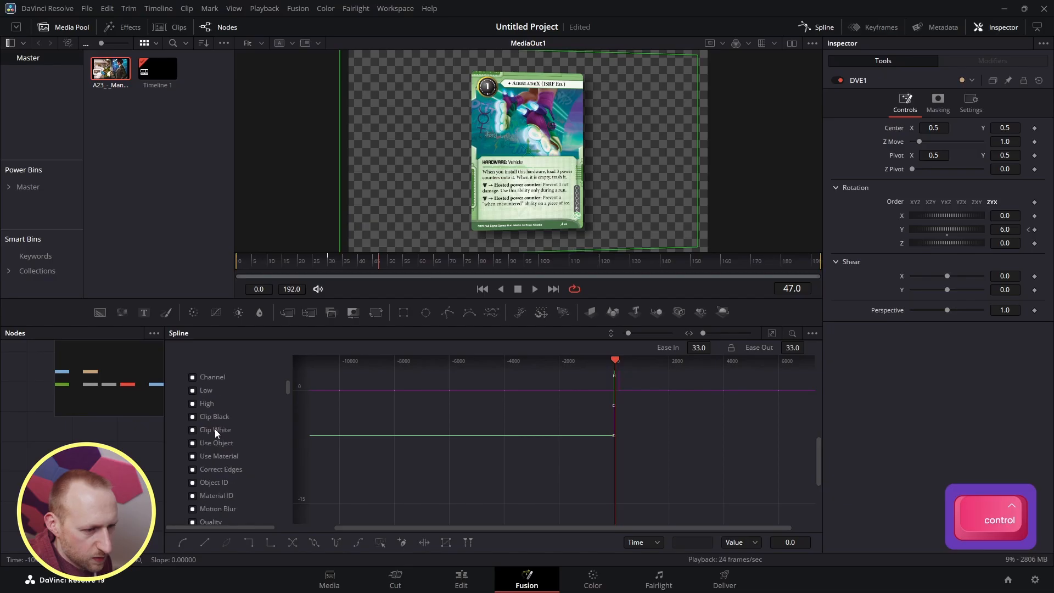
Hide Transform1's curves and flatten DVE1's Y rotation curve at its keyframes on frames 0 and 30.
left_click(181, 404)
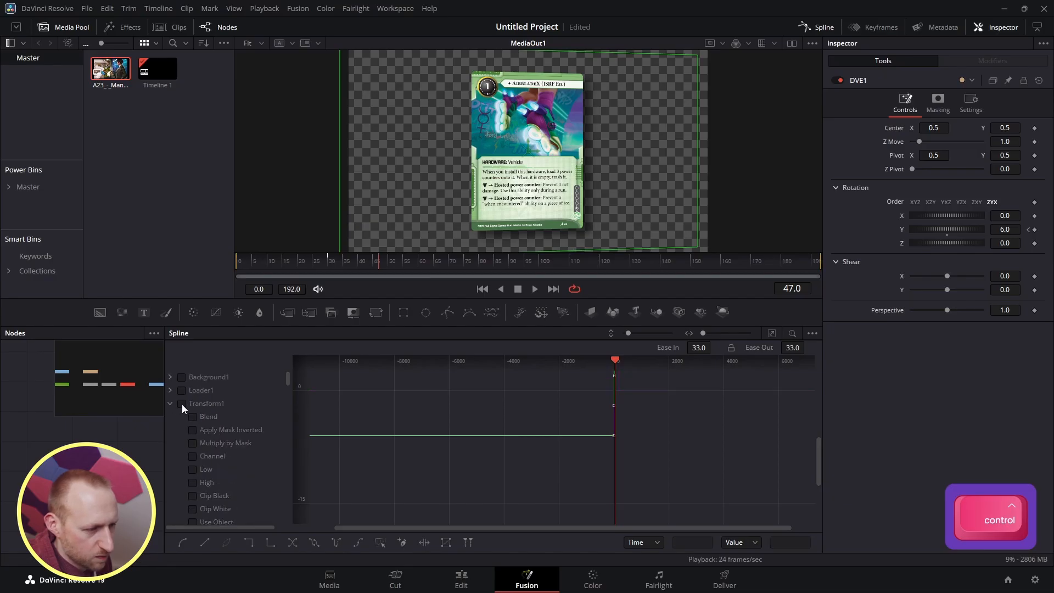
left_click(771, 333)
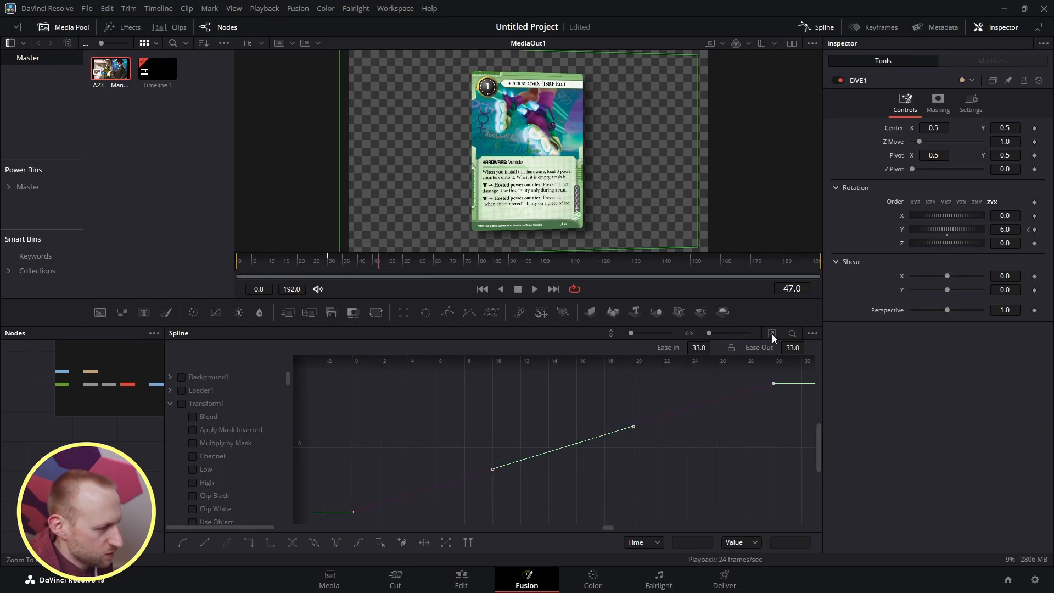
left_click_drag(347, 519, 782, 370)
key("s")
key("f")
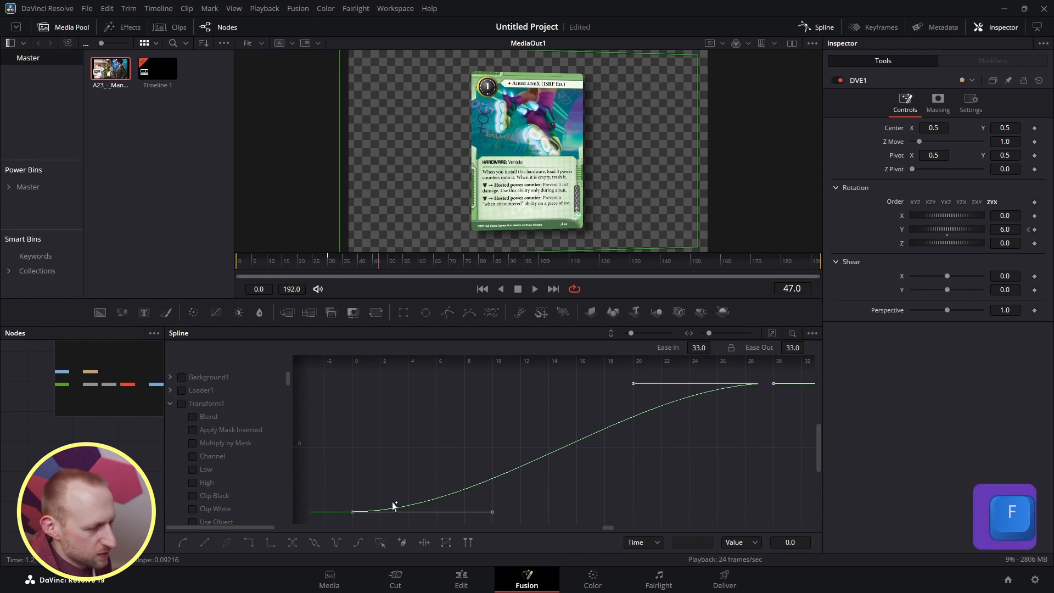
left_click(346, 385)
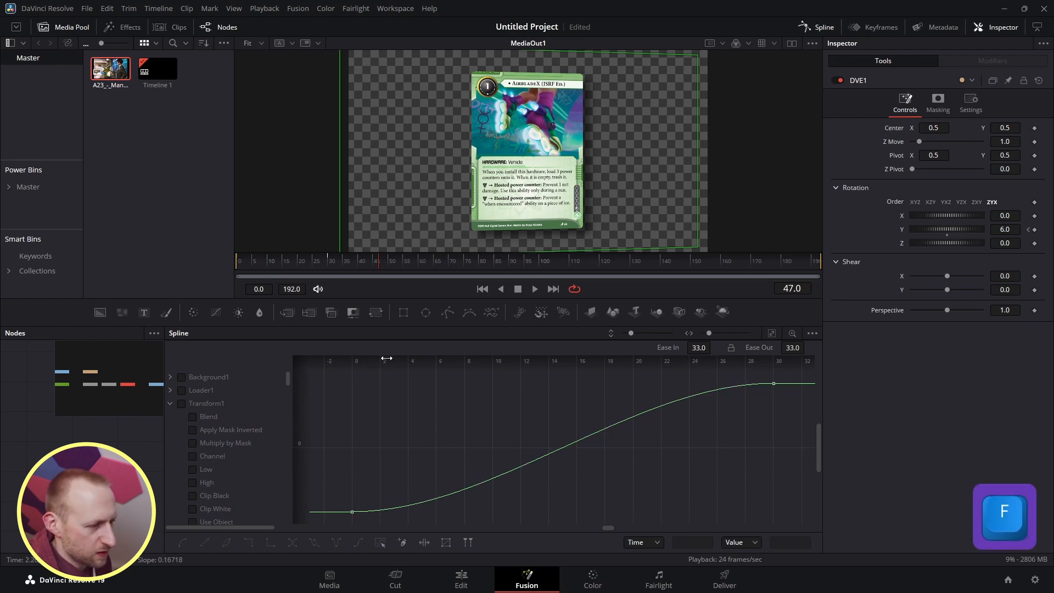
Play back the card's rotation with the eased Y rotation curve.
left_click(281, 261)
key("space")
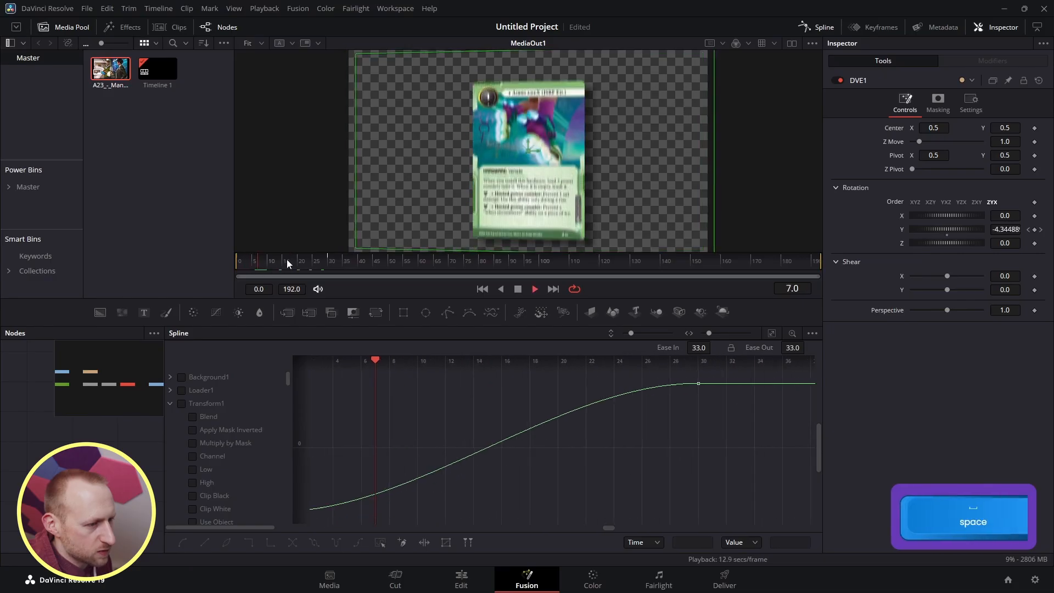
key("space")
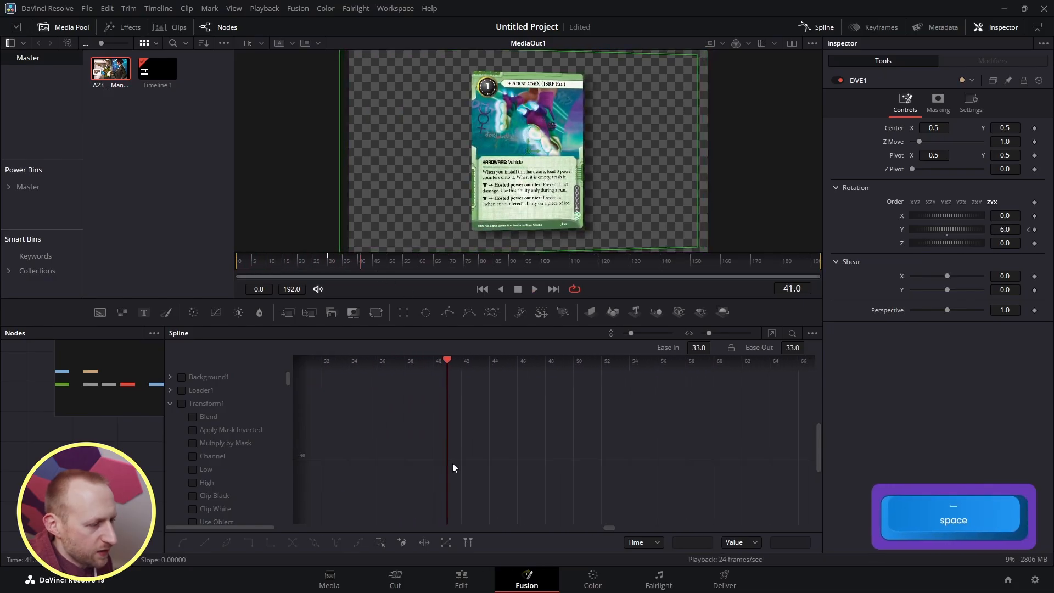
Select both Y rotation keyframes and apply a Ping Pong loop so the rotation keeps swinging back and forth.
scroll(456, 462, "down", 3)
scroll(450, 467, "down", 2)
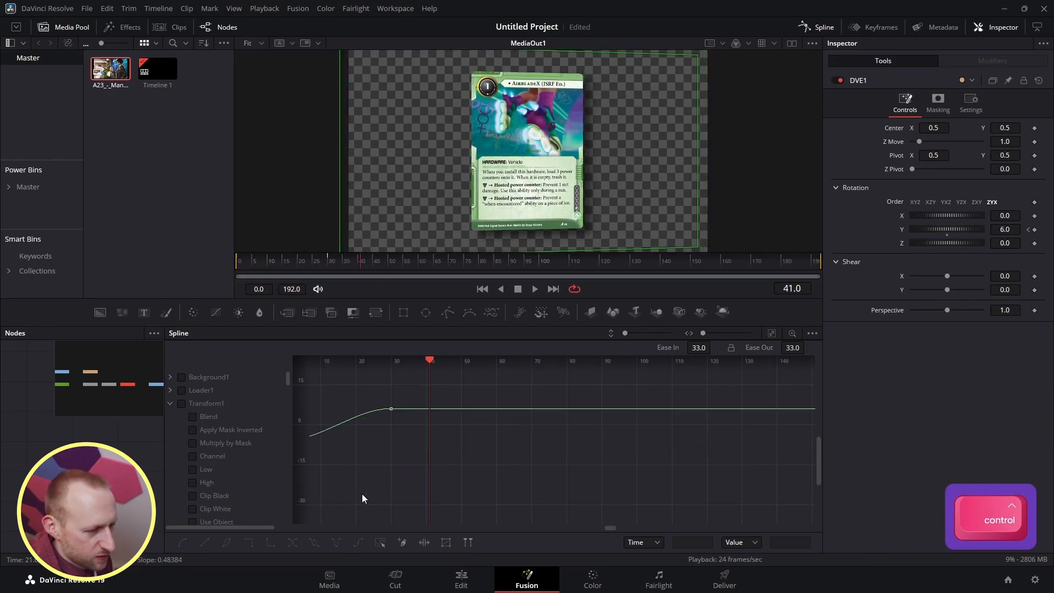
left_click_drag(344, 473, 523, 476)
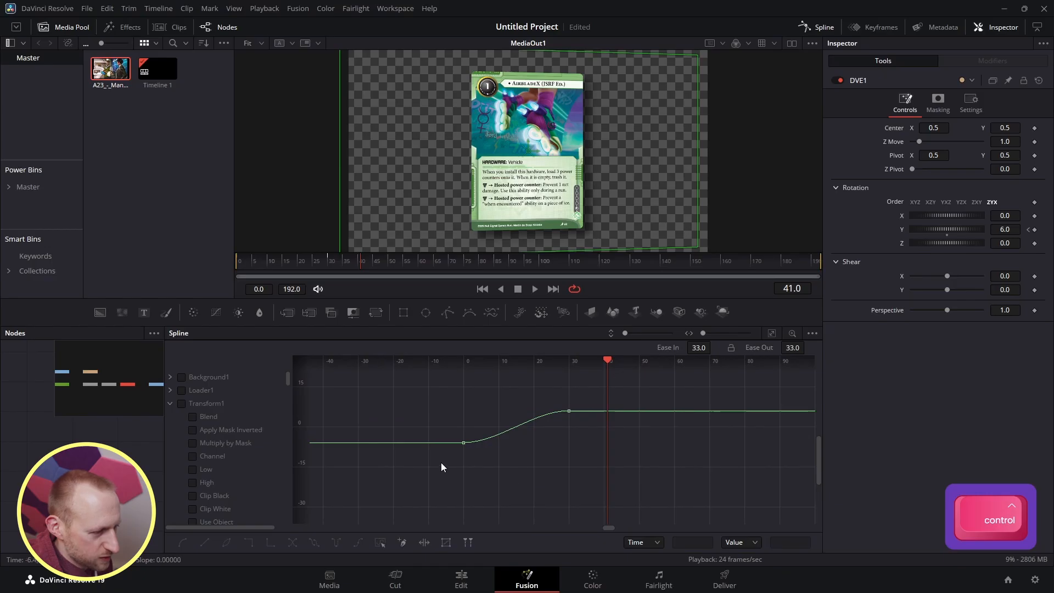
left_click_drag(440, 462, 584, 388)
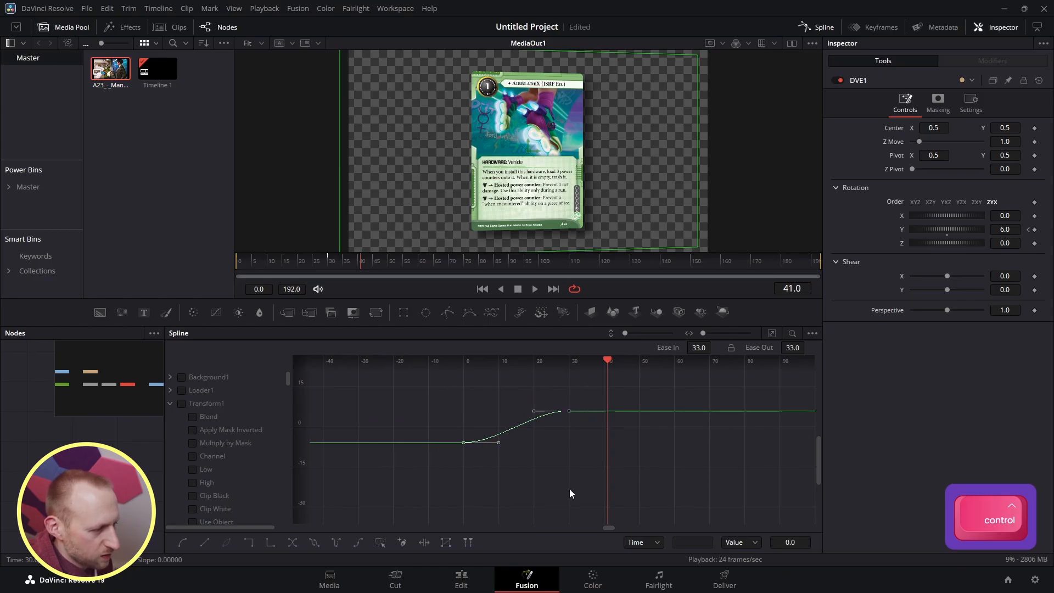
right_click(594, 409)
mouse_move(643, 235)
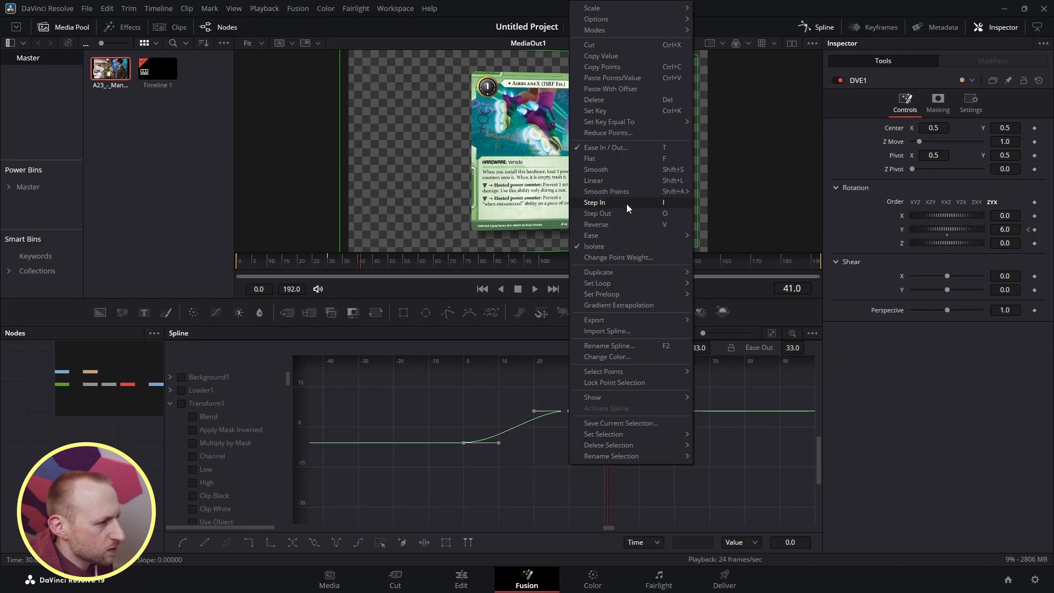
left_click(514, 347)
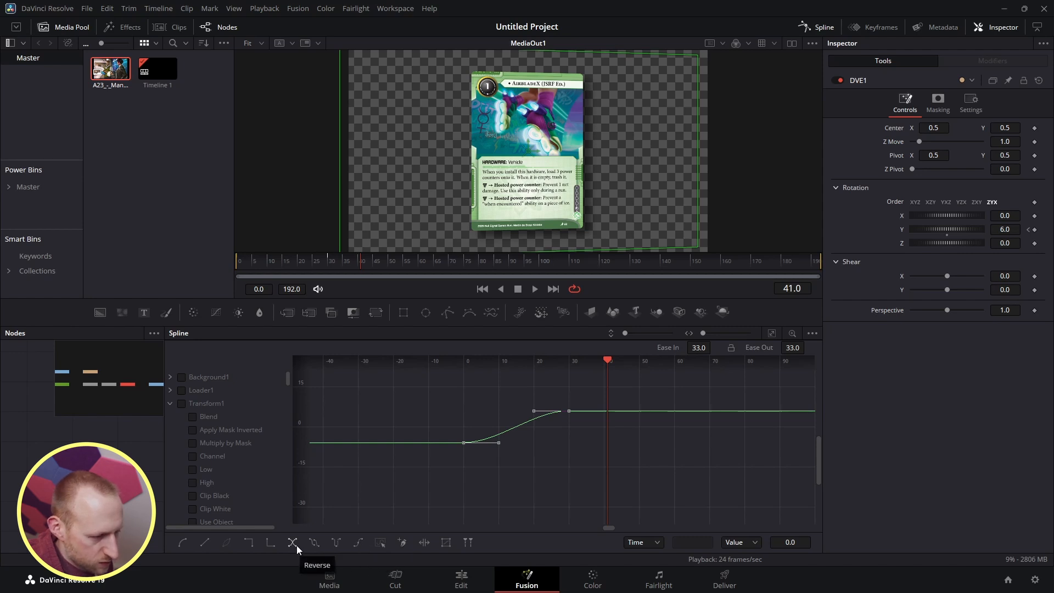
left_click(334, 543)
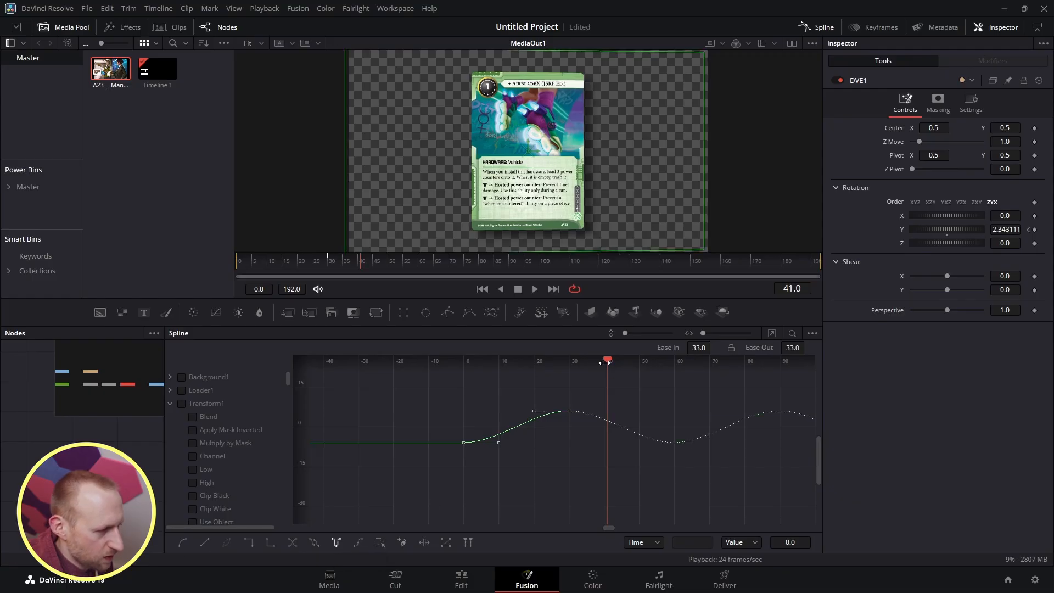
Play back the looping card rotation from the start, then close the Spline editor and play the animation again.
left_click_drag(606, 361, 458, 358)
key("space")
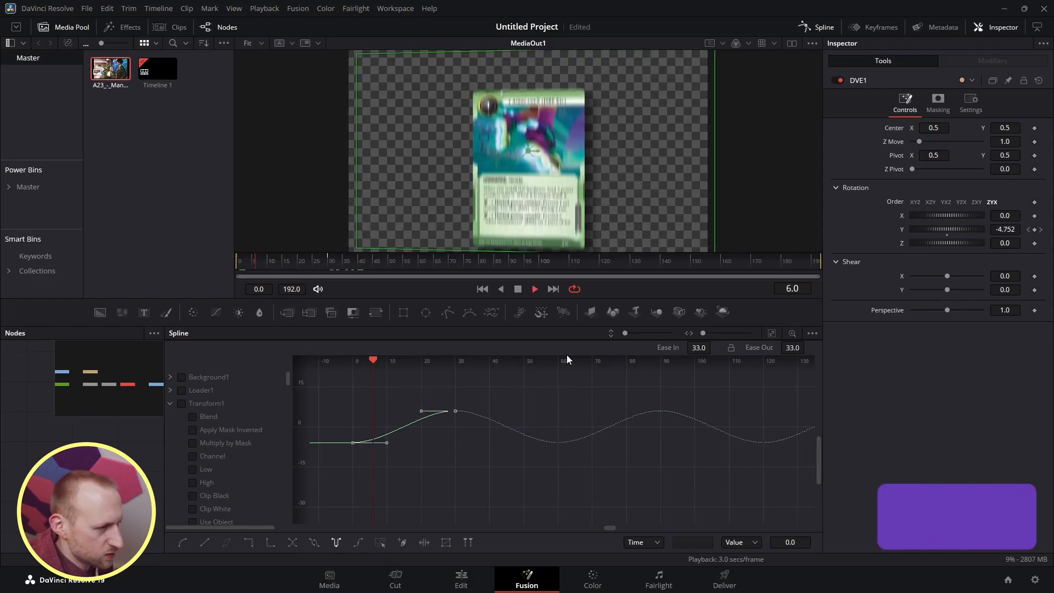
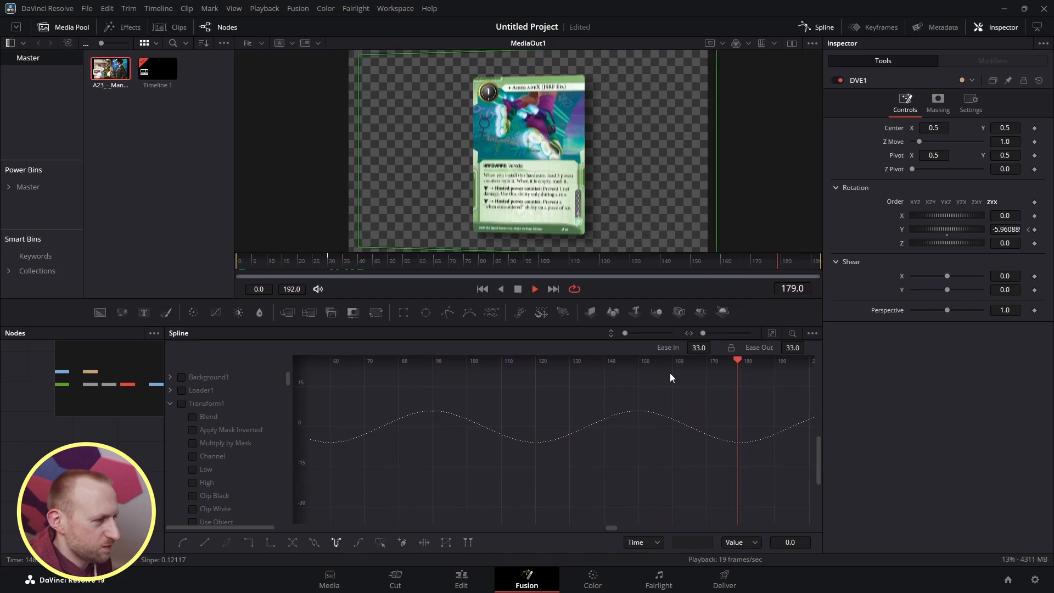
key("space")
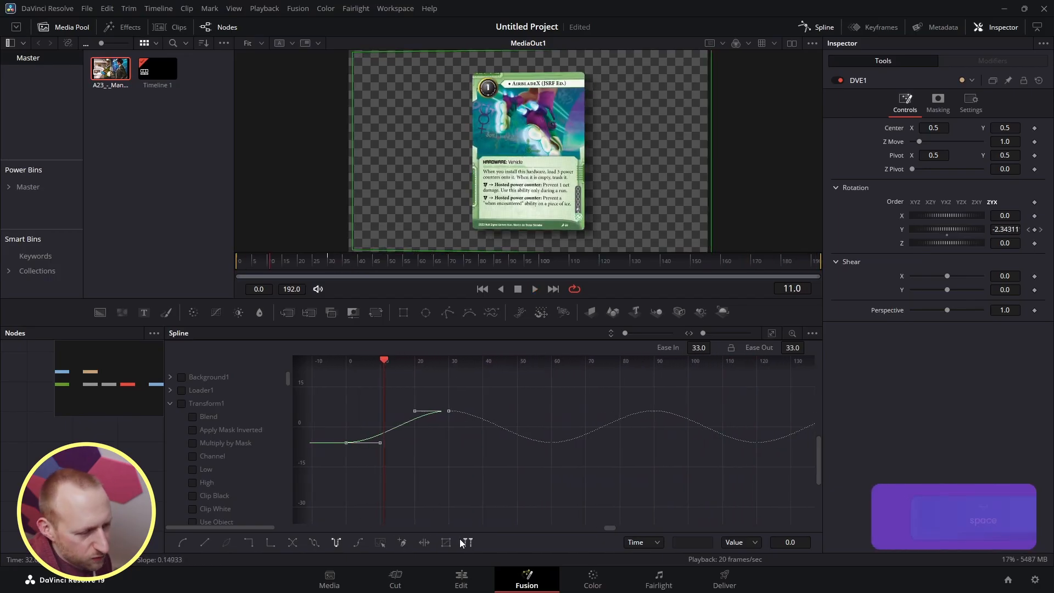
left_click(826, 27)
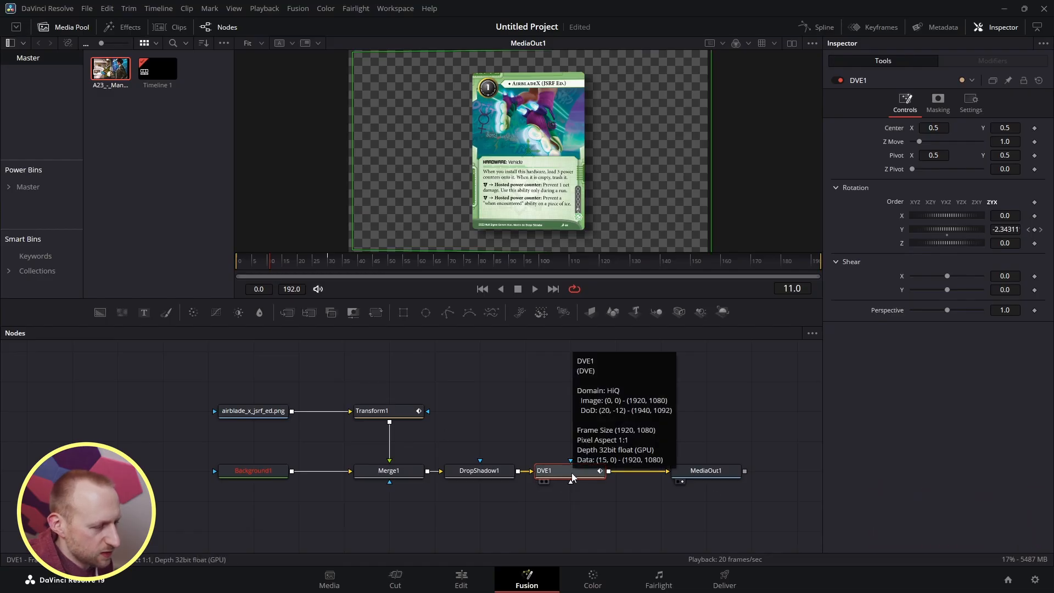
key("space")
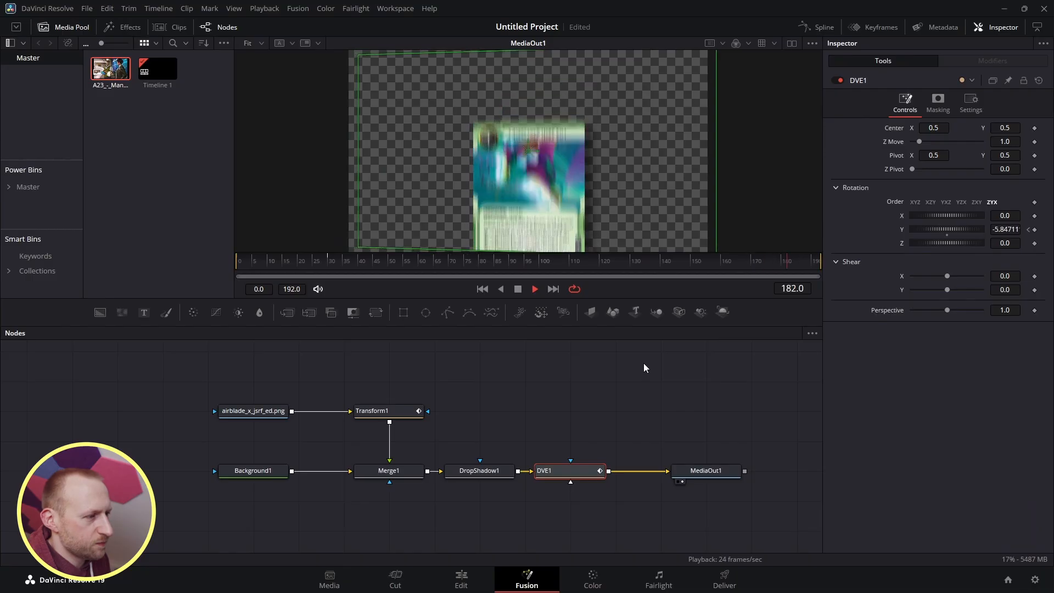
key("space")
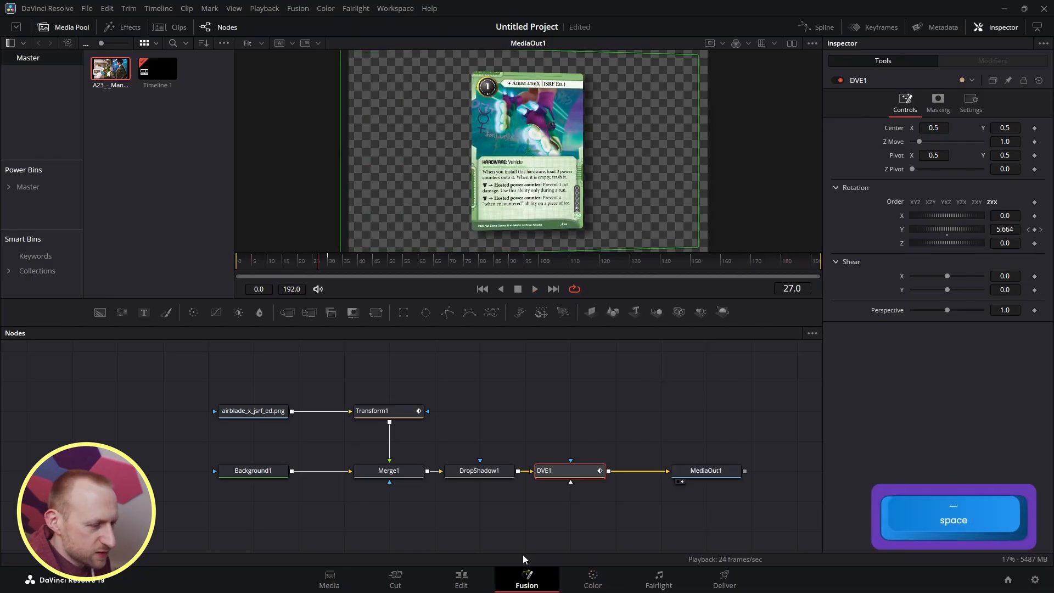
Try a Glow node between DVE1 and MediaOut1 with its Glow Size set to 48.8.
left_click(387, 522)
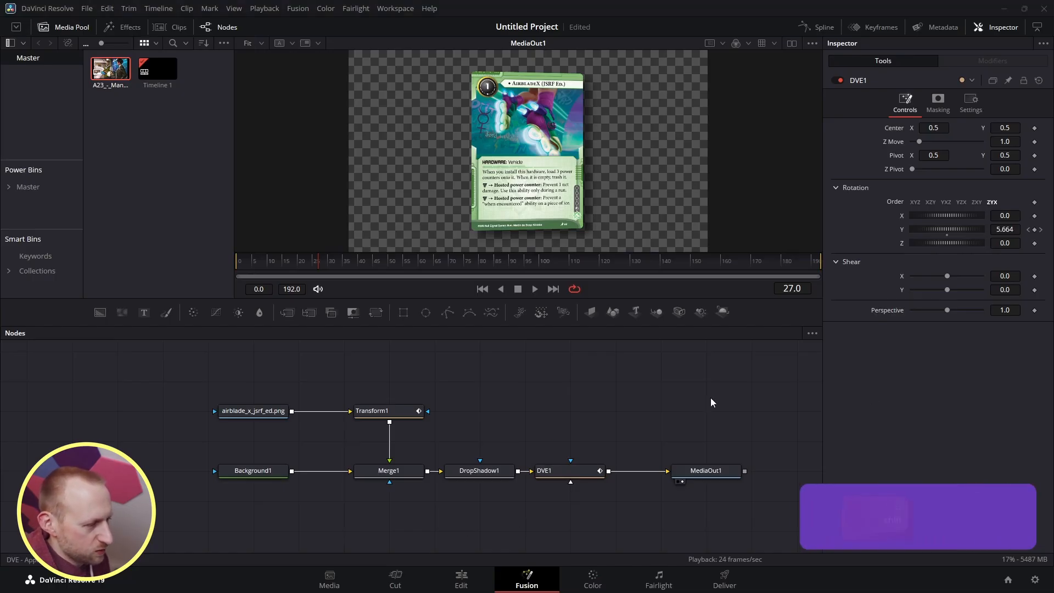
key("shift+space")
type("glow")
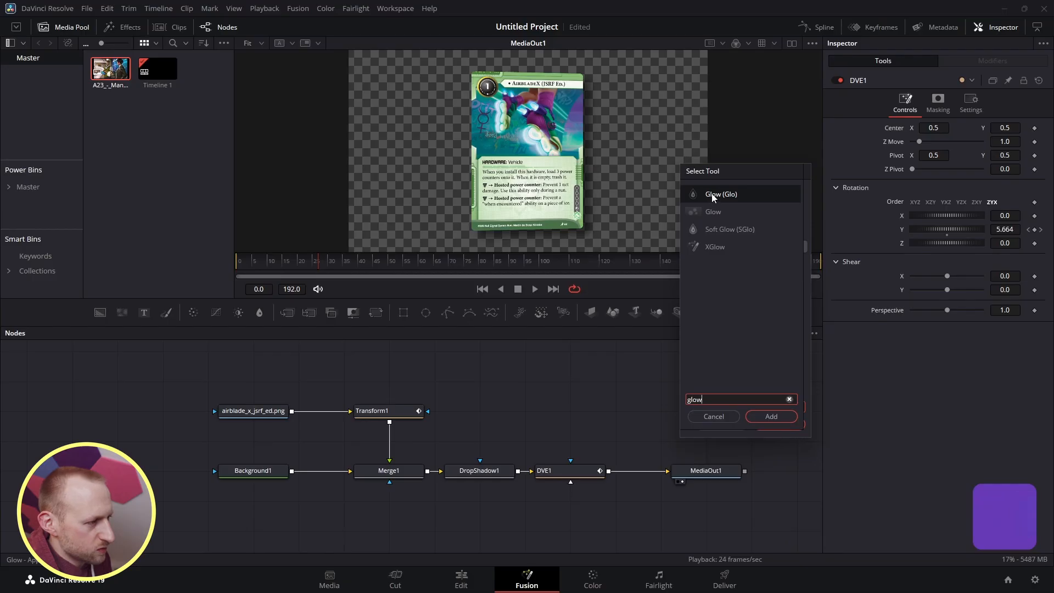
left_click(771, 416)
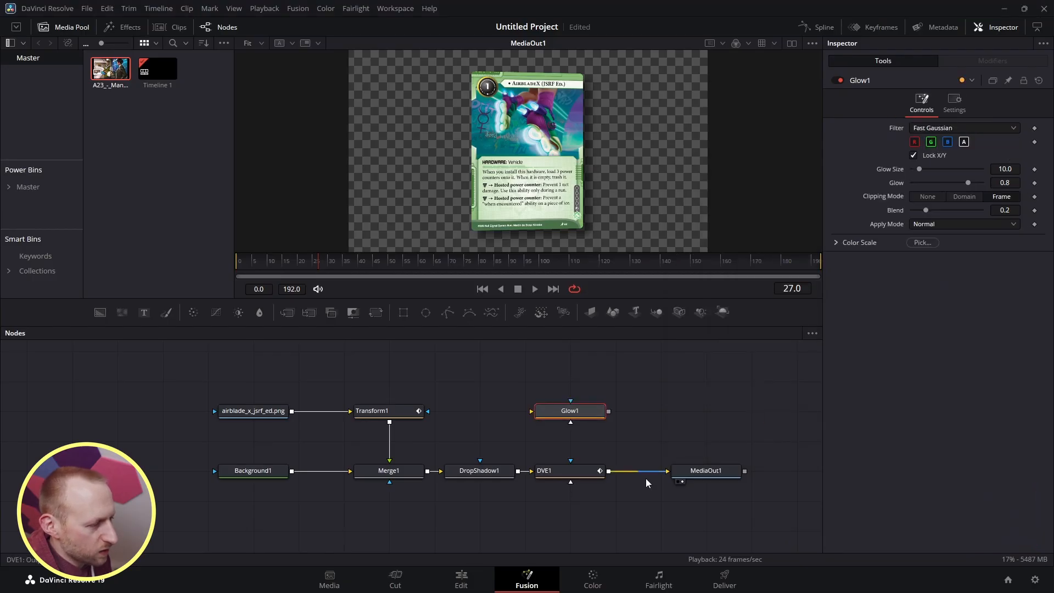
left_click_drag(713, 477, 759, 477)
left_click_drag(537, 411, 651, 474)
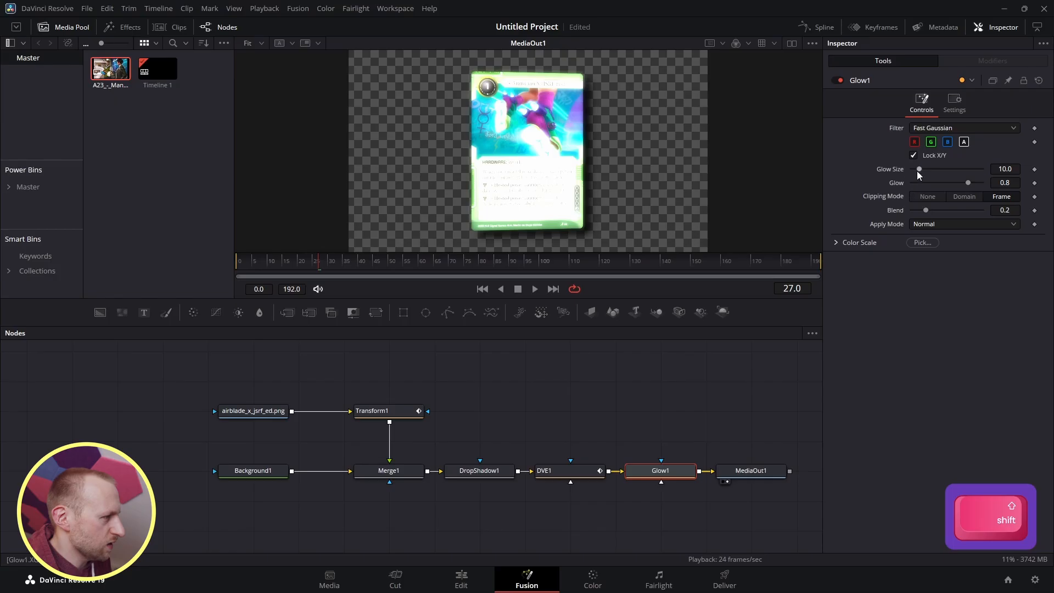
left_click_drag(918, 170, 947, 164)
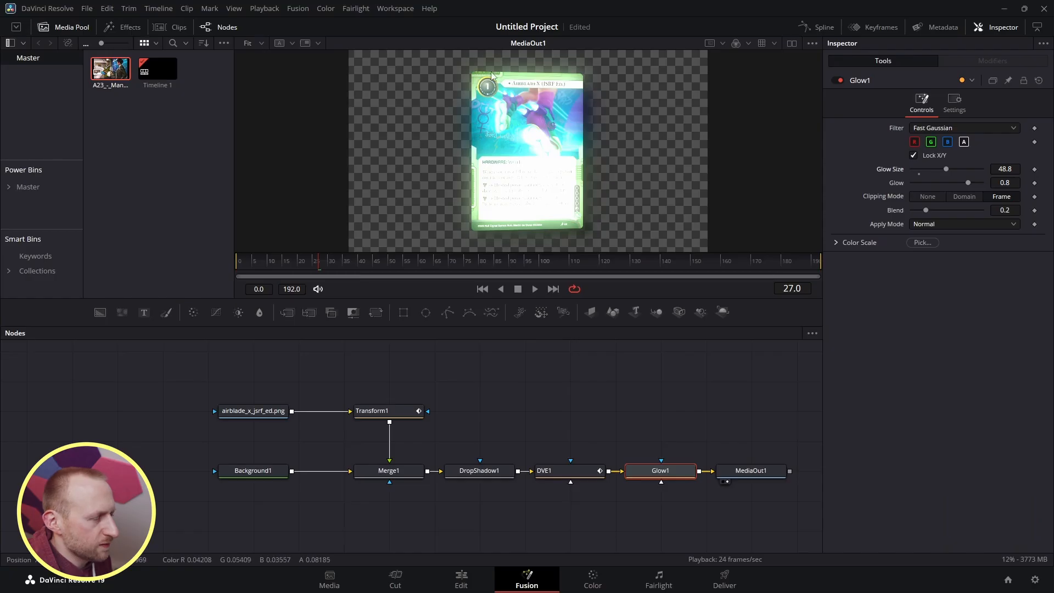
Undo the Glow Size change and the insertion of the Glow node.
key("ctrl+z")
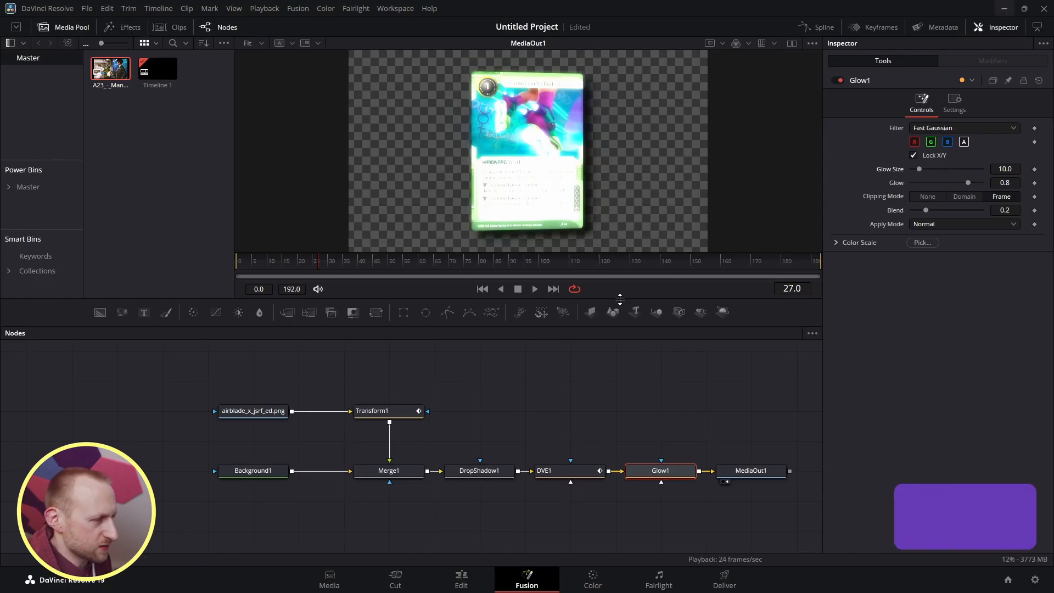
key("ctrl+z")
key("ctrl+z")
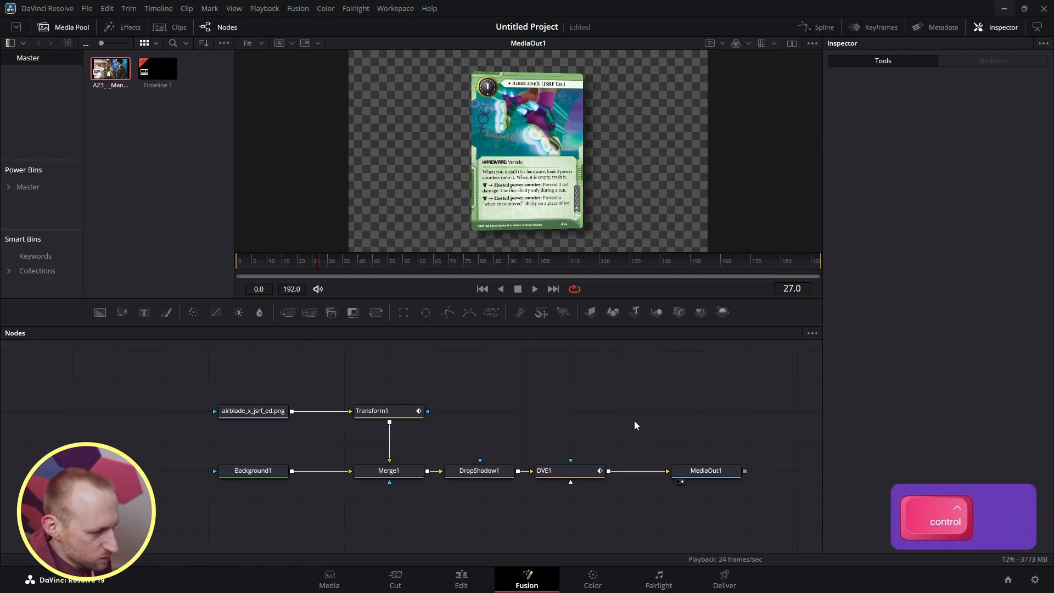
key("ctrl+z")
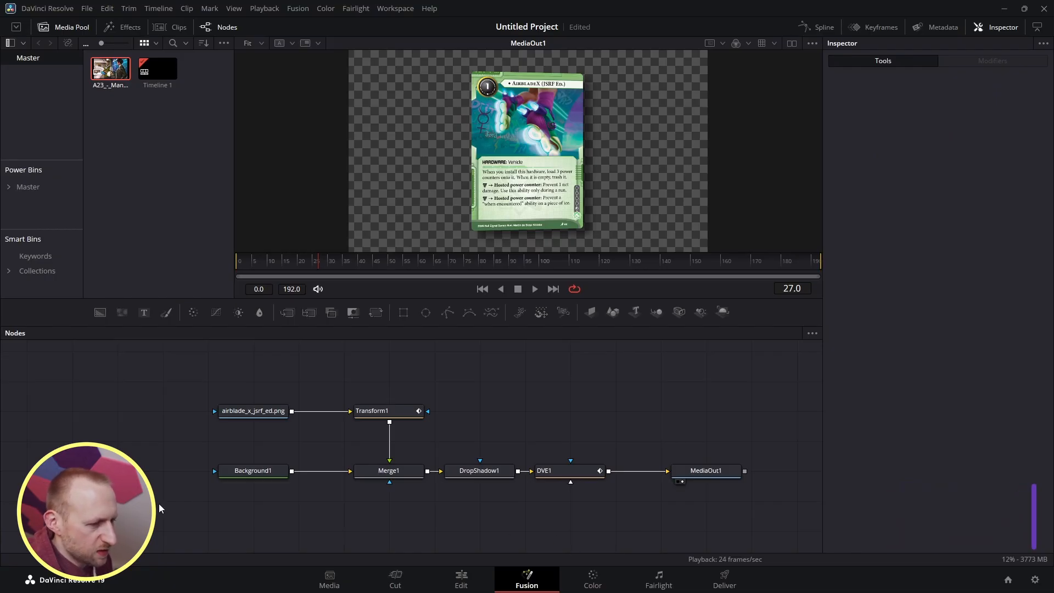
Select every node except MediaOut1 in the Fusion composition and start creating a macro from them.
left_click(463, 577)
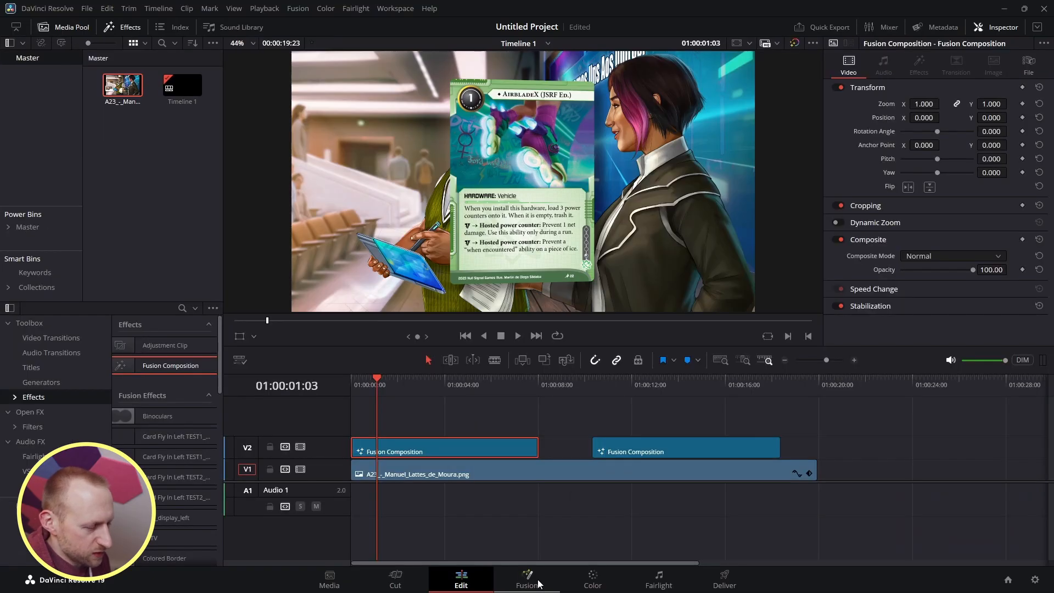
left_click(520, 585)
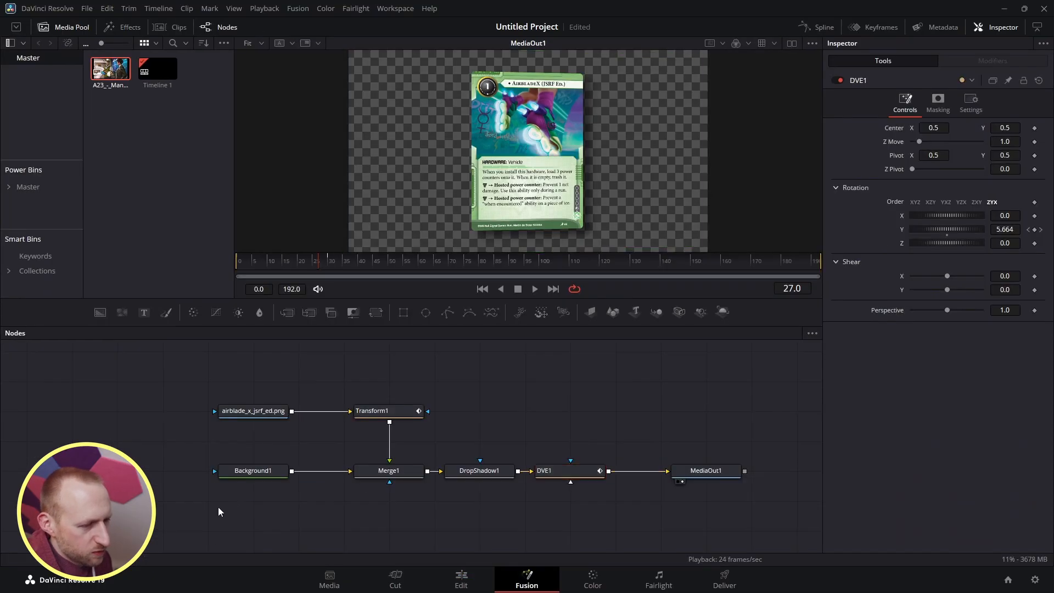
left_click_drag(169, 513, 636, 367)
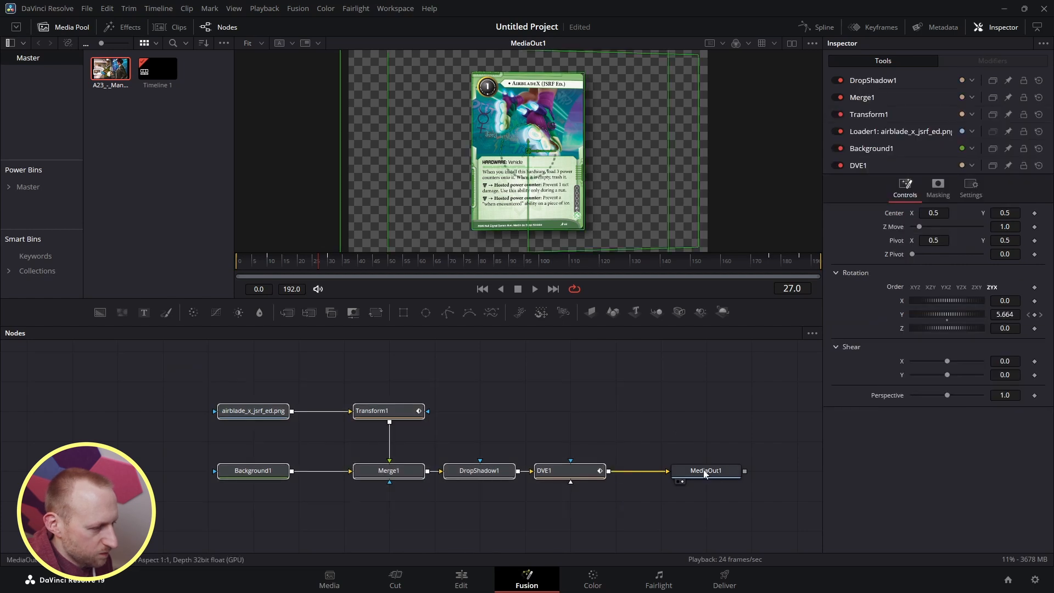
right_click(576, 475)
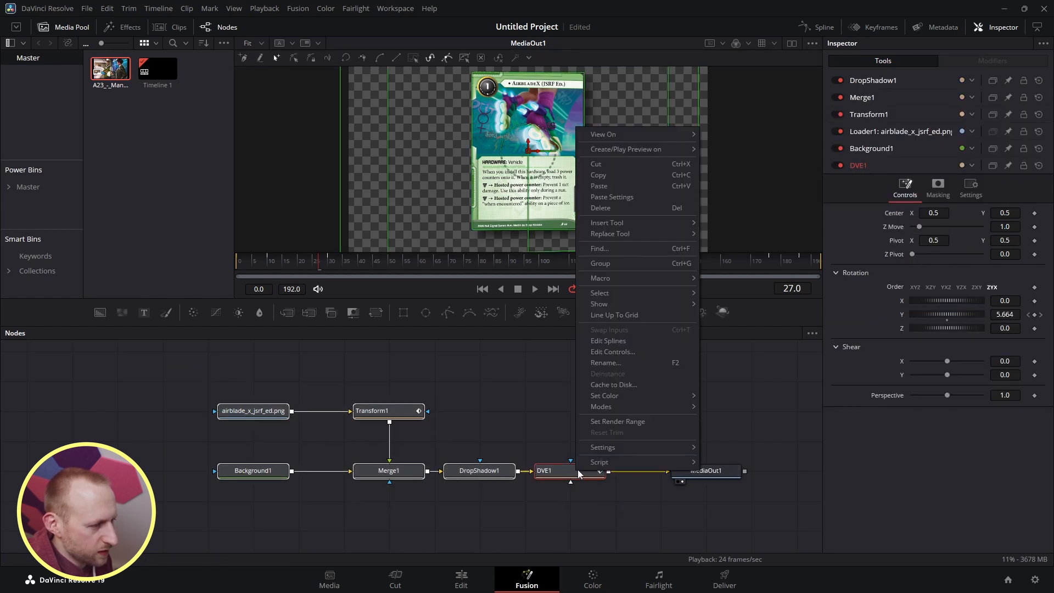
mouse_move(631, 278)
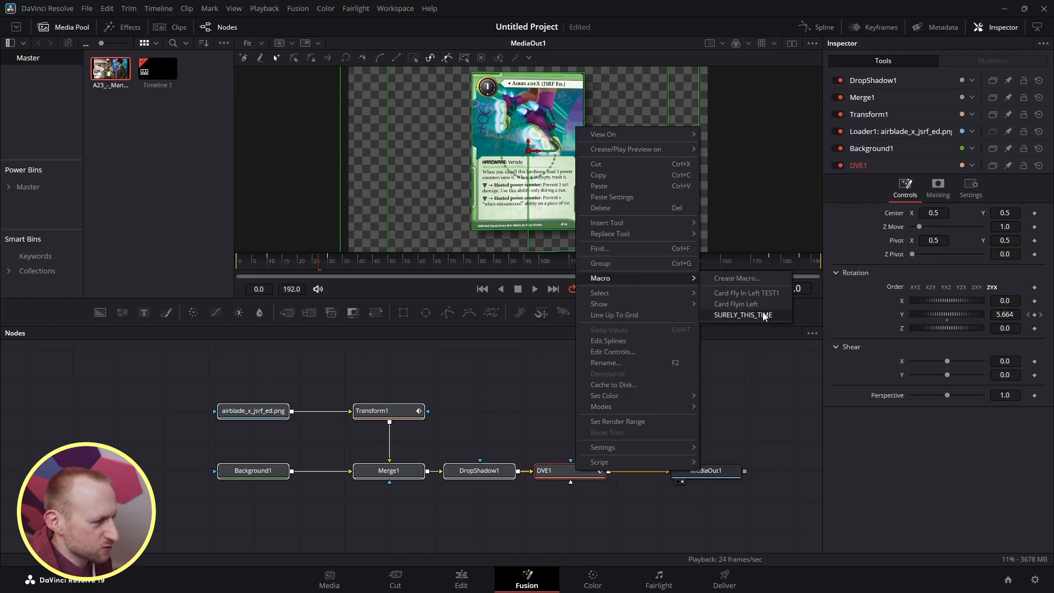
left_click(730, 280)
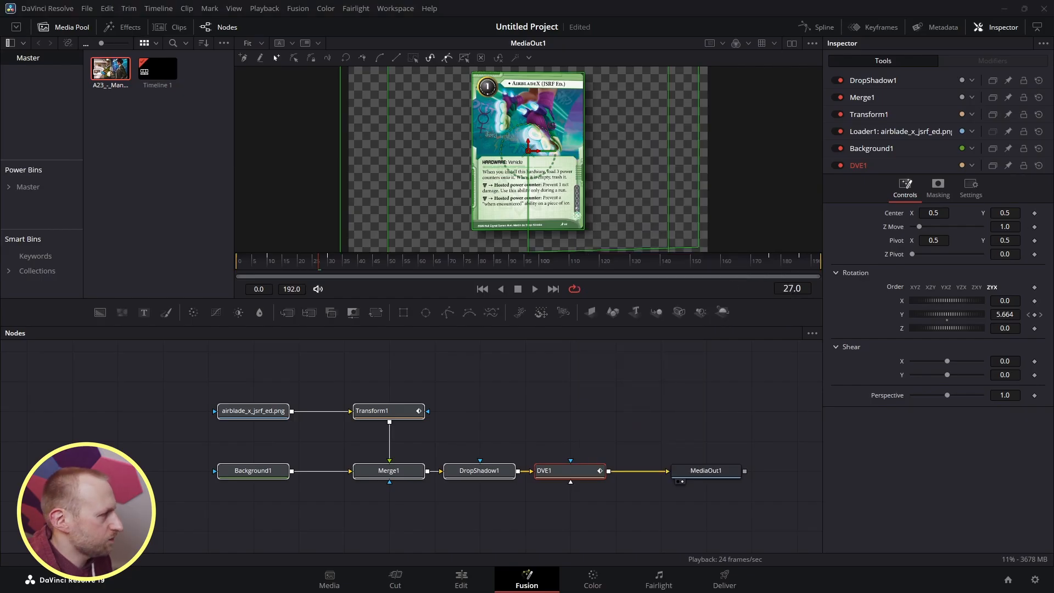
Collapse Background1's parameter groups to examine the nodes offered for the macro, and close the macro editor.
left_click_drag(385, 123, 394, 123)
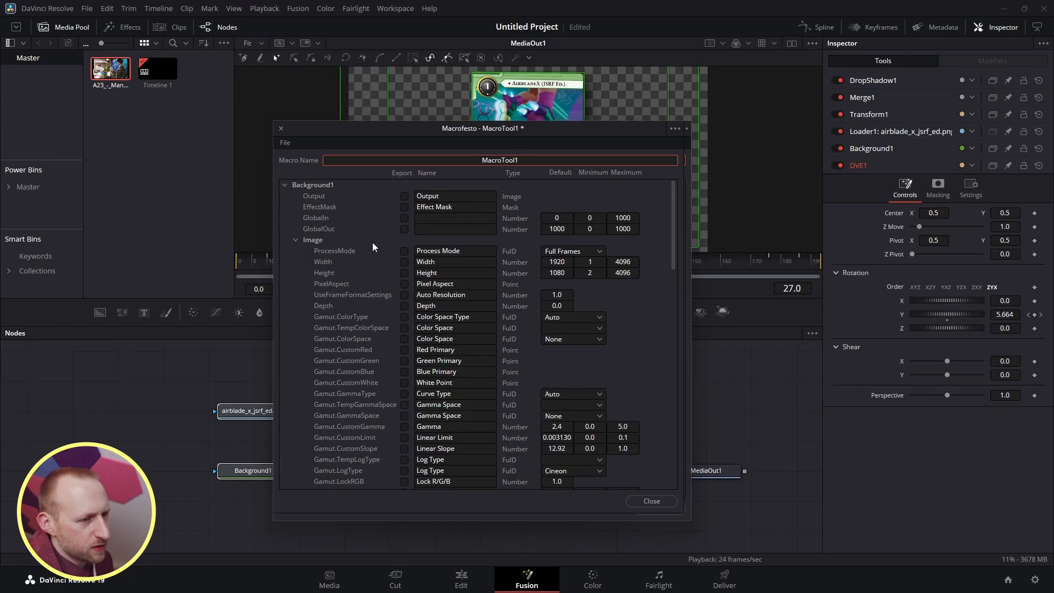
left_click(295, 240)
left_click(298, 251)
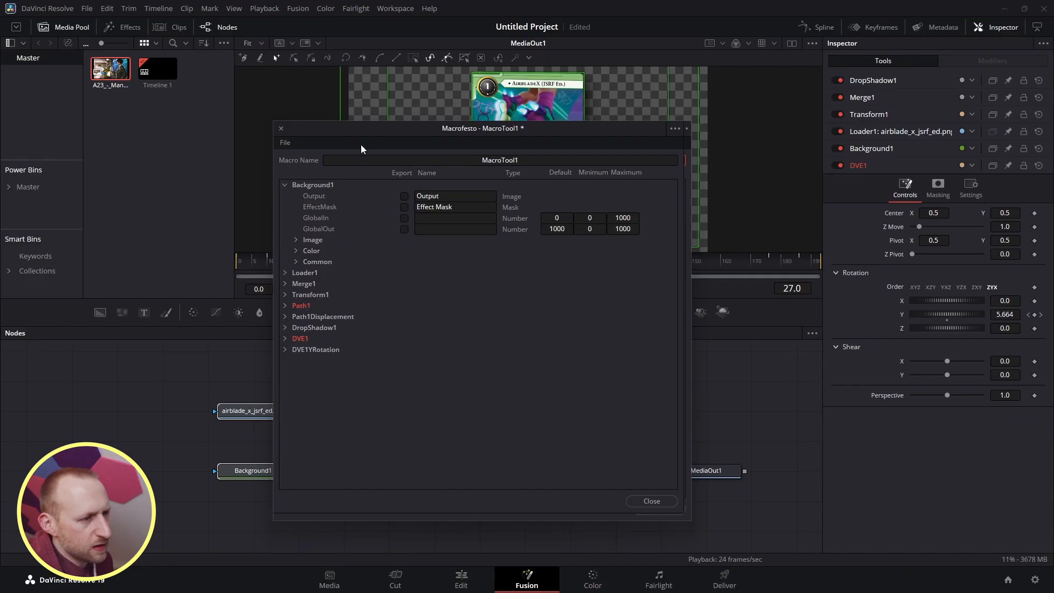
left_click_drag(368, 128, 597, 56)
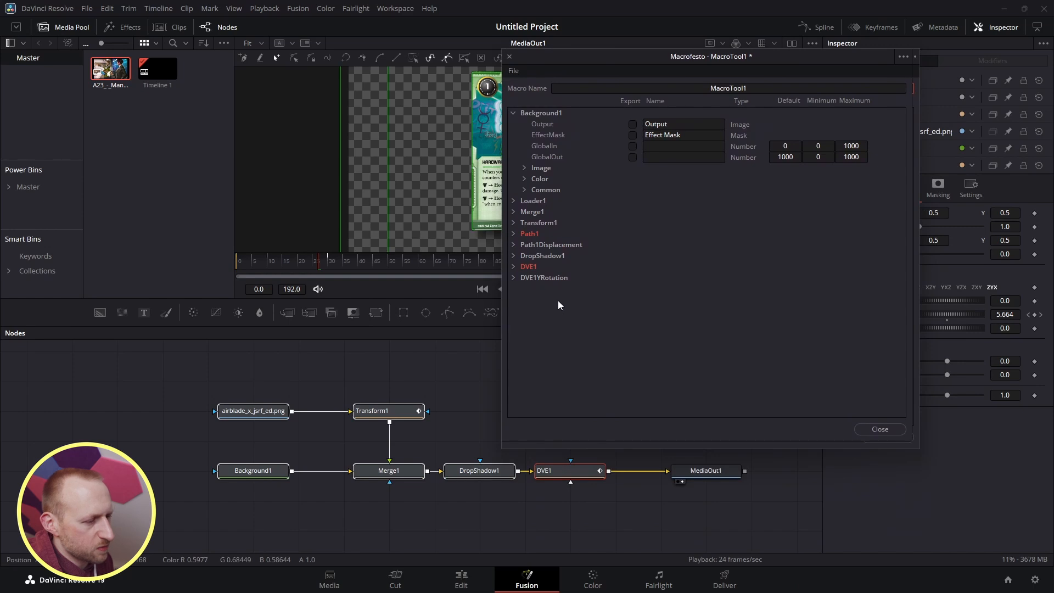
left_click_drag(594, 60, 681, 142)
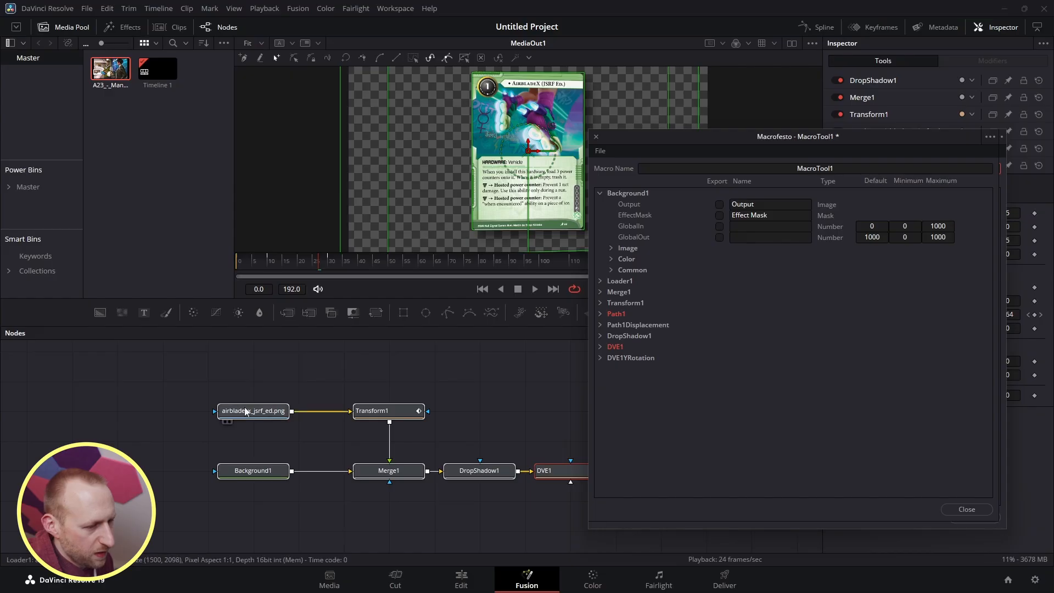
left_click(967, 510)
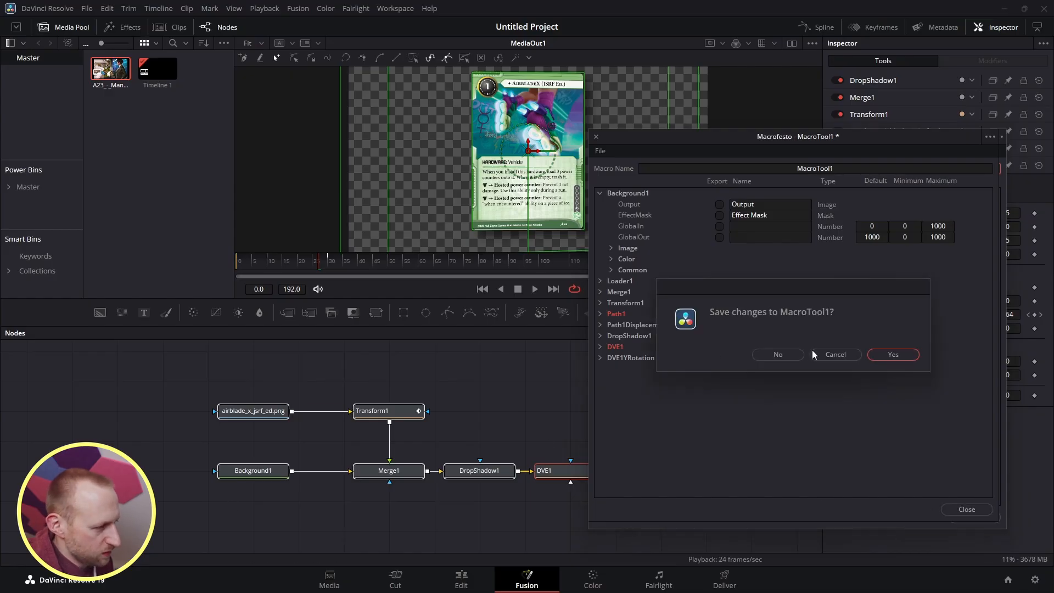
left_click(893, 354)
left_click(590, 393)
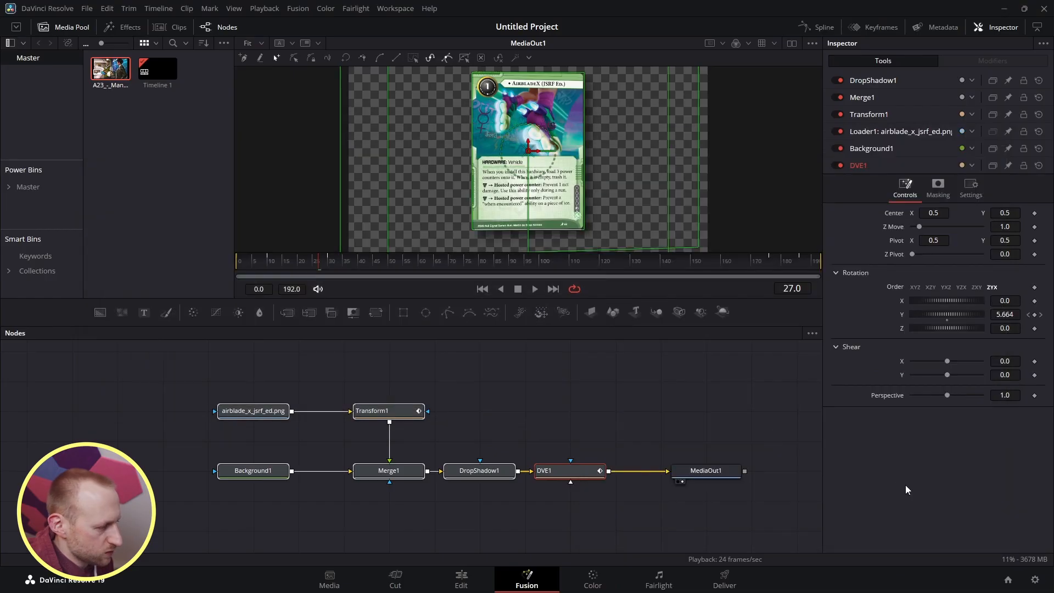
Rename the Background1 node to ALPHA.
left_click(252, 473)
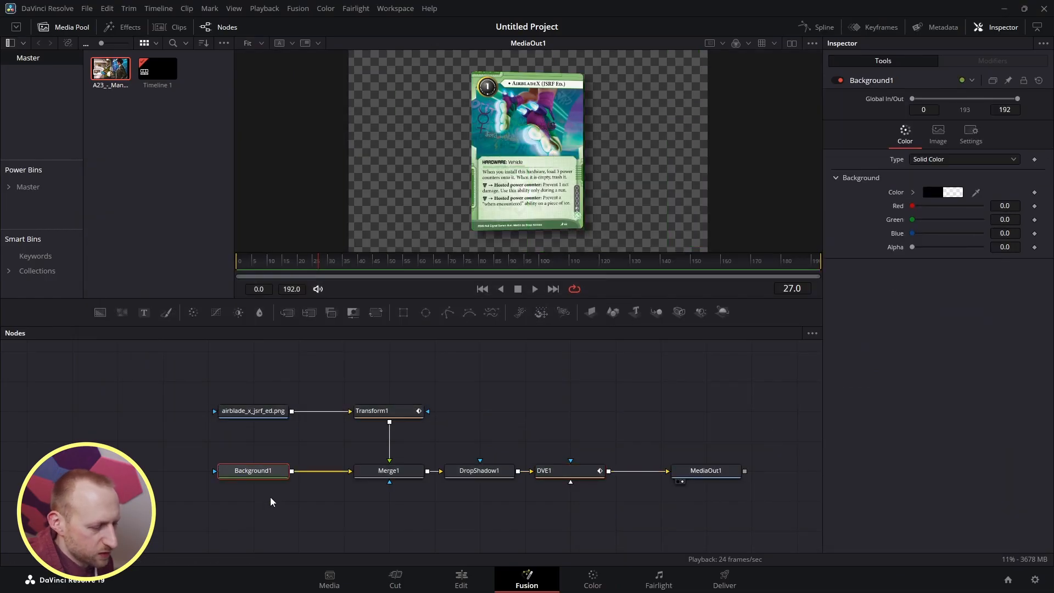
key("F2")
type("ALPH")
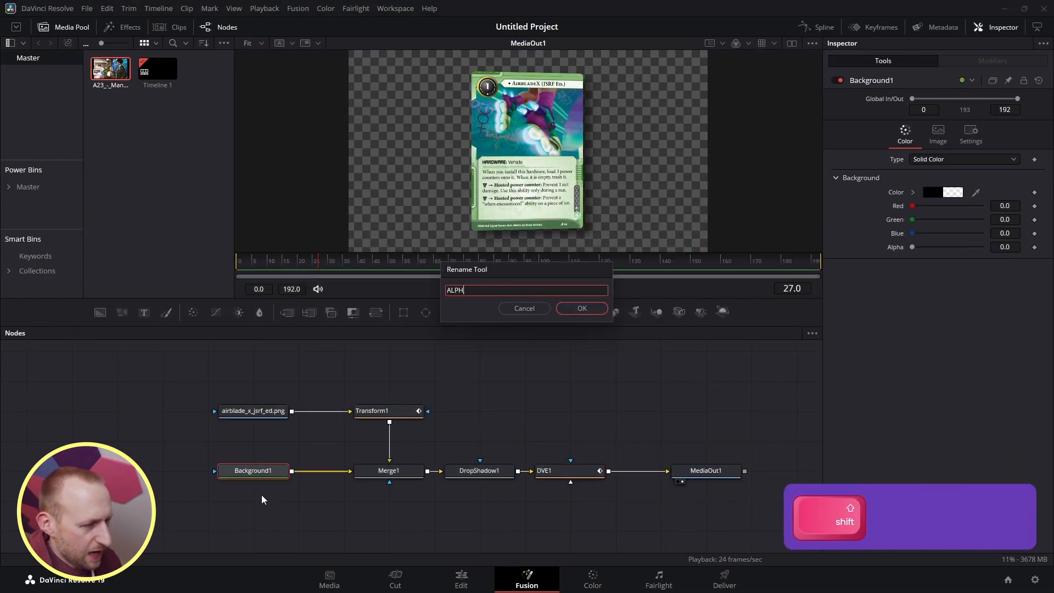
type("A")
key("Return")
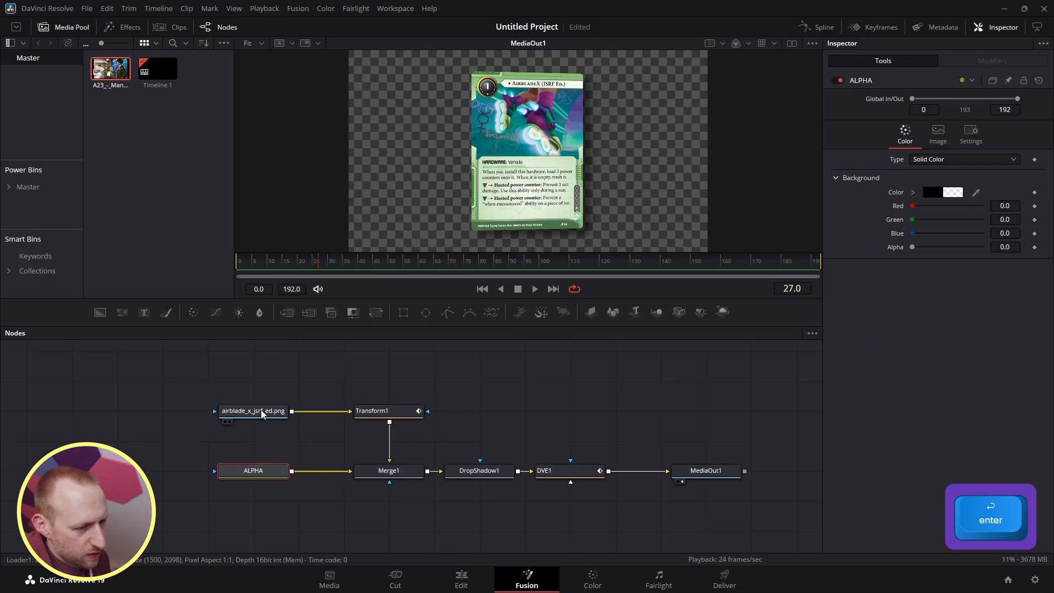
Rename the airblade_x_jsrf_ed.png loader node to IMAGE.
left_click(261, 413)
key("F2")
type("LO")
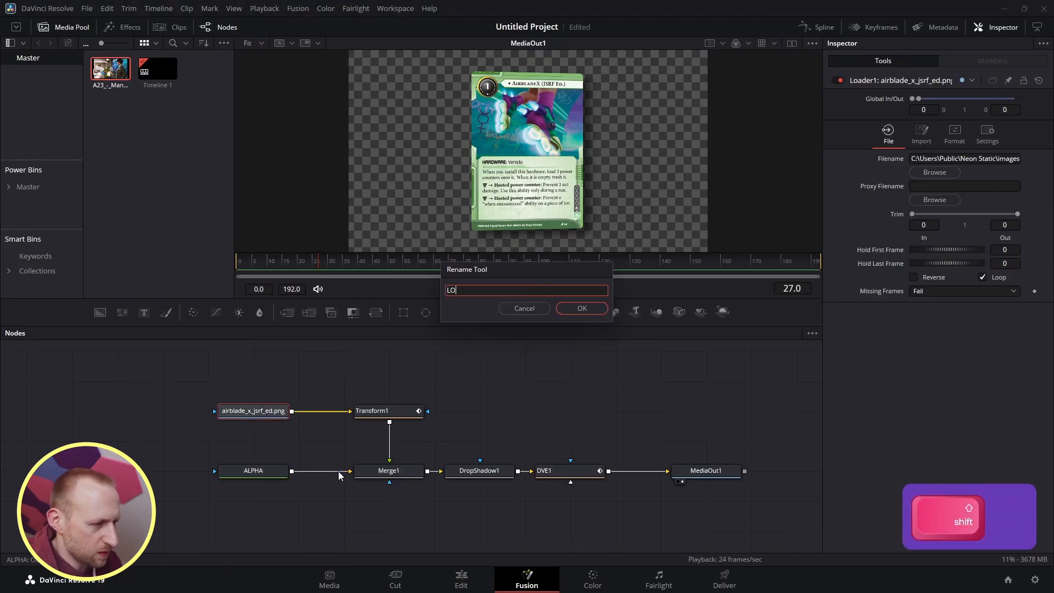
type("A")
key("BackSpace")
key("BackSpace")
key("BackSpace")
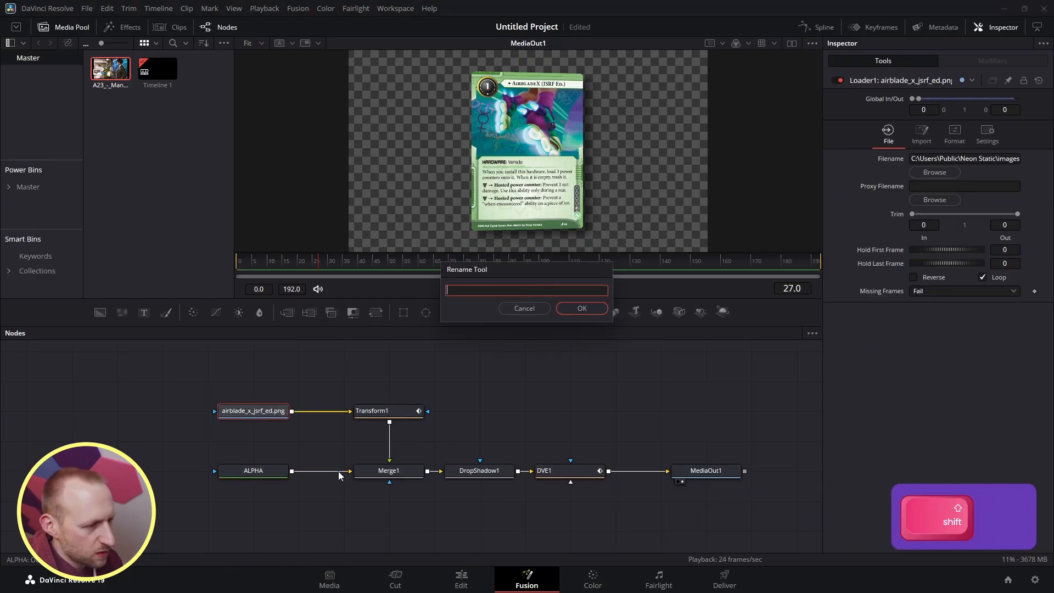
type("IMAGE")
key("Return")
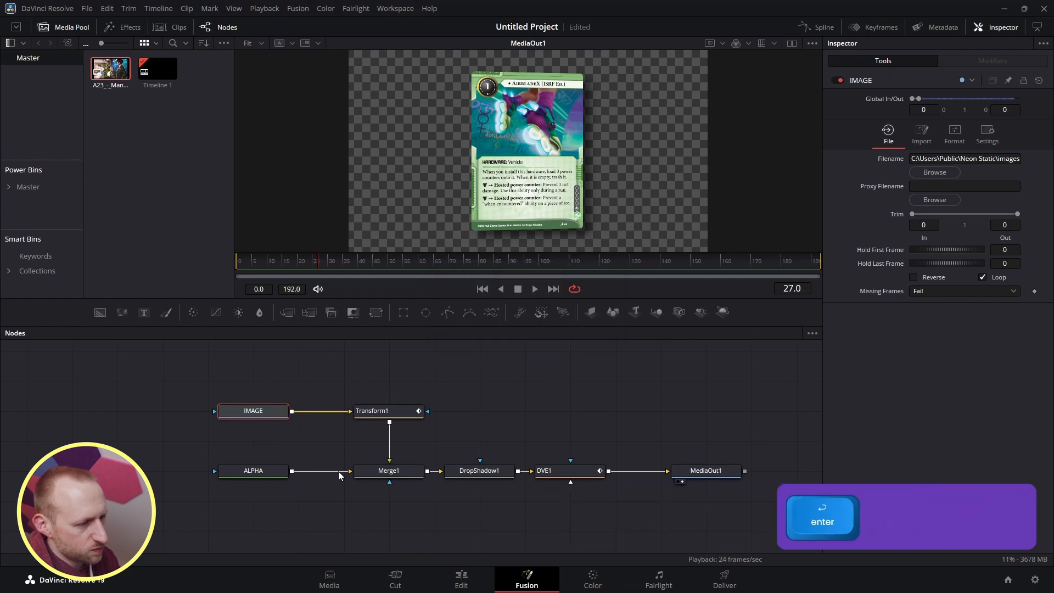
Rename the Transform1 node to MOVEMENT.
left_click(400, 415)
key("F2")
type("MOVE")
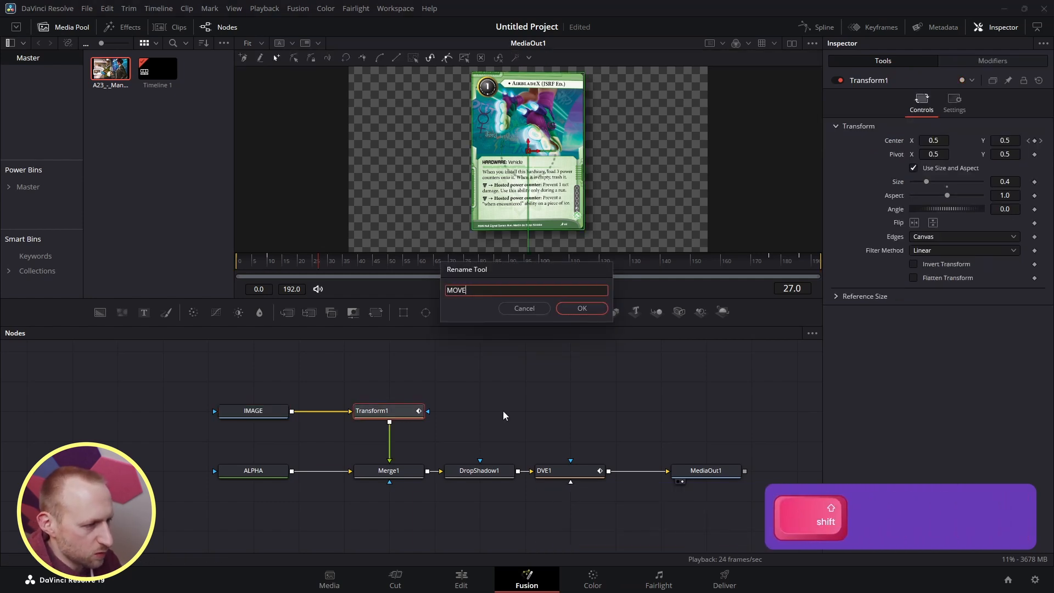
type("MENT")
key("Return")
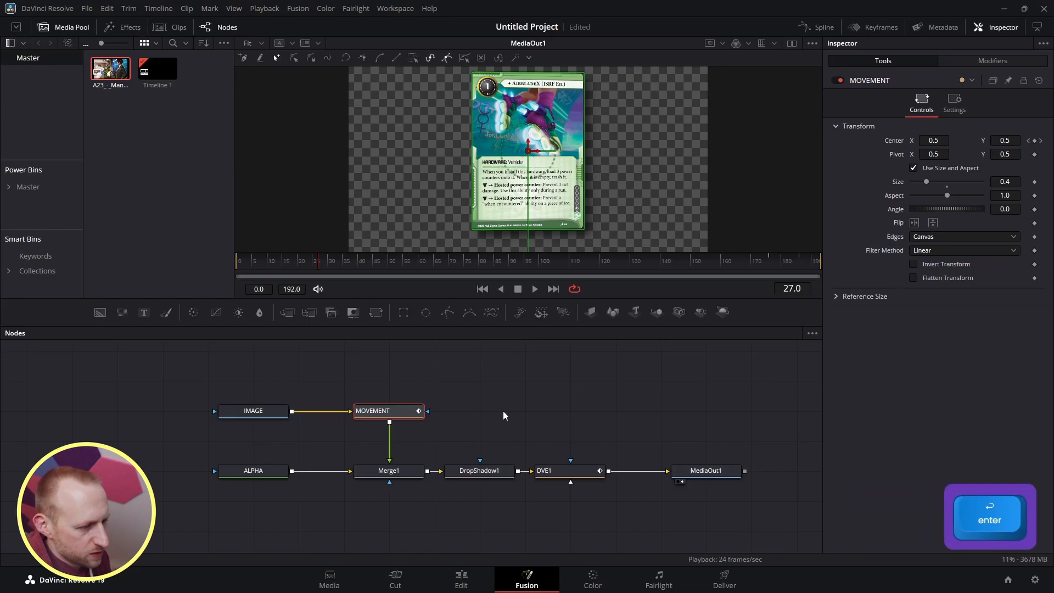
Rename the DropShadow1 node to SHADOW.
left_click(500, 474)
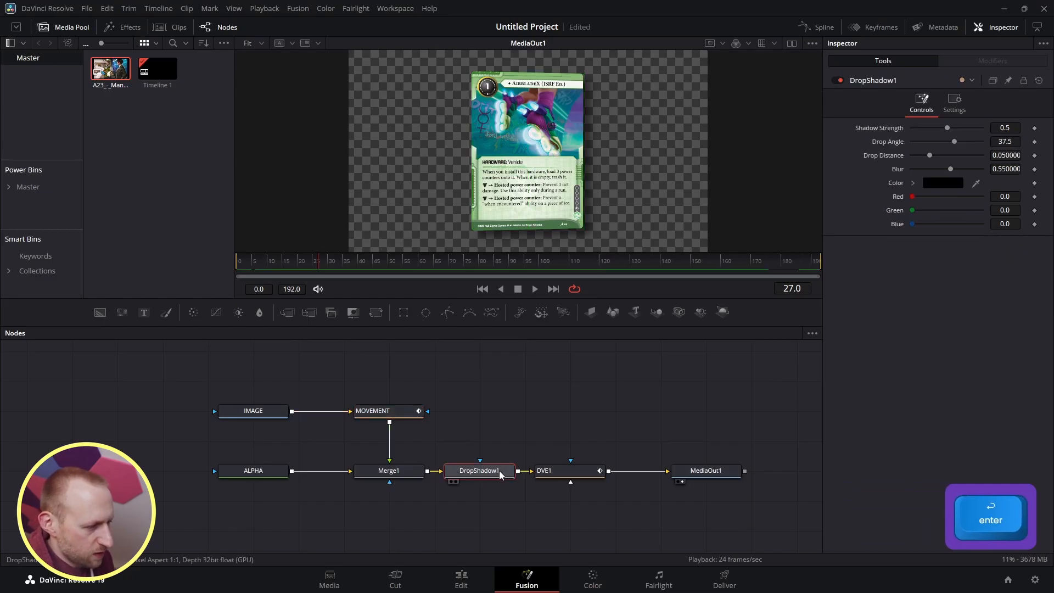
key("F2")
type("shadow")
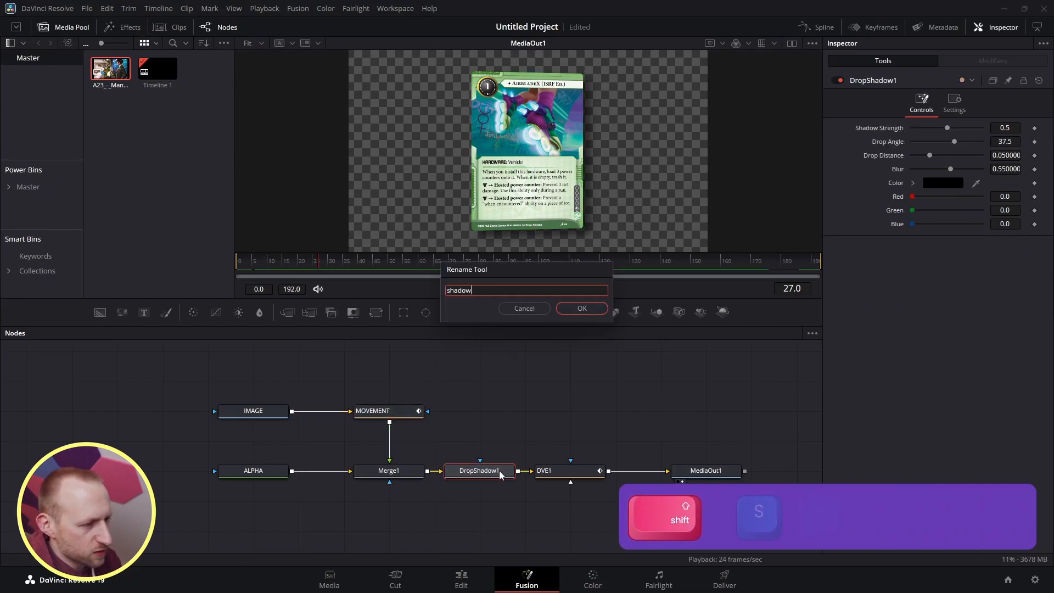
key("BackSpace")
key("BackSpace")
key("BackSpace")
key("BackSpace")
key("BackSpace")
key("BackSpace")
type("SHADOW")
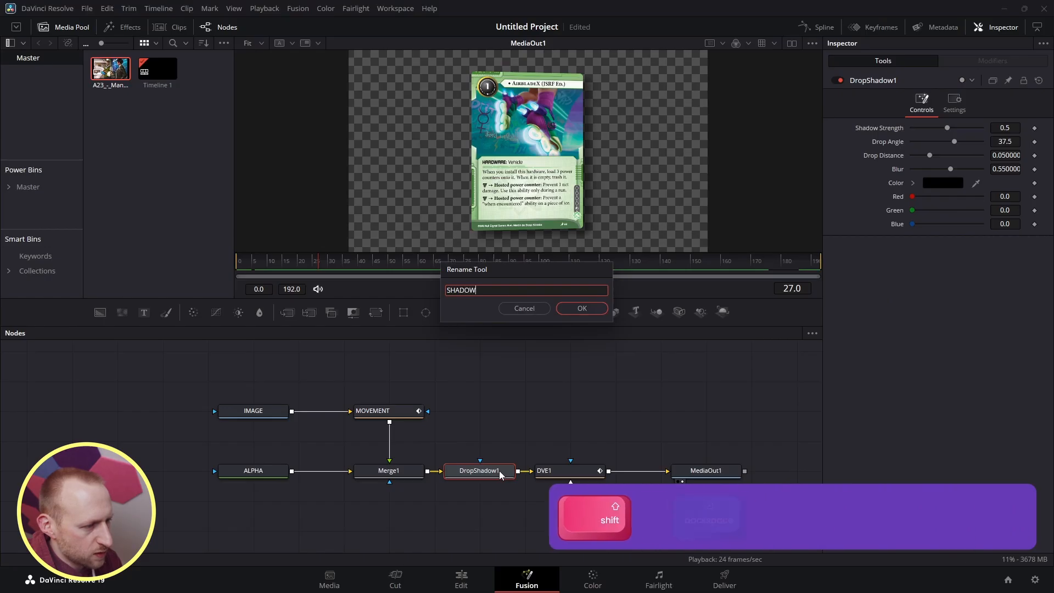
key("Return")
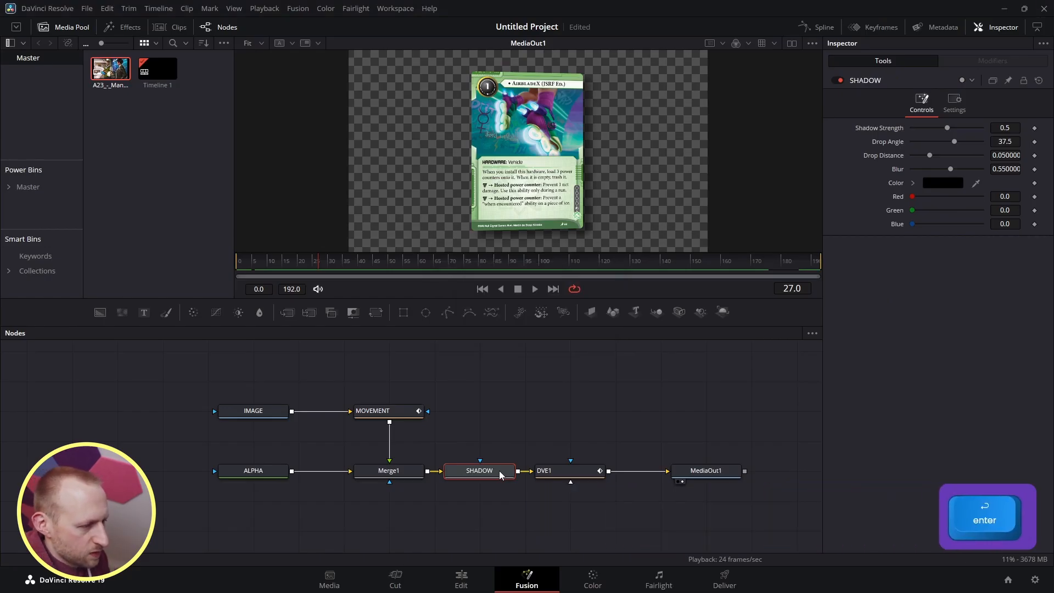
Rename the DVE1 node to THREE_D.
left_click(561, 476)
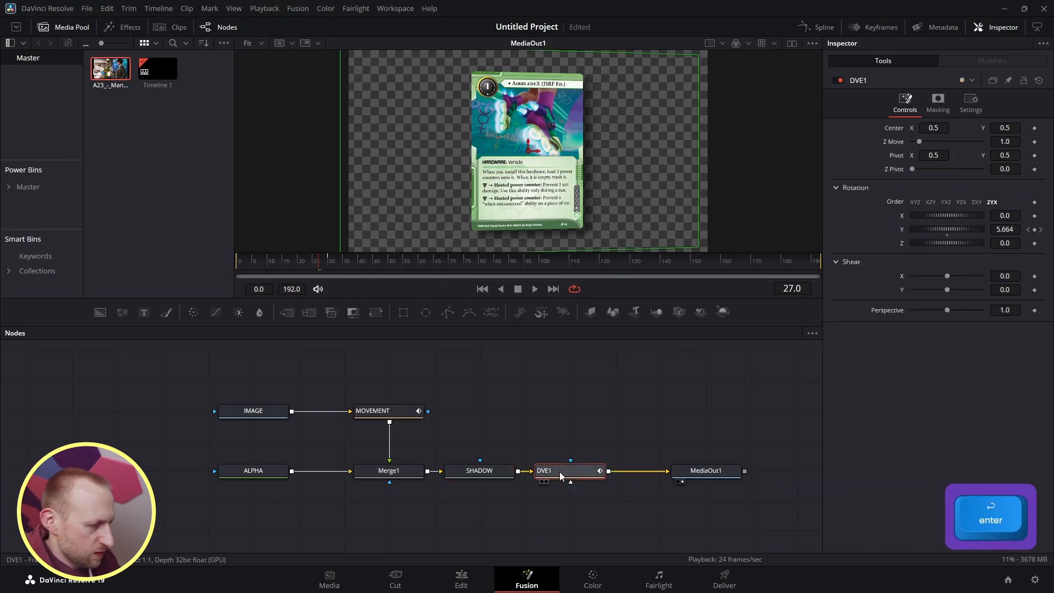
key("F2")
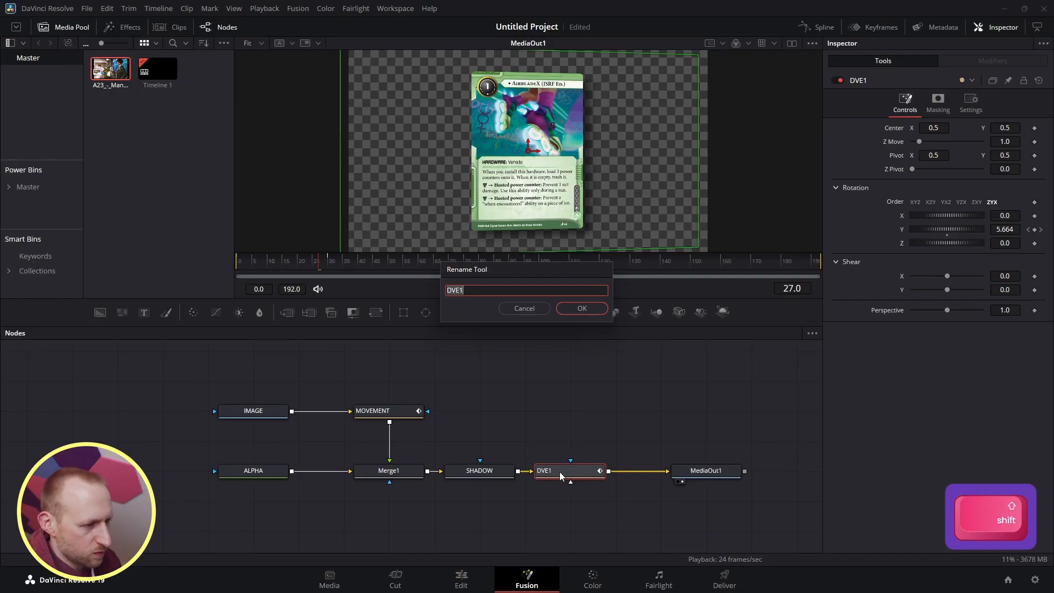
type("D")
key("Return")
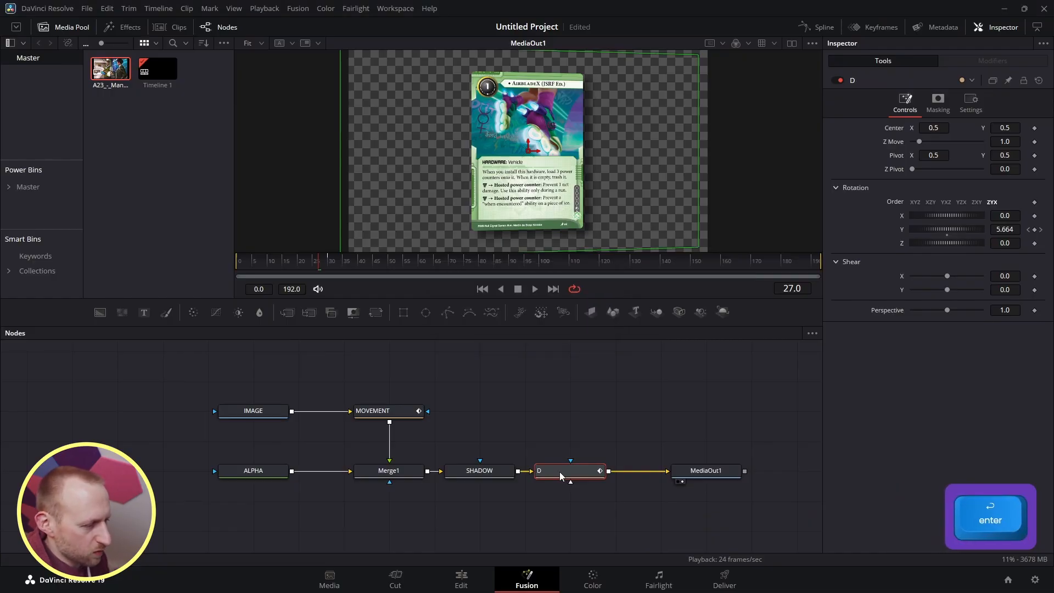
key("F2")
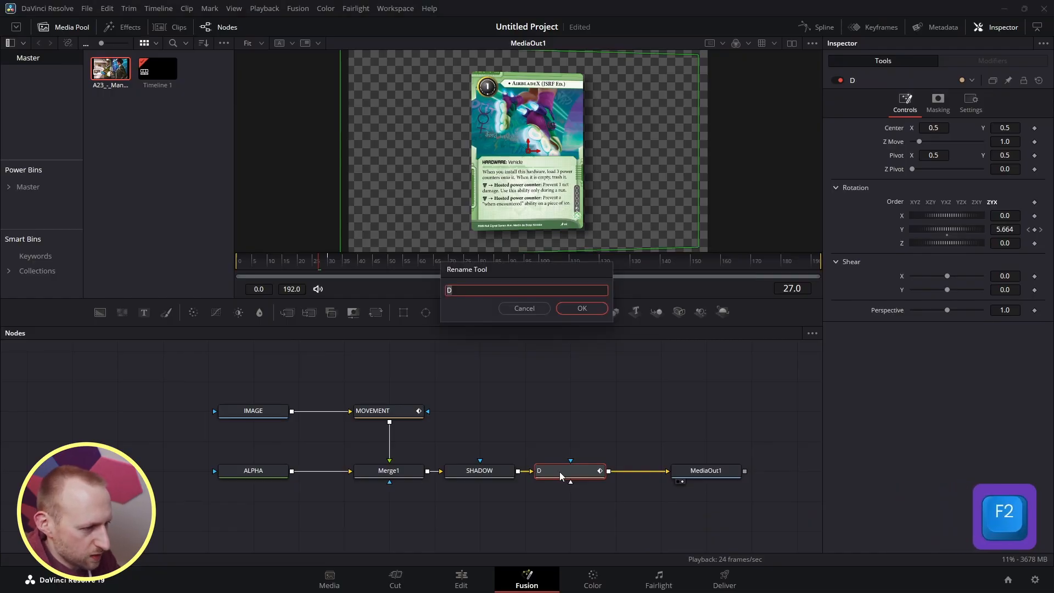
type("THREE D")
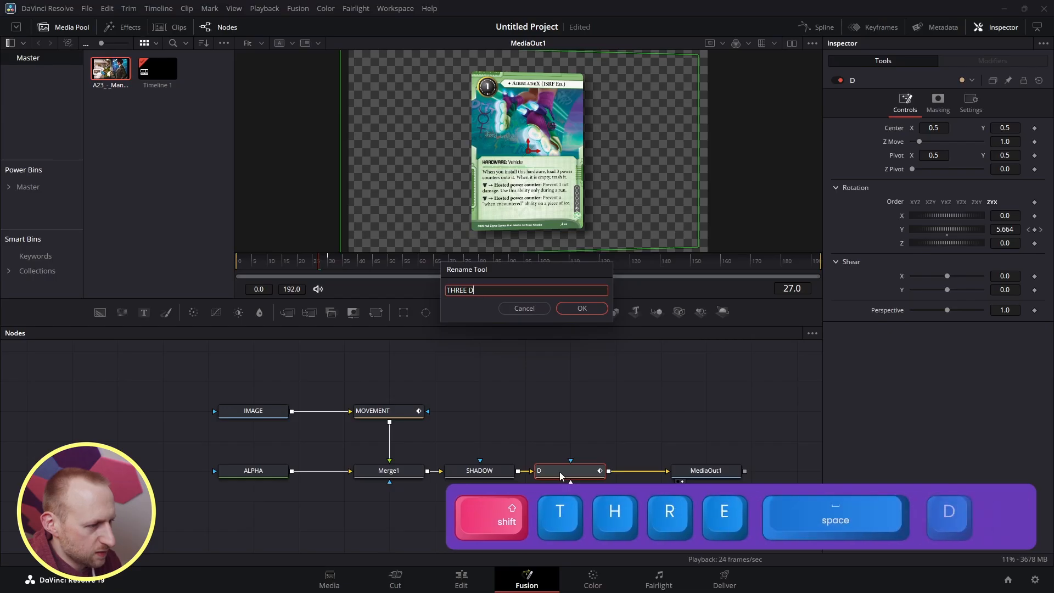
key("BackSpace")
key("BackSpace")
type("_DEE")
key("BackSpace")
key("BackSpace")
key("BackSpace")
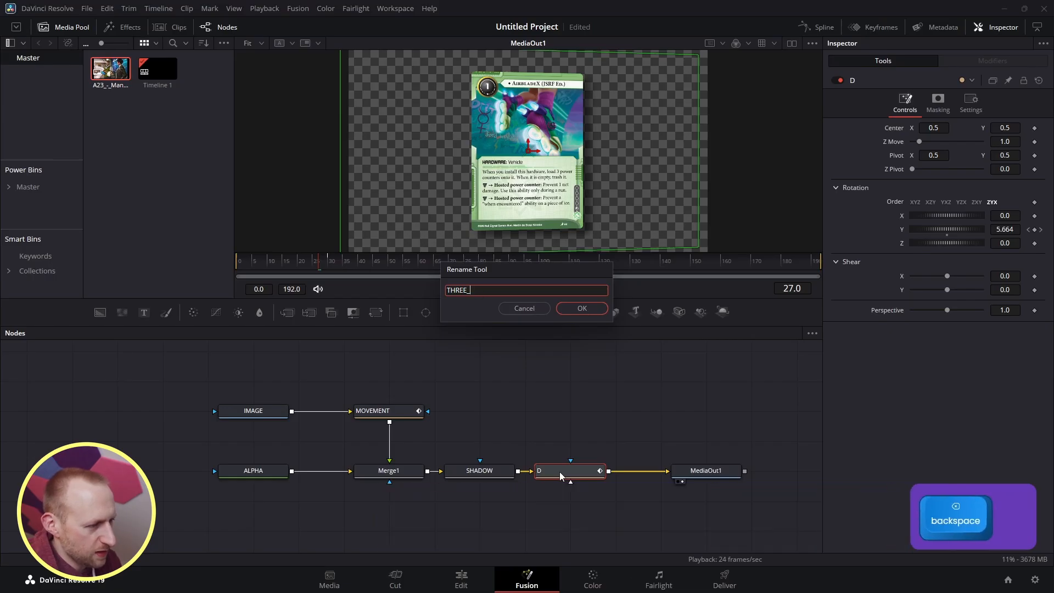
type("D")
key("Return")
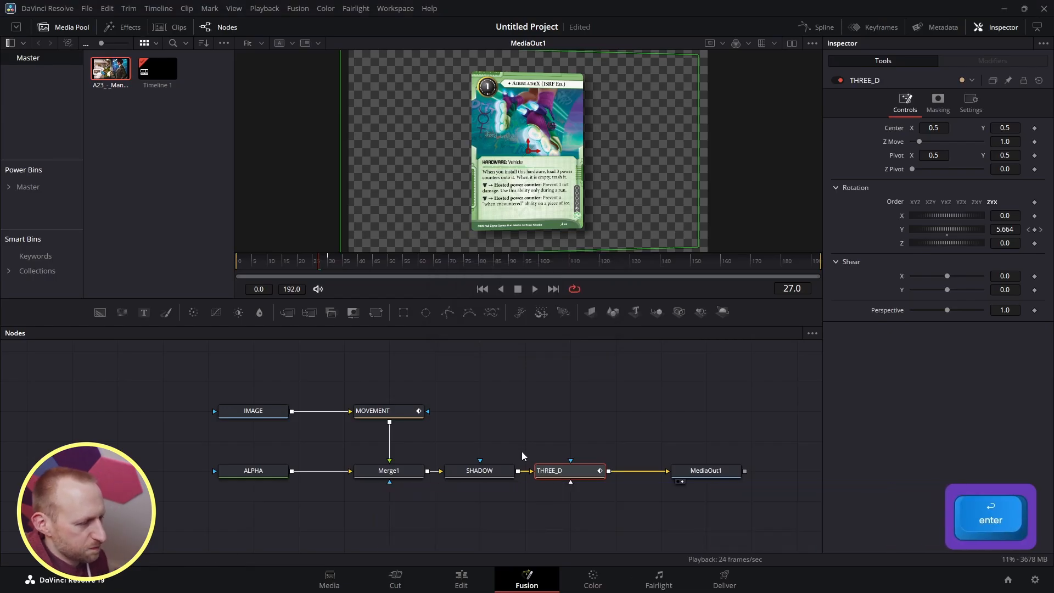
Start a new macro from all nodes except MediaOut1 and collapse the IMAGE node's parameters in the macro editor.
left_click_drag(173, 384, 595, 515)
right_click(402, 417)
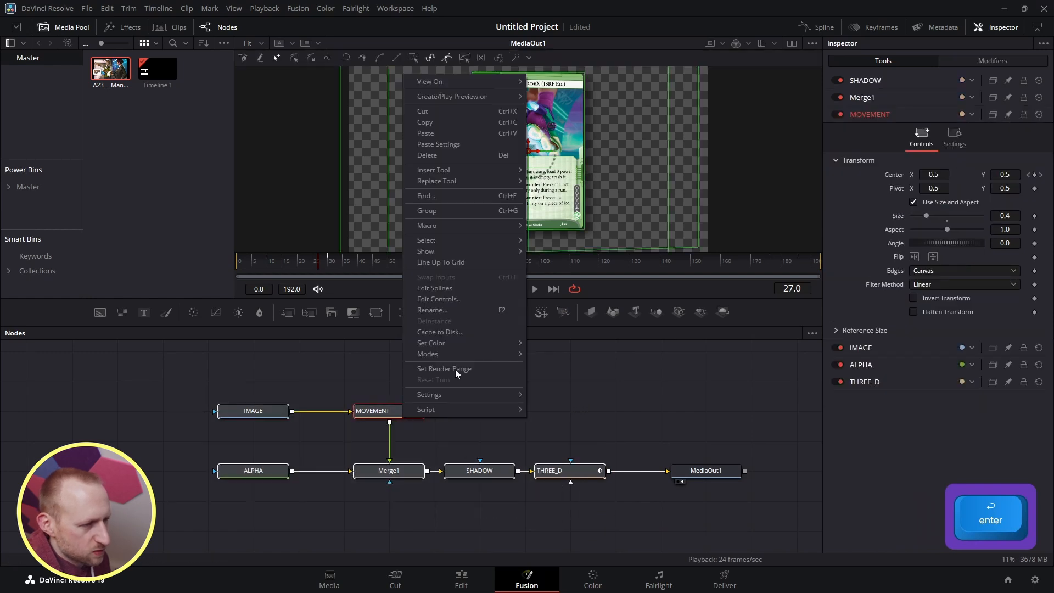
mouse_move(468, 226)
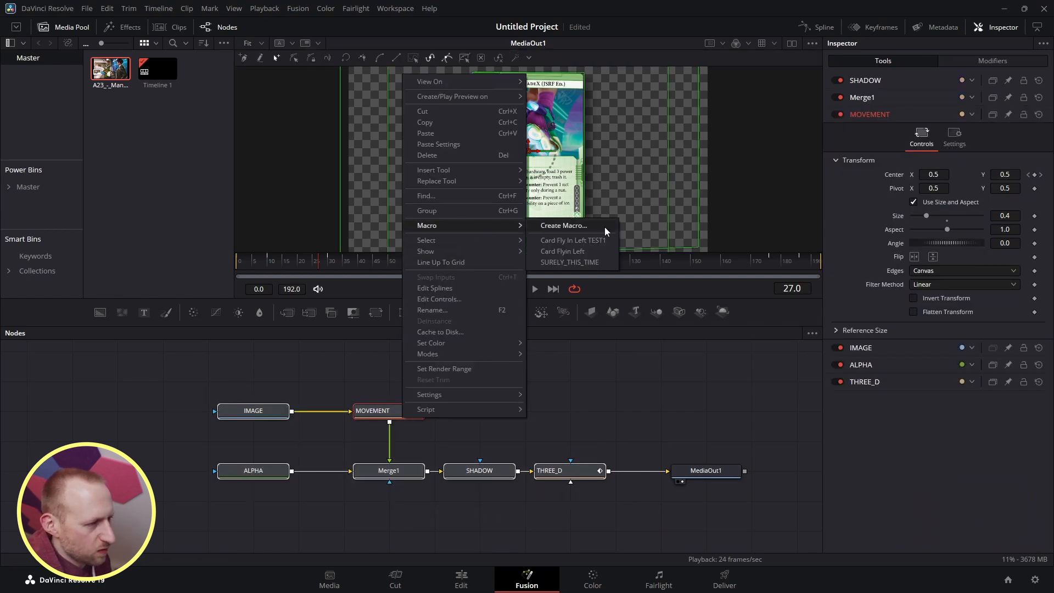
left_click(604, 226)
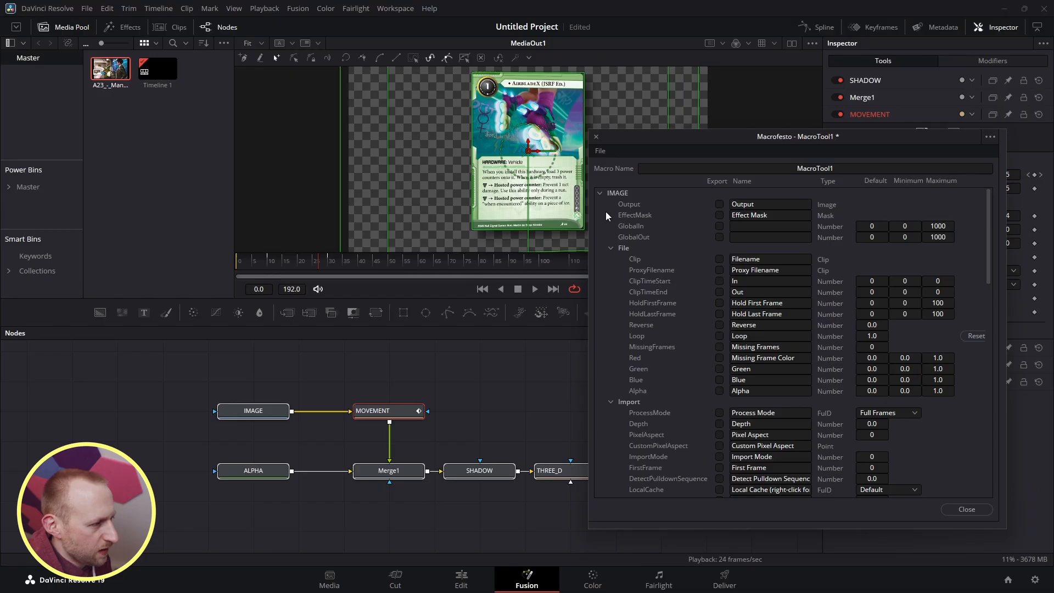
left_click(601, 193)
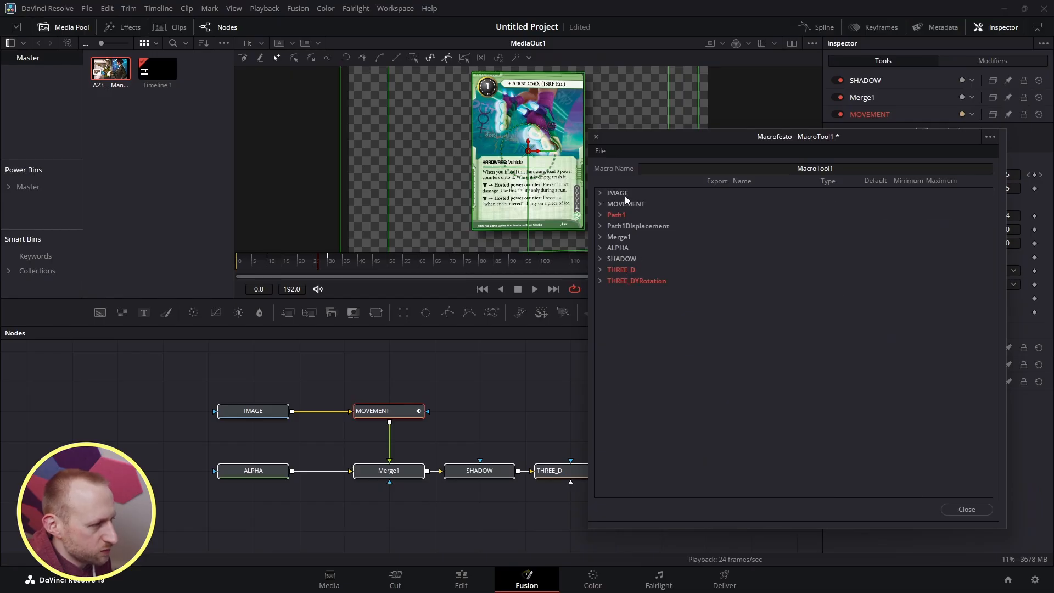
Expand the IMAGE node's parameters in the macro editor and enable export of its Clip (Filename) parameter.
left_click(599, 194)
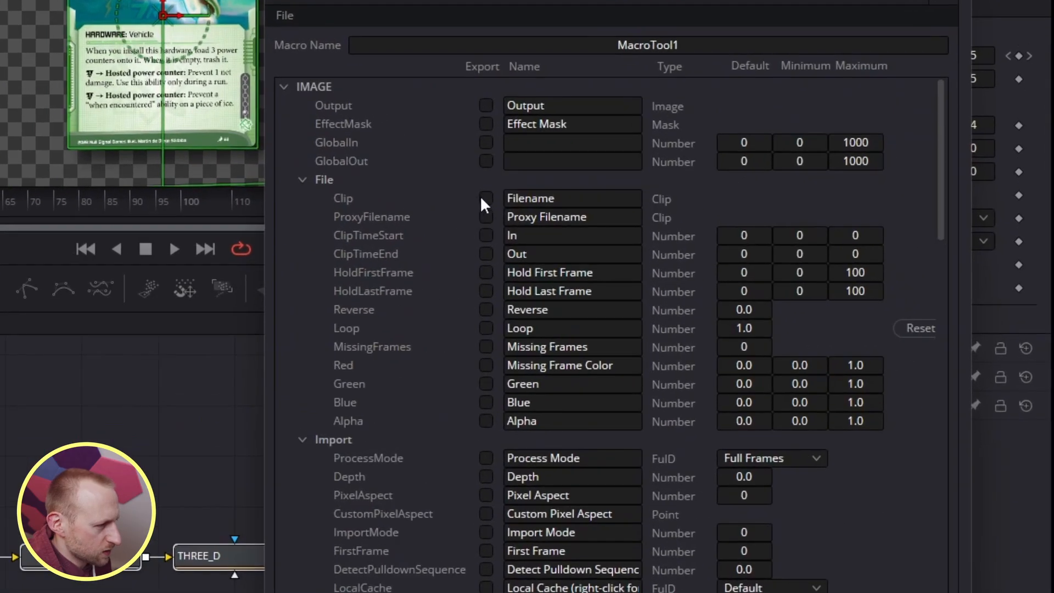
left_click(720, 259)
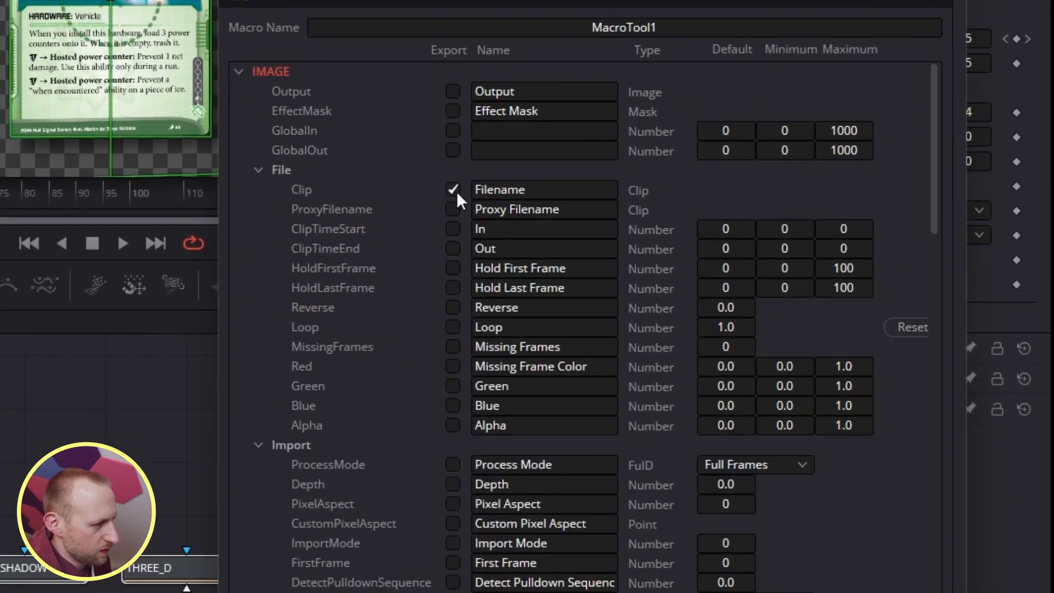
scroll(456, 190, "down", 3)
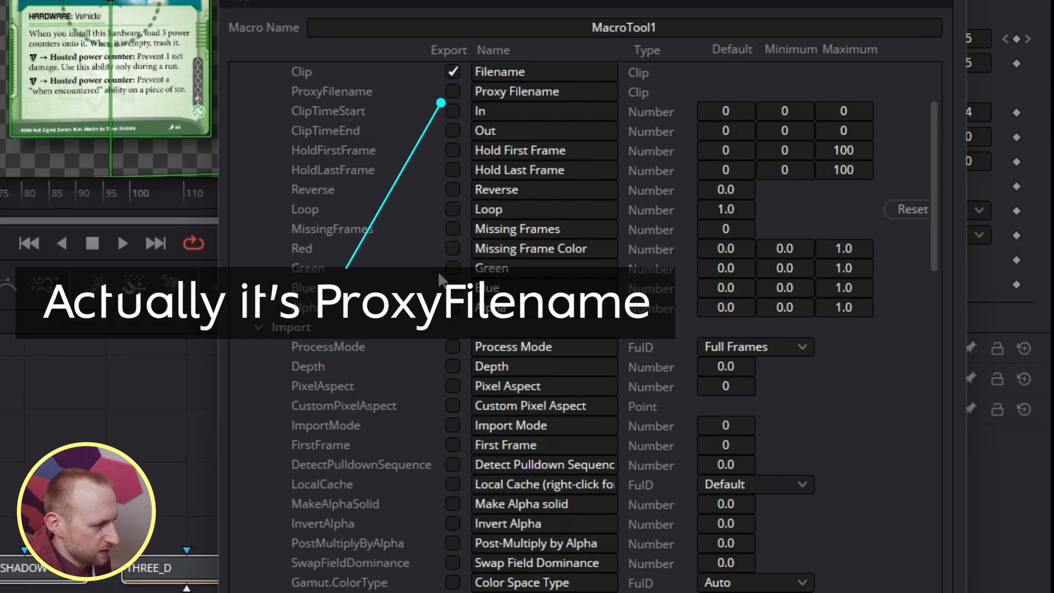
scroll(434, 268, "up", 3)
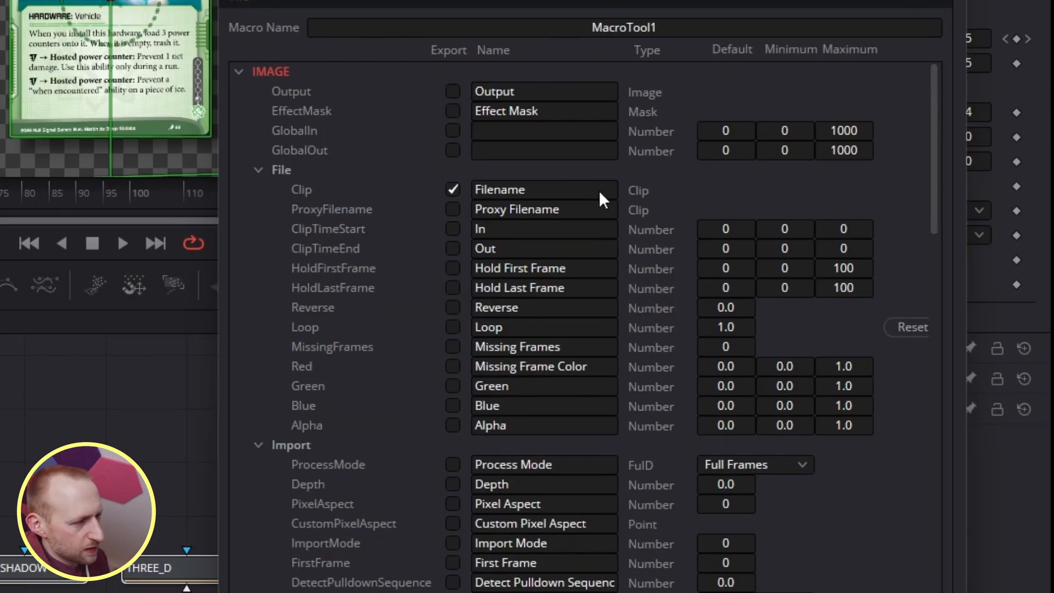
scroll(376, 390, "down", 6)
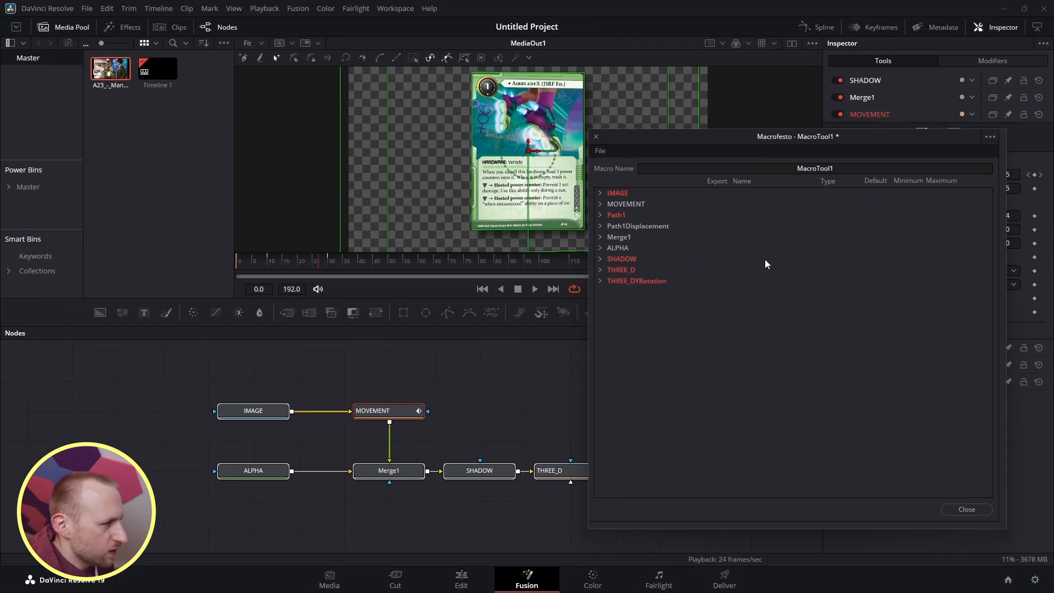
Start saving the macro under a new name and widen the save dialog to examine the full path of the Macros folder.
left_click(990, 136)
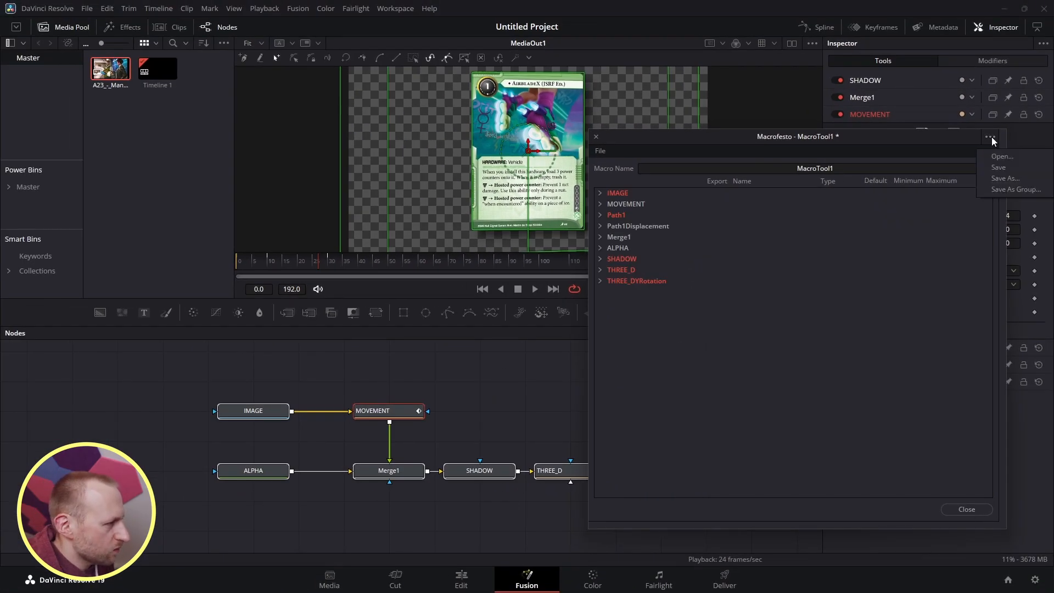
left_click(1003, 178)
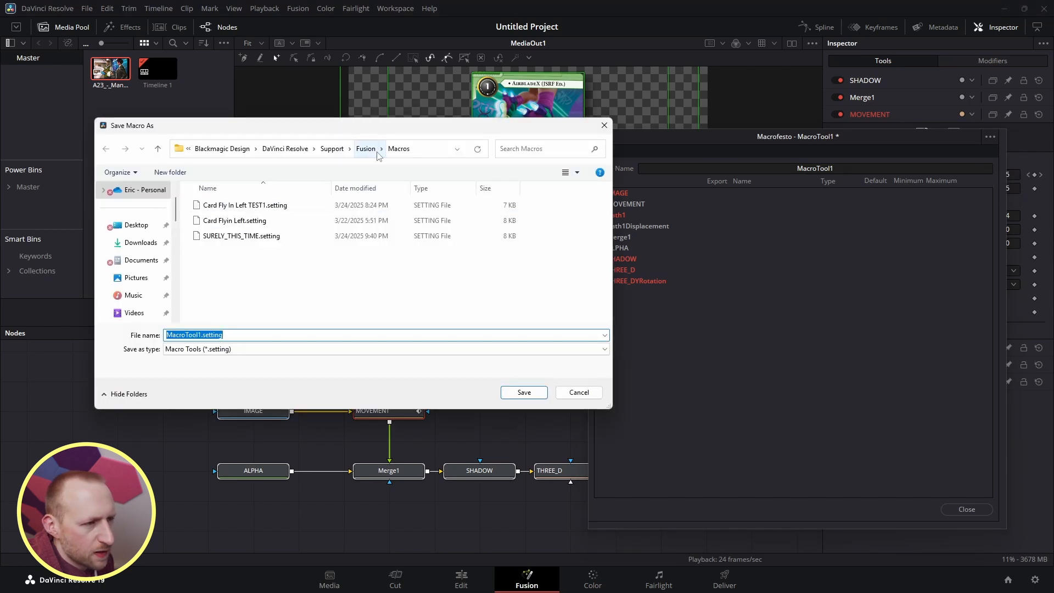
left_click(431, 153)
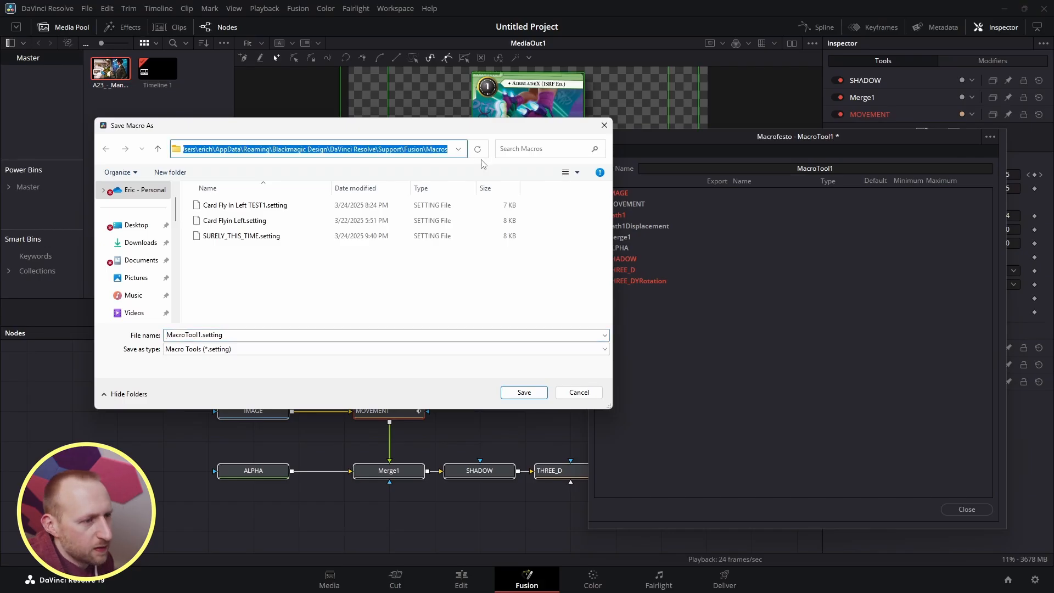
left_click_drag(613, 232, 827, 236)
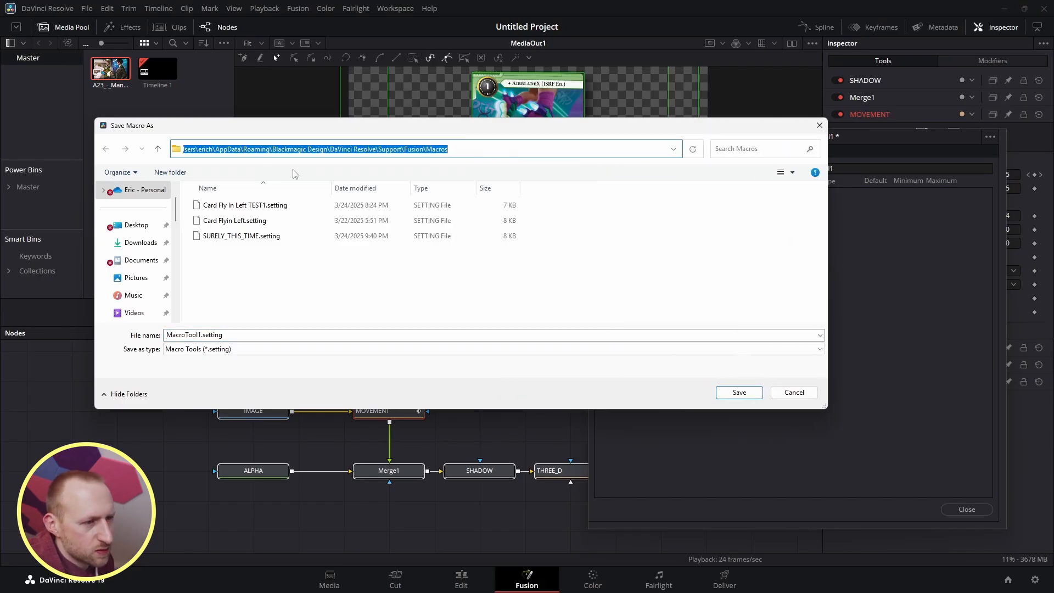
left_click(246, 149)
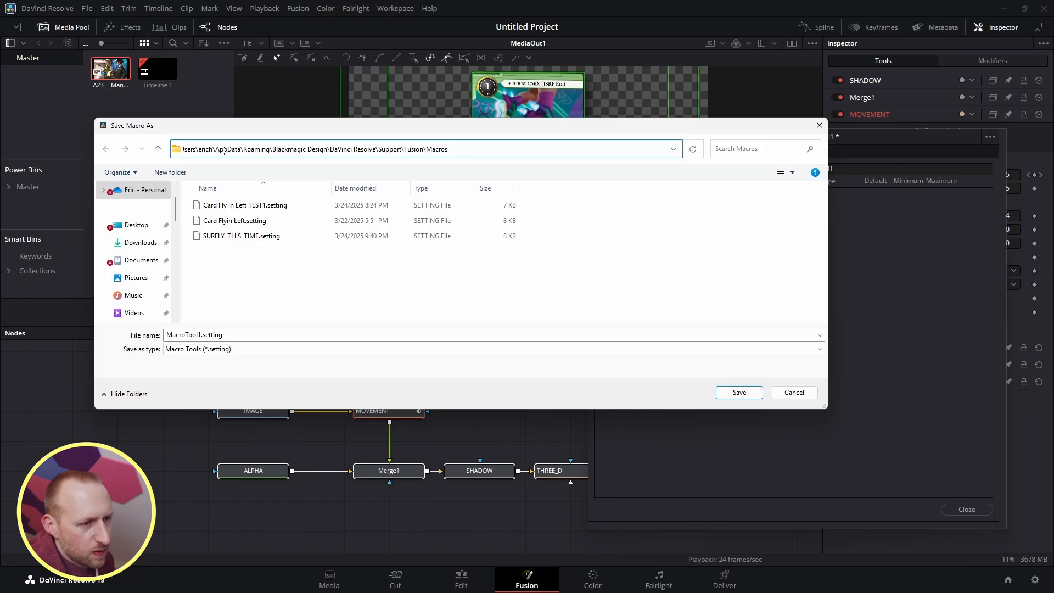
double_click(224, 152)
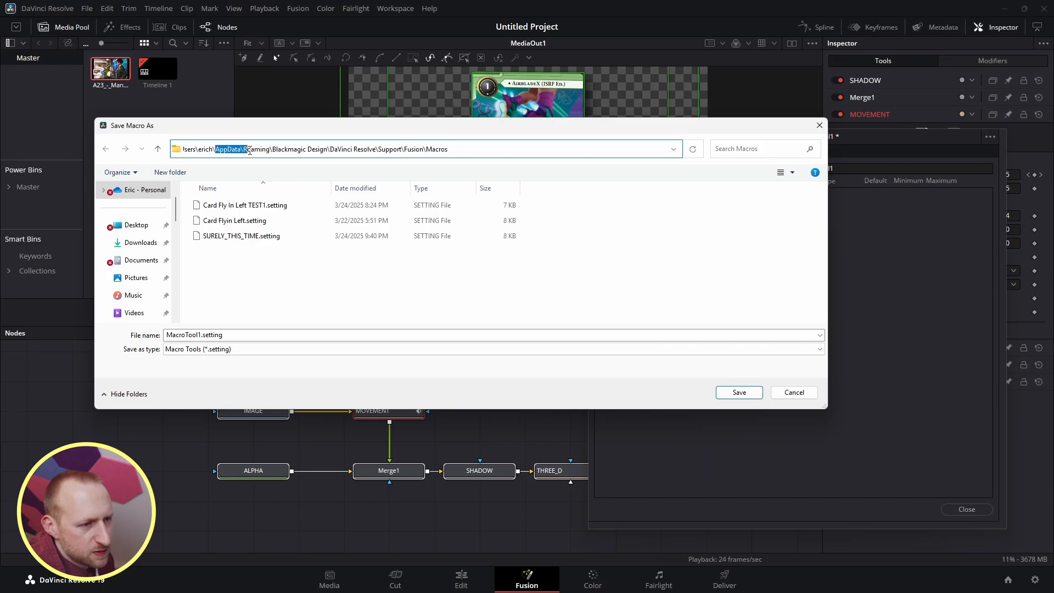
left_click(570, 151)
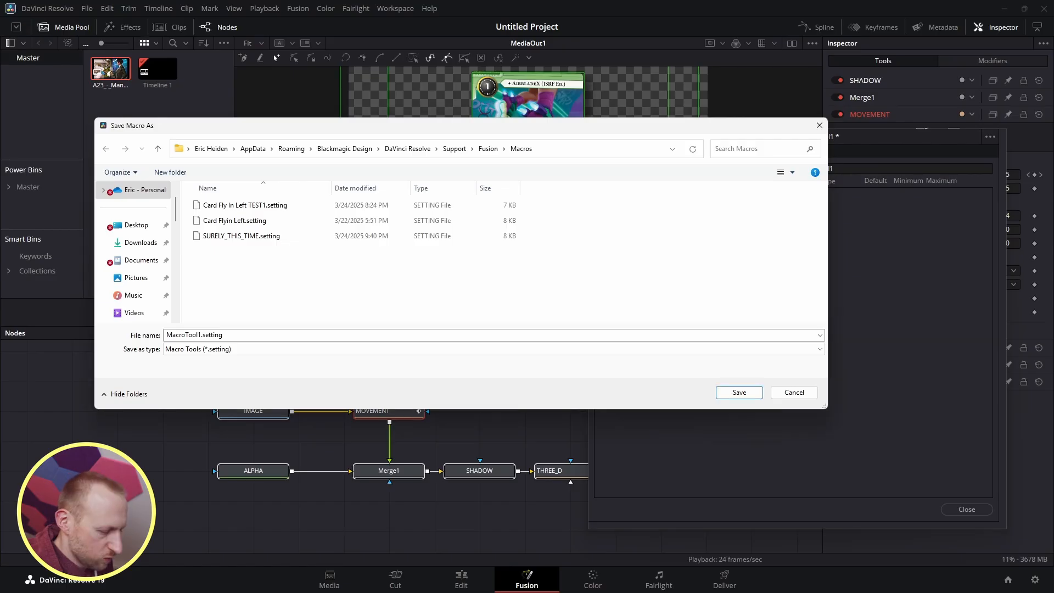
Open the Roaming folder in File Explorer by running %appdata%, and move its window below the save dialog's path.
key("super+r")
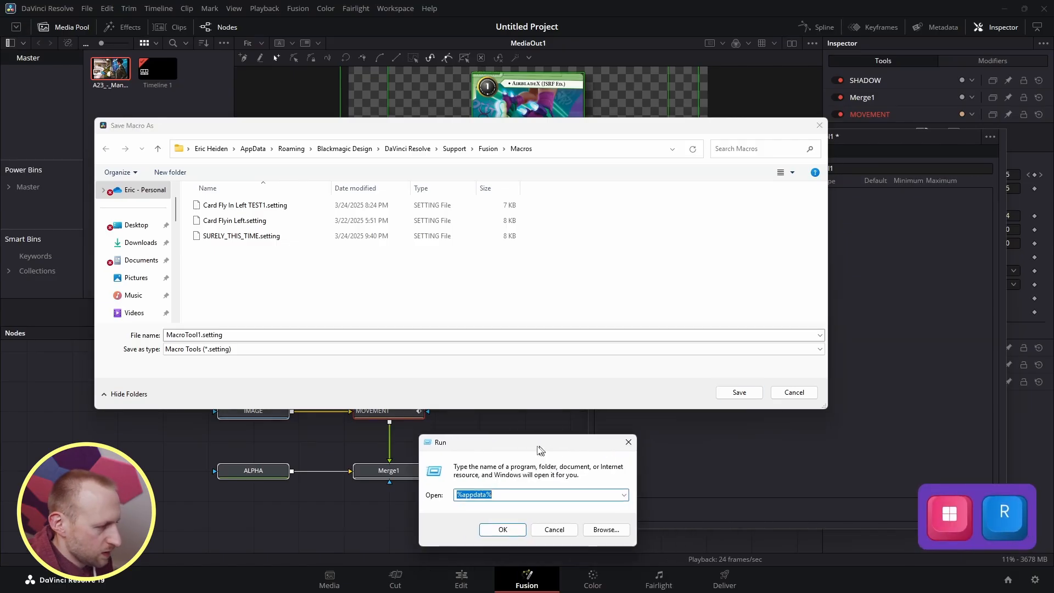
left_click(459, 497)
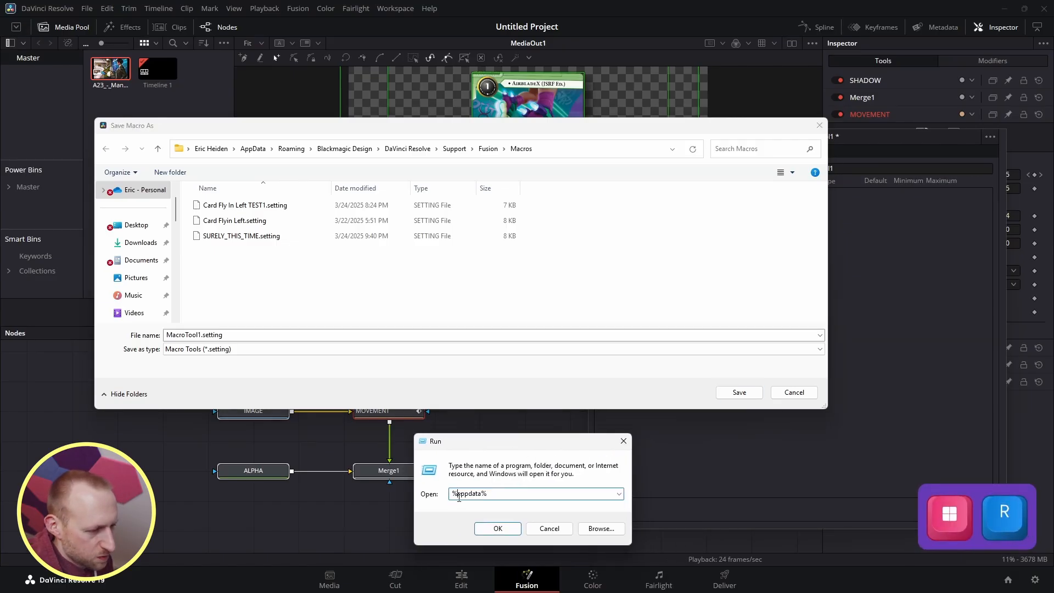
left_click(493, 495, "shift")
left_click(492, 495)
left_click(502, 527)
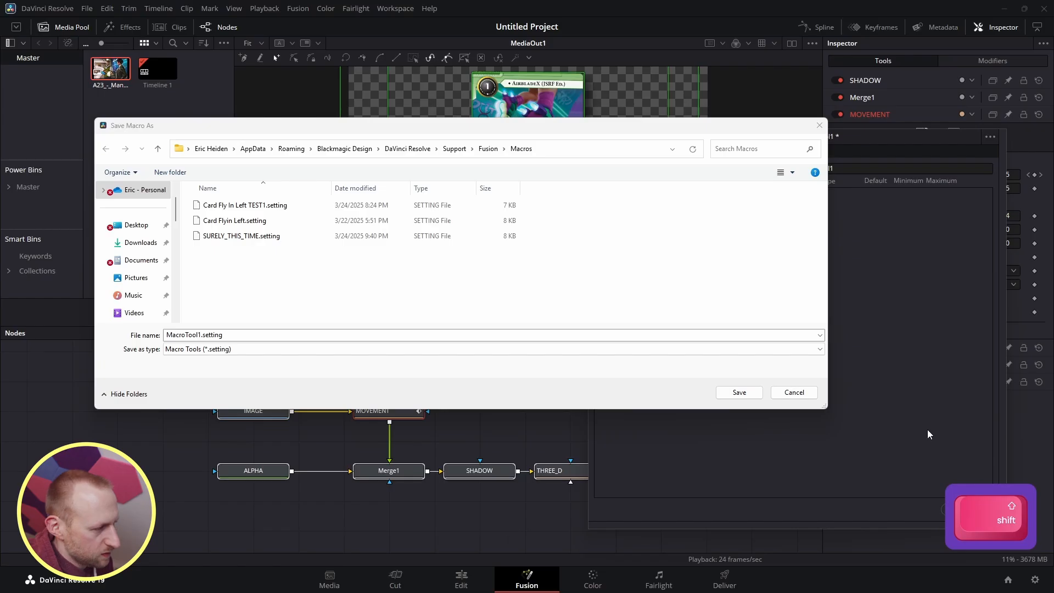
left_click_drag(518, 148, 483, 171)
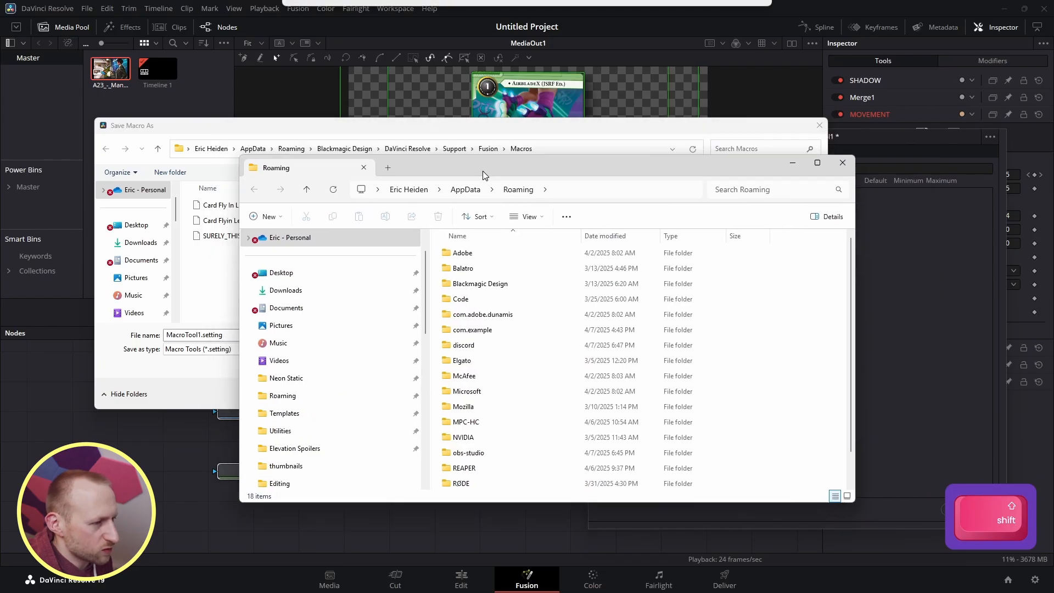
Copy the Roaming folder's full path in File Explorer and shift its window clear of the save dialog's path.
left_click(601, 190)
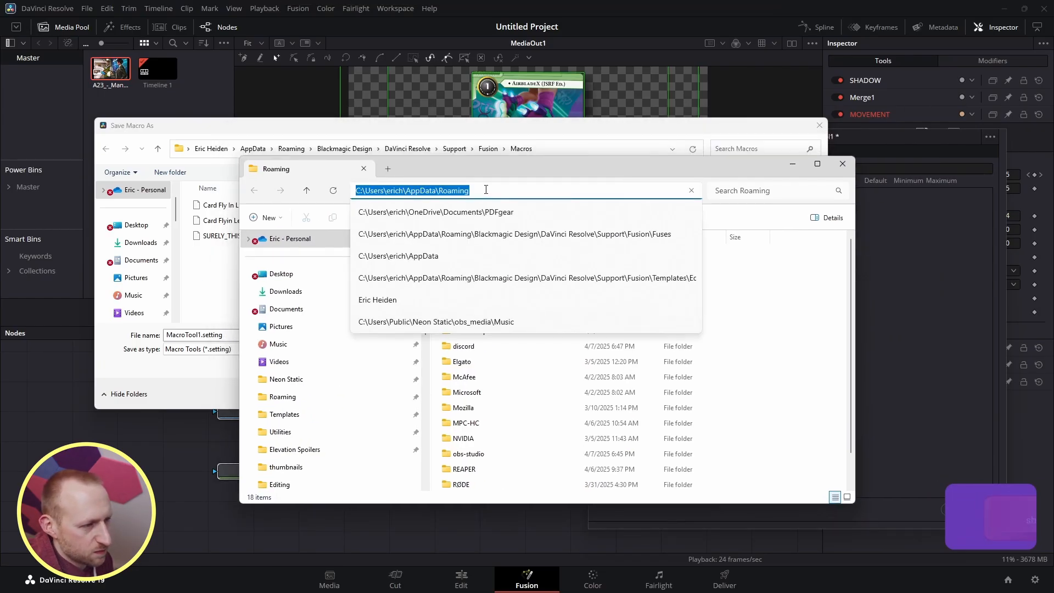
key("ctrl+c")
key("ctrl+c")
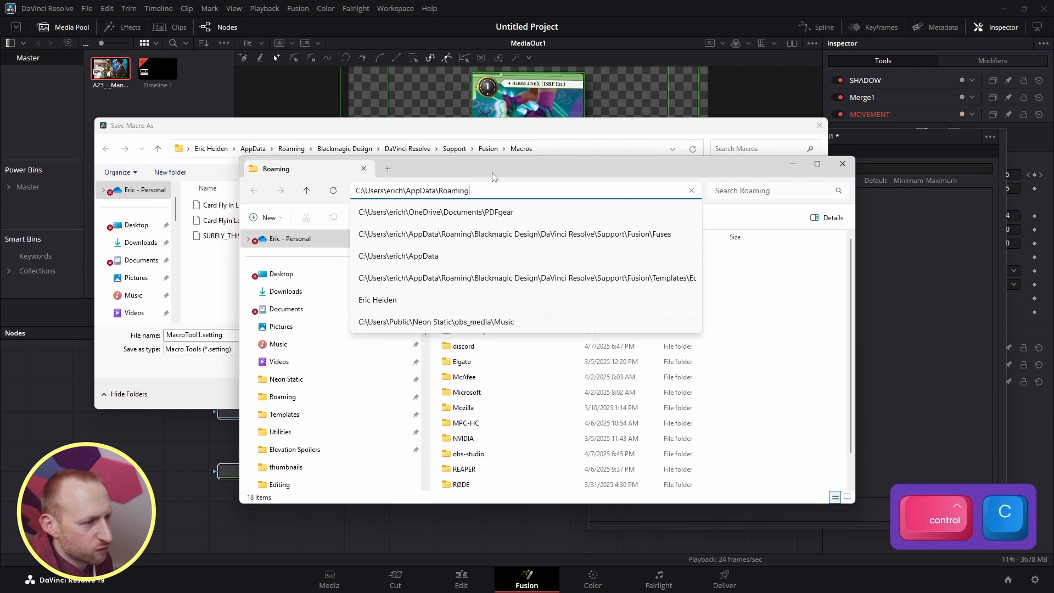
left_click_drag(721, 166, 729, 195)
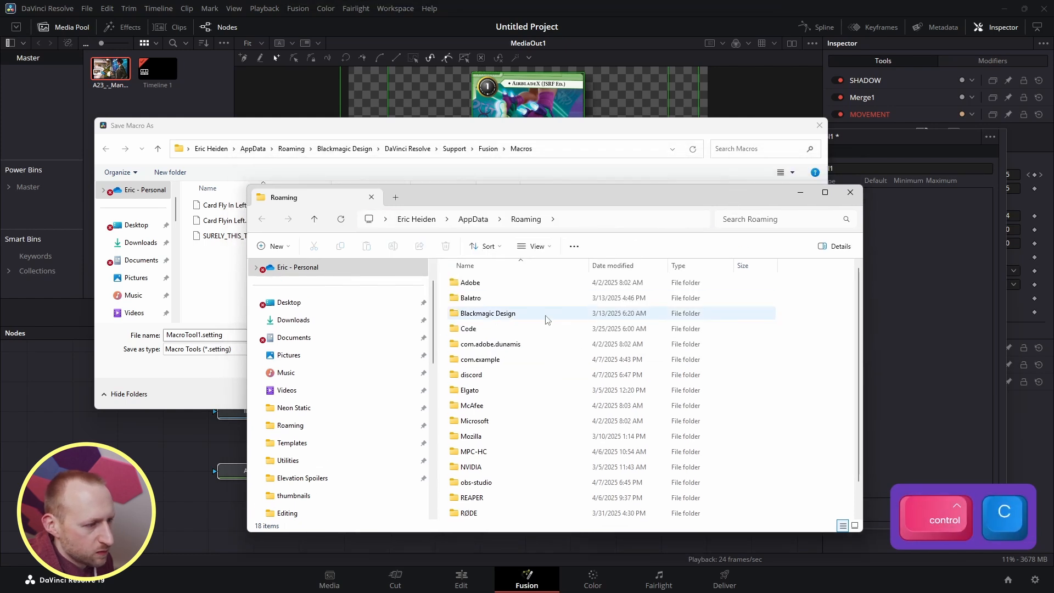
Follow Blackmagic Design > DaVinci Resolve > Support > Fusion > Macros from the Roaming folder to examine the macro files, and close File Explorer.
double_click(526, 314)
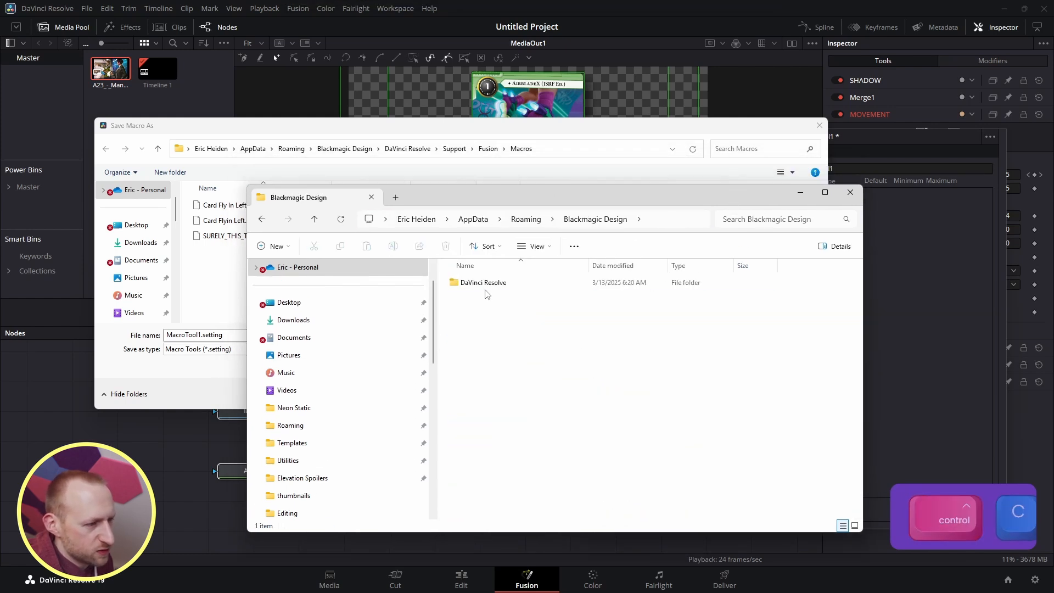
double_click(486, 285)
left_click(492, 298)
double_click(491, 298)
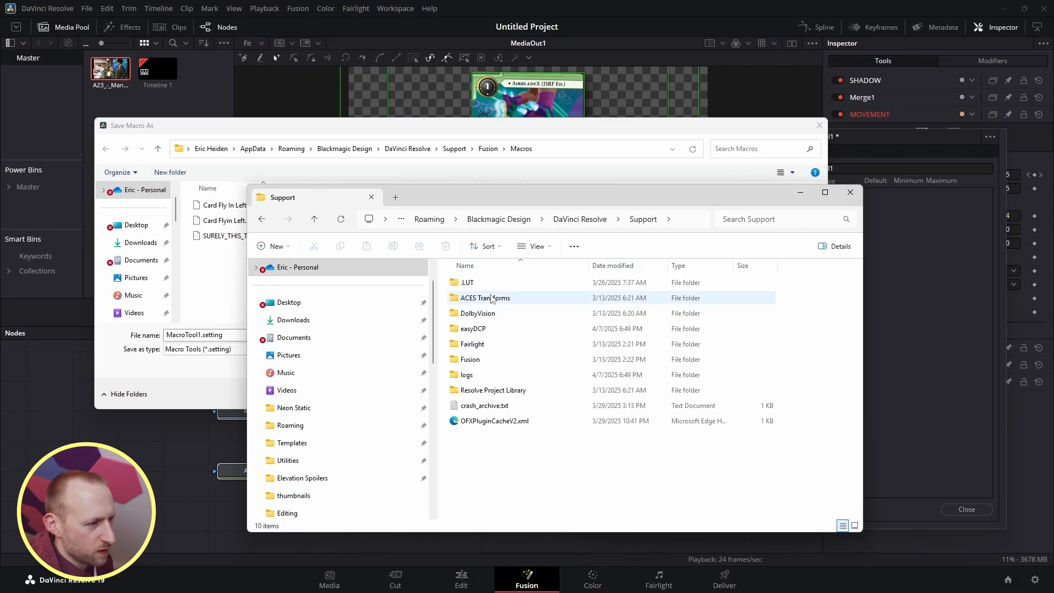
double_click(499, 357)
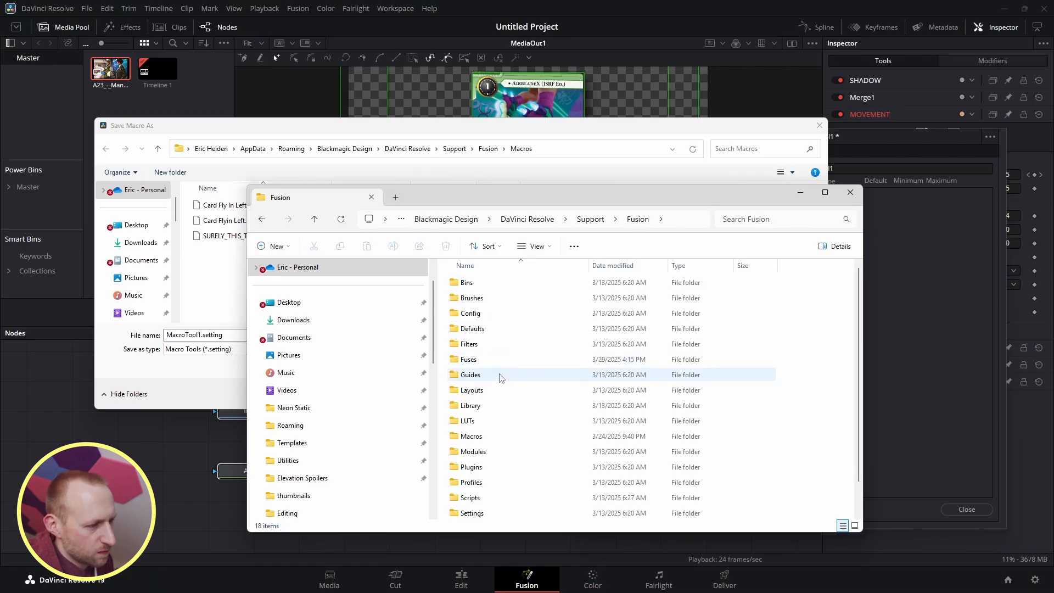
left_click(498, 437)
double_click(498, 437)
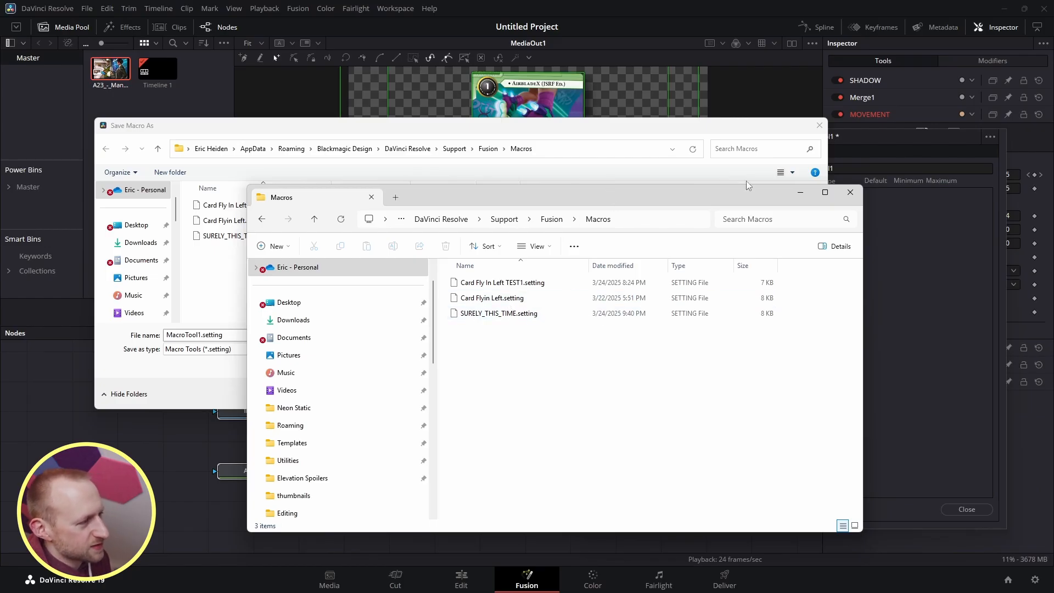
left_click(849, 194)
Save the macro in the Macros folder as Card_tutorial_demo.setting.
left_click_drag(730, 138, 756, 444)
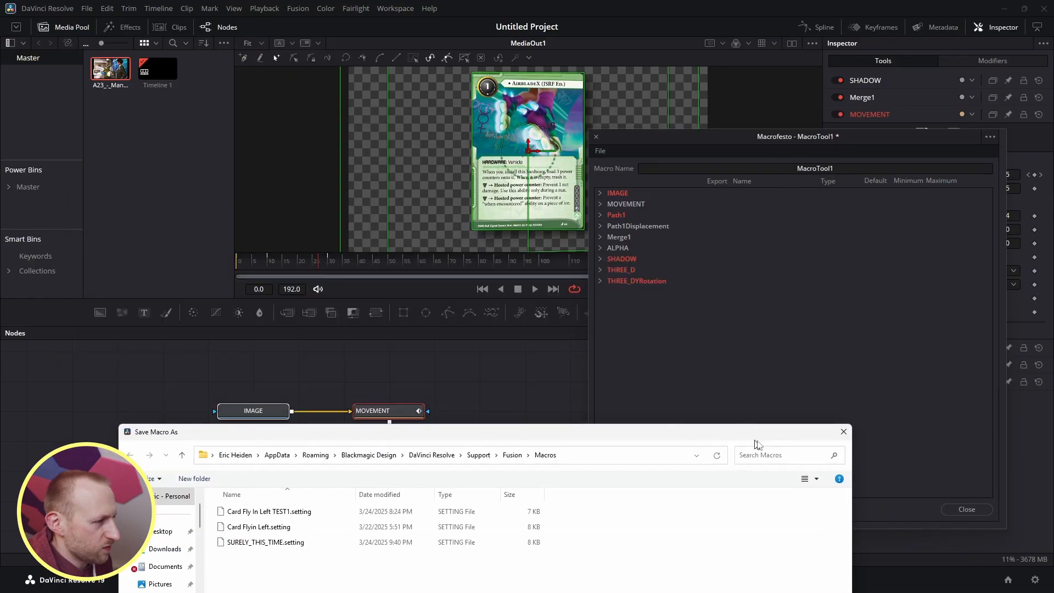
left_click_drag(660, 432, 586, 145)
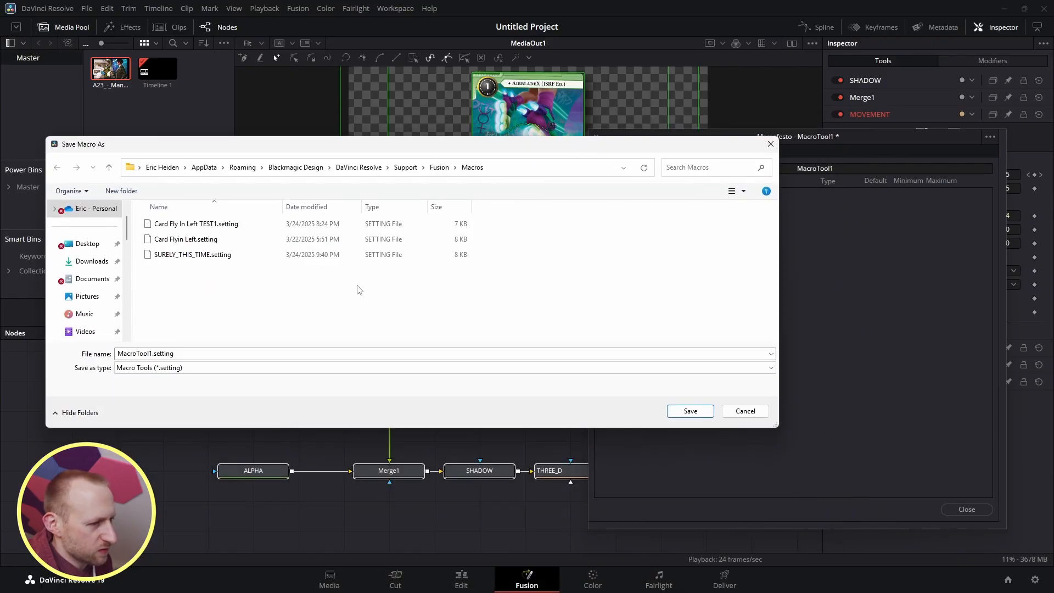
left_click(156, 353)
left_click(153, 353)
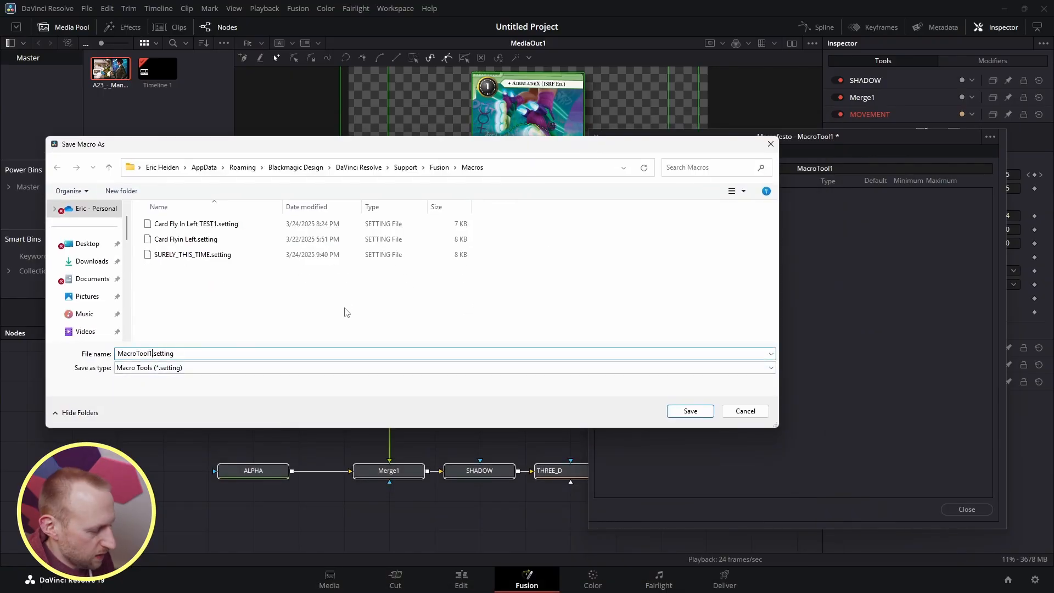
key("shift+Home")
type("C")
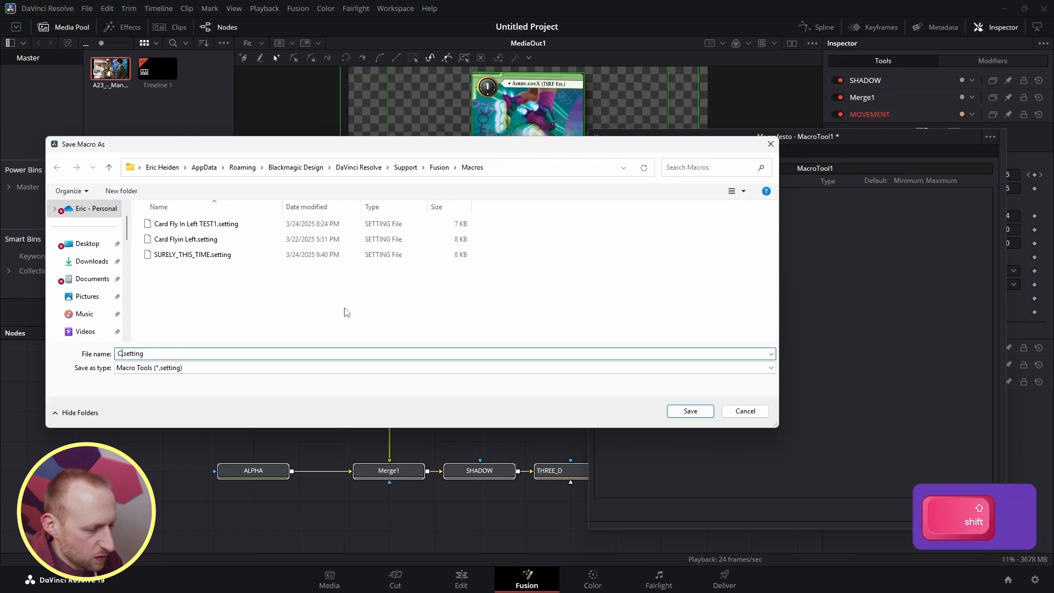
type("ard_tutorial_")
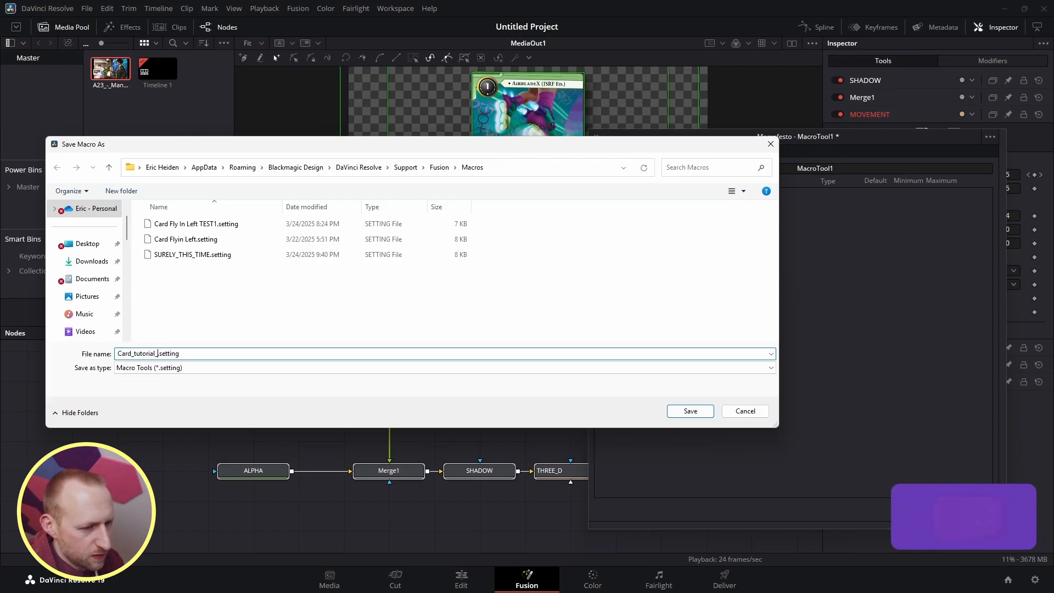
key("Return")
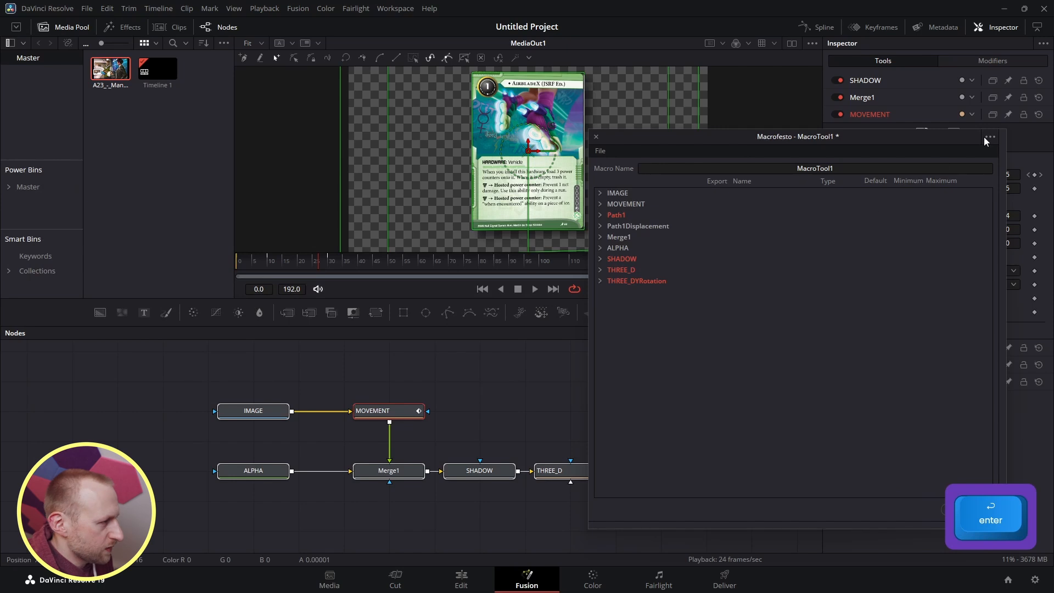
Start saving the macro again under Save As and browse to the Fusion > Templates > Edit folder.
left_click(991, 137)
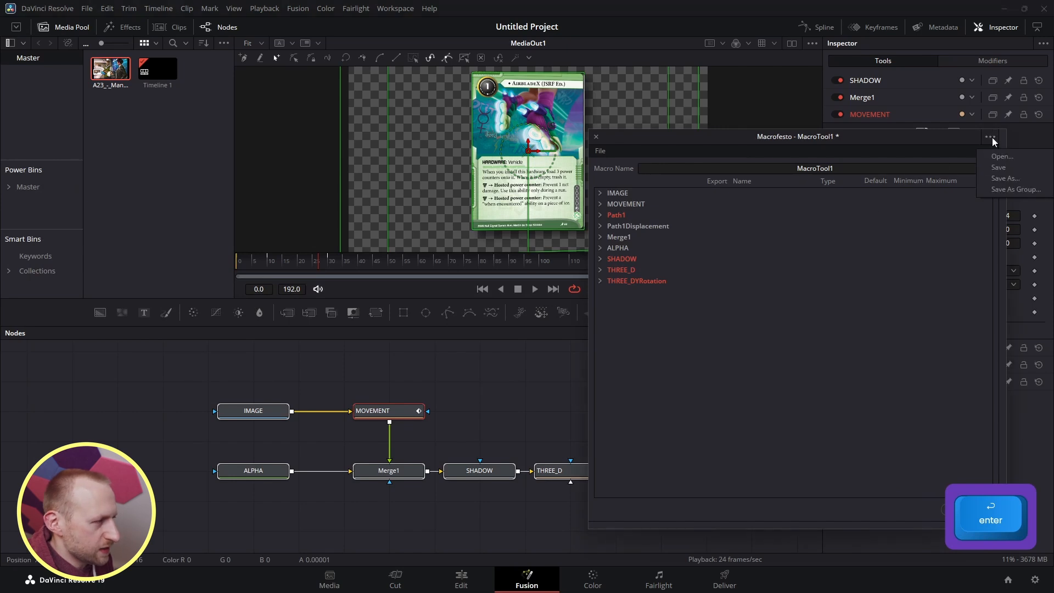
left_click(1007, 180)
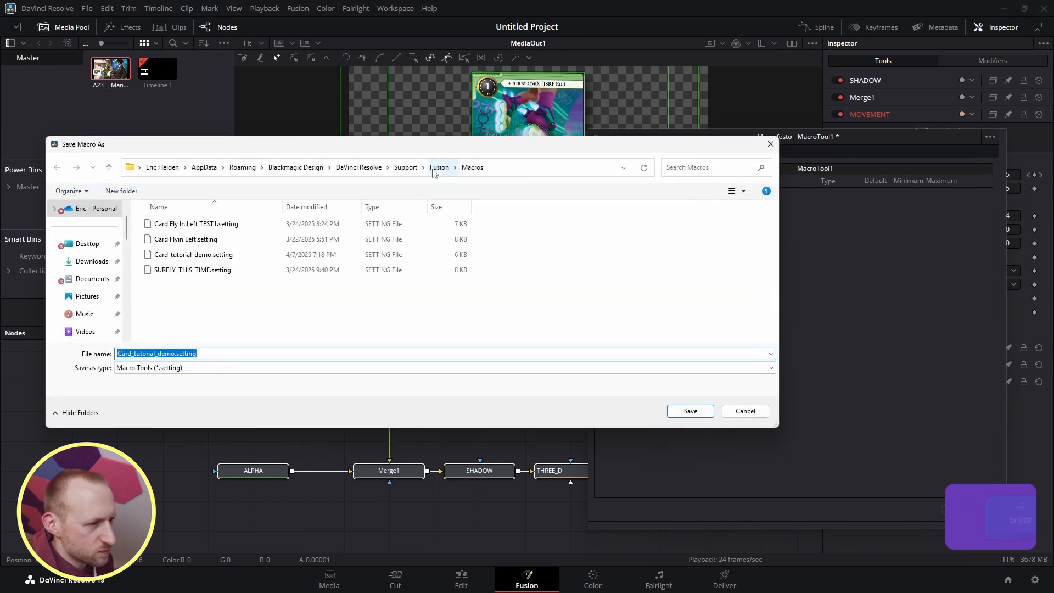
left_click(439, 168)
scroll(227, 275, "down", 3)
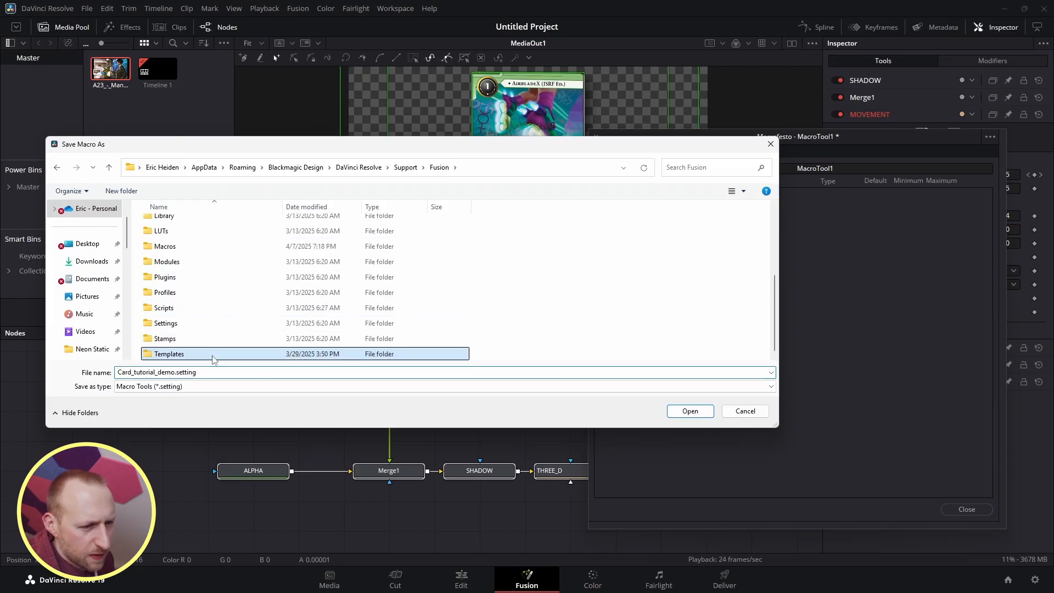
double_click(213, 356)
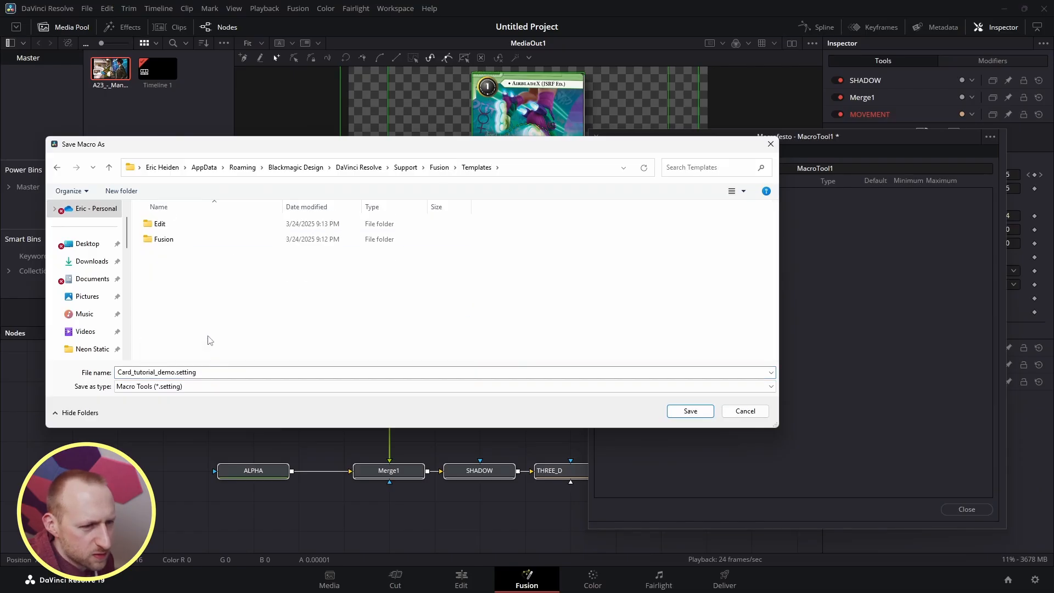
double_click(164, 224)
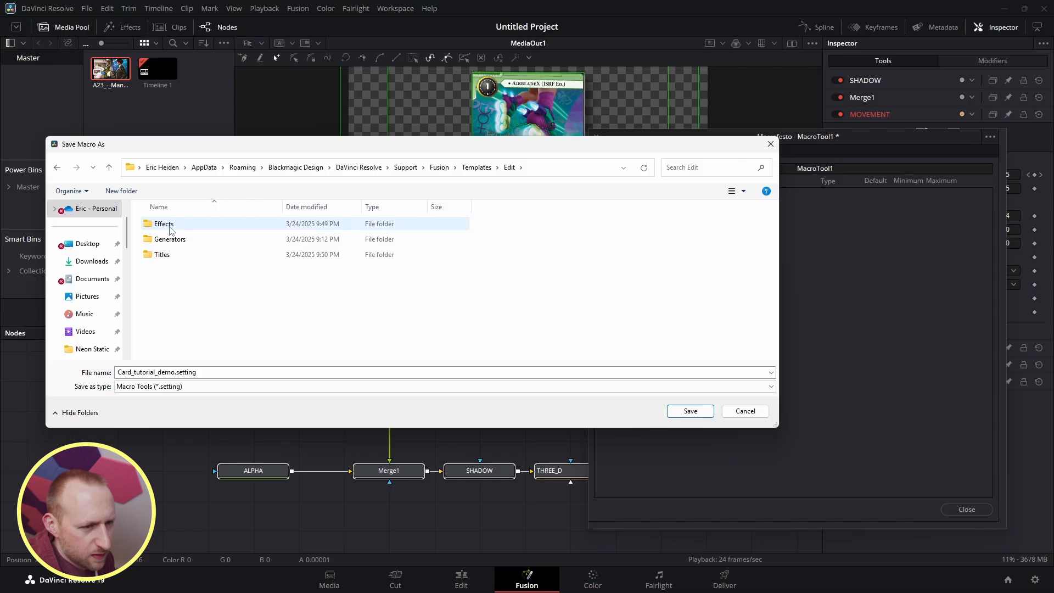
Examine the contents of the Titles and Effects folders inside Templates > Edit.
left_click(176, 255)
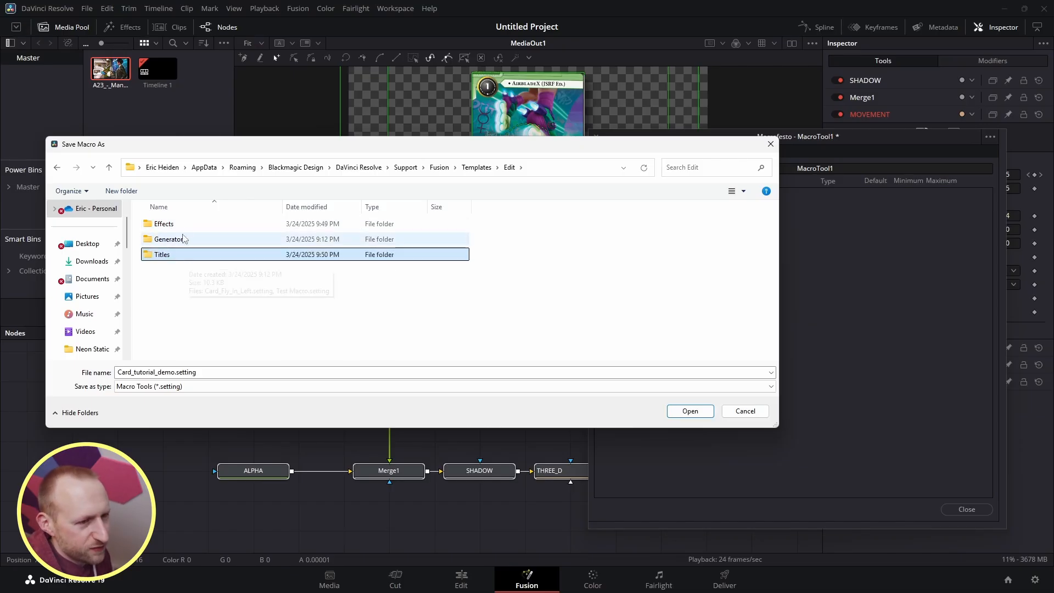
double_click(173, 256)
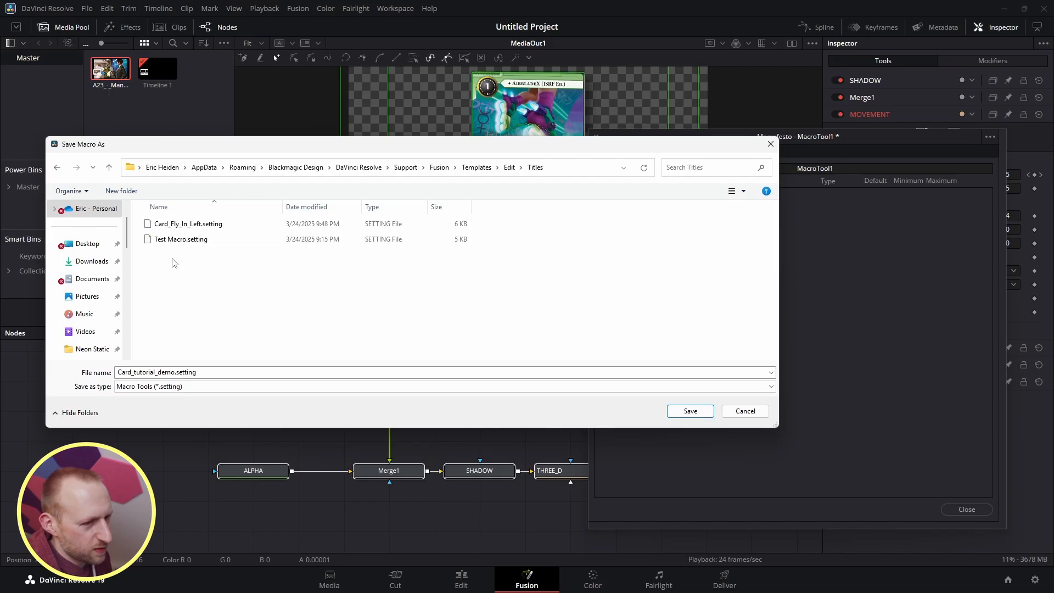
left_click(510, 167)
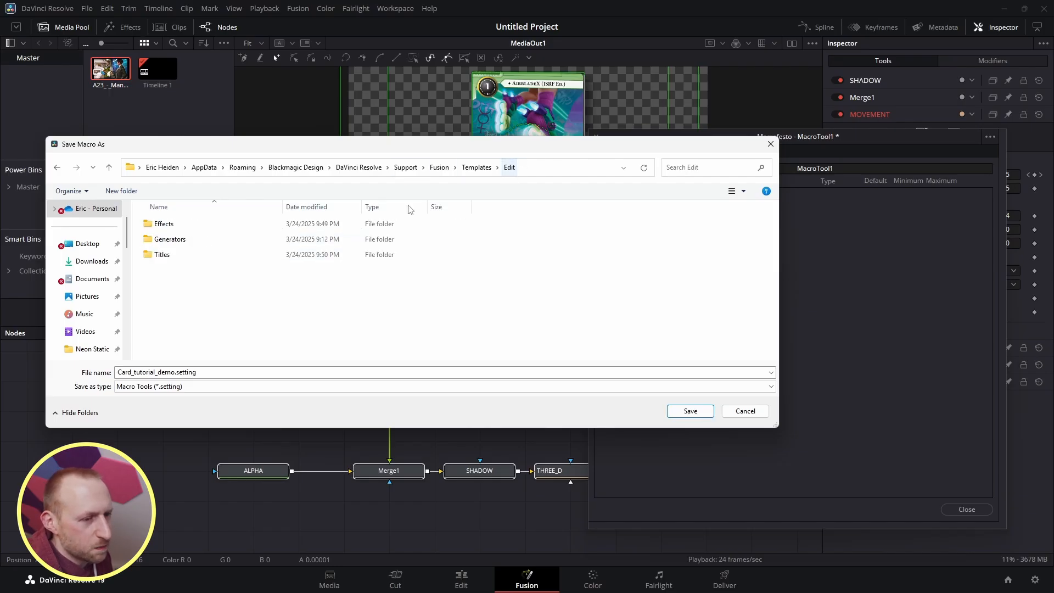
double_click(196, 224)
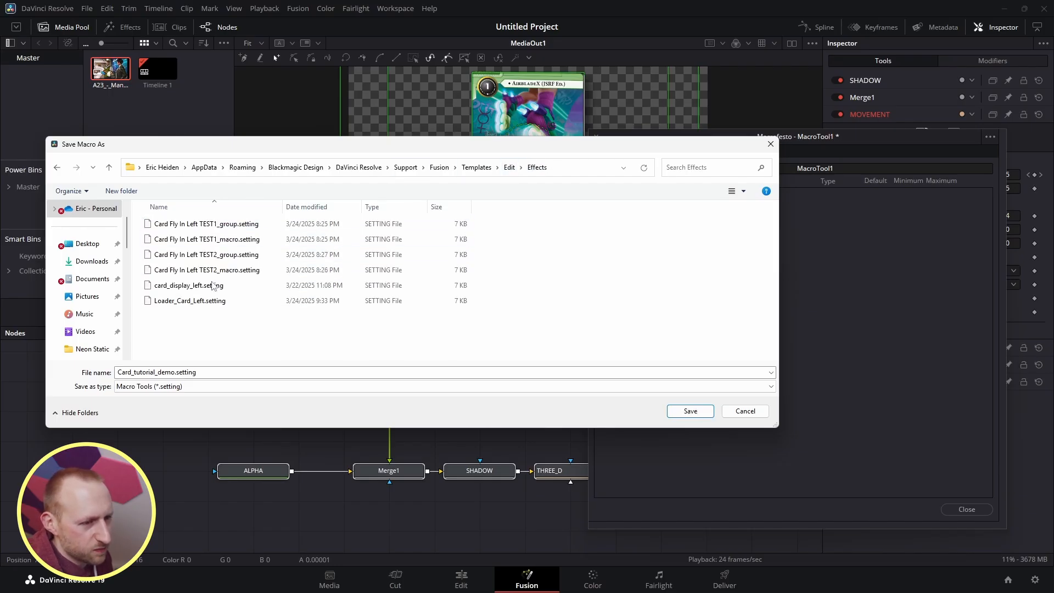
left_click(507, 167)
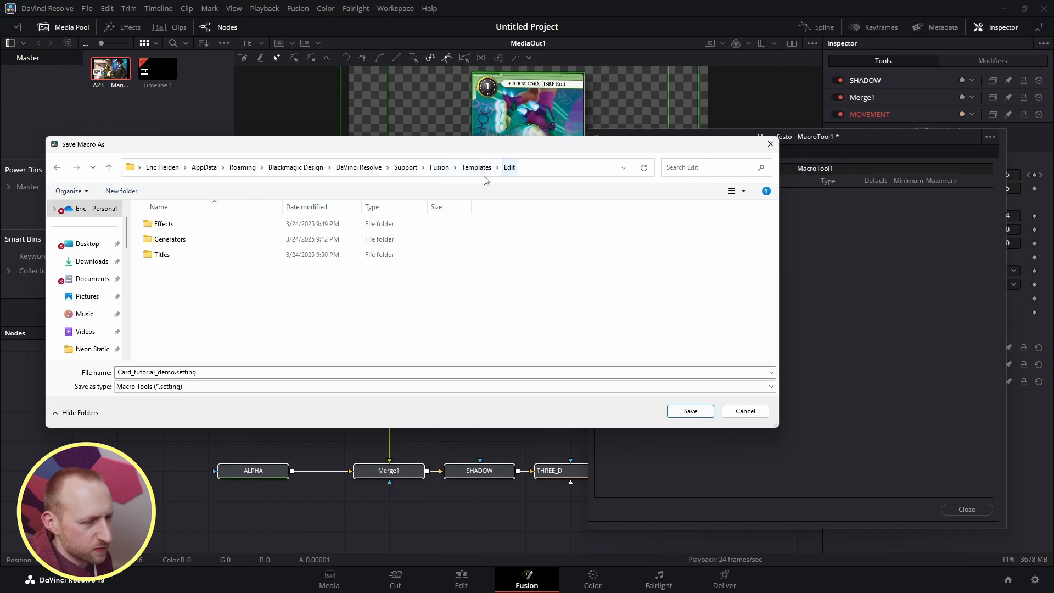
Save Card_tutorial_demo.setting in the Templates > Edit > Titles folder and close the macro editor.
double_click(208, 260)
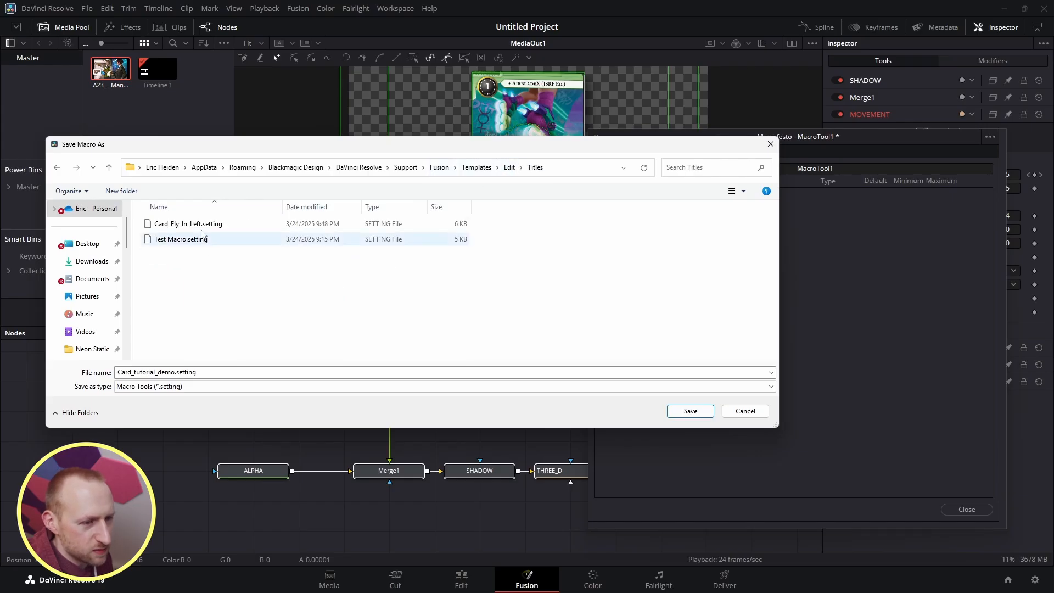
left_click(175, 373)
left_click(176, 372)
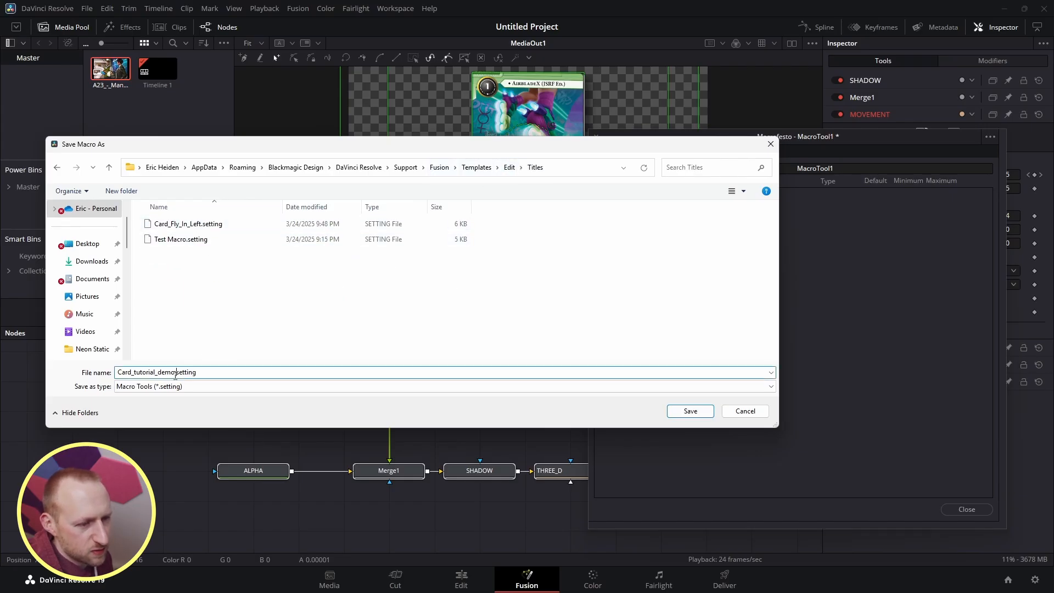
left_click(683, 408)
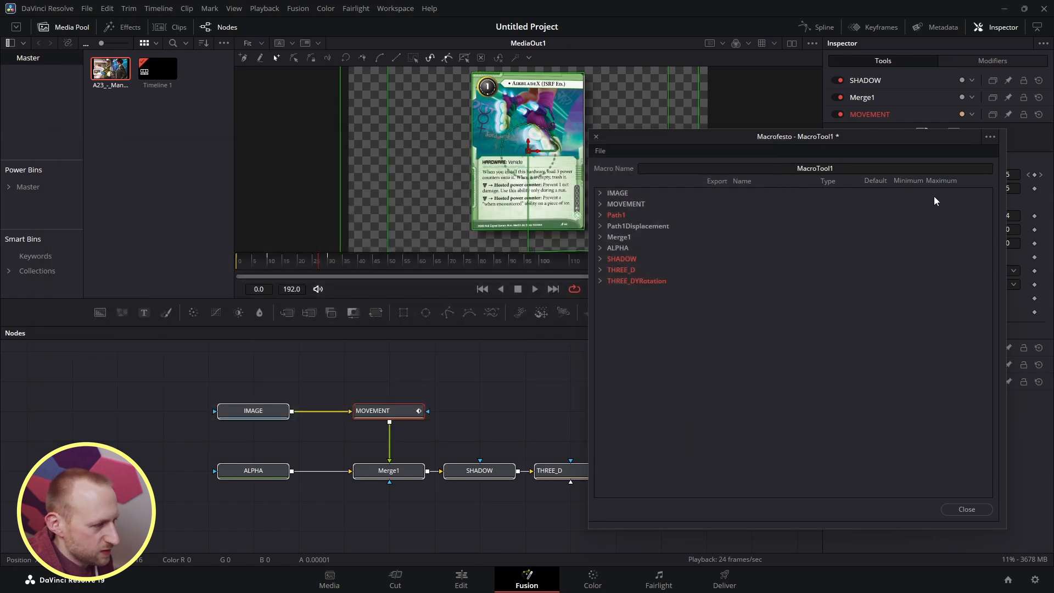
left_click(965, 508)
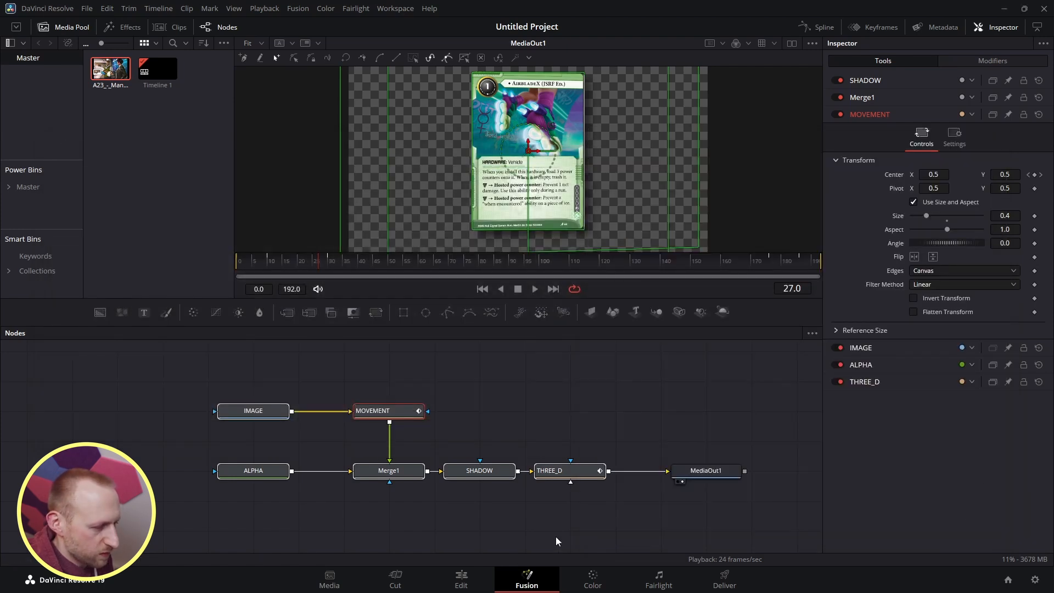
Switch to the Edit page and search the Titles effects for "tutori".
left_click(461, 576)
left_click(182, 309)
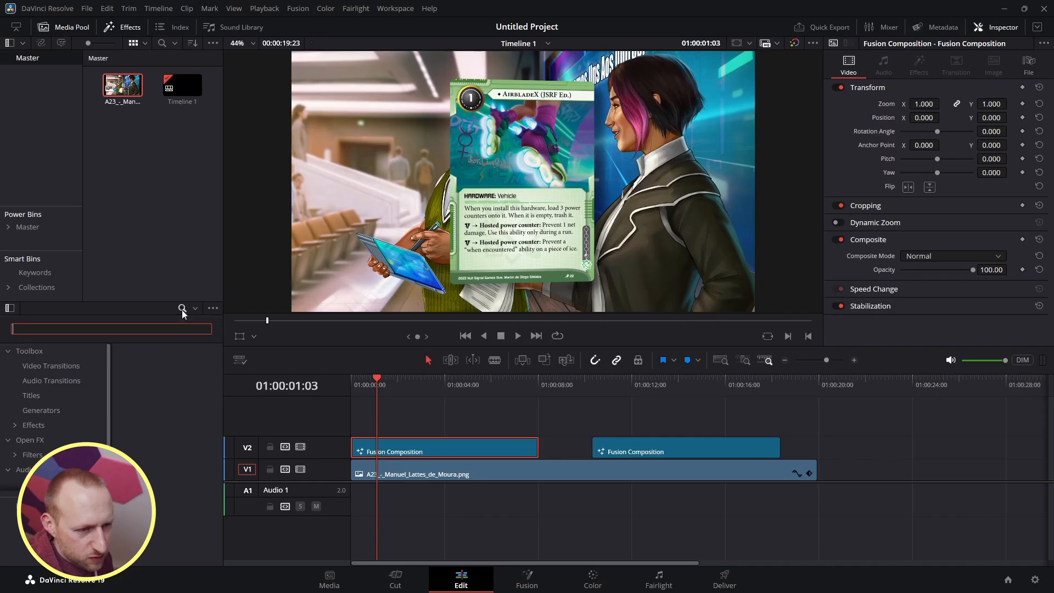
type("tutori")
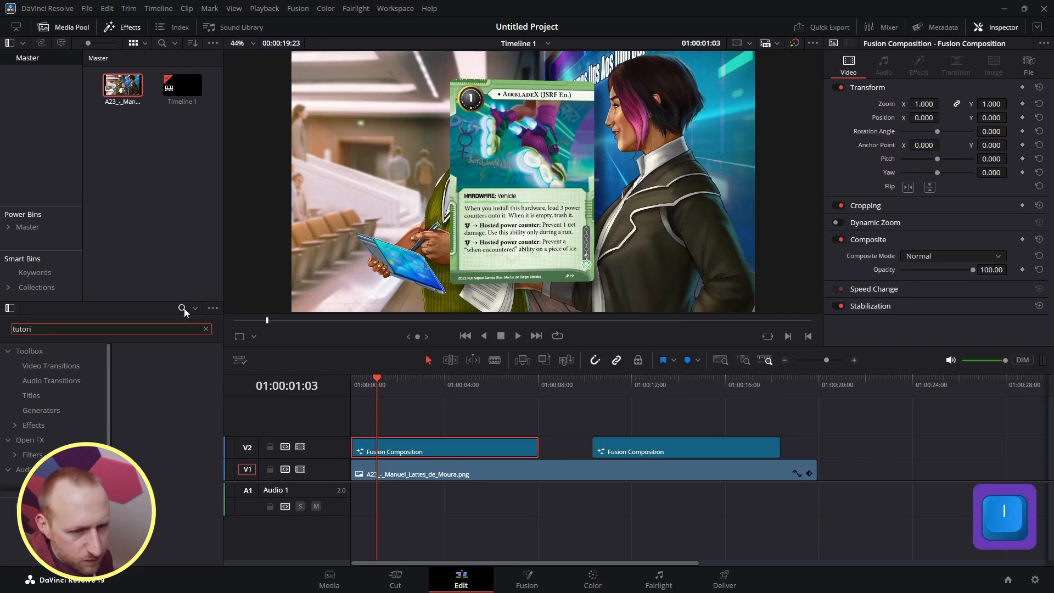
left_click(46, 397)
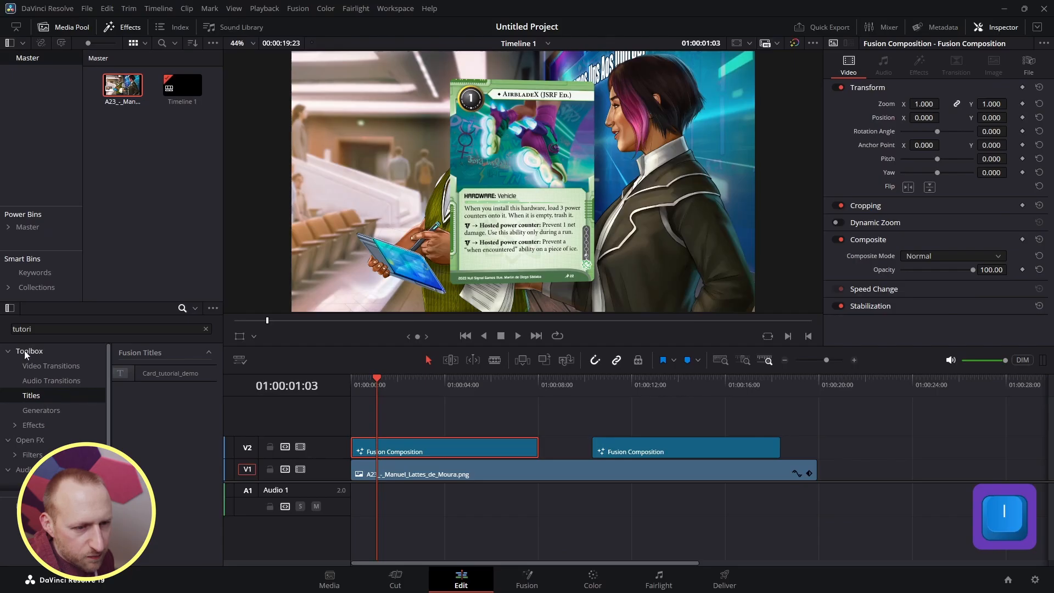
Add the Card_tutorial_demo title to the timeline and delete the second Fusion Composition clip.
left_click_drag(189, 376, 620, 448)
left_click(626, 448)
key("Delete")
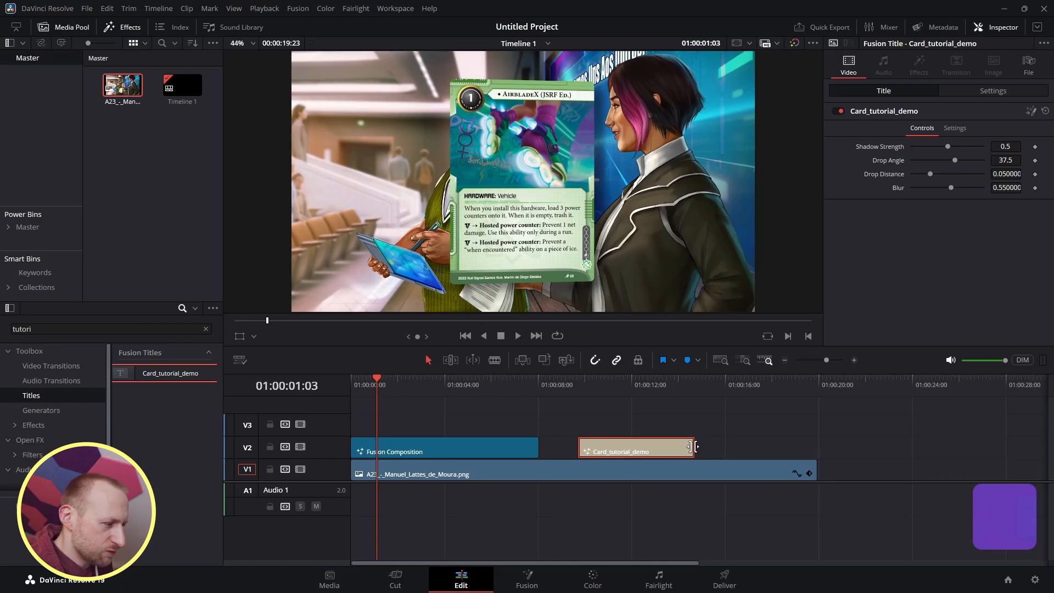
Match the Card_tutorial_demo clip's length to the first Fusion Composition clip and place it on V2 at about 01:00:09:13.
left_click_drag(690, 449, 761, 451)
left_click_drag(711, 443, 484, 418)
left_click_drag(550, 421, 538, 421)
left_click_drag(373, 376, 713, 447)
Play the timeline from the start of the Card_tutorial_demo clip to check the card animation.
left_click_drag(507, 376, 571, 387)
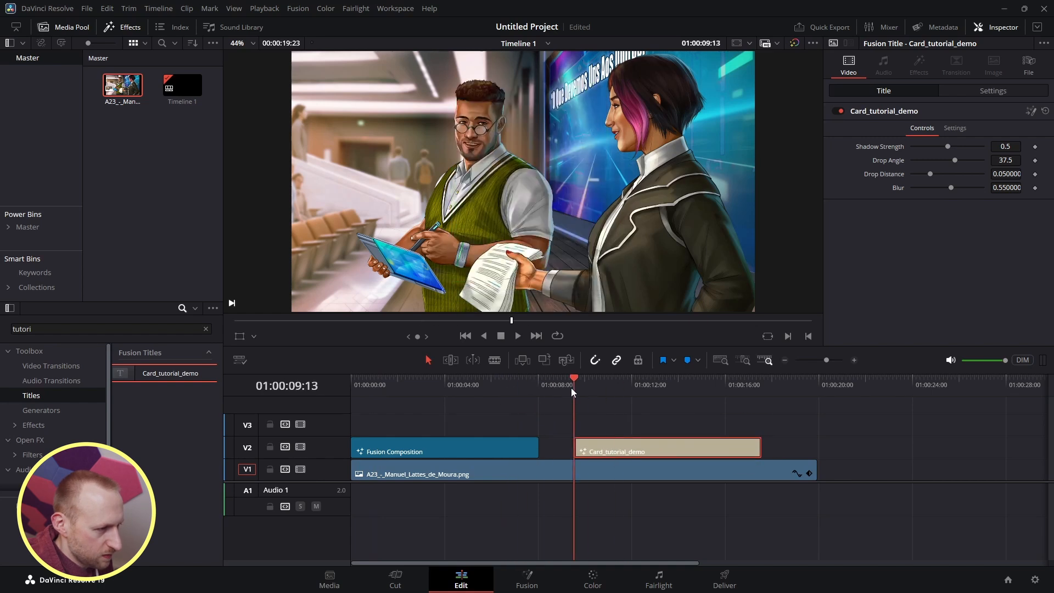
key("space")
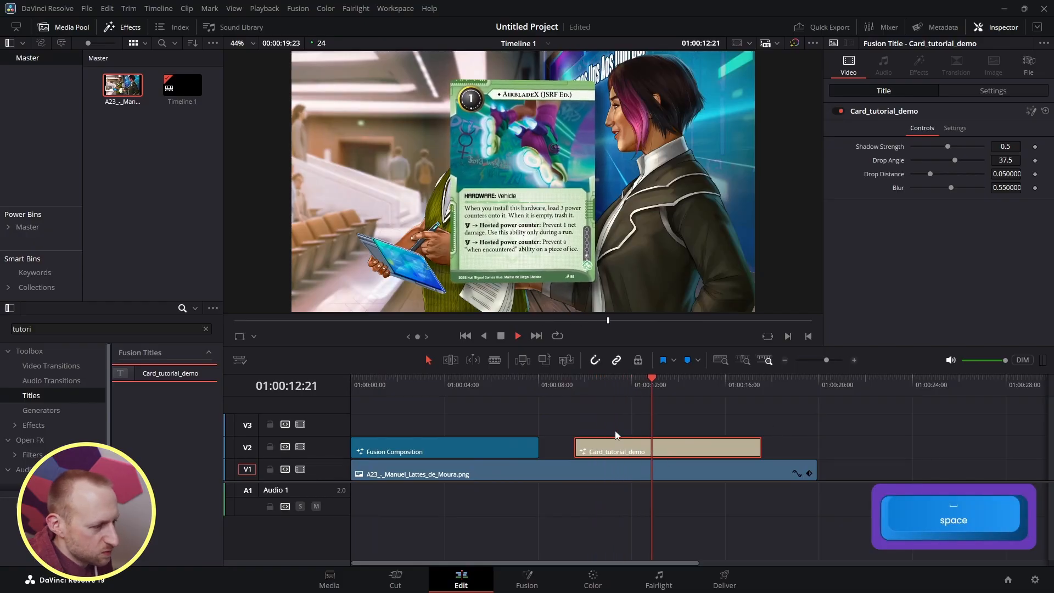
key("space")
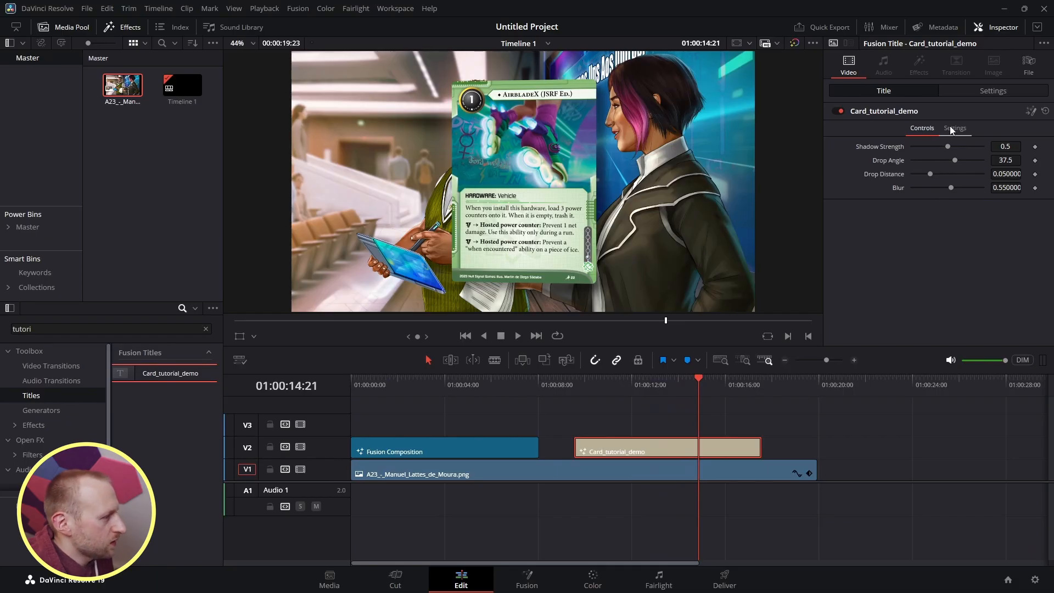
Examine the Card_tutorial_demo title's Controls and Settings, including the clip's general settings, for exposed parameters.
left_click(956, 128)
left_click(921, 129)
left_click(985, 91)
left_click(913, 91)
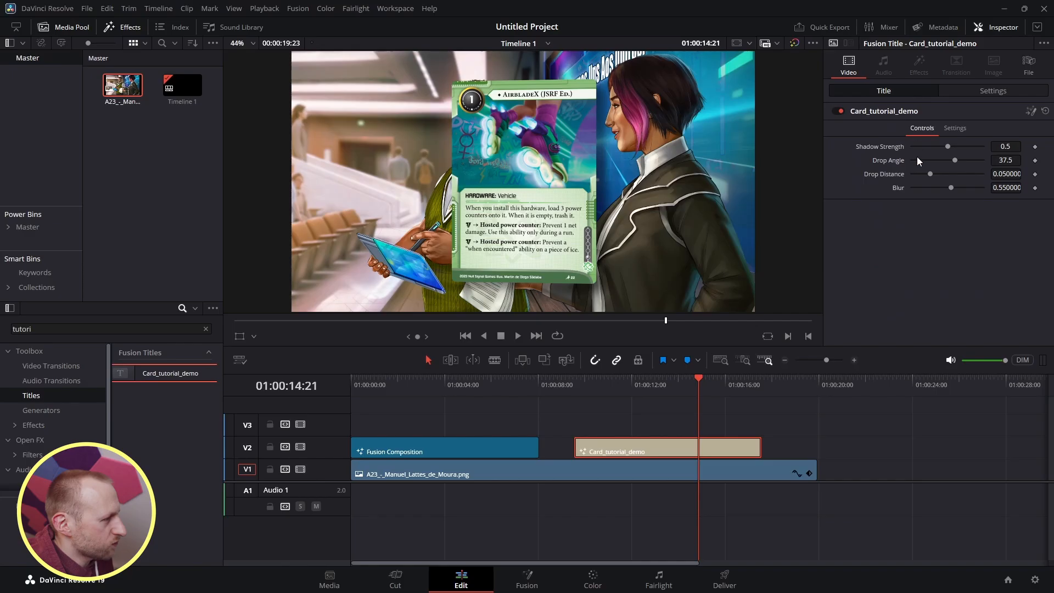
Select the first Fusion Composition clip on the timeline and open its node graph on the Fusion page.
left_click(537, 587)
left_click(461, 577)
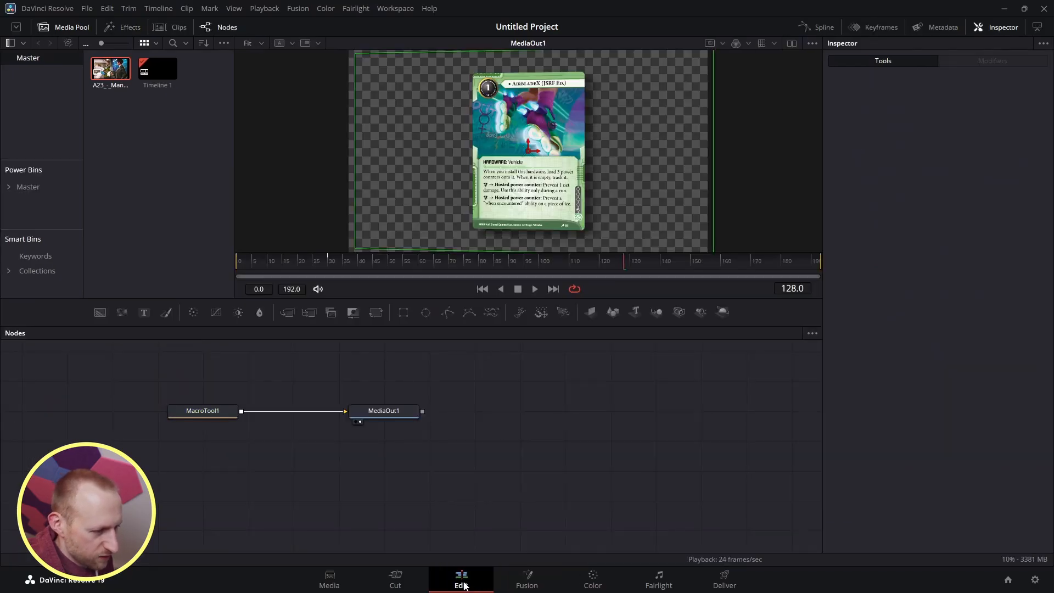
left_click(414, 455)
left_click(416, 380)
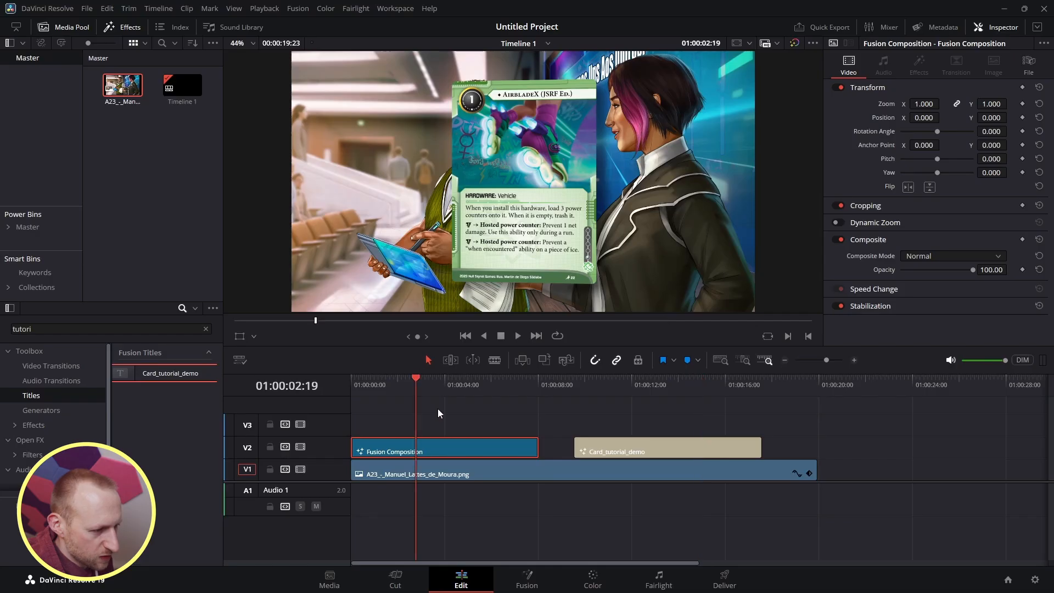
left_click(513, 577)
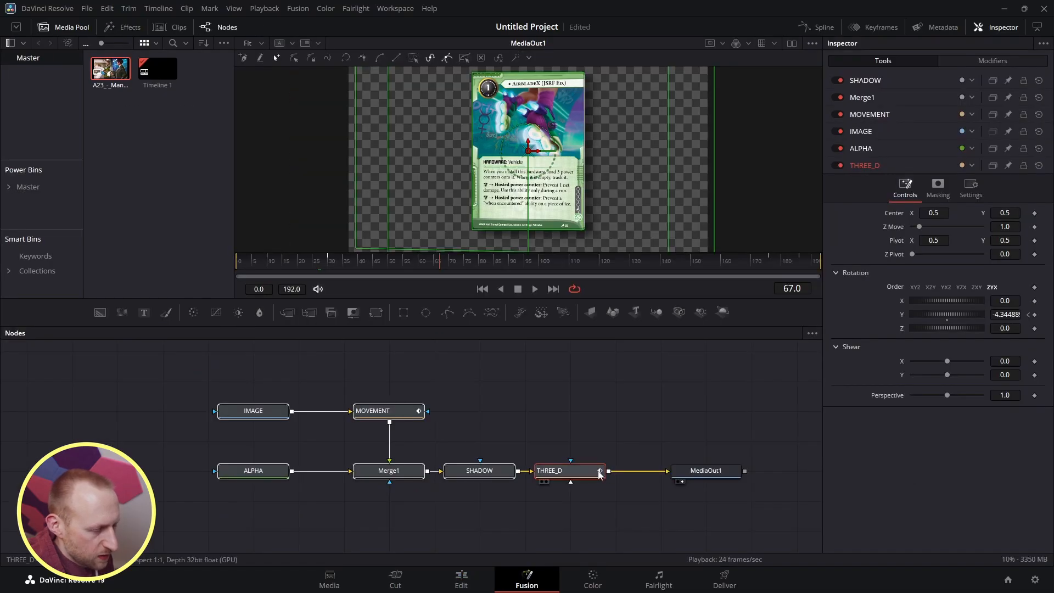
Select all nodes except MediaOut1 and create a macro from them.
left_click(627, 501)
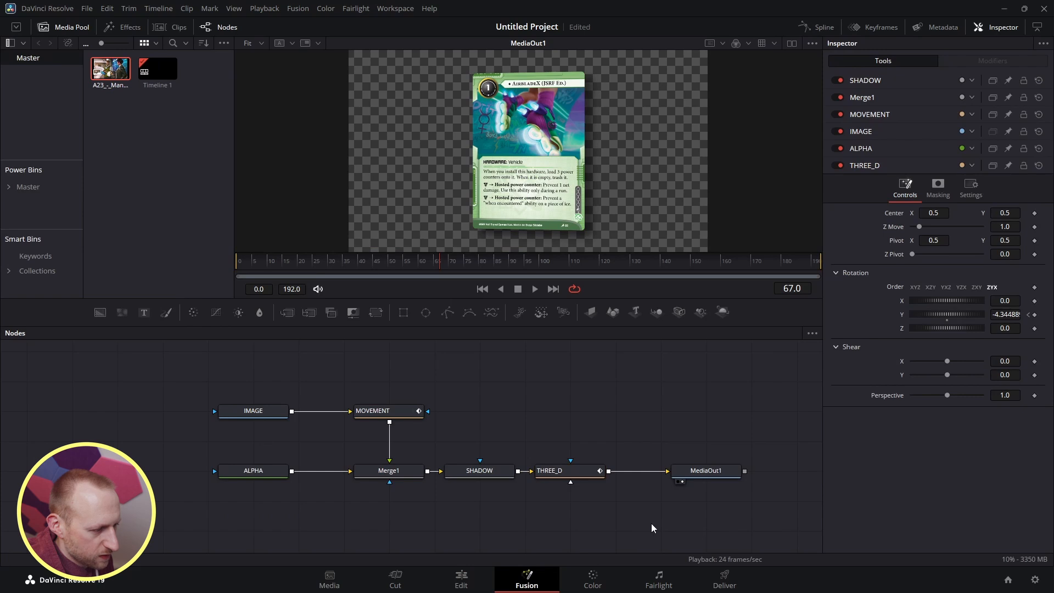
left_click_drag(650, 523, 173, 349)
right_click(408, 414)
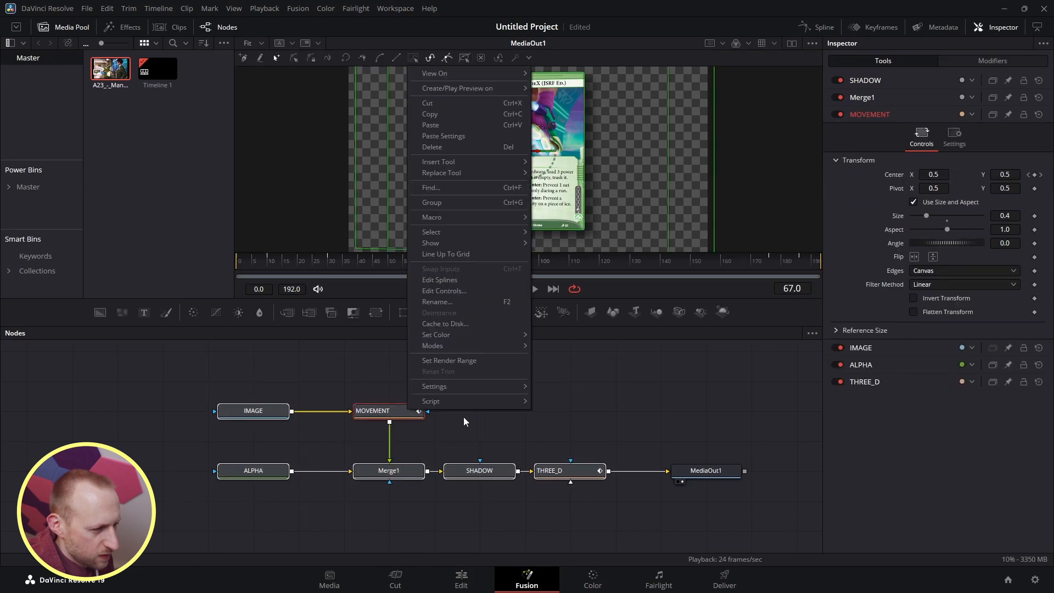
mouse_move(481, 214)
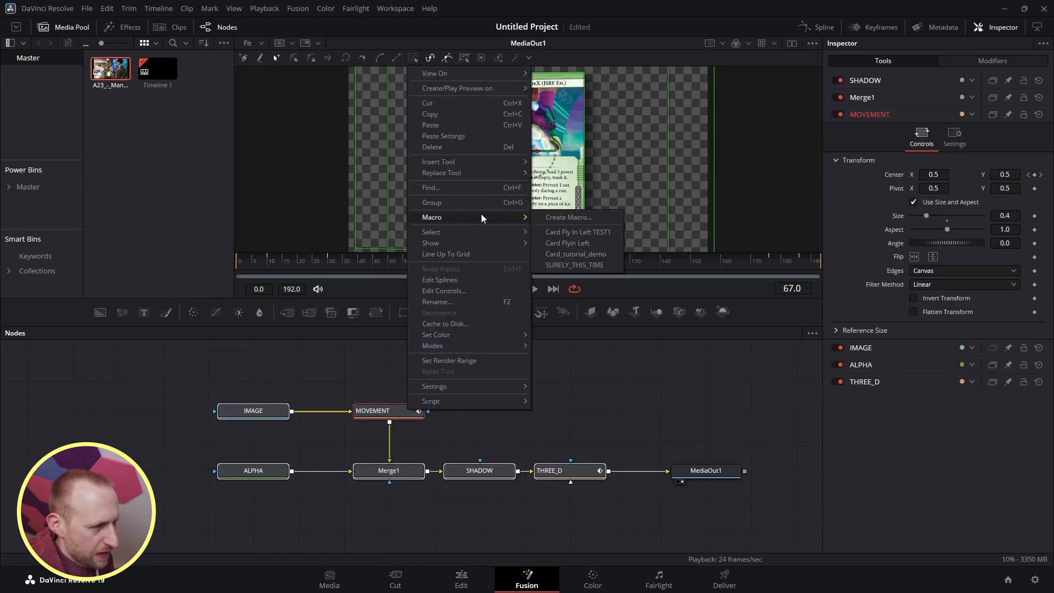
left_click(559, 218)
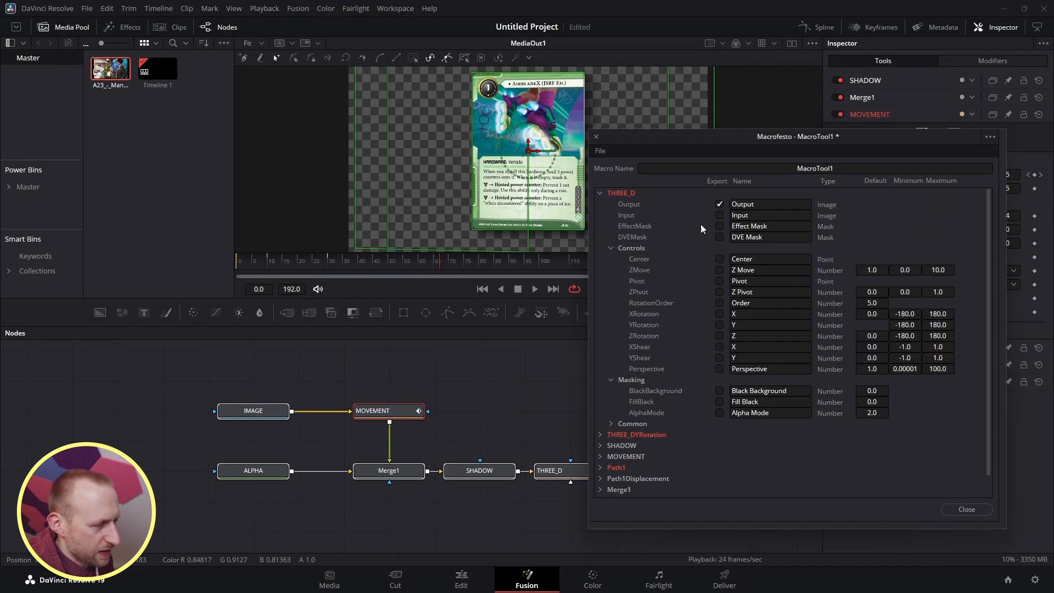
Load Card_tutorial_demo.setting into the macro editor, discarding the changes to MacroTool1.
left_click(991, 137)
left_click(996, 154)
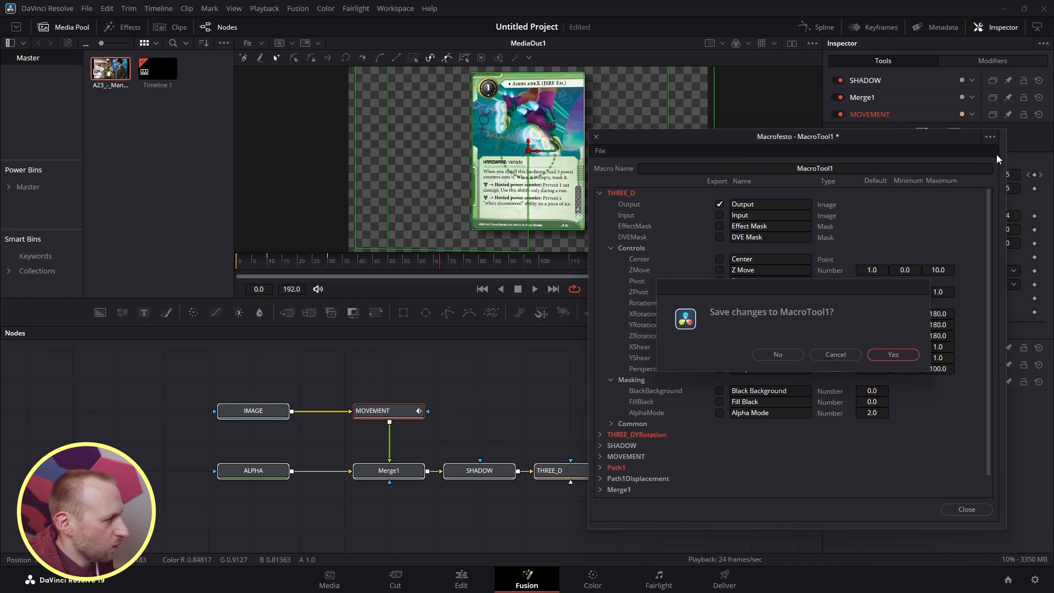
left_click(777, 359)
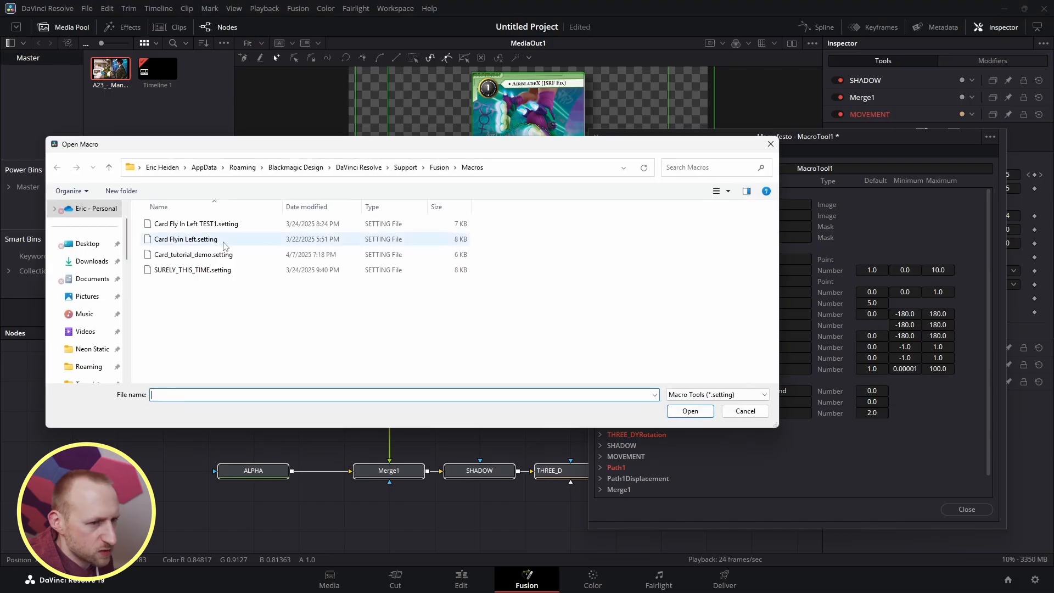
double_click(192, 256)
Export the IMAGE node's Proxy Filename in the macro and move the macro editor clear of the node graph.
left_click_drag(730, 135, 523, 99)
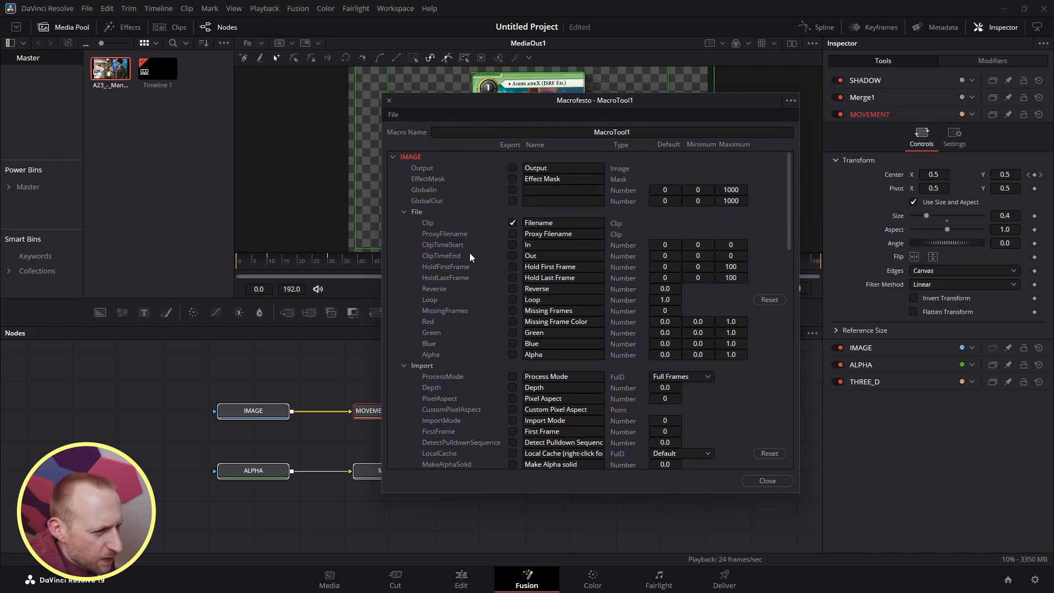
left_click(453, 322)
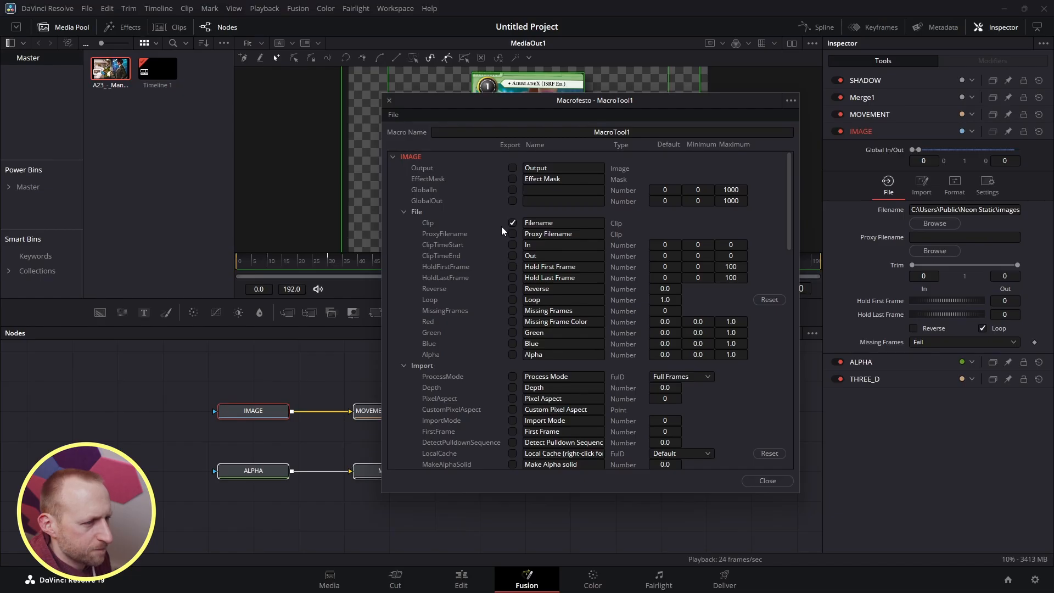
left_click_drag(500, 114, 548, 105)
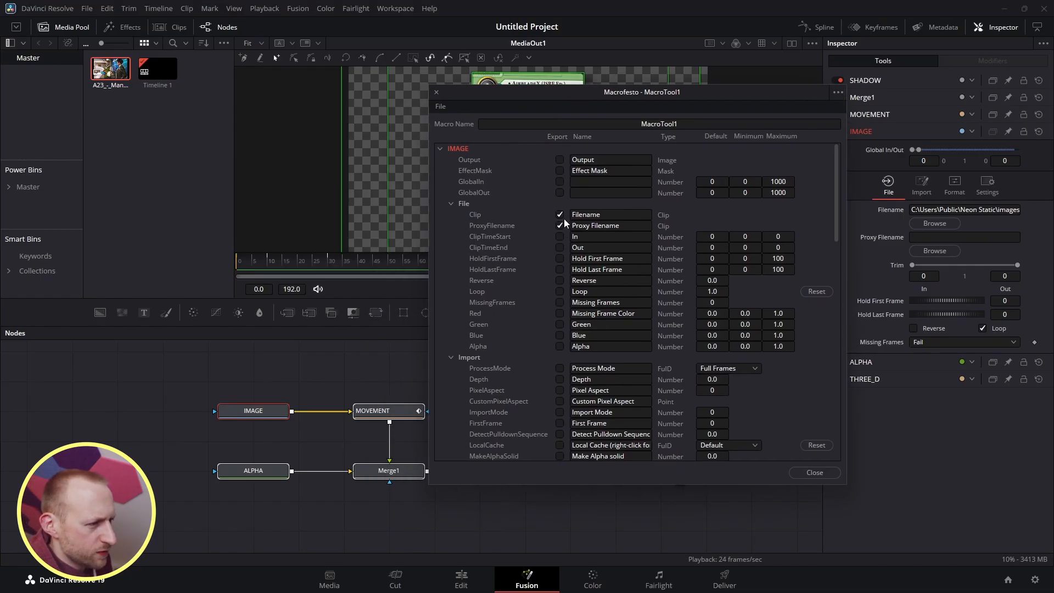
left_click_drag(553, 93, 576, 106)
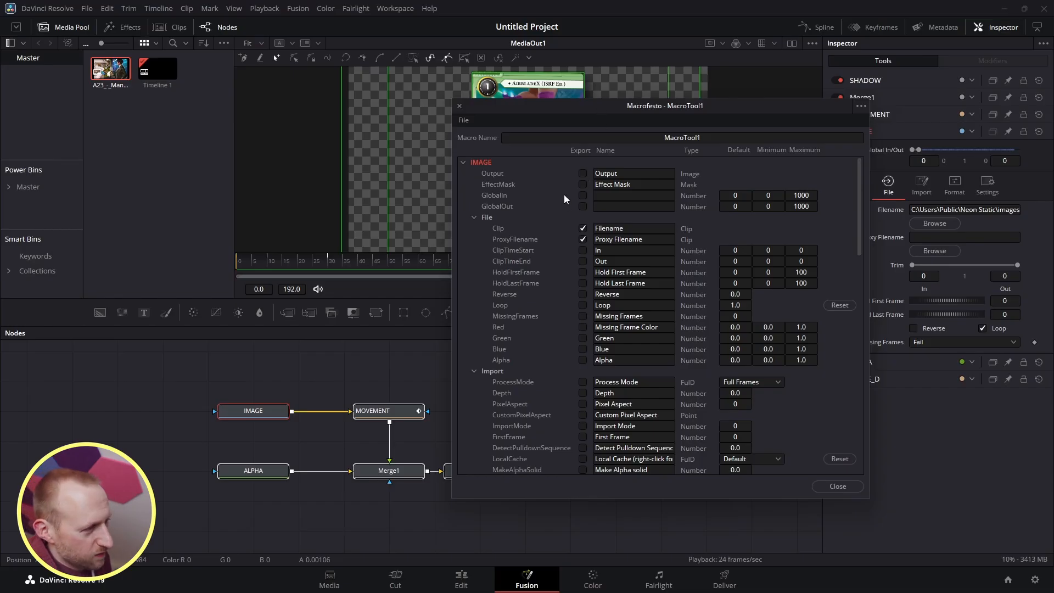
left_click_drag(541, 127, 875, 177)
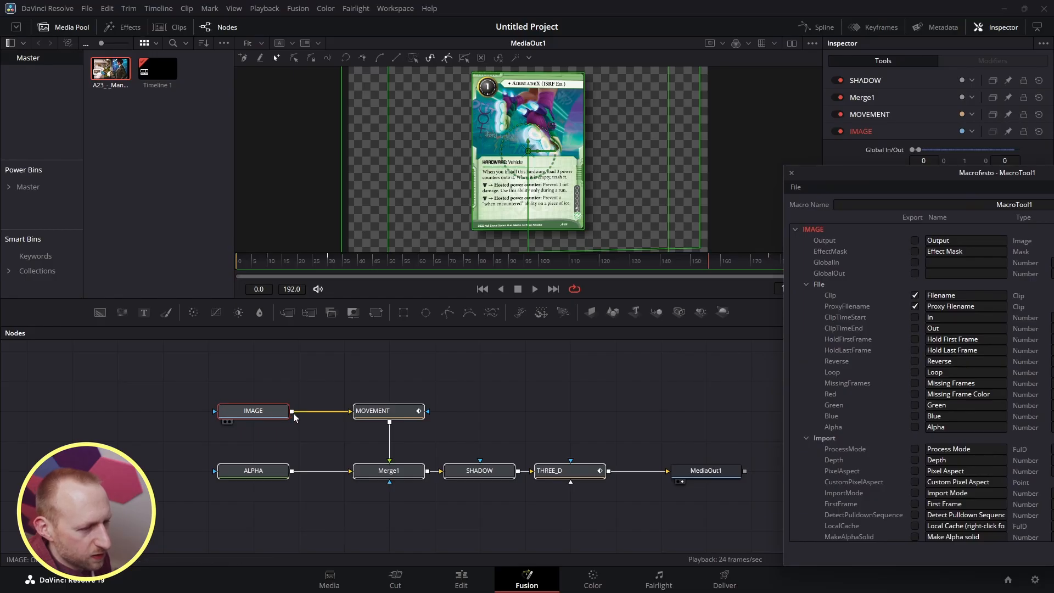
Examine the macro's exported outputs and parameters for the IMAGE, THREE_D and THREE_DYRotation entries against the node graph.
left_click_drag(844, 176, 487, 101)
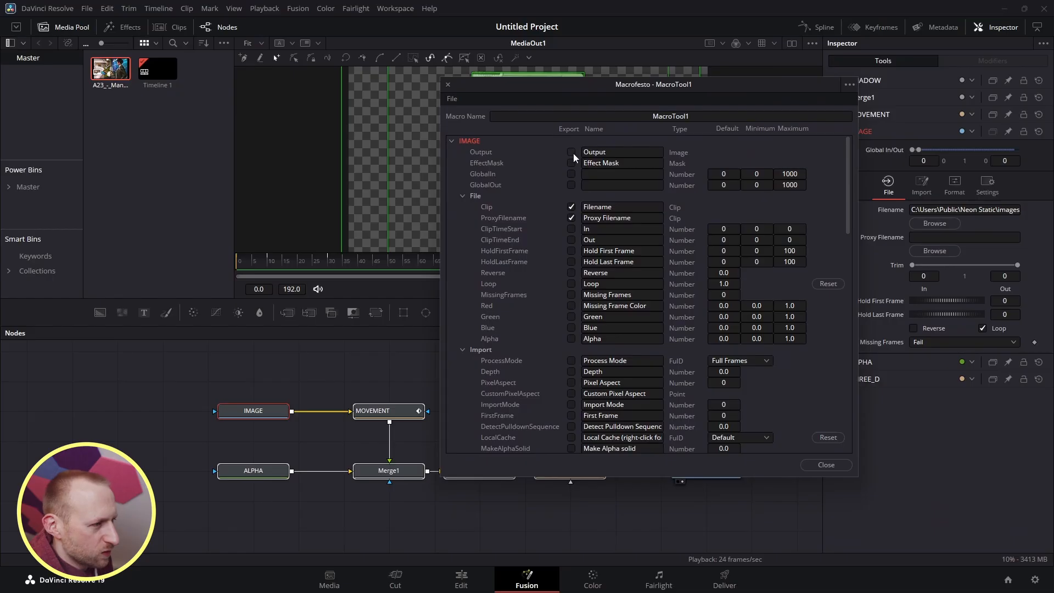
scroll(528, 292, "down", 15)
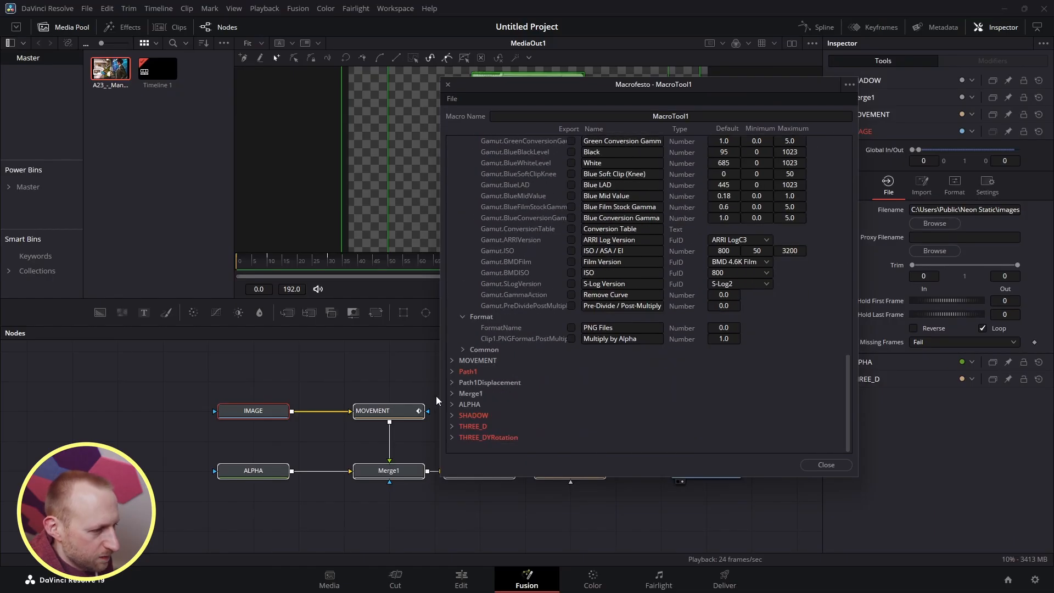
left_click(452, 438)
left_click(453, 416)
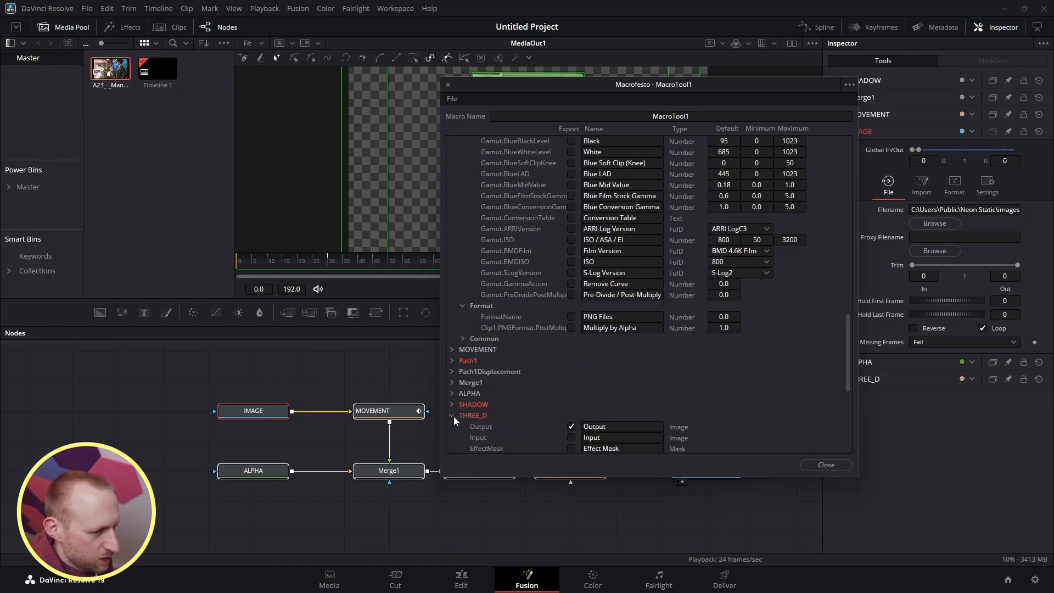
scroll(548, 247, "down", 7)
left_click_drag(601, 87, 987, 244)
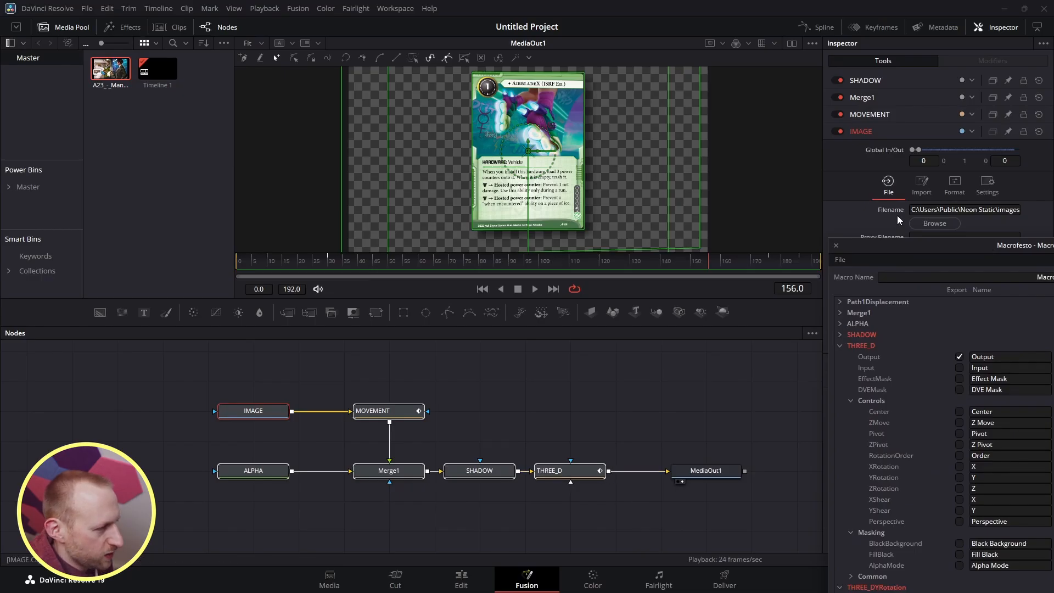
left_click_drag(913, 248, 579, 41)
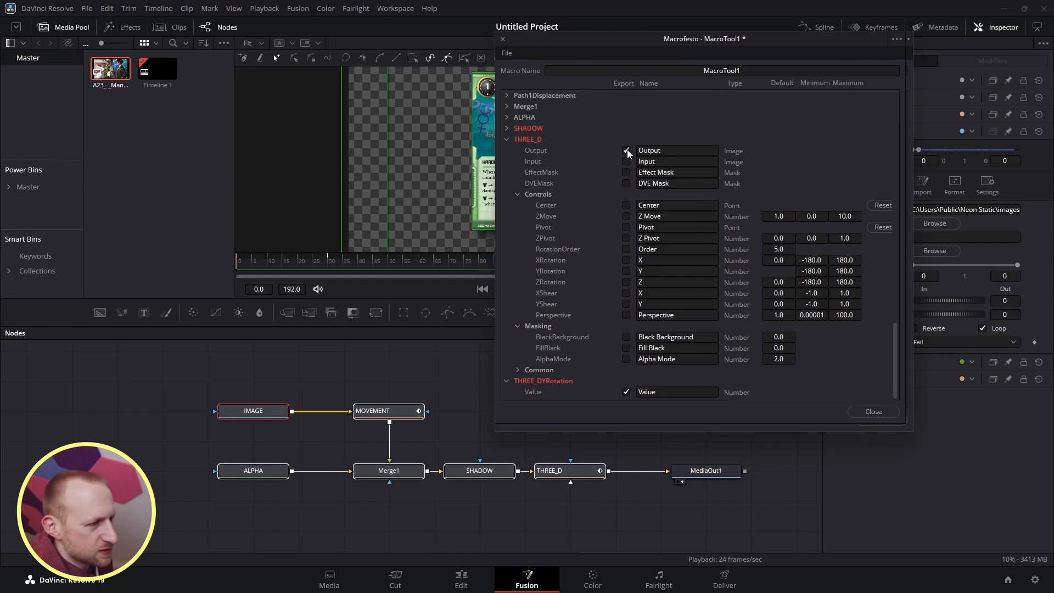
left_click(508, 139)
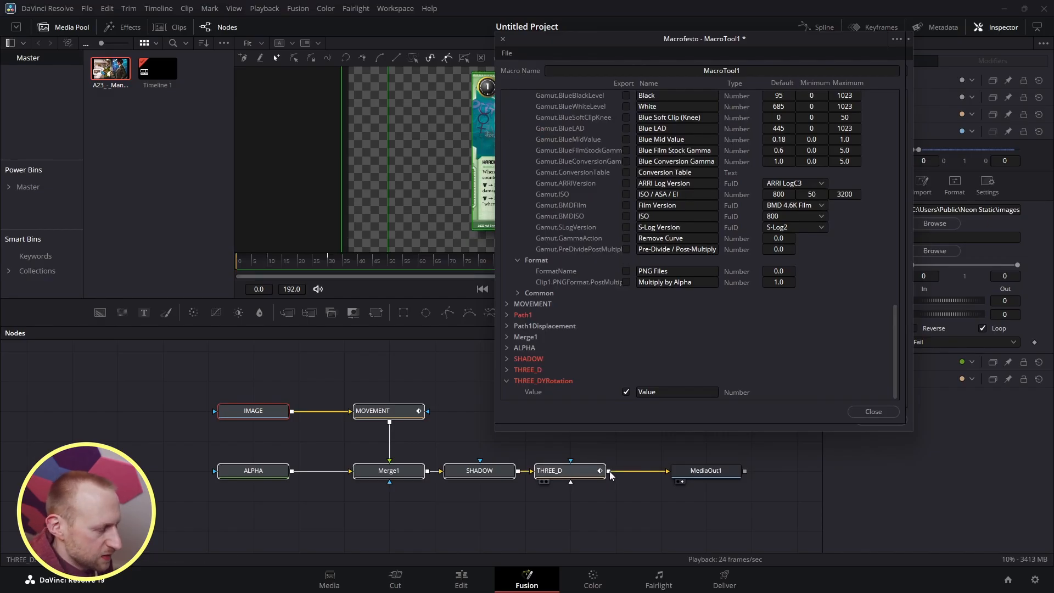
Export the IMAGE node's FormatName parameter, labelled PNG Files, in the macro.
scroll(595, 322, "up", 15)
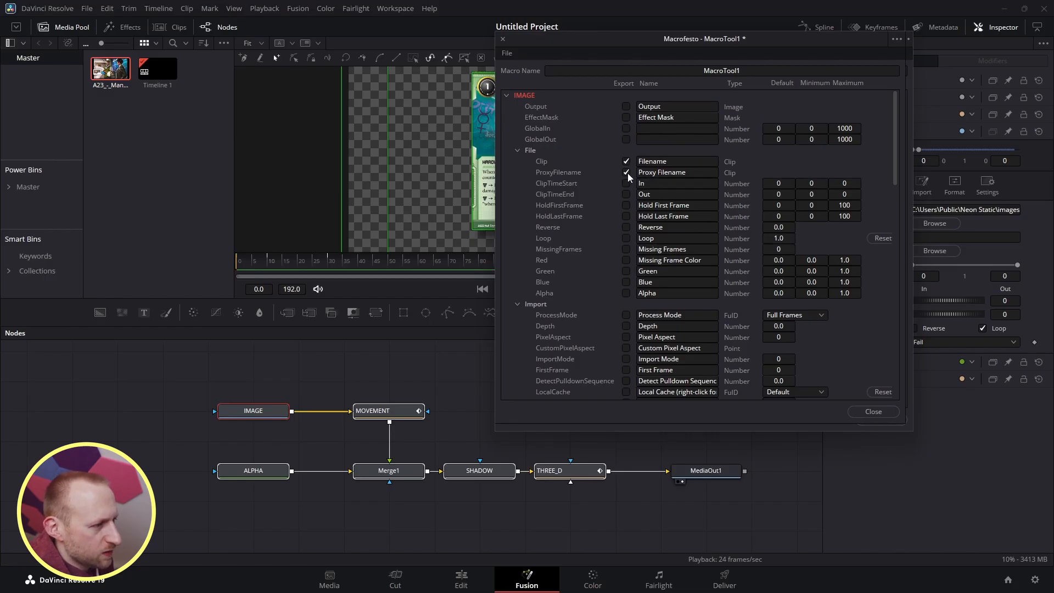
scroll(611, 255, "down", 4)
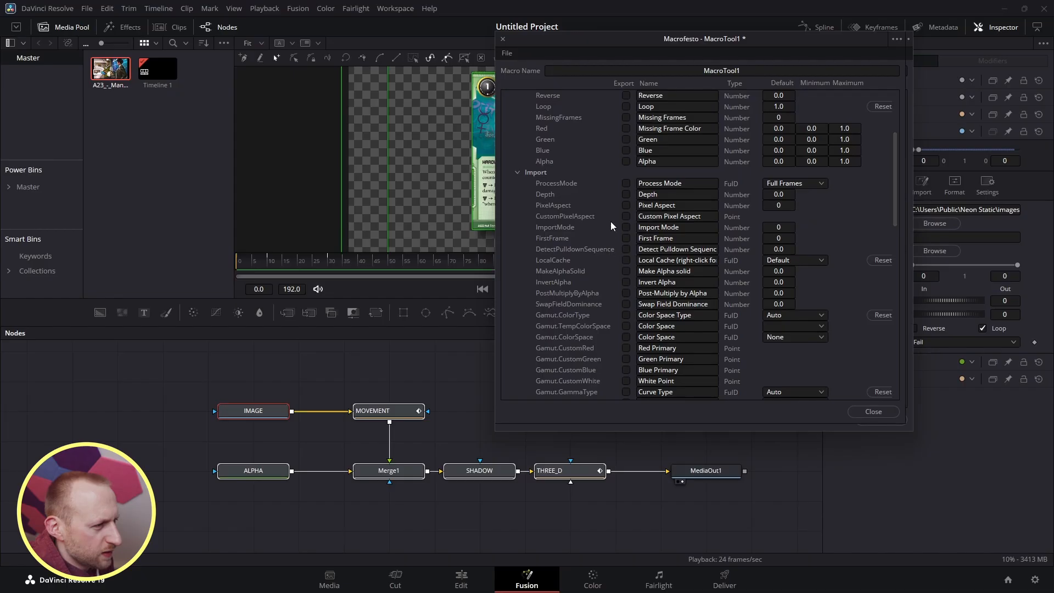
scroll(611, 222, "down", 12)
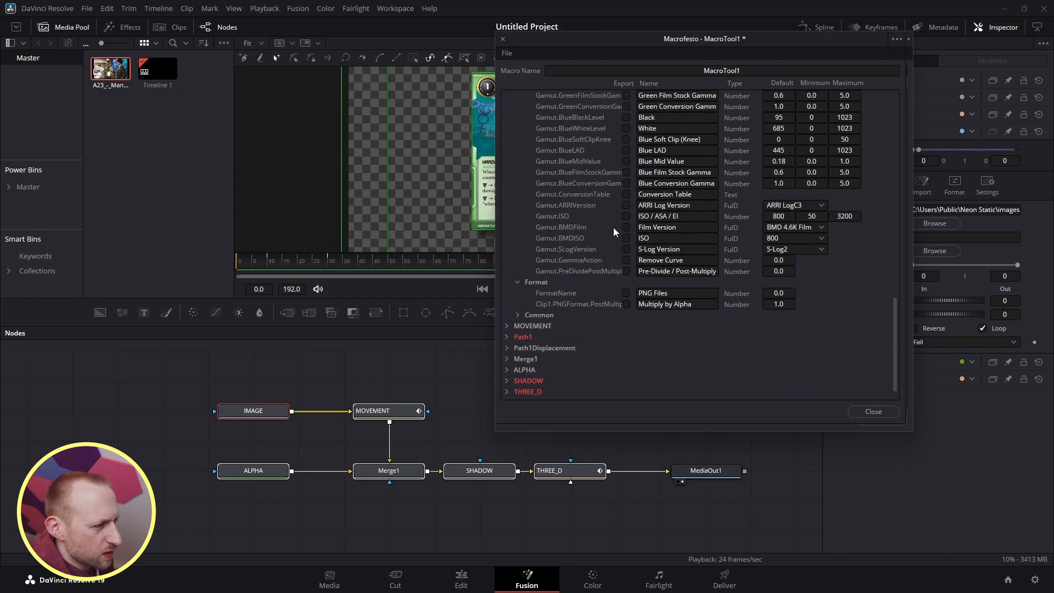
left_click(625, 293)
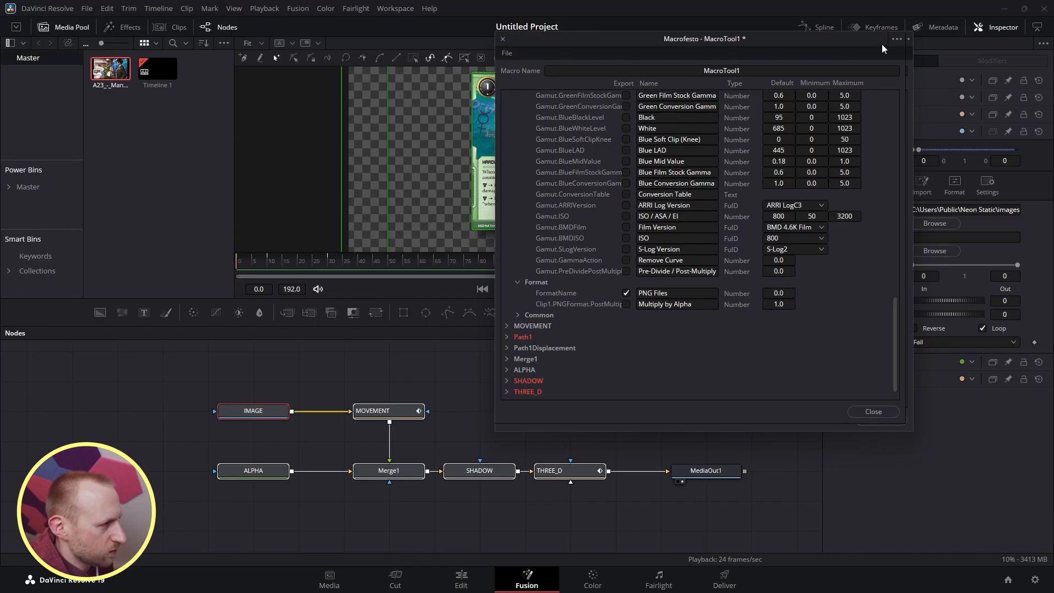
Save the macro as Card_tutorial_demo_2.setting in the Templates > Edit > Titles folder, replacing the existing file.
left_click(897, 39)
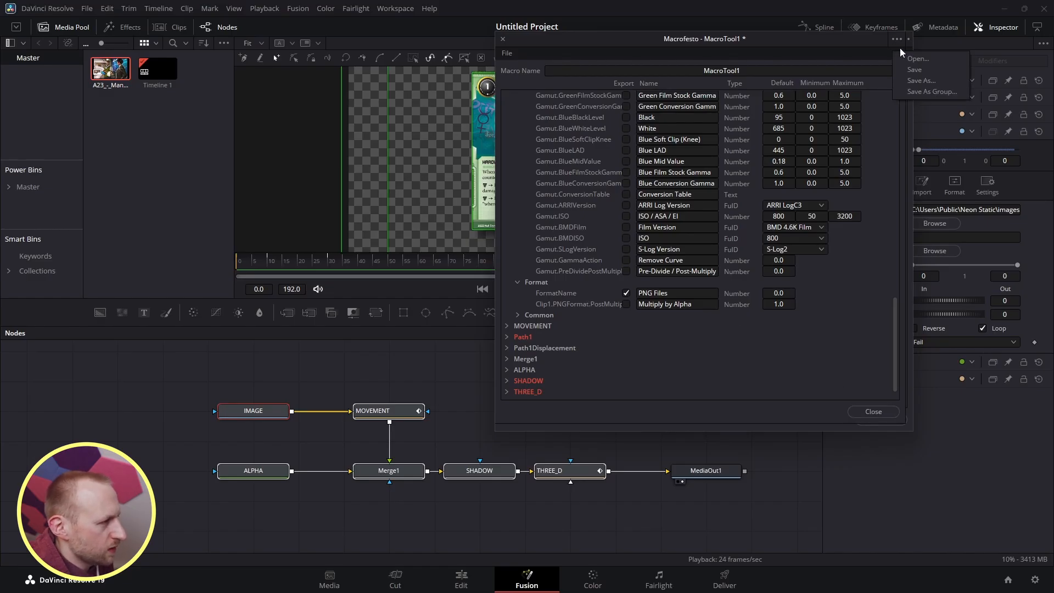
left_click(915, 81)
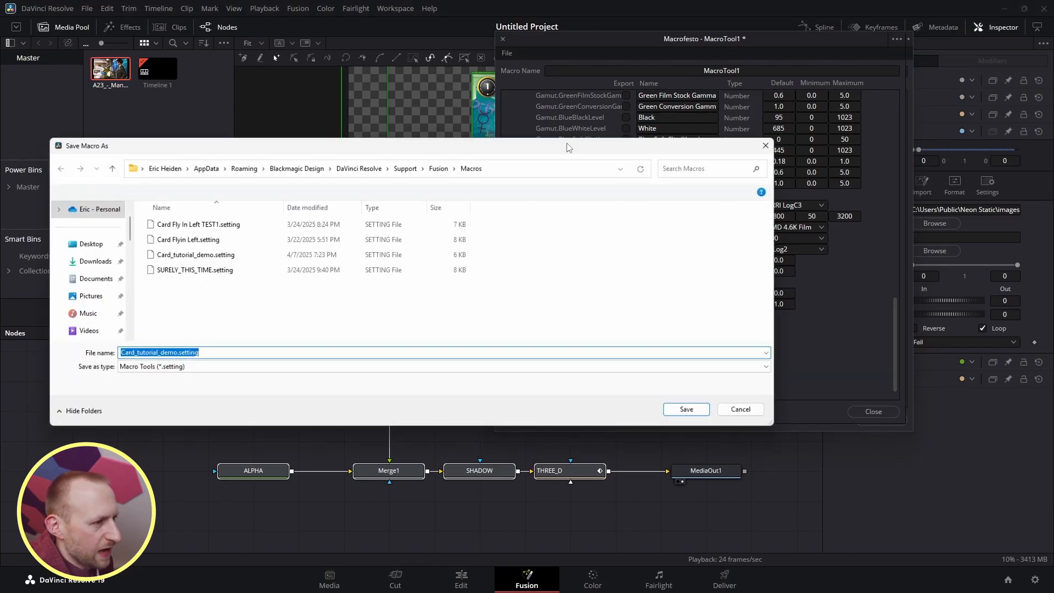
left_click(439, 167)
double_click(189, 354)
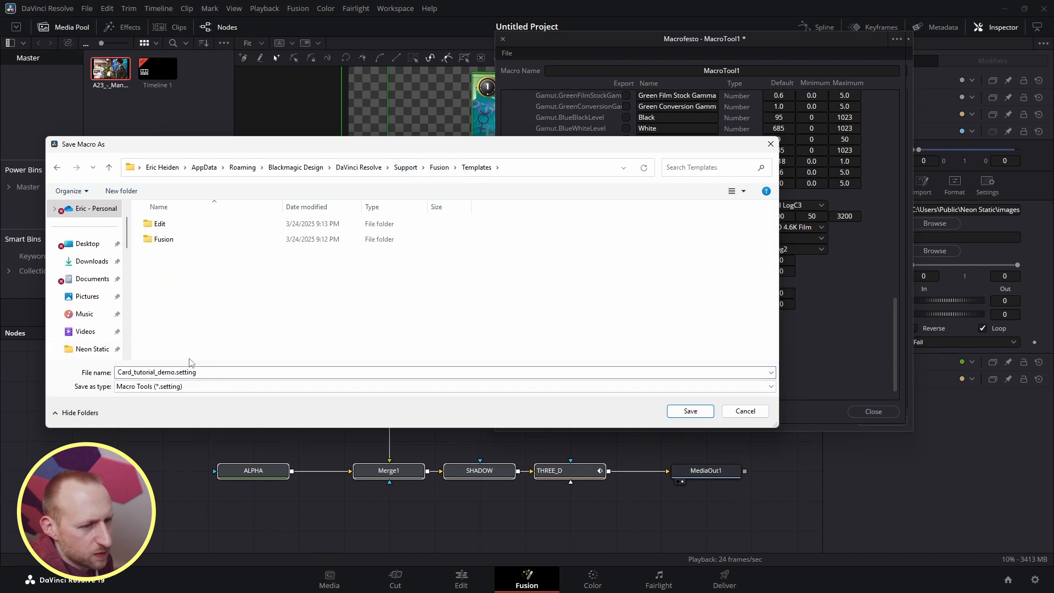
double_click(175, 224)
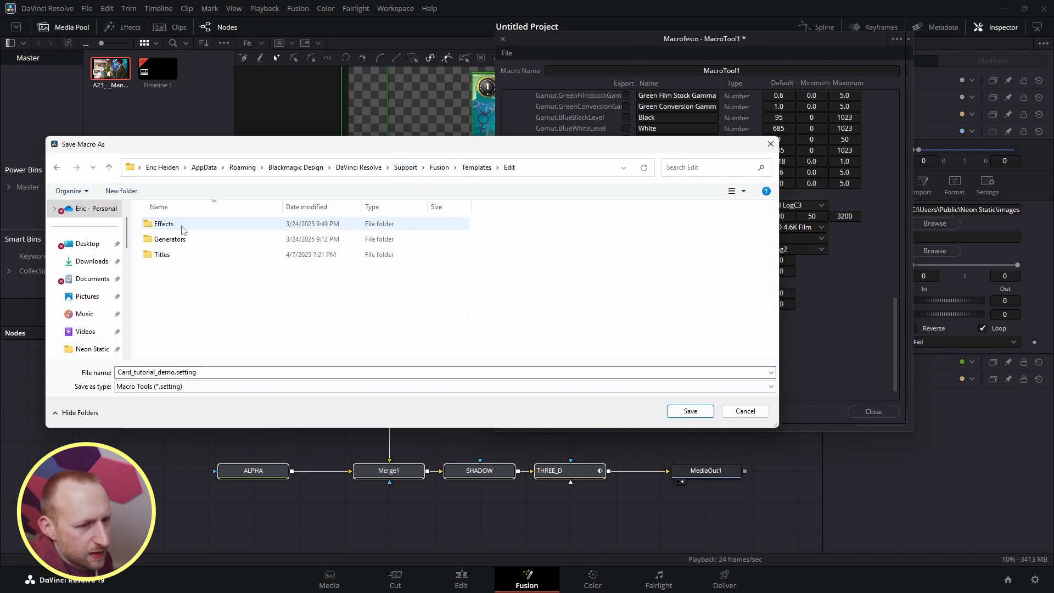
double_click(188, 255)
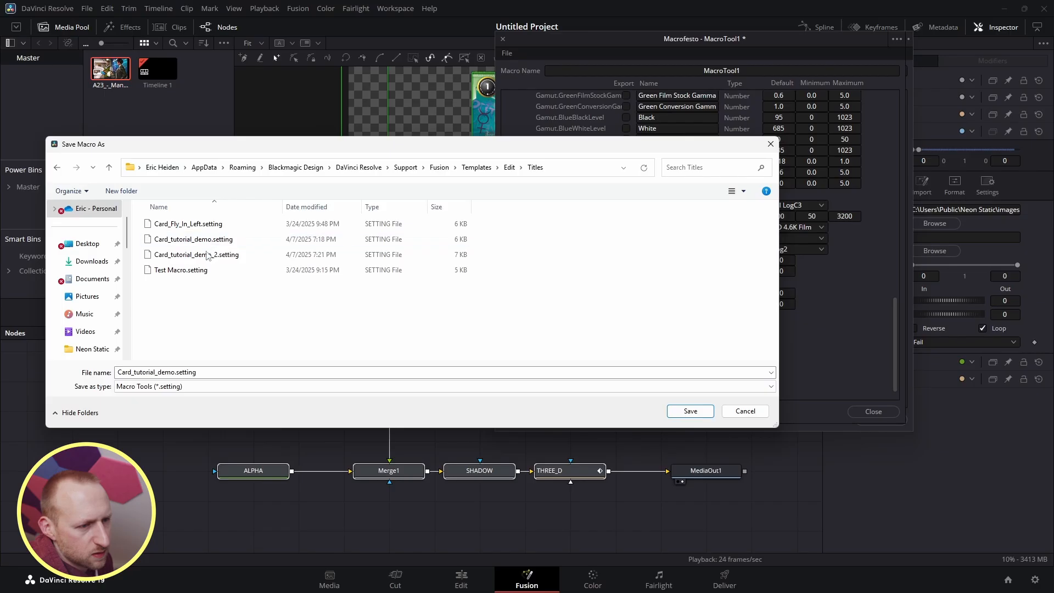
left_click(208, 256)
left_click(690, 411)
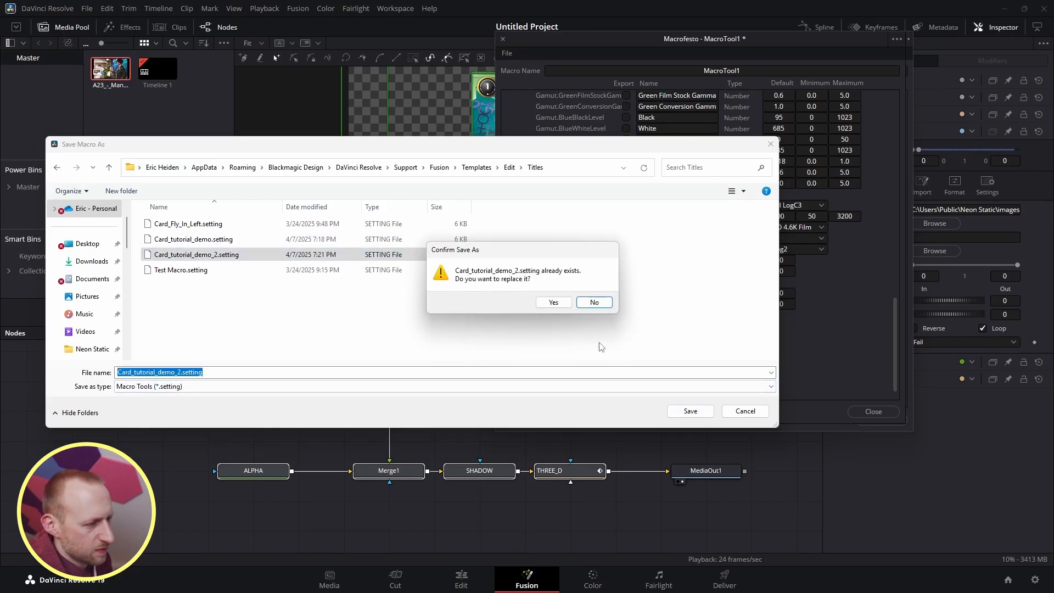
left_click(554, 302)
Close the macro editor and add the Card_tutorial_demo_2 title to V2 on the Edit page, after the Fusion Composition clip.
left_click(461, 579)
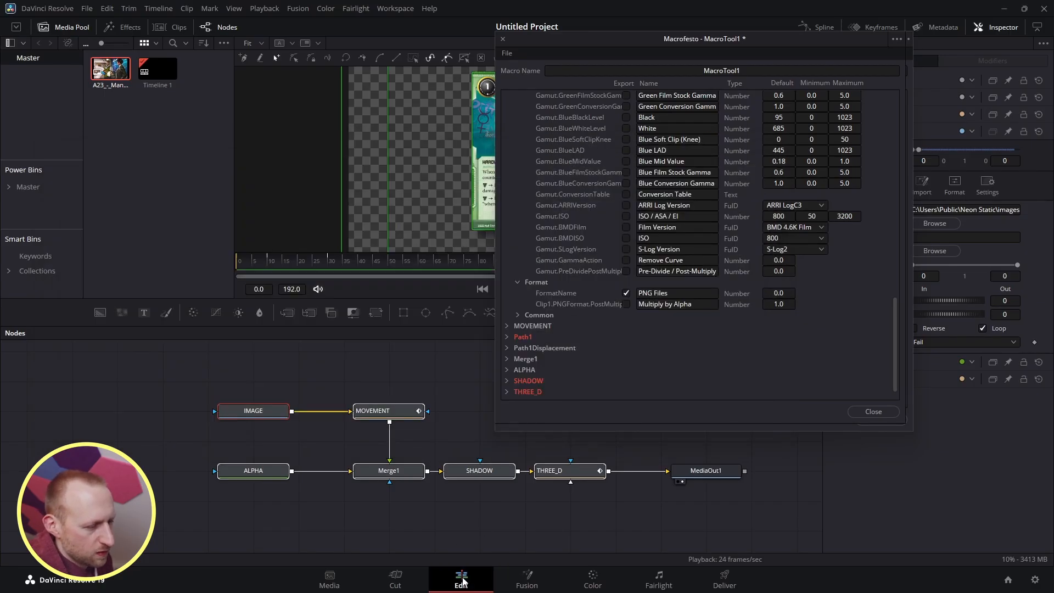
left_click(873, 411)
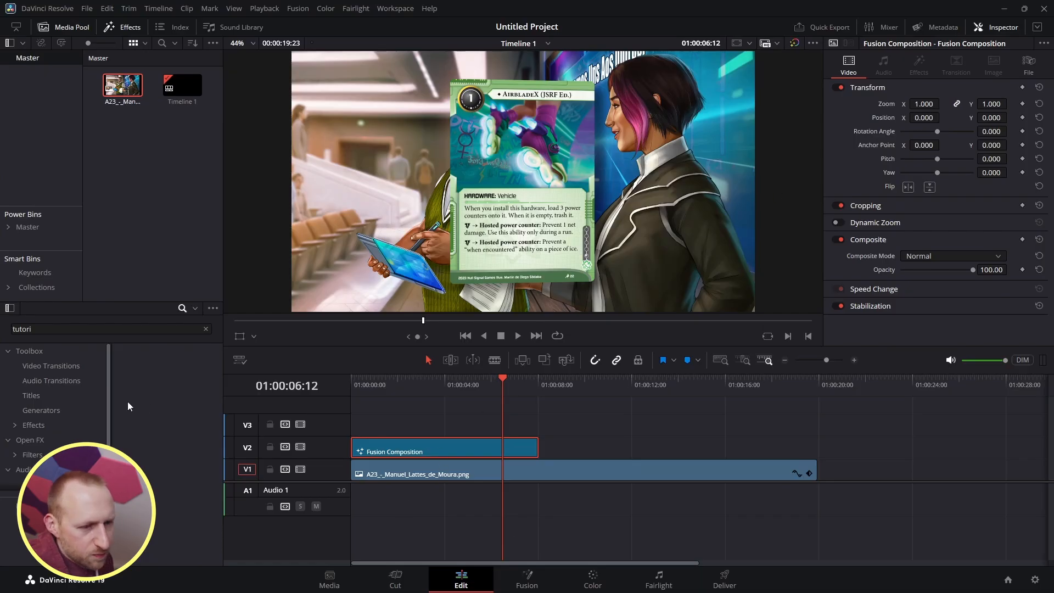
left_click(38, 396)
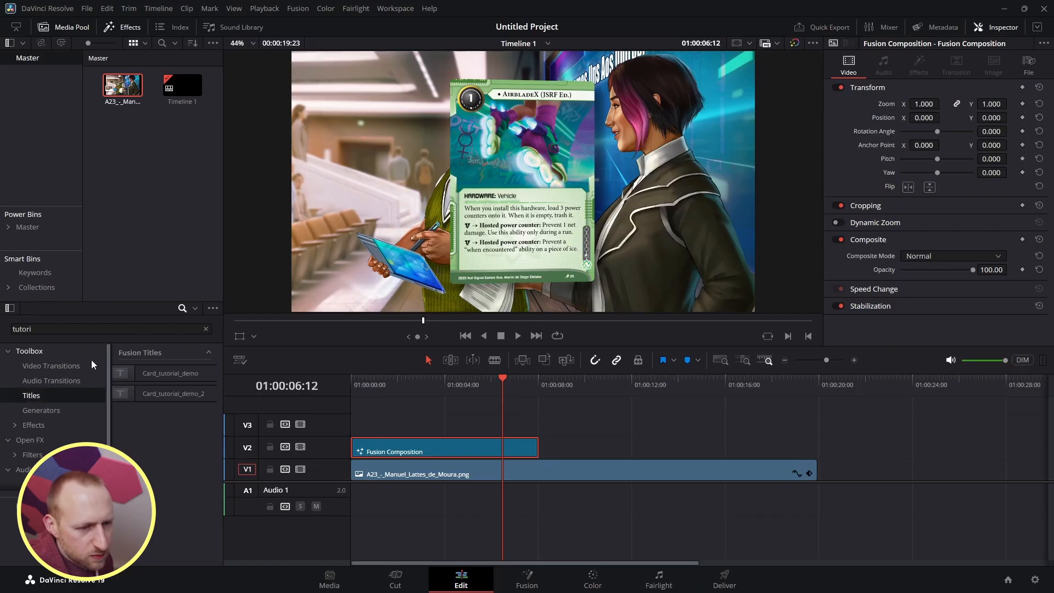
left_click_drag(149, 394, 580, 447)
Place the playhead at 01:00:11:06 and select the Card_tutorial_demo_2 clip to show its exposed controls.
left_click(581, 382)
left_click_drag(581, 382, 614, 384)
left_click(614, 440)
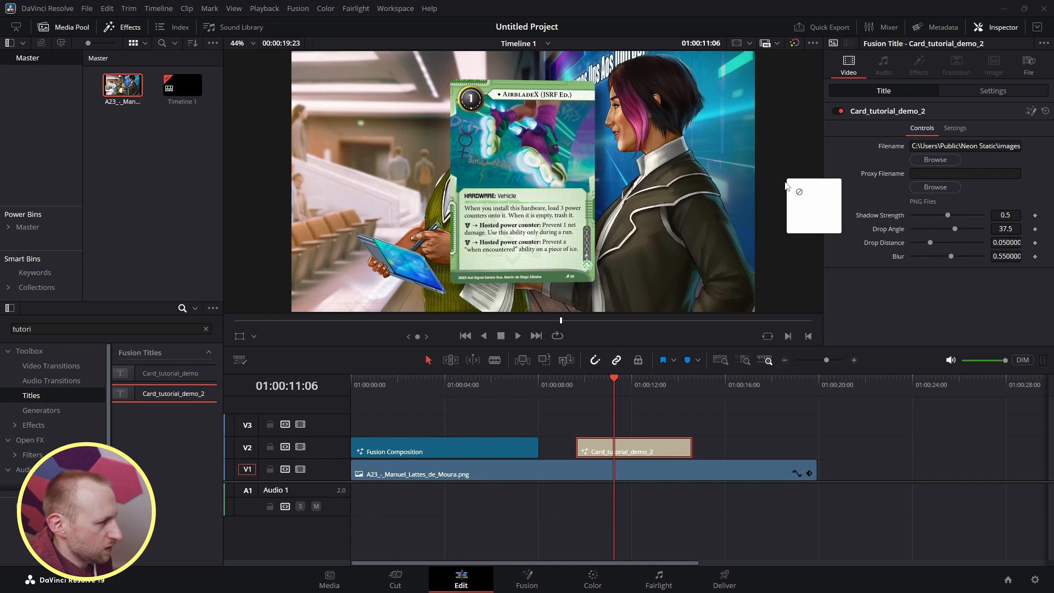
Swap the card image by assigning ablative_barrier.png from the Cards - NSG png folder as the title's Filename.
left_click_drag(1053, 191, 508, 229)
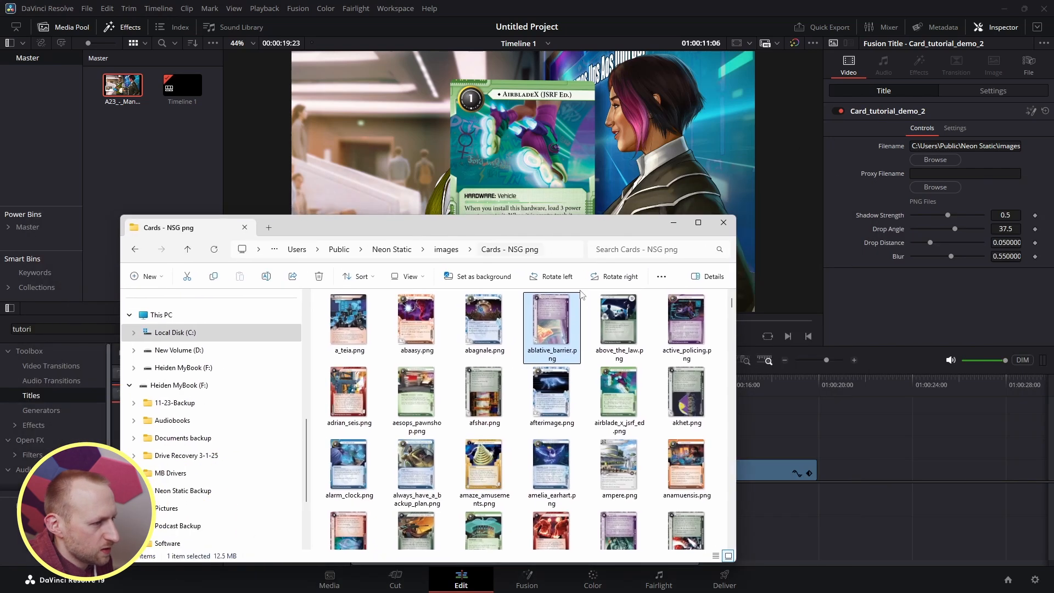
left_click_drag(555, 324, 951, 147)
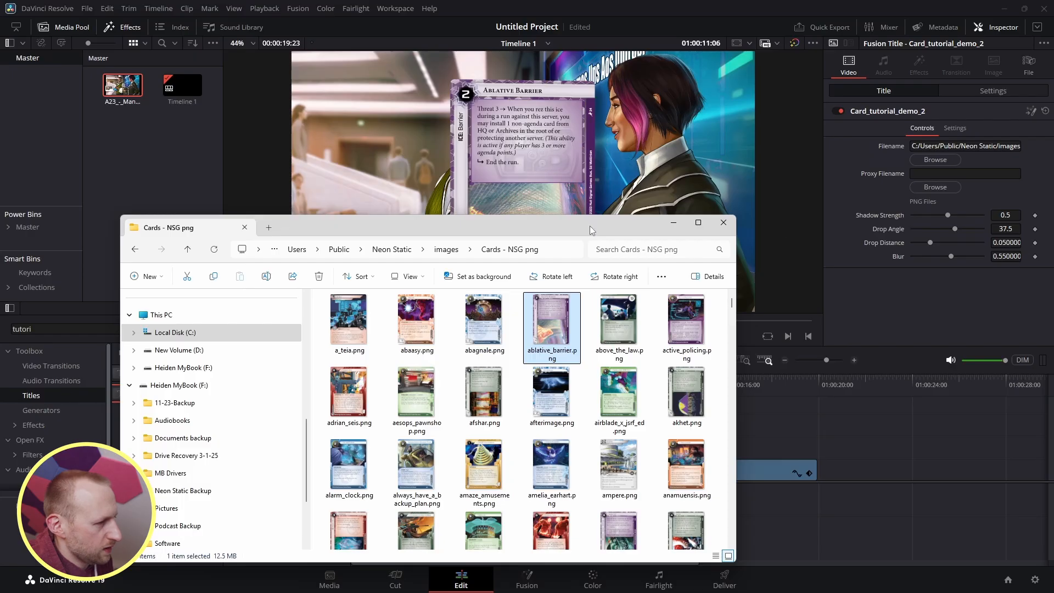
left_click_drag(589, 226, 1053, 151)
Play the timeline from 01:00:09:01 through the Card_tutorial_demo_2 clip to check the animation with the new card image.
left_click(563, 384)
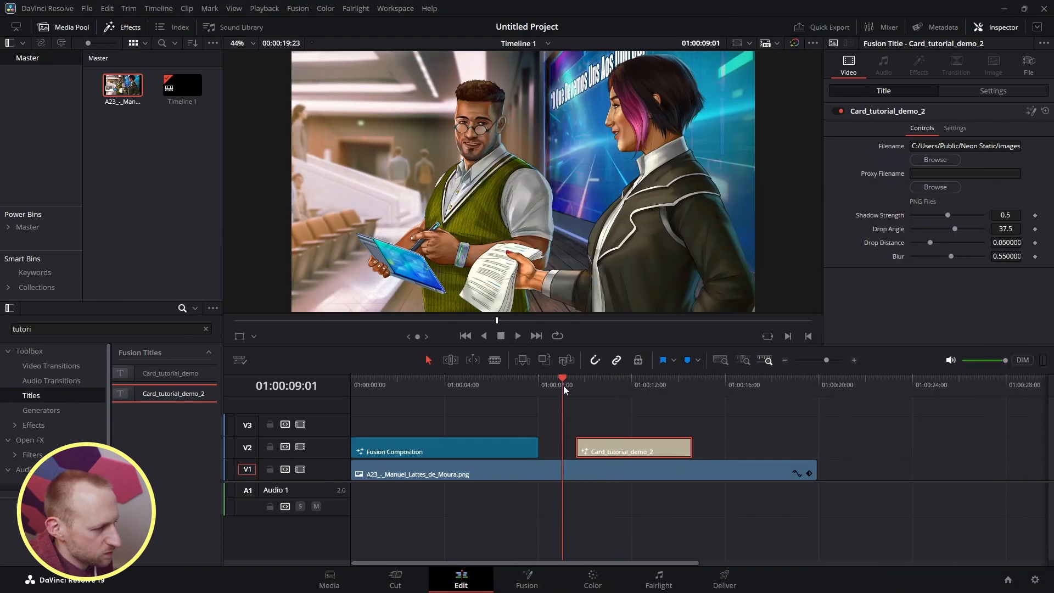
key("space")
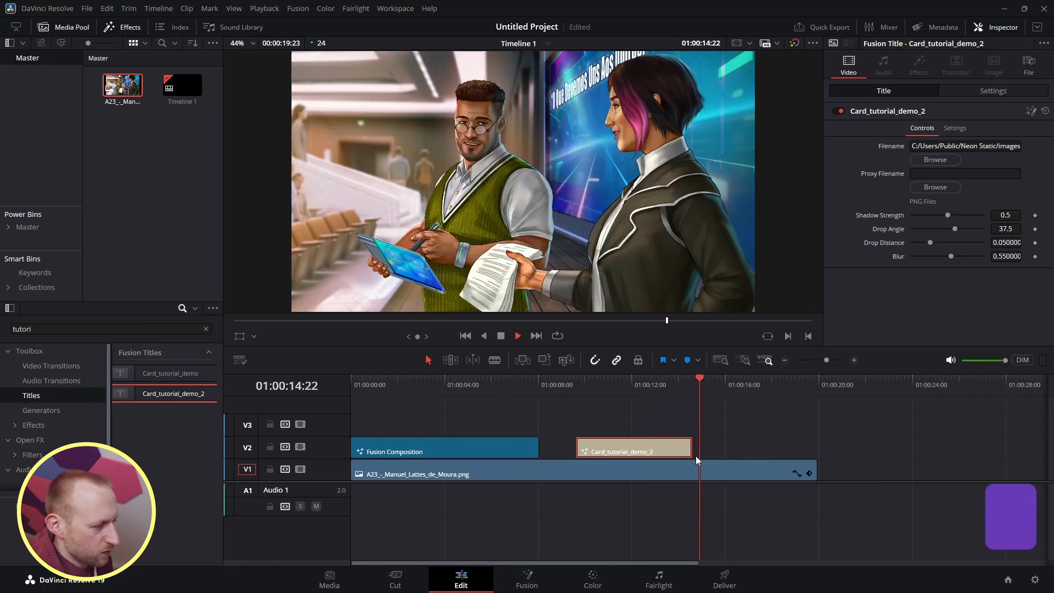
key("space")
Lengthen the Card_tutorial_demo_2 clip on V2, preview its ending, and trim its end to 01:00:17:13.
left_click_drag(691, 452, 785, 443)
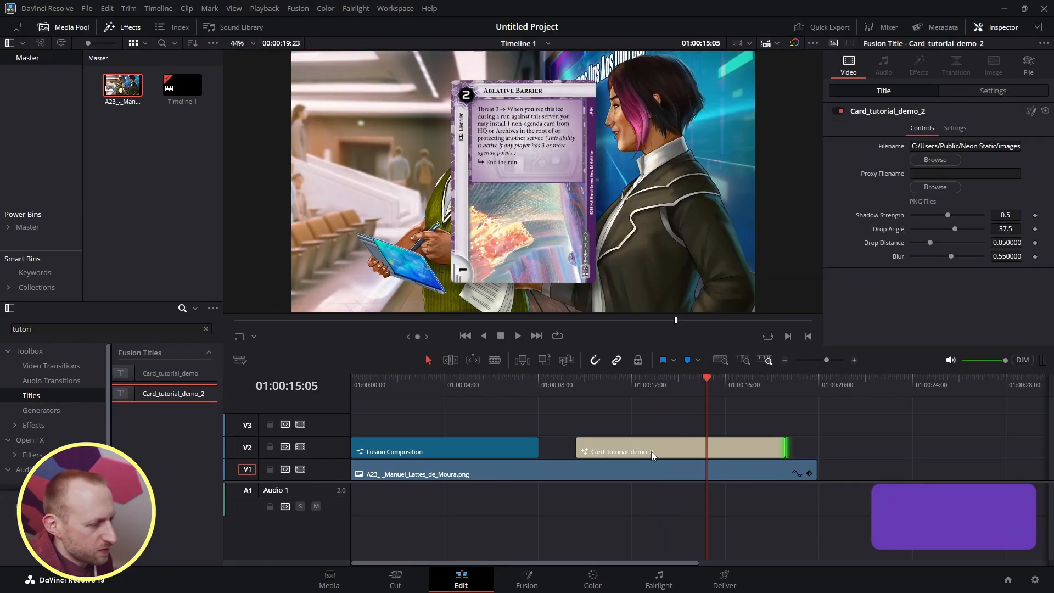
mouse_move(706, 383)
left_mouse_down()
mouse_move(627, 380)
mouse_move(697, 394)
left_mouse_up()
key("space")
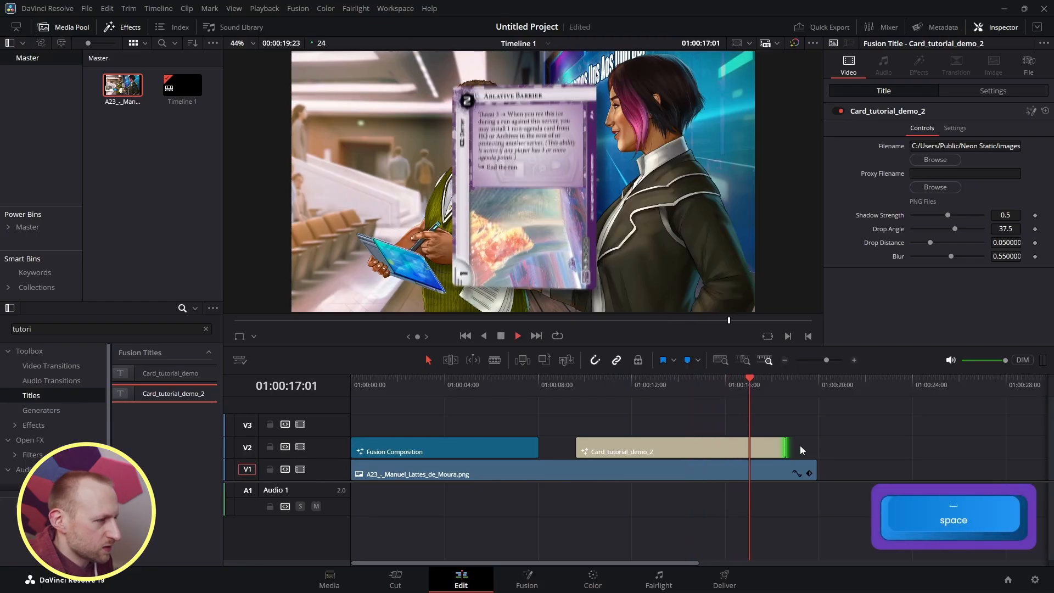
key("space")
left_click_drag(785, 449, 760, 449)
Duplicate the Card_tutorial_demo_2 clip and place the copy on V3, overlapping the last part of the V2 clip.
left_click(732, 451)
key("ctrl")
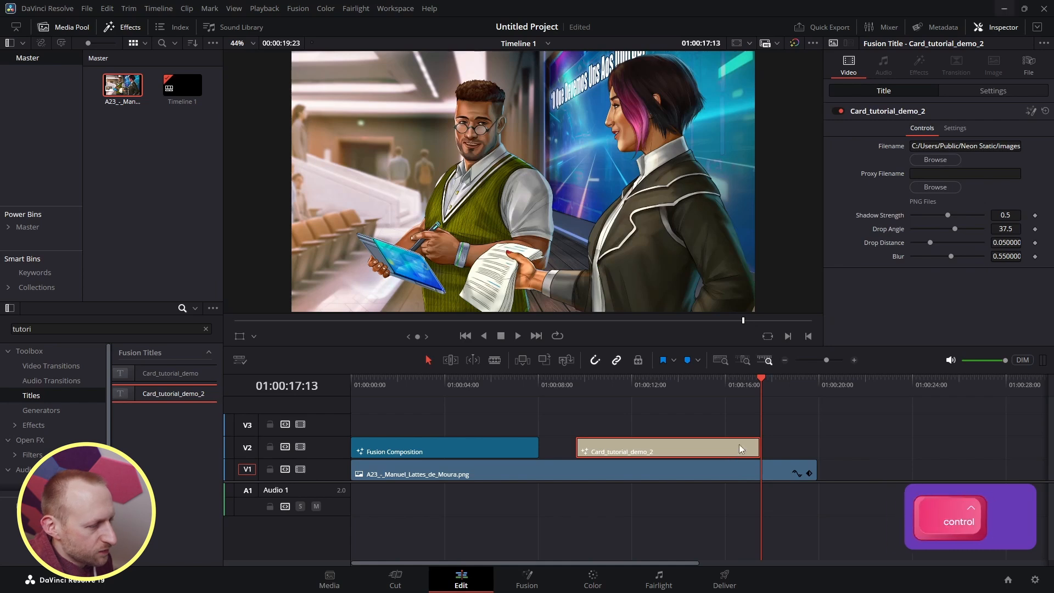
key("ctrl+c")
key("ctrl+v")
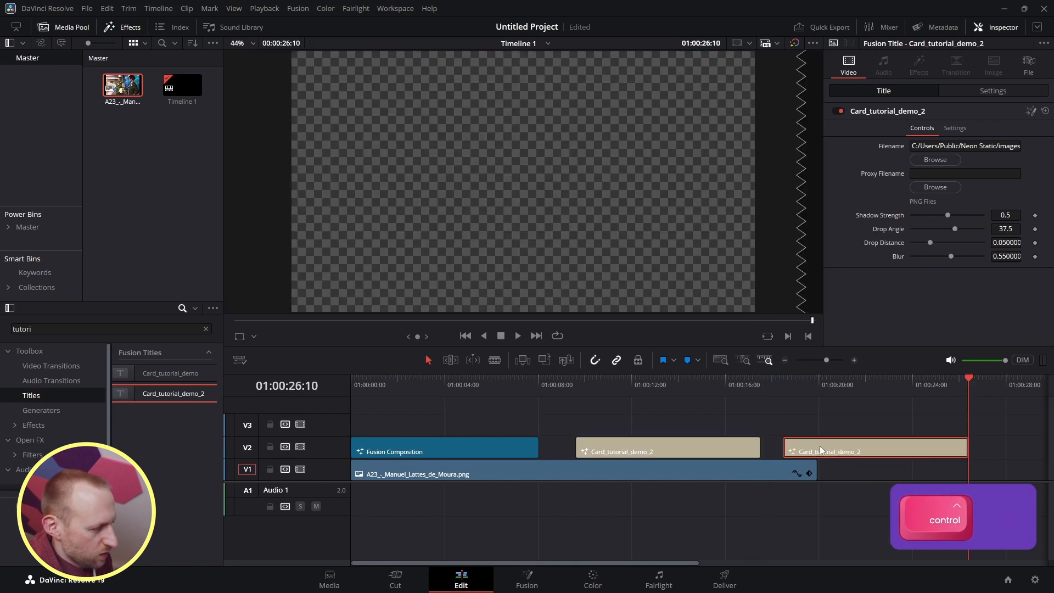
left_click_drag(819, 446, 707, 419)
Shift the V2 card title to the left half of the frame by lowering its Transform Position X.
left_click_drag(967, 377, 641, 384)
left_click(624, 454)
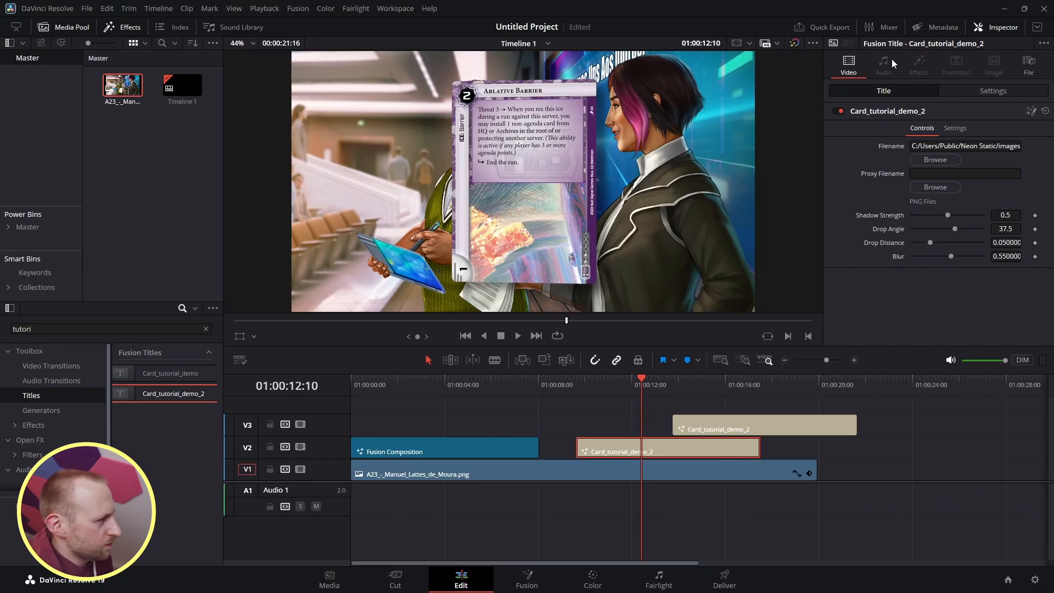
left_click(950, 89)
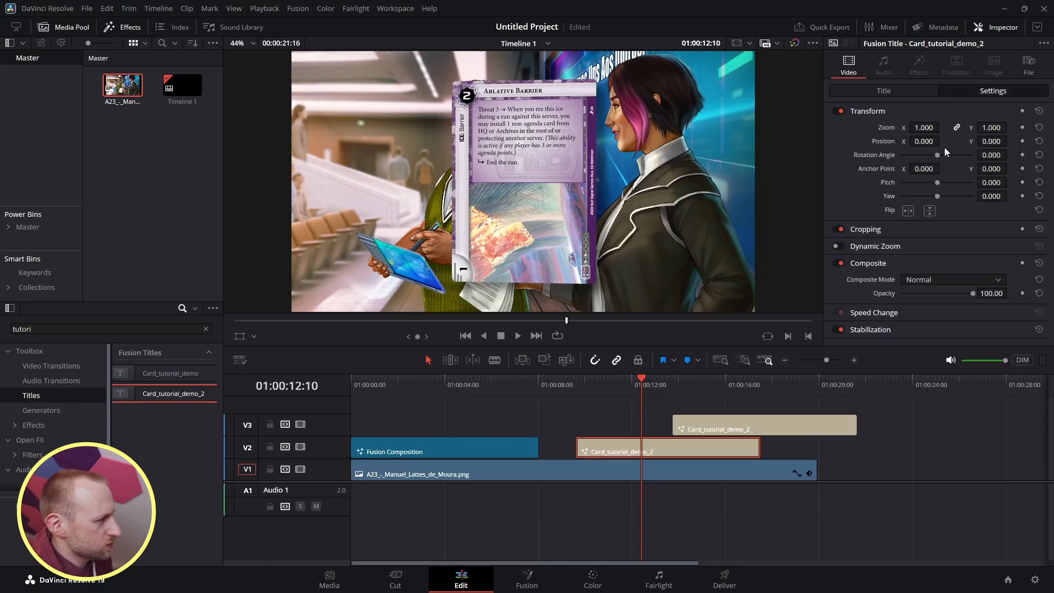
left_click_drag(927, 143, 892, 143)
Shift the V3 card title to the right half of the frame, beside the first card, by raising its Position X.
left_click_drag(641, 382, 720, 382)
left_click(735, 426)
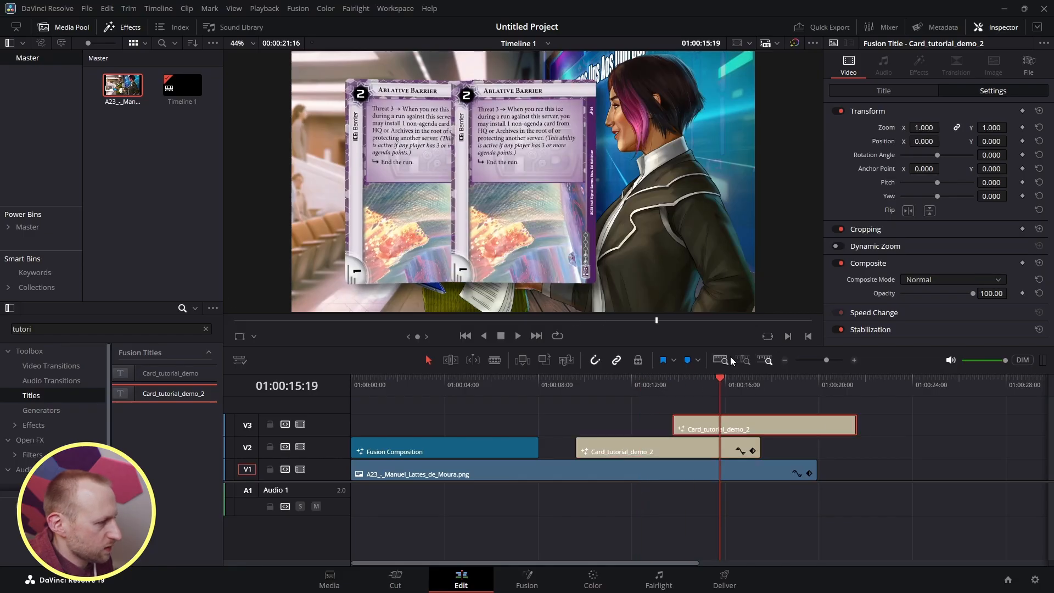
left_click_drag(942, 141, 965, 141)
Assign aesops_pawnshop.png as the Filename of the V3 card title in its Title controls.
left_click_drag(1048, 171, 950, 155)
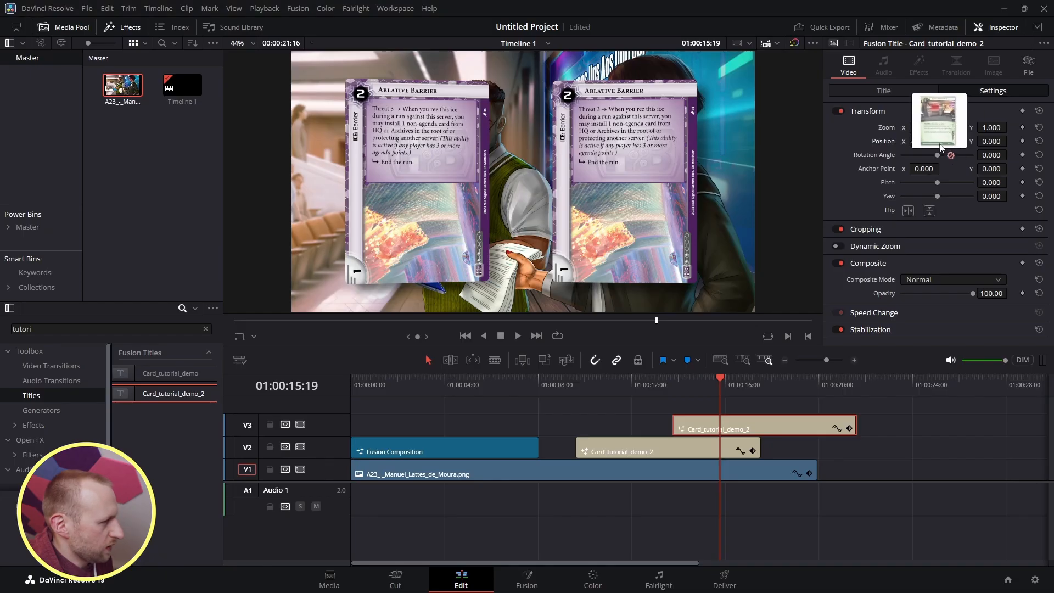
left_click(883, 91)
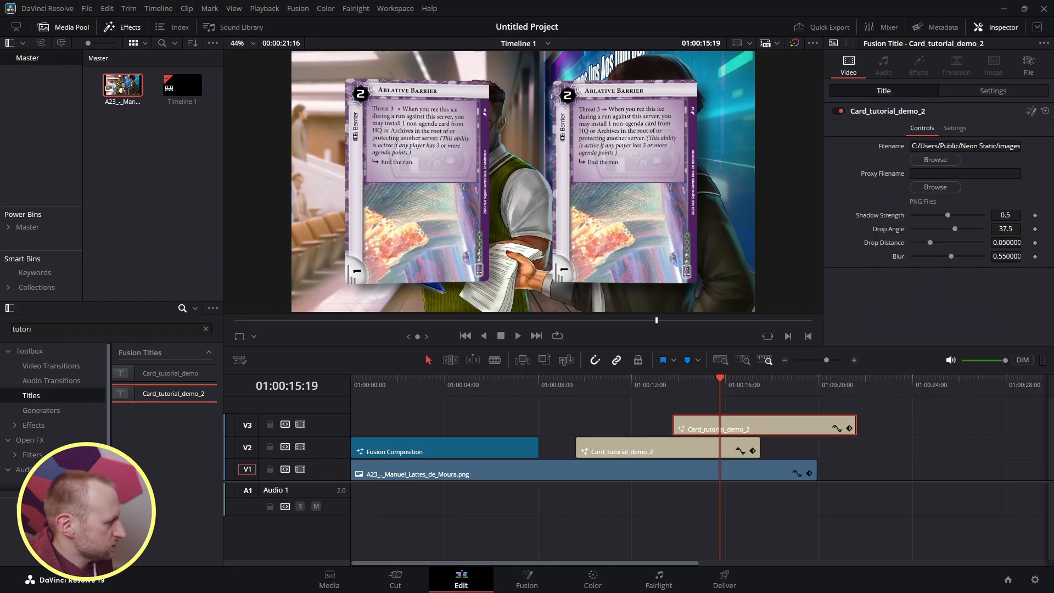
left_click_drag(998, 171, 950, 155)
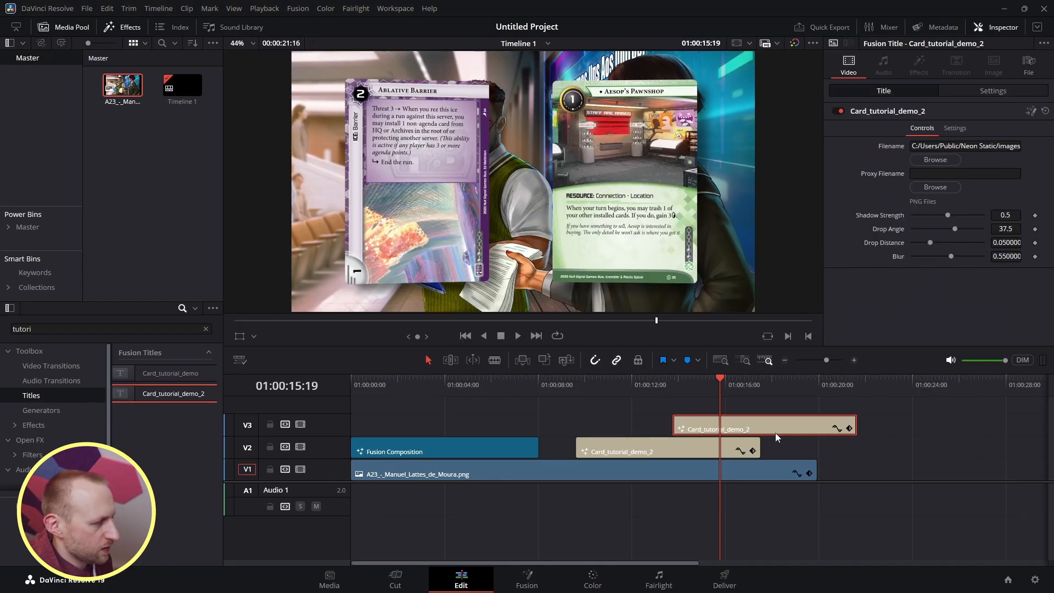
Play both overlapping card animations through and extend the V1 background image clip beyond the end of the V3 title.
left_click_drag(713, 377, 552, 387)
key("space")
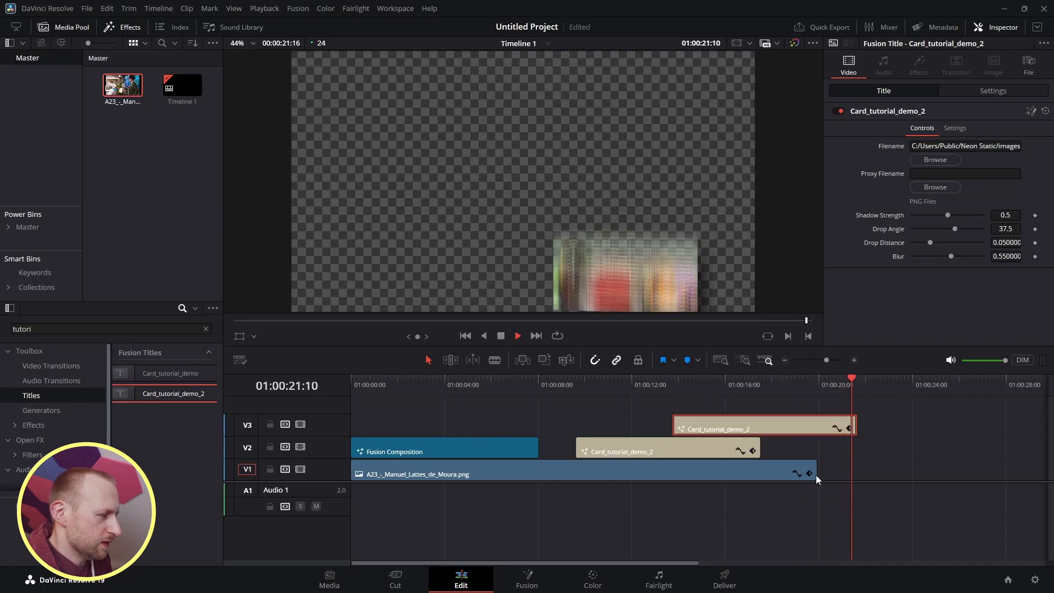
left_click_drag(818, 467, 866, 468)
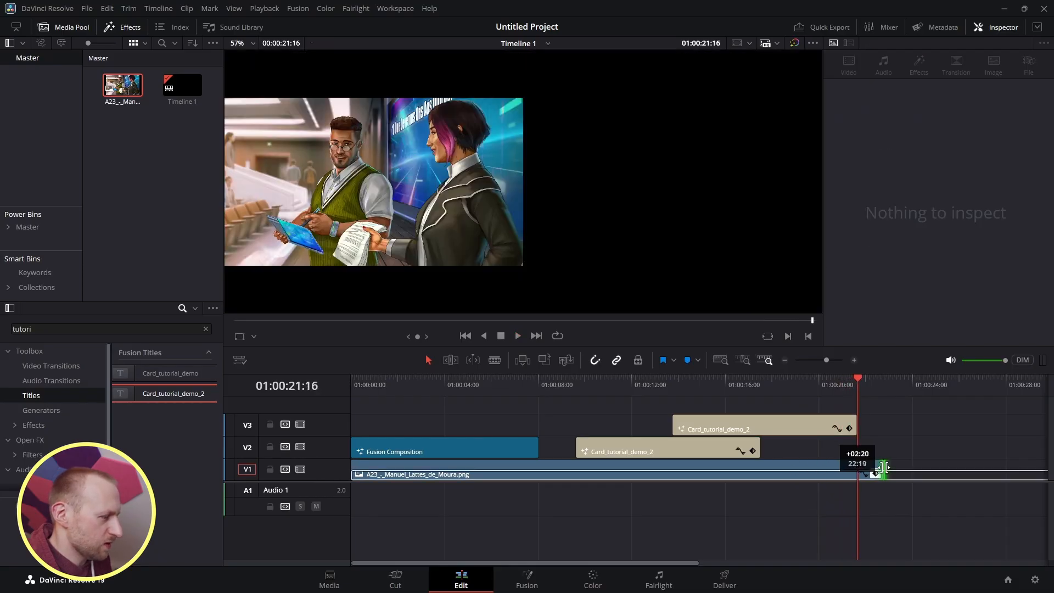